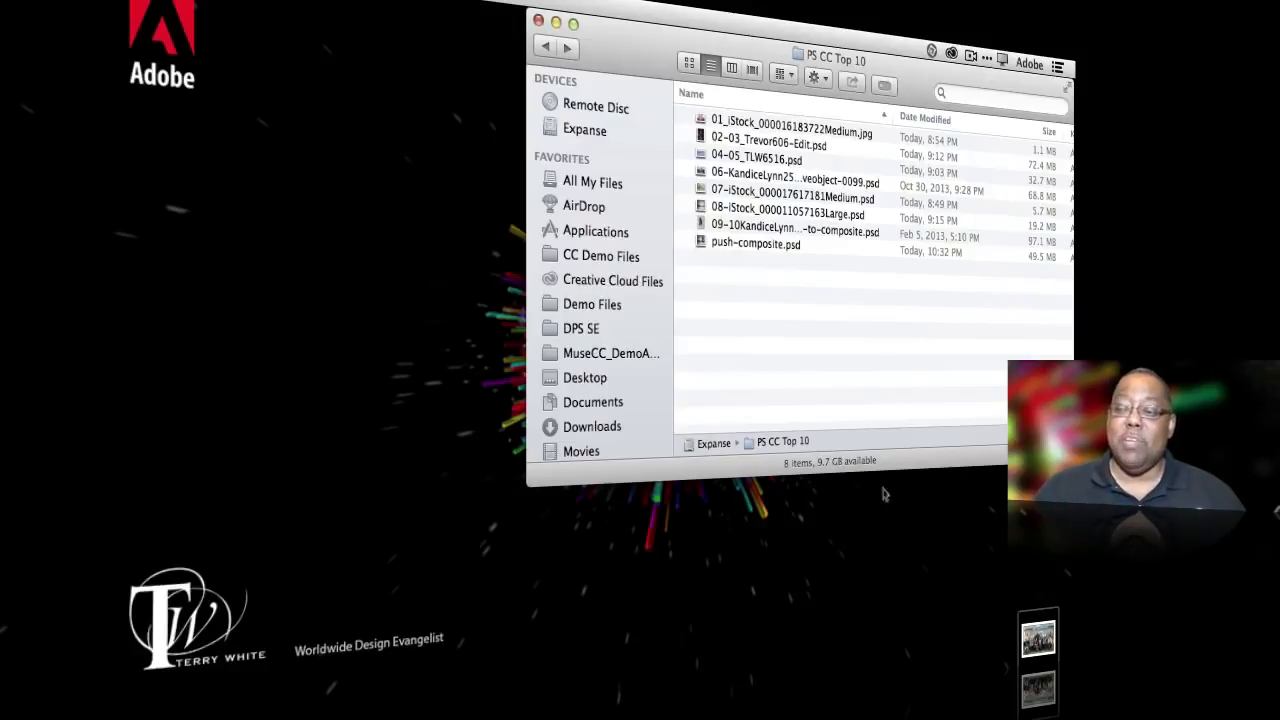
Examine the list of installed and available apps in Creative Cloud, then close it.
{"action": "left_click", "coordinate": [951, 53]}
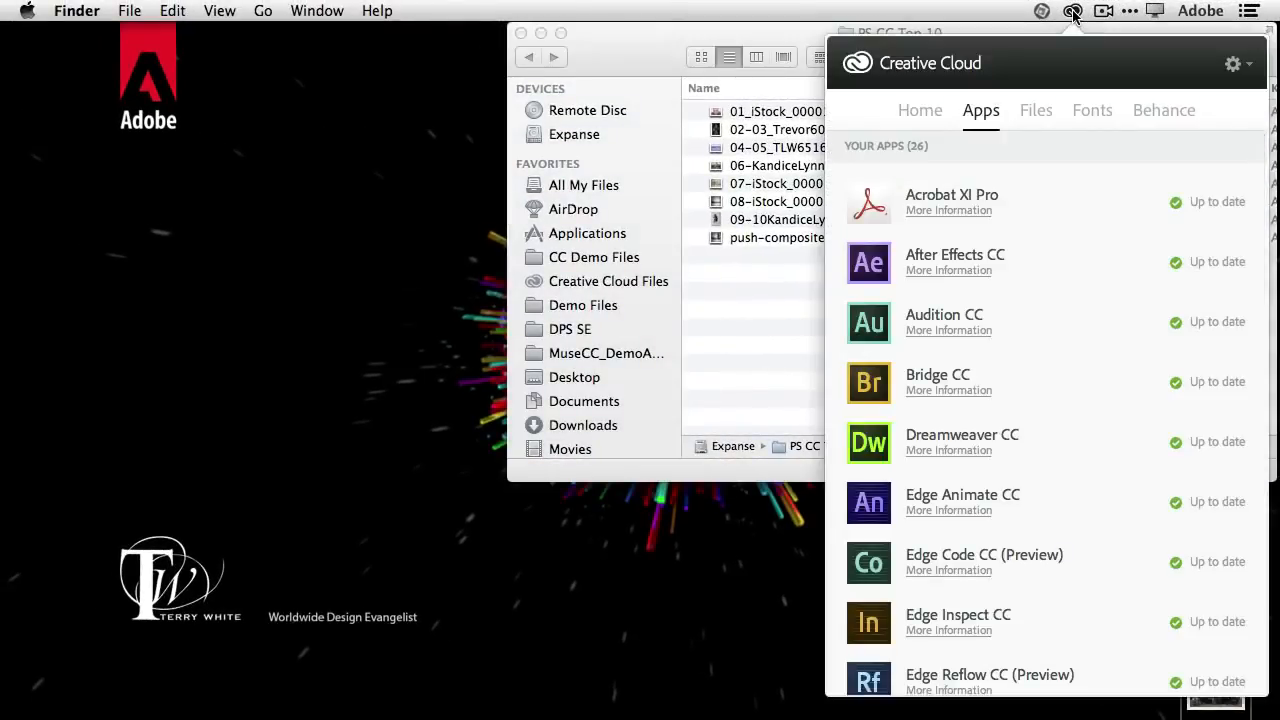
{"action": "scroll", "coordinate": [1047, 435], "scroll_direction": "down", "scroll_amount": 5}
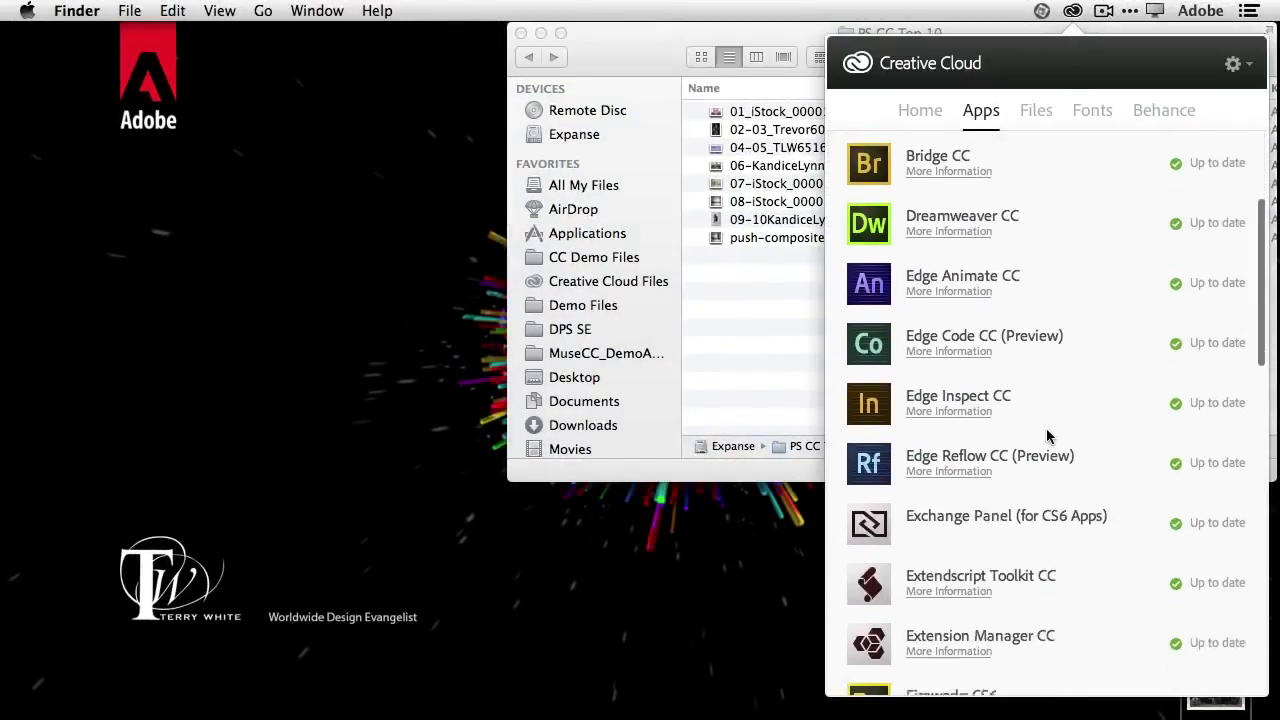
{"action": "scroll", "coordinate": [1047, 435], "scroll_direction": "down", "scroll_amount": 12}
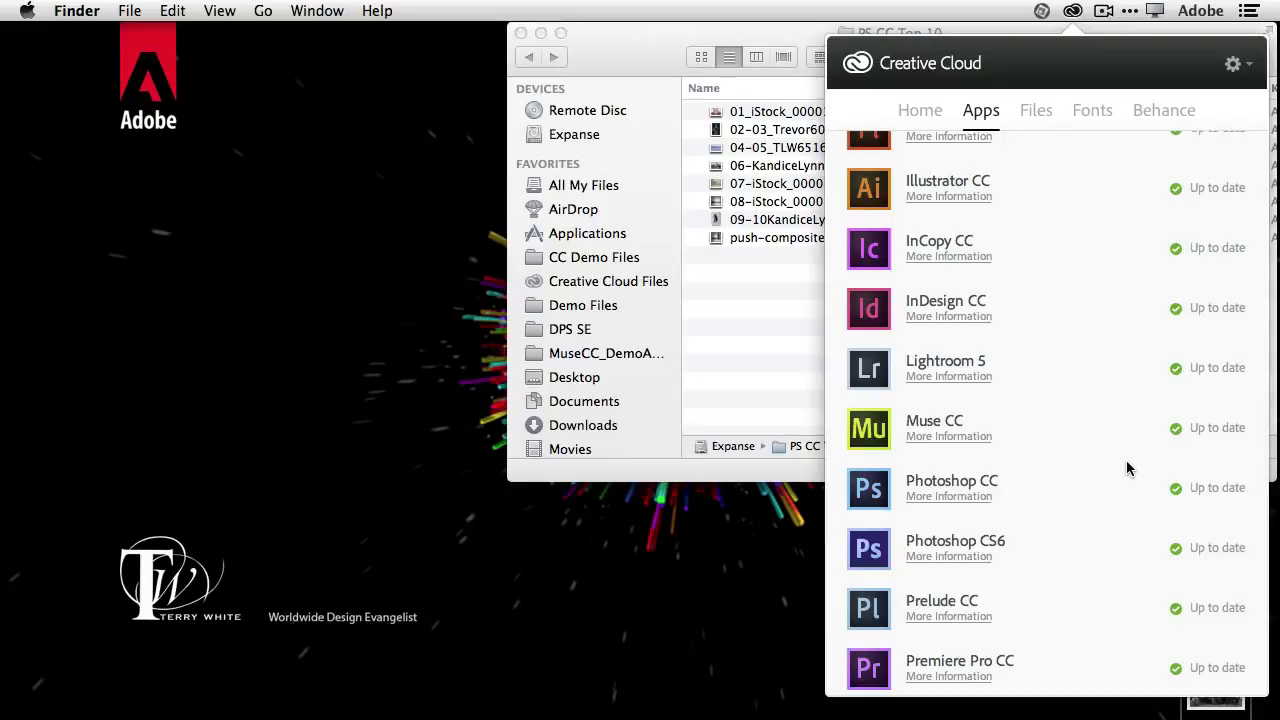
{"action": "scroll", "coordinate": [1127, 468], "scroll_direction": "up", "scroll_amount": 8}
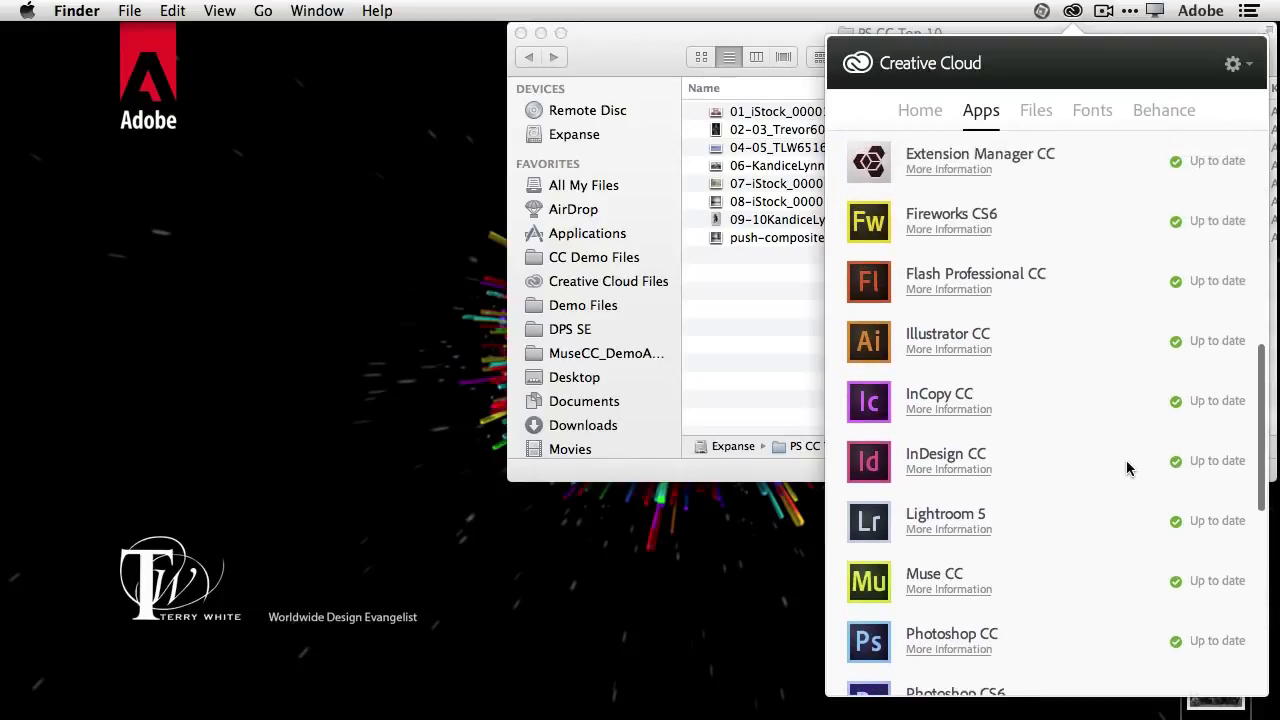
{"action": "scroll", "coordinate": [1127, 468], "scroll_direction": "up", "scroll_amount": 5}
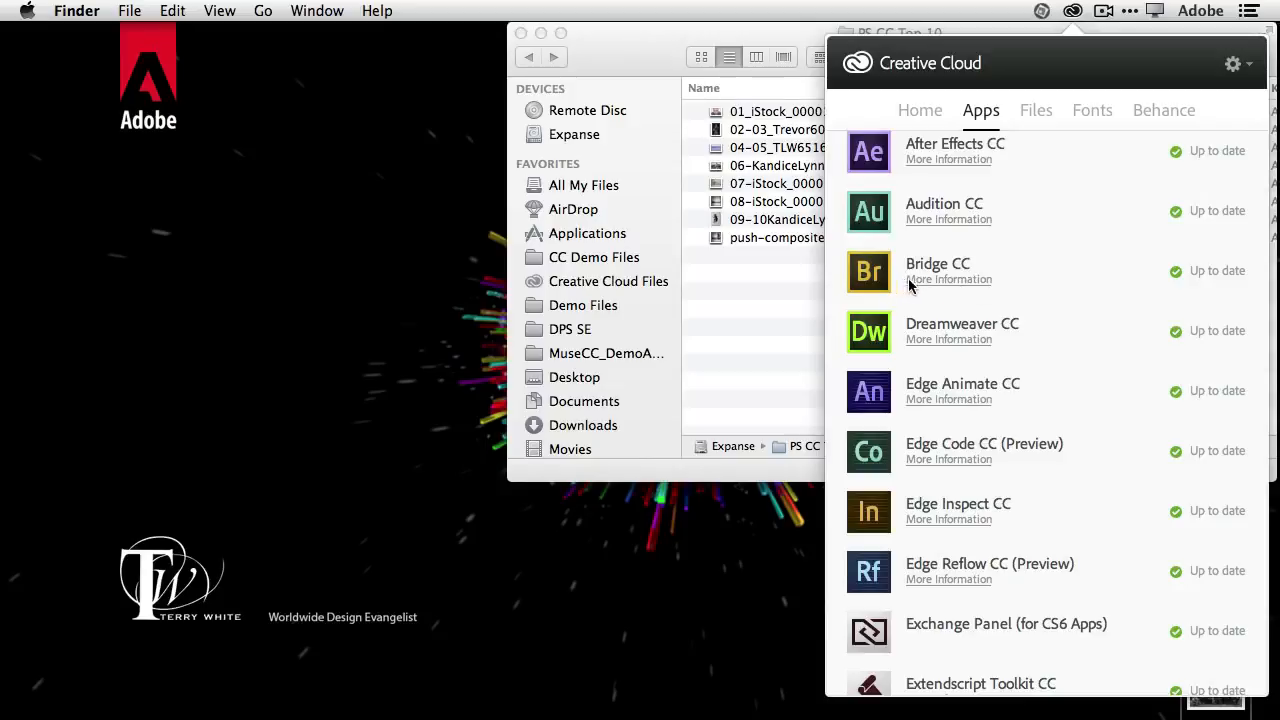
{"action": "scroll", "coordinate": [932, 290], "scroll_direction": "down", "scroll_amount": 2}
{"action": "scroll", "coordinate": [932, 293], "scroll_direction": "up", "scroll_amount": 3}
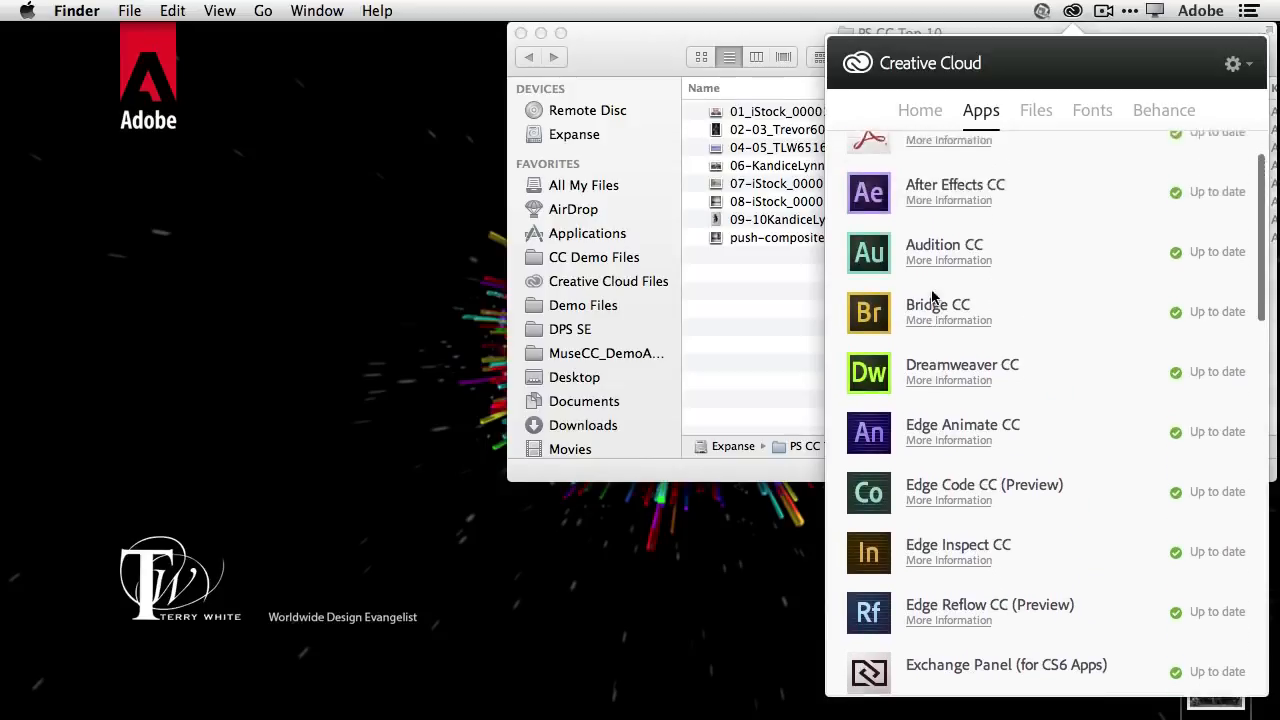
{"action": "scroll", "coordinate": [1050, 354], "scroll_direction": "down", "scroll_amount": 10}
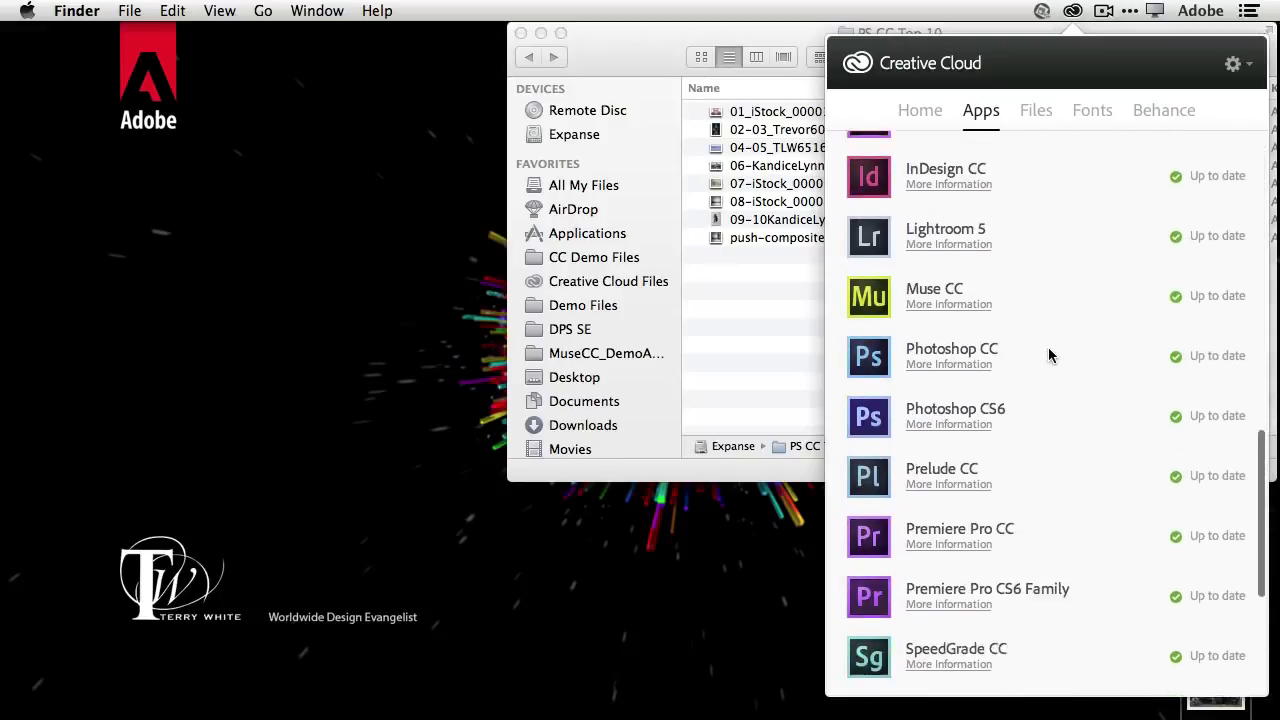
{"action": "scroll", "coordinate": [1050, 354], "scroll_direction": "down", "scroll_amount": 5}
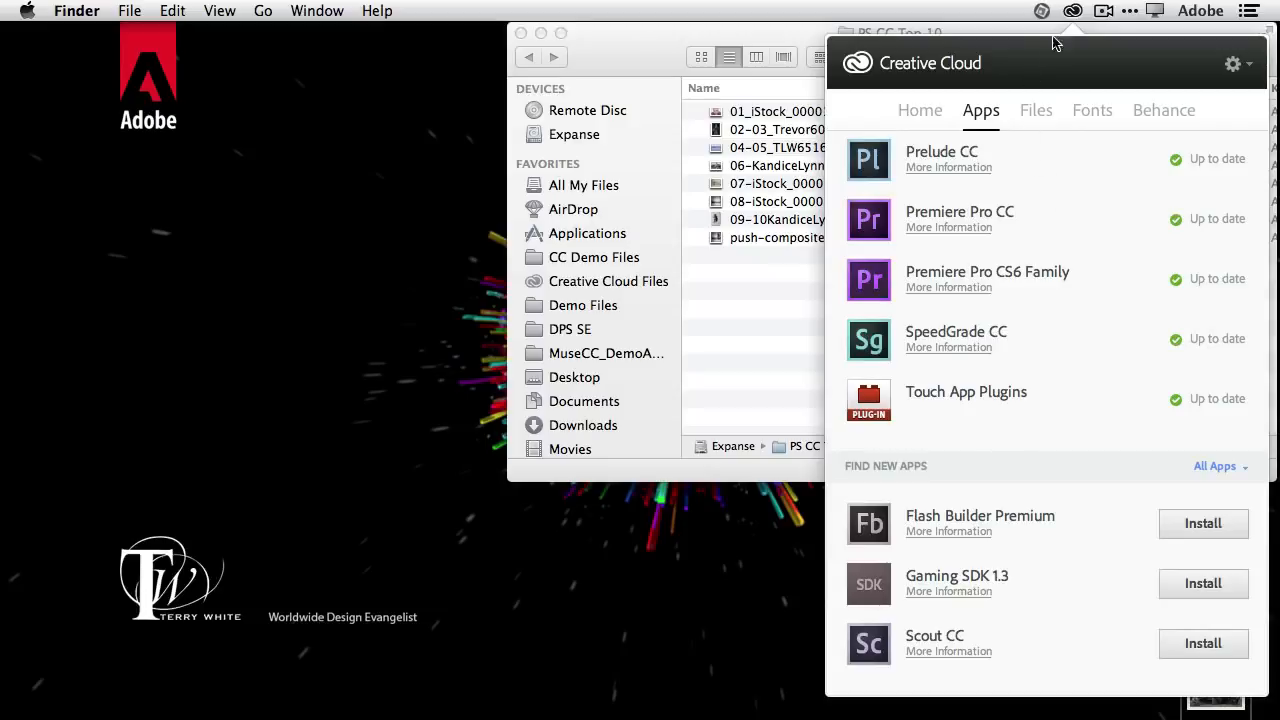
{"action": "left_click", "coordinate": [1072, 11]}
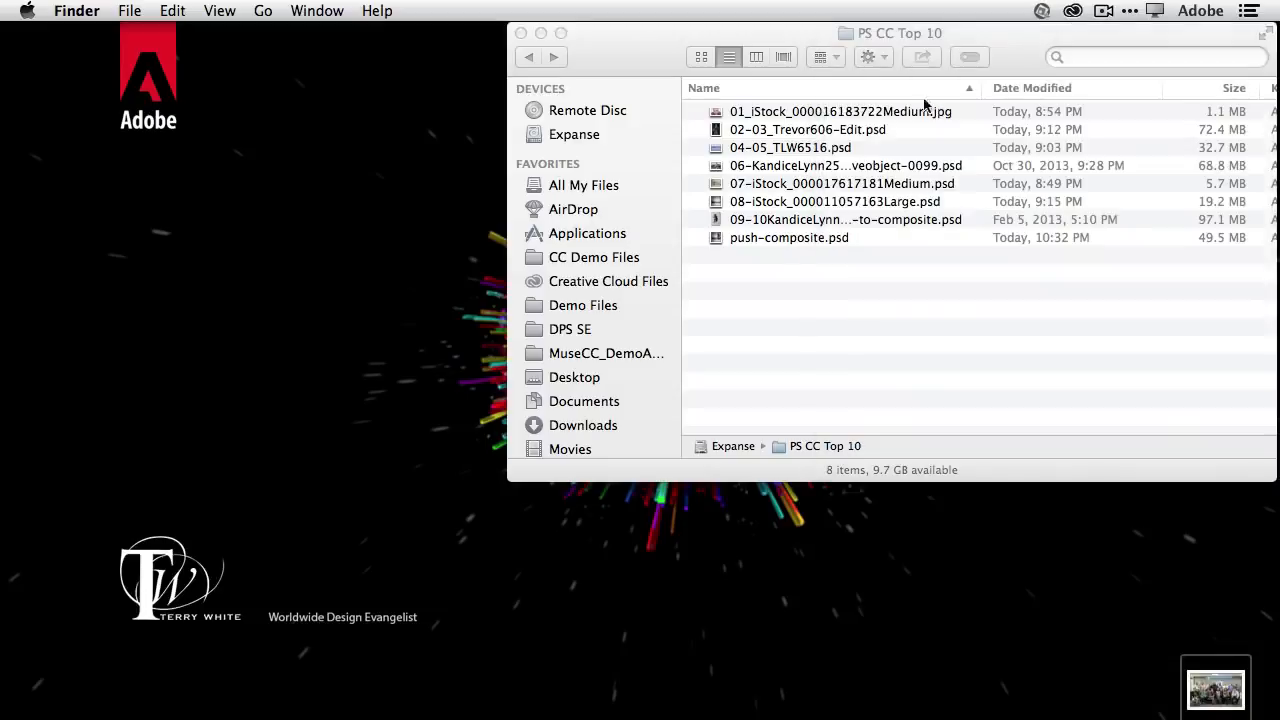
Open the PS CC Top 10 folder in Adobe Bridge.
{"action": "left_click", "coordinate": [762, 44]}
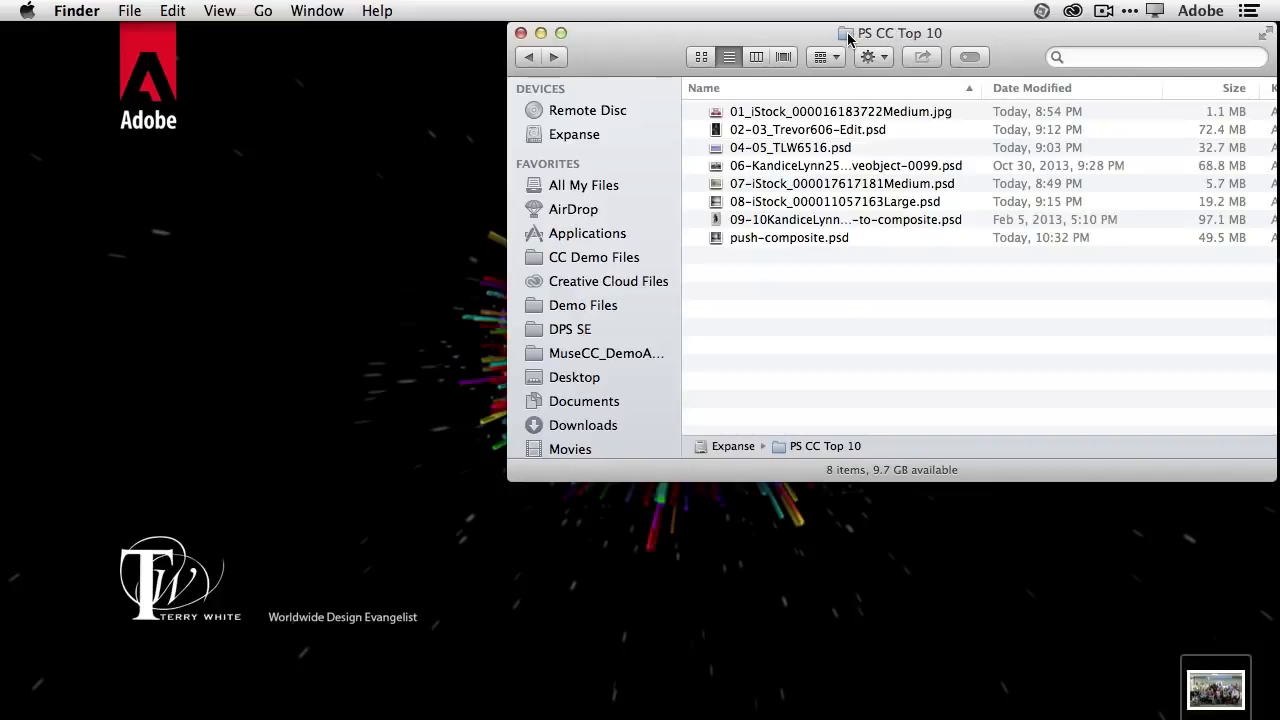
{"action": "left_click_drag", "start_coordinate": [847, 35], "coordinate": [233, 706]}
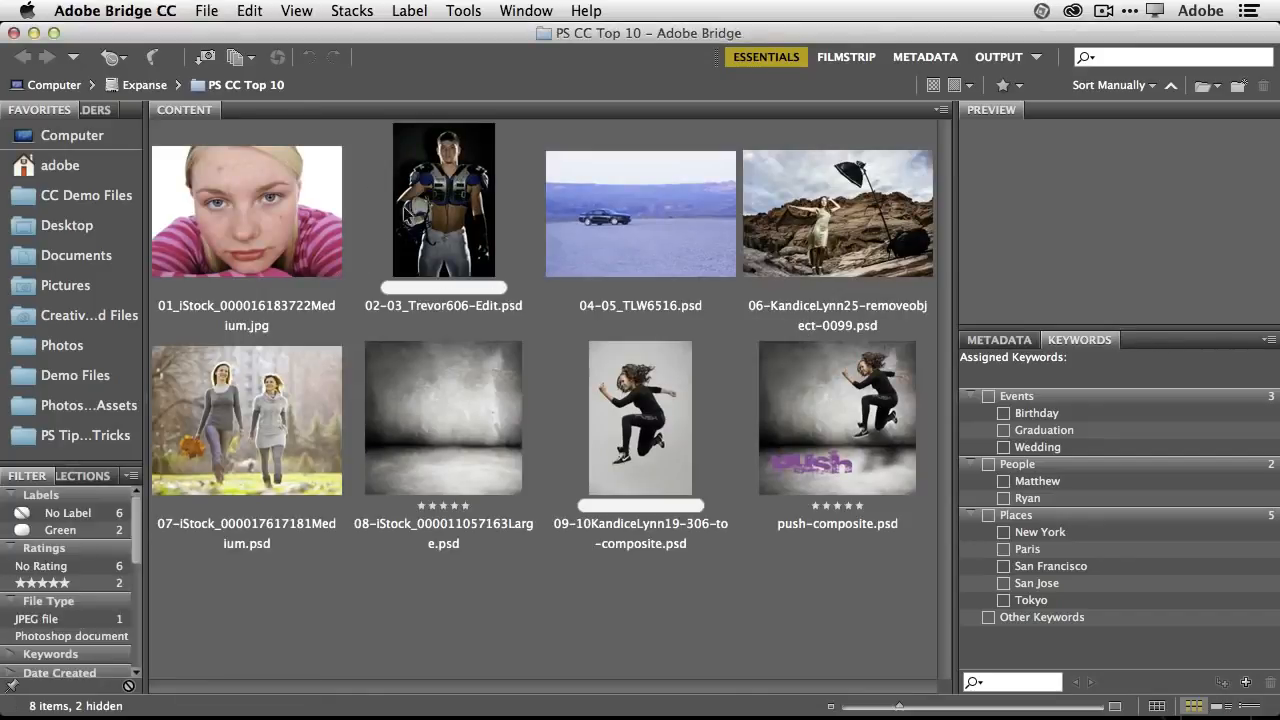
{"action": "left_click", "coordinate": [286, 416]}
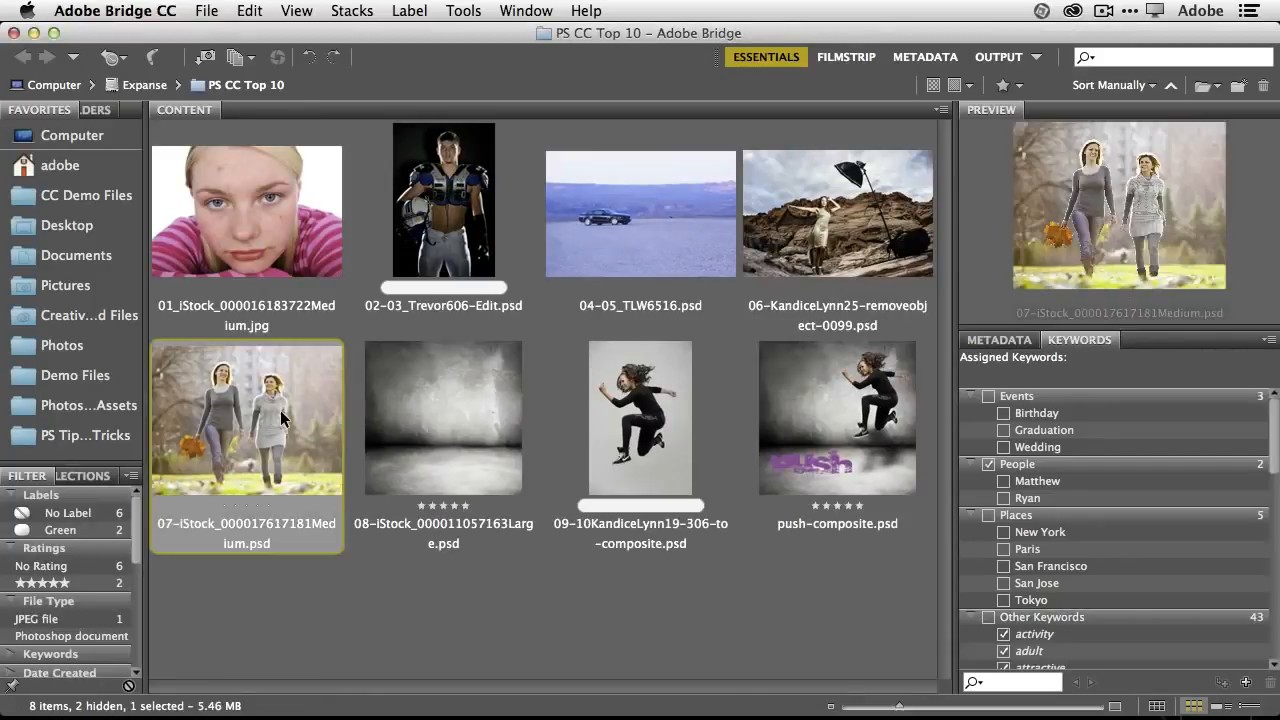
{"action": "key", "text": "space"}
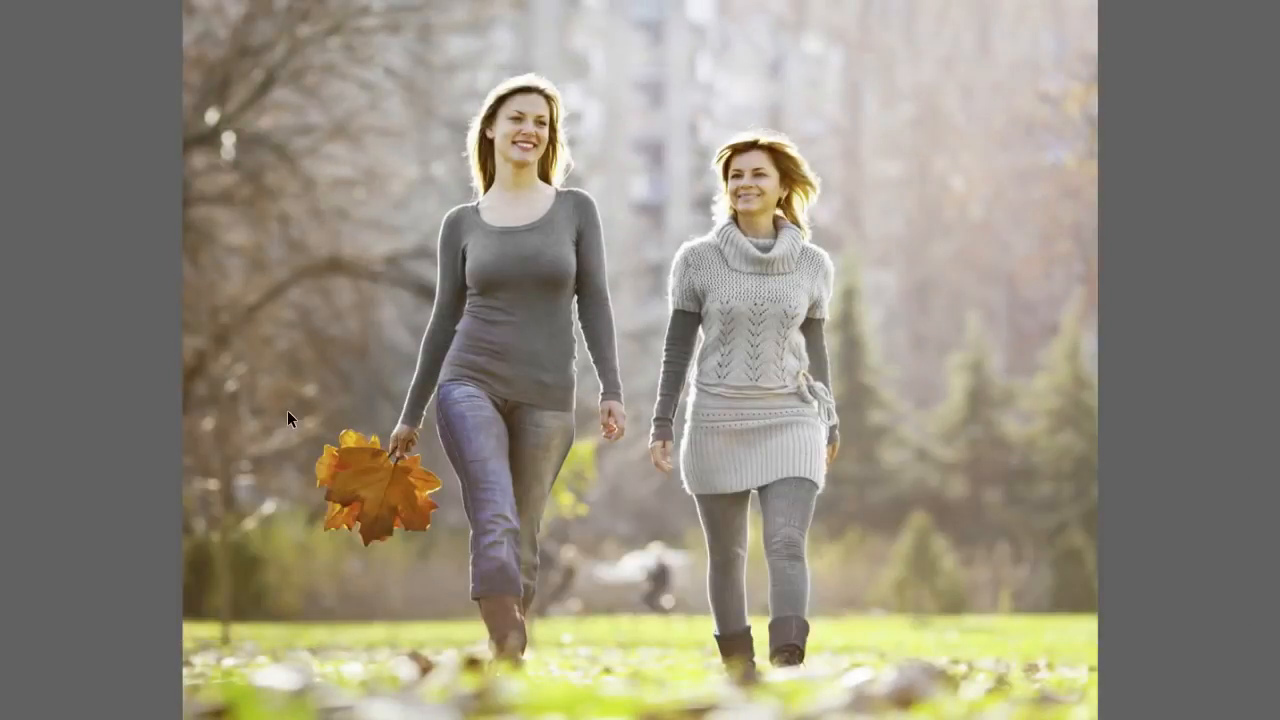
{"action": "key", "text": "Right"}
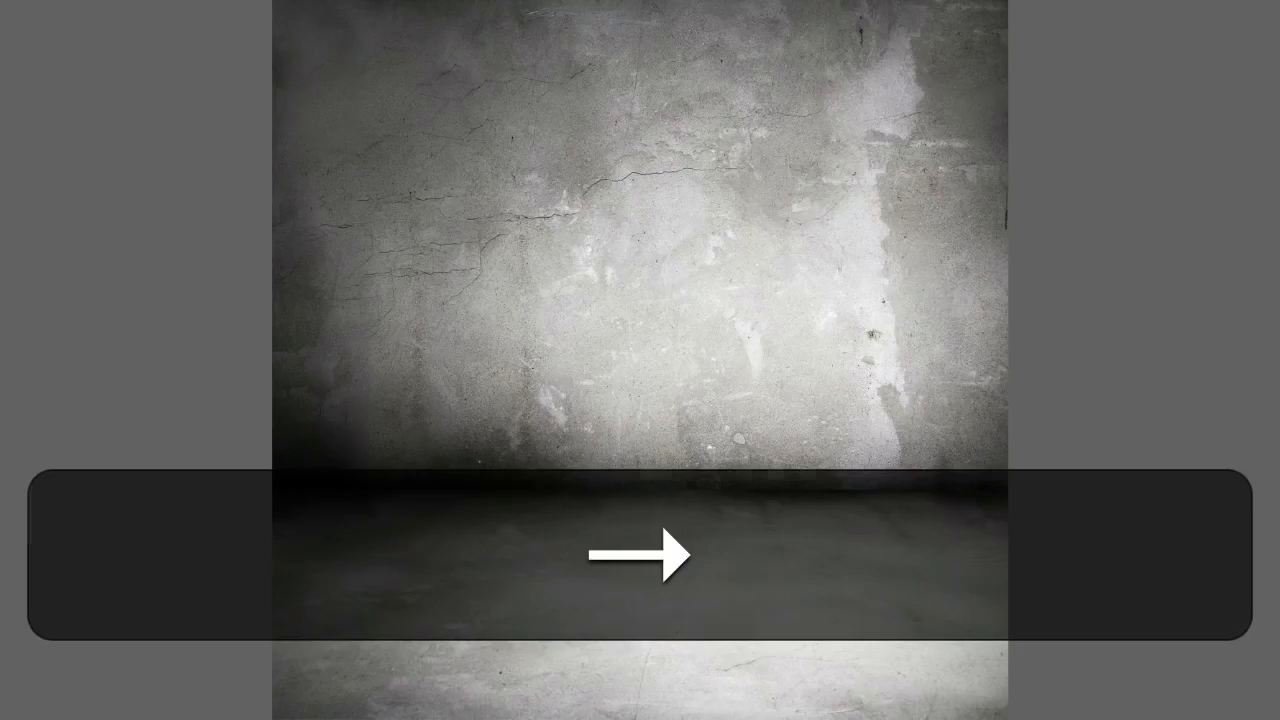
{"action": "key", "text": "Left"}
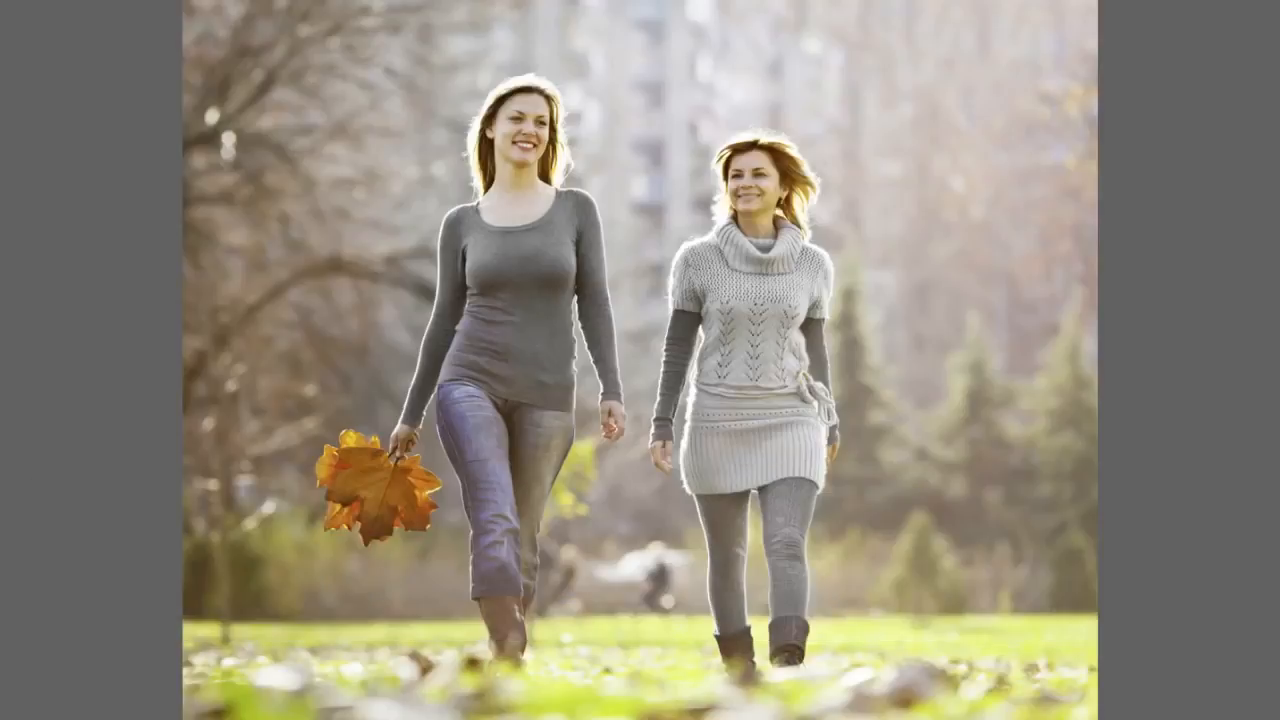
{"action": "key", "text": "Escape"}
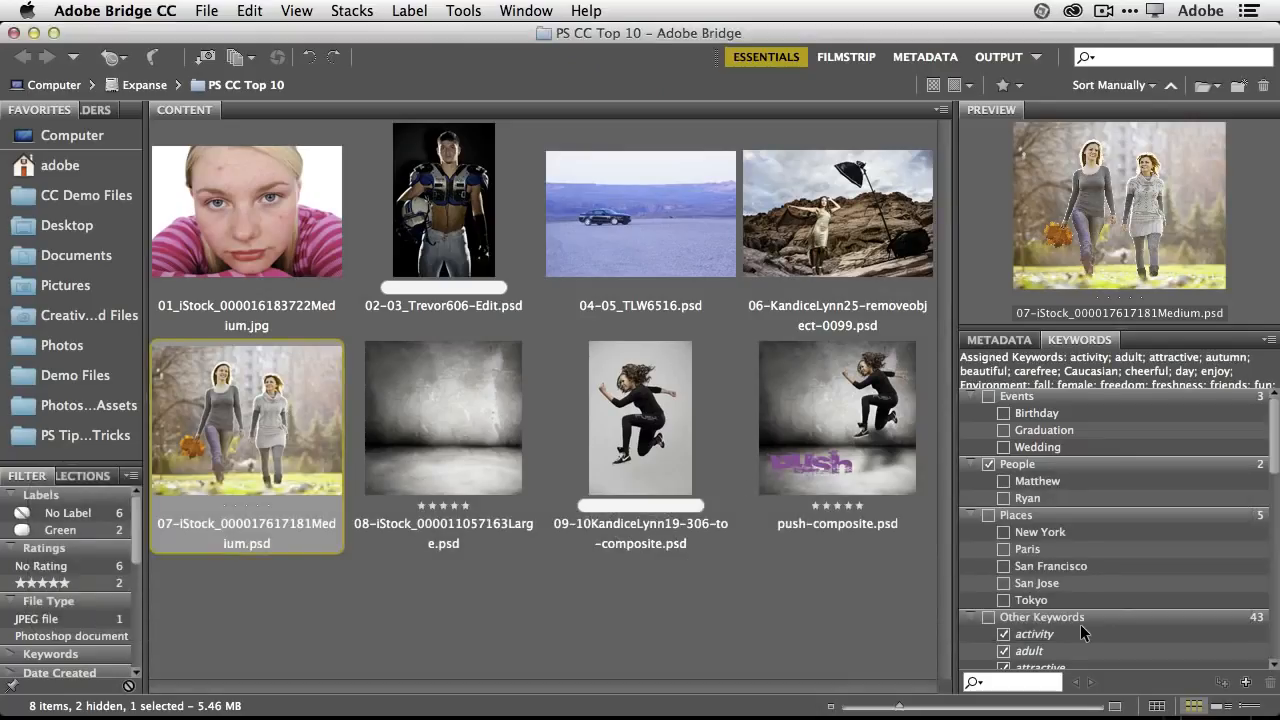
{"action": "mouse_move", "coordinate": [899, 707]}
{"action": "left_mouse_down"}
{"action": "mouse_move", "coordinate": [882, 710]}
{"action": "mouse_move", "coordinate": [895, 708]}
{"action": "left_mouse_up"}
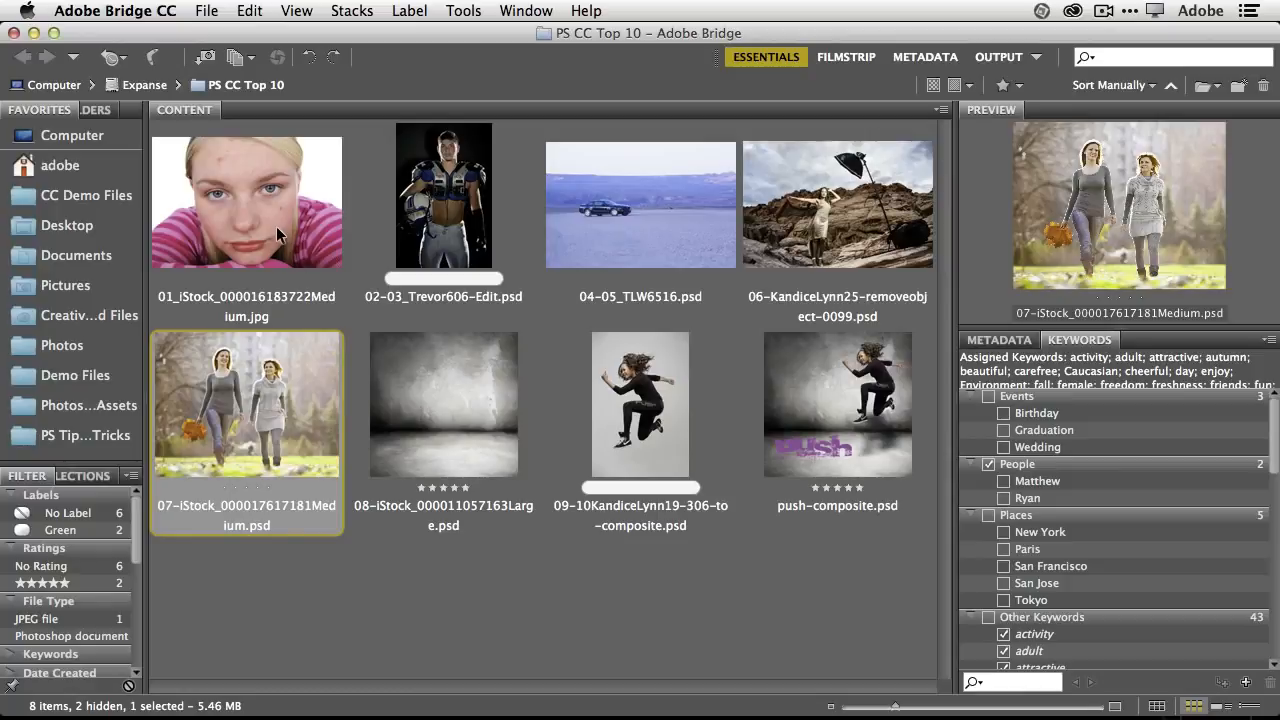
{"action": "double_click", "coordinate": [244, 216]}
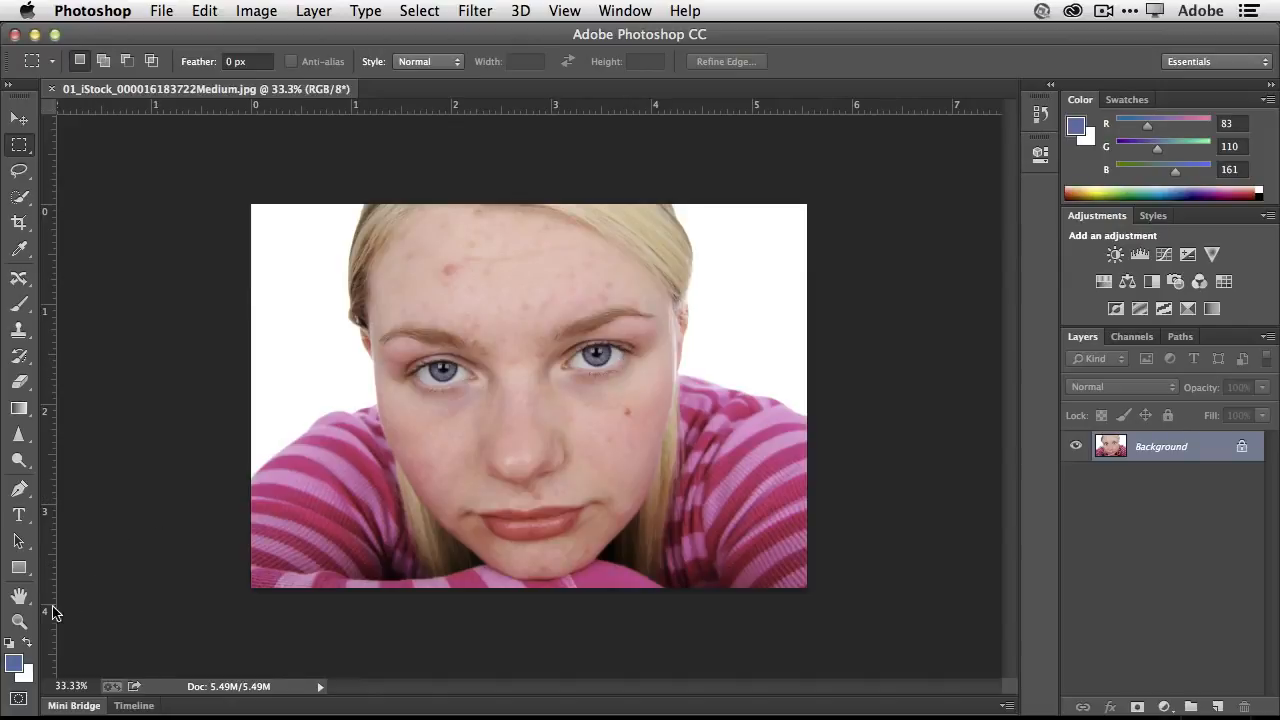
Examine the woman's face at several magnifications with the Zoom tool, finishing at 50%.
{"action": "left_click", "coordinate": [19, 621]}
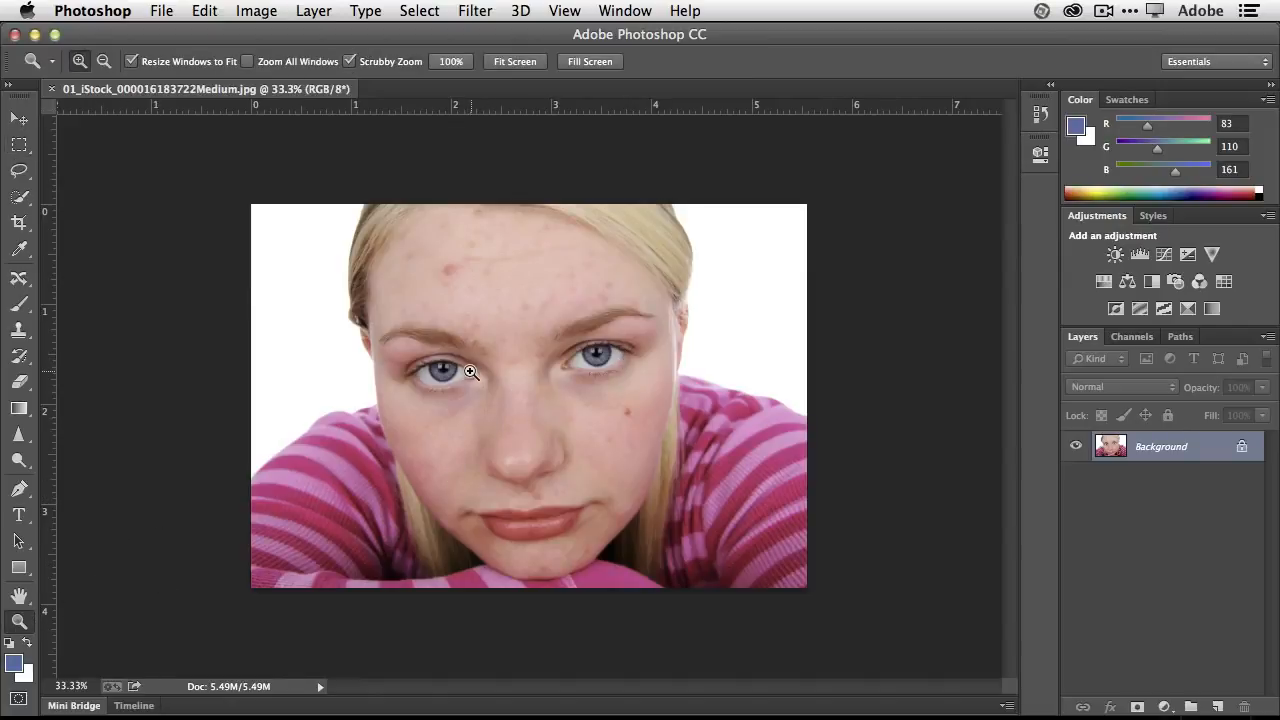
{"action": "left_click", "coordinate": [515, 359]}
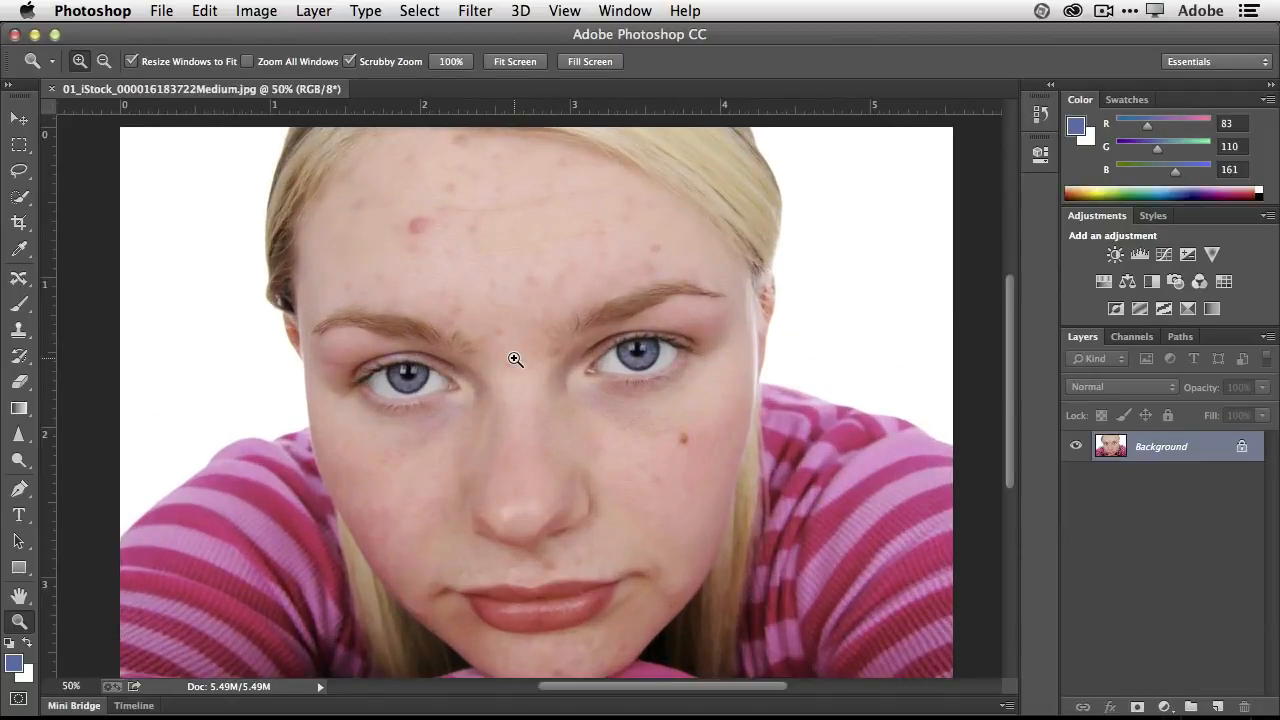
{"action": "left_click", "coordinate": [515, 359]}
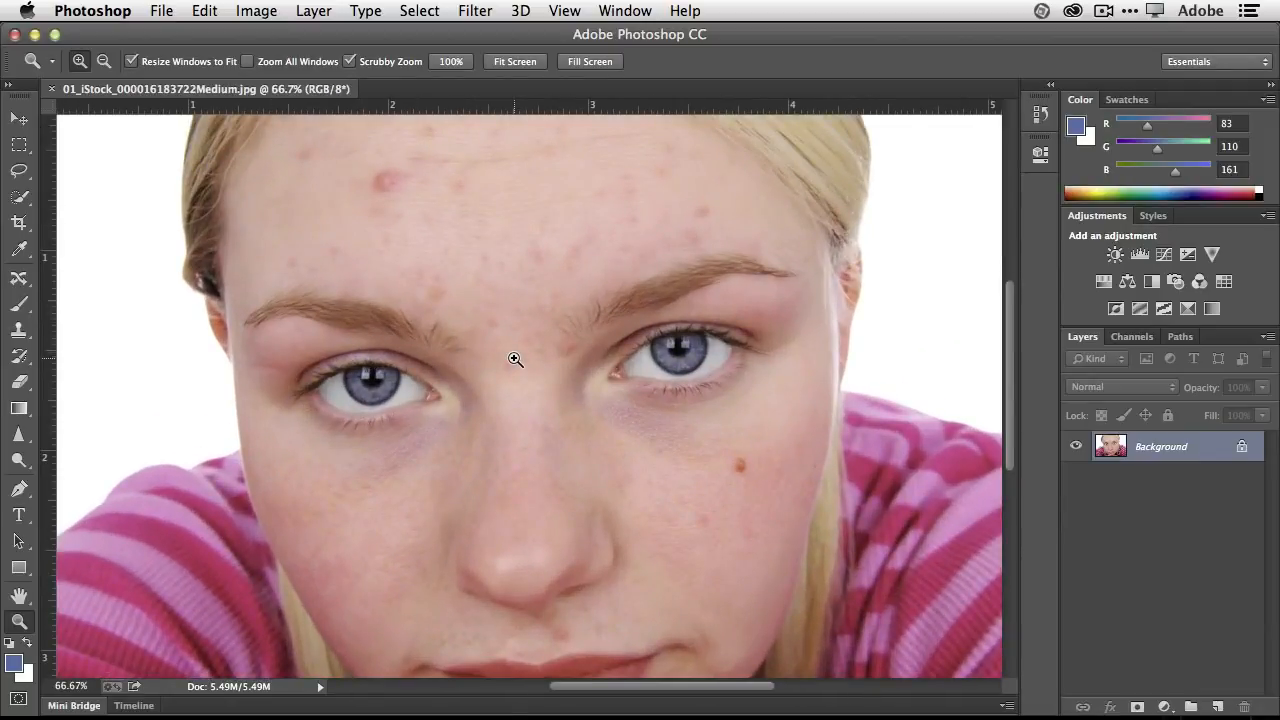
{"action": "left_click", "coordinate": [515, 359], "text": "alt"}
{"action": "left_click", "coordinate": [515, 359], "text": "alt"}
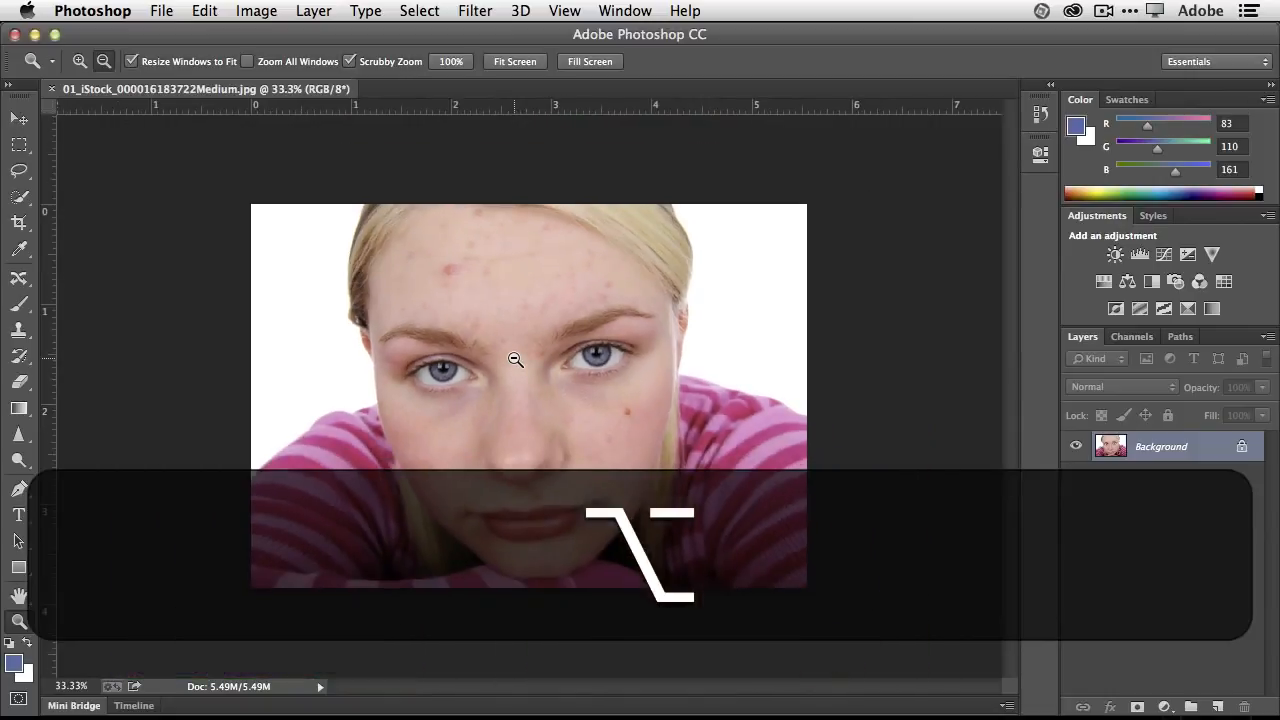
{"action": "left_click", "coordinate": [515, 359], "text": "alt"}
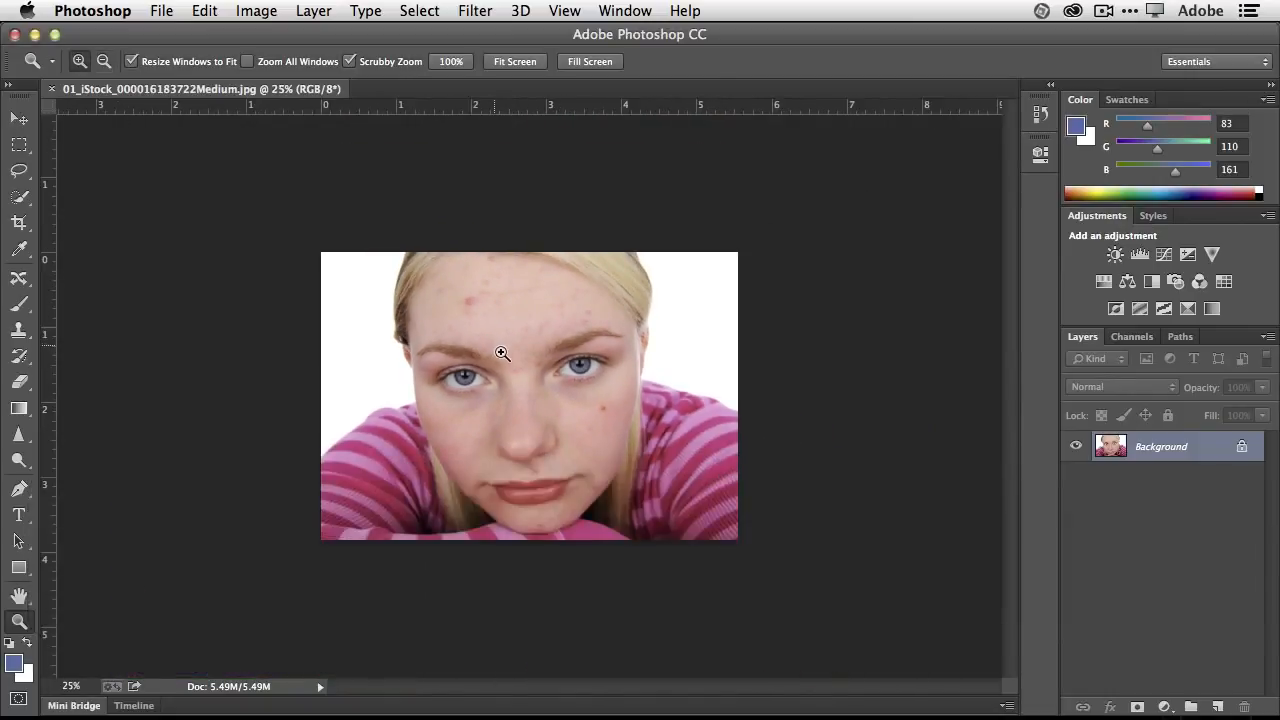
{"action": "left_click_drag", "start_coordinate": [522, 369], "coordinate": [603, 380]}
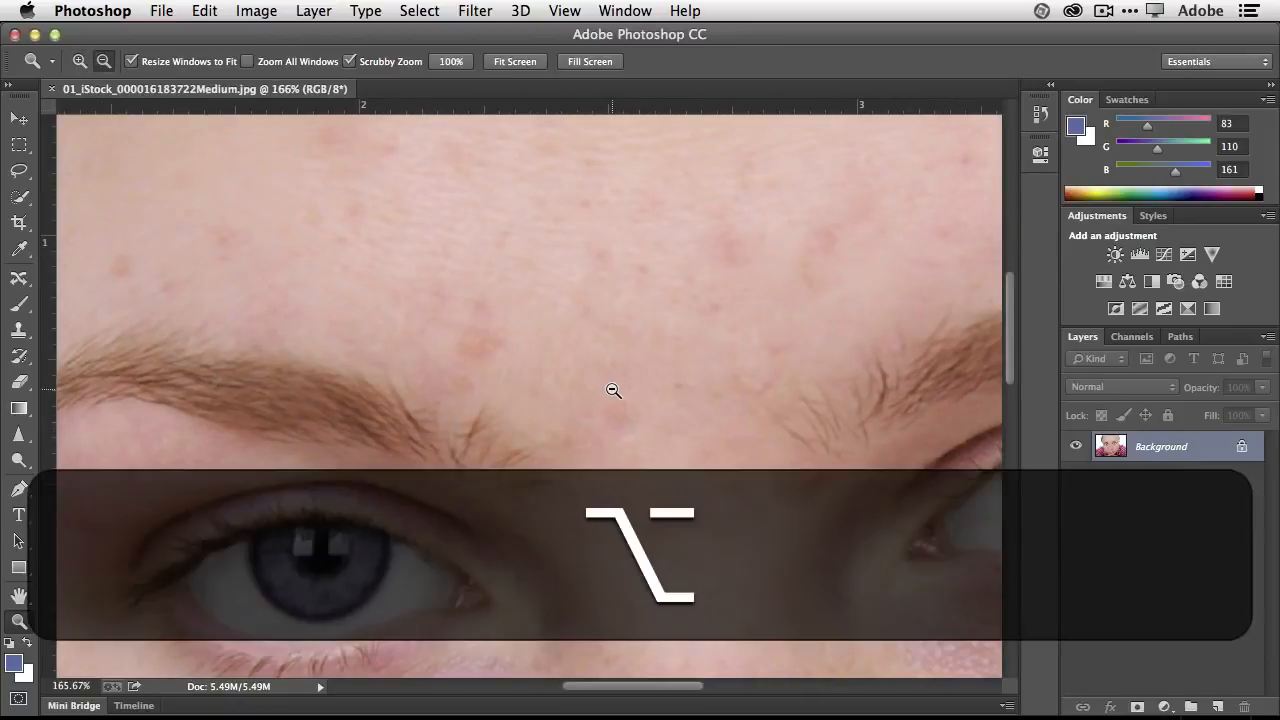
{"action": "left_click", "coordinate": [614, 391], "text": "alt"}
{"action": "left_click", "coordinate": [613, 390], "text": "alt"}
{"action": "left_click", "coordinate": [613, 391], "text": "alt"}
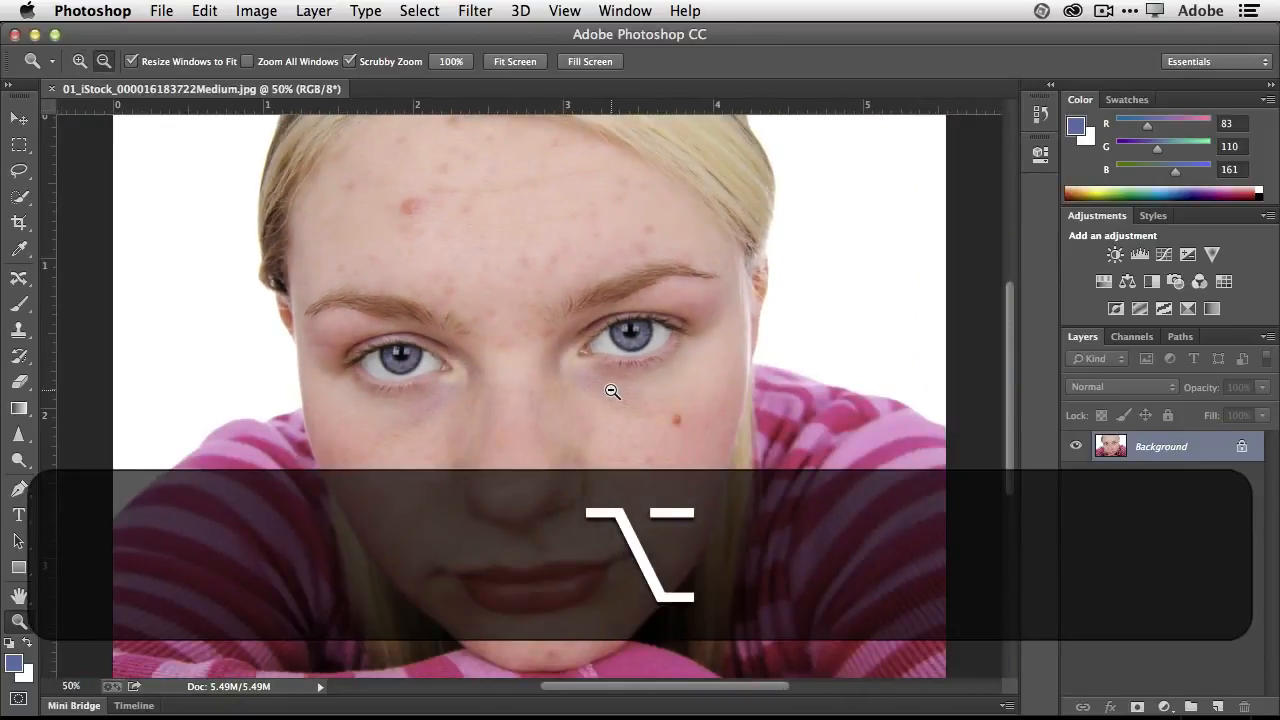
{"action": "left_click", "coordinate": [613, 391], "text": "alt"}
{"action": "left_click", "coordinate": [614, 391]}
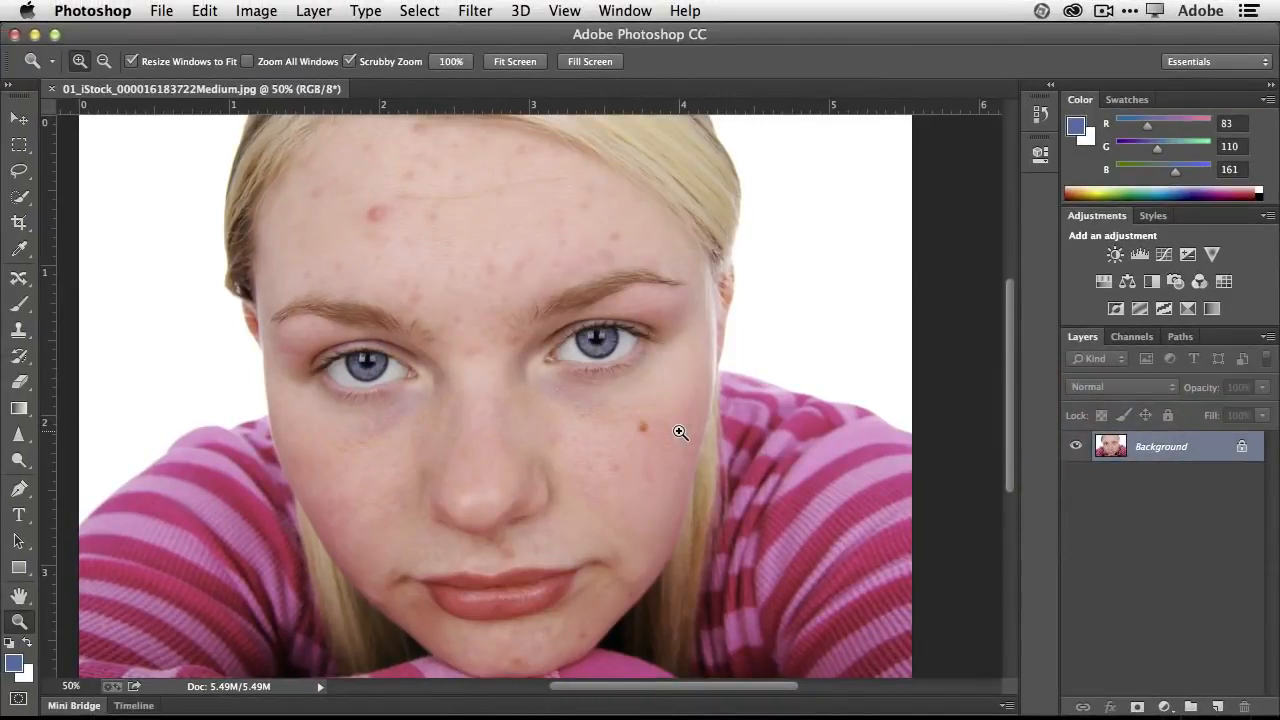
Select the Spot Healing Brush, set its size to 50 px to fit the forehead blemish, and display its brush settings.
{"action": "left_click", "coordinate": [29, 283]}
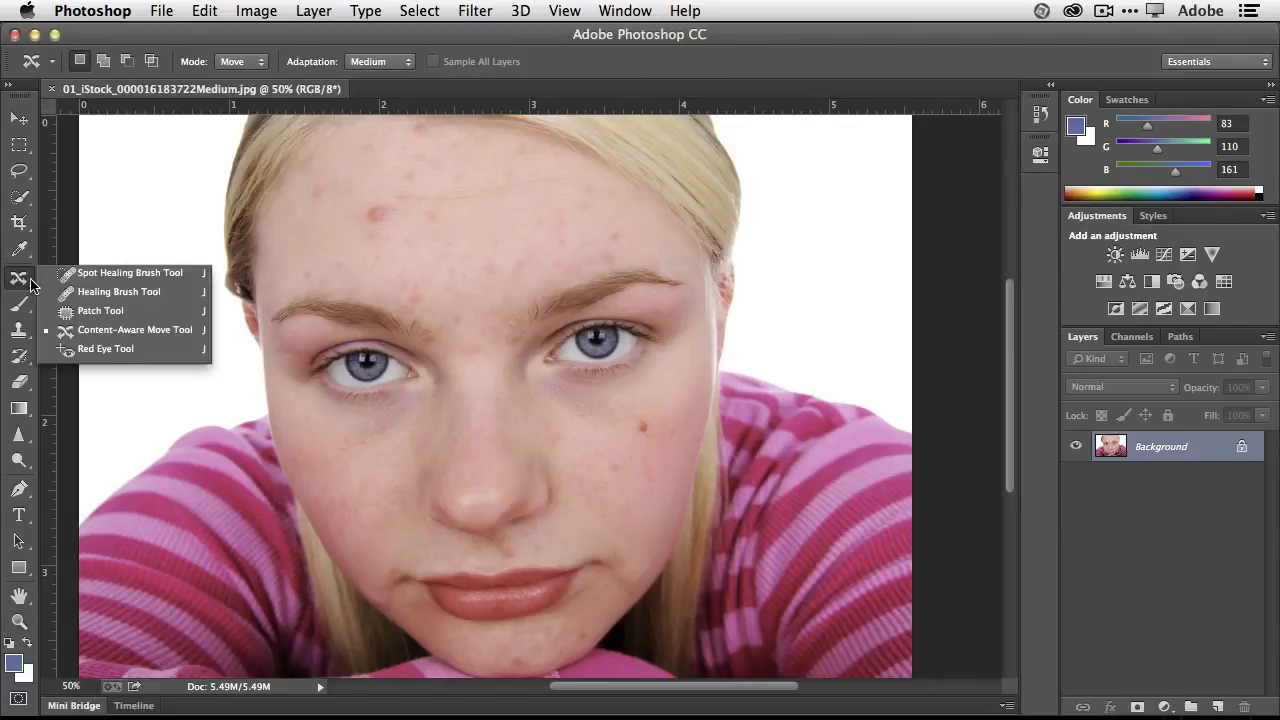
{"action": "left_click", "coordinate": [165, 279]}
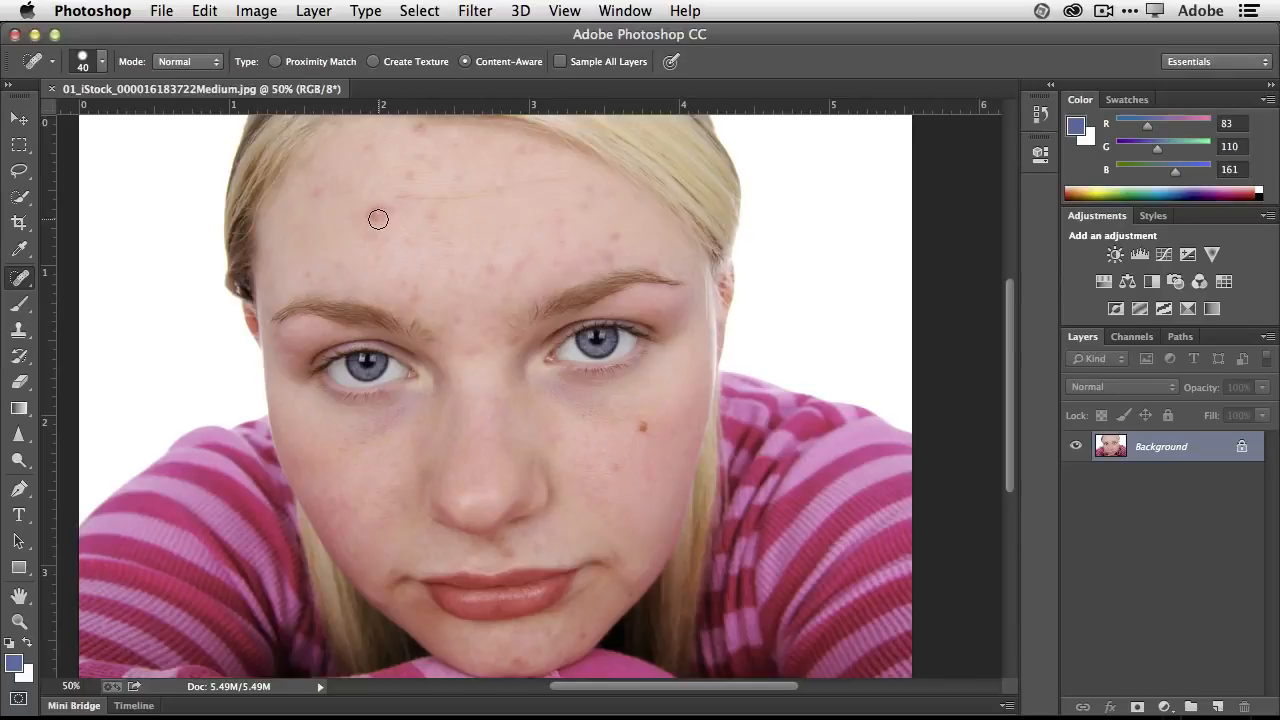
{"action": "key", "text": "bracketright"}
{"action": "key", "text": "bracketright"}
{"action": "key", "text": "bracketright"}
{"action": "key", "text": "bracketright"}
{"action": "key", "text": "bracketright"}
{"action": "key", "text": "bracketright"}
{"action": "key", "text": "bracketright"}
{"action": "key", "text": "bracketleft"}
{"action": "key", "text": "bracketleft"}
{"action": "key", "text": "bracketleft"}
{"action": "key", "text": "bracketleft"}
{"action": "key", "text": "bracketleft"}
{"action": "key", "text": "bracketleft"}
{"action": "key", "text": "bracketright"}
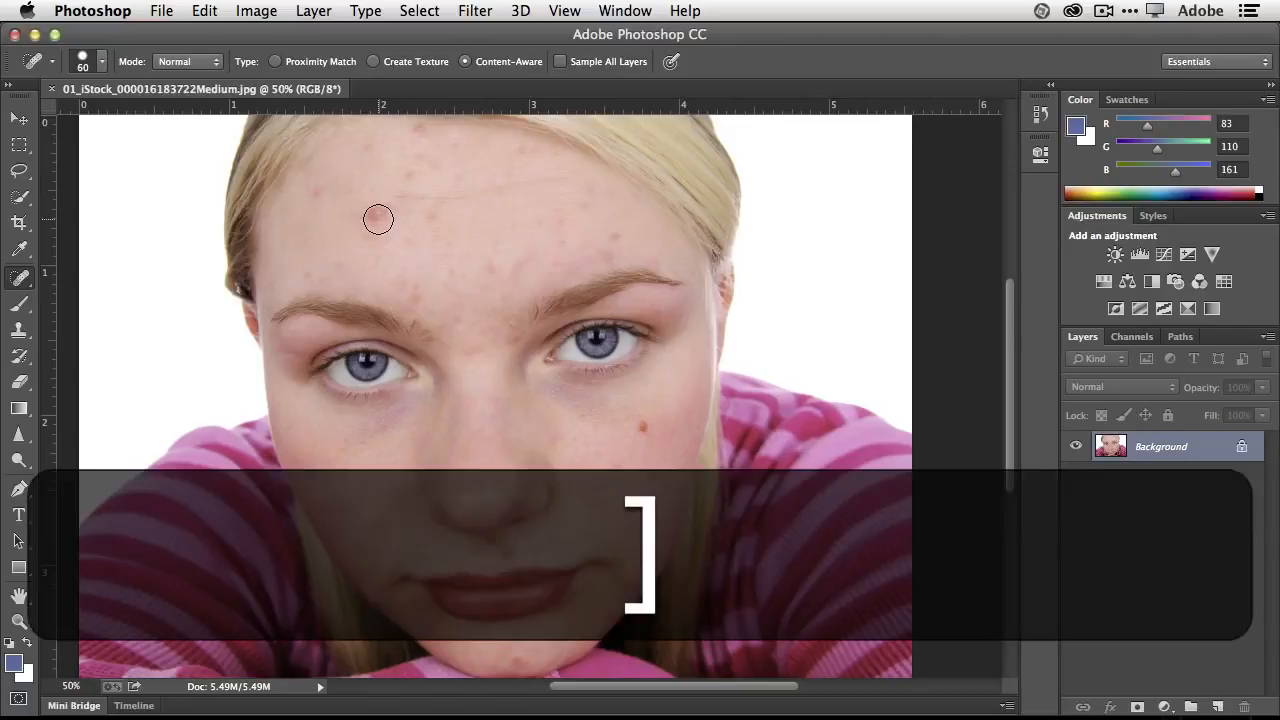
{"action": "key", "text": "bracketright"}
{"action": "key", "text": "bracketleft"}
{"action": "key", "text": "bracketleft"}
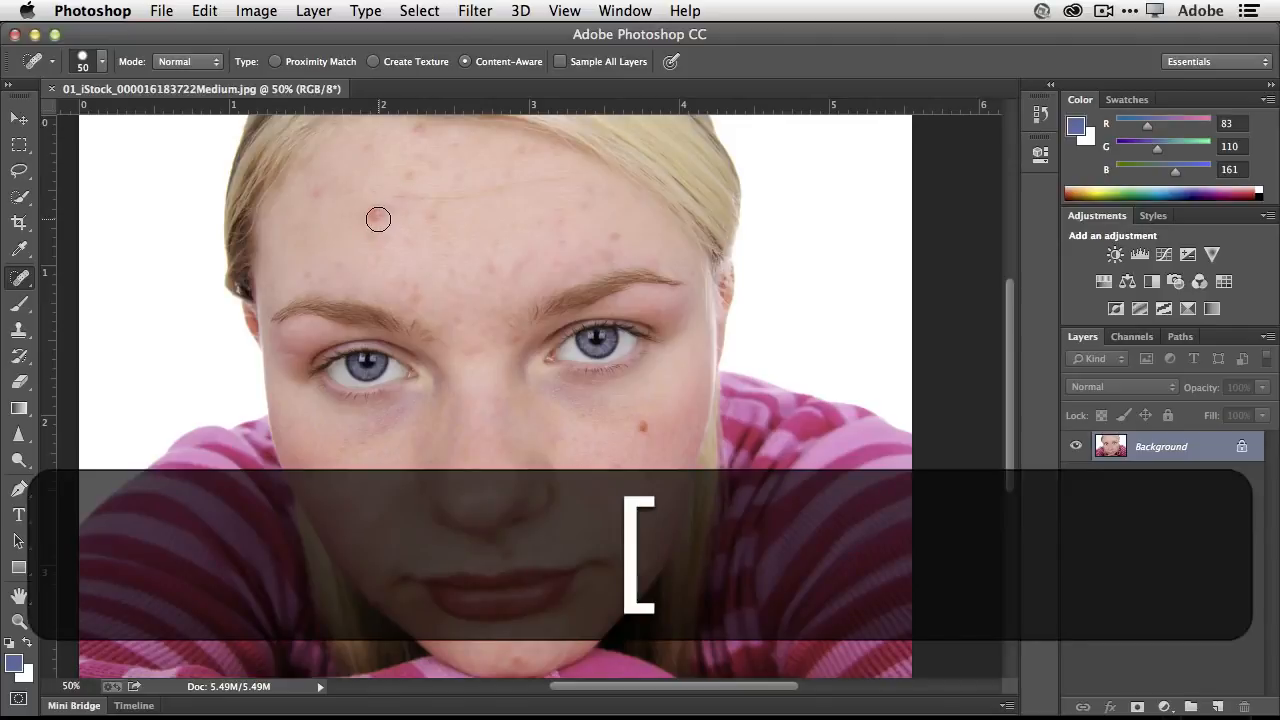
{"action": "key", "text": "bracketleft"}
{"action": "key", "text": "bracketright"}
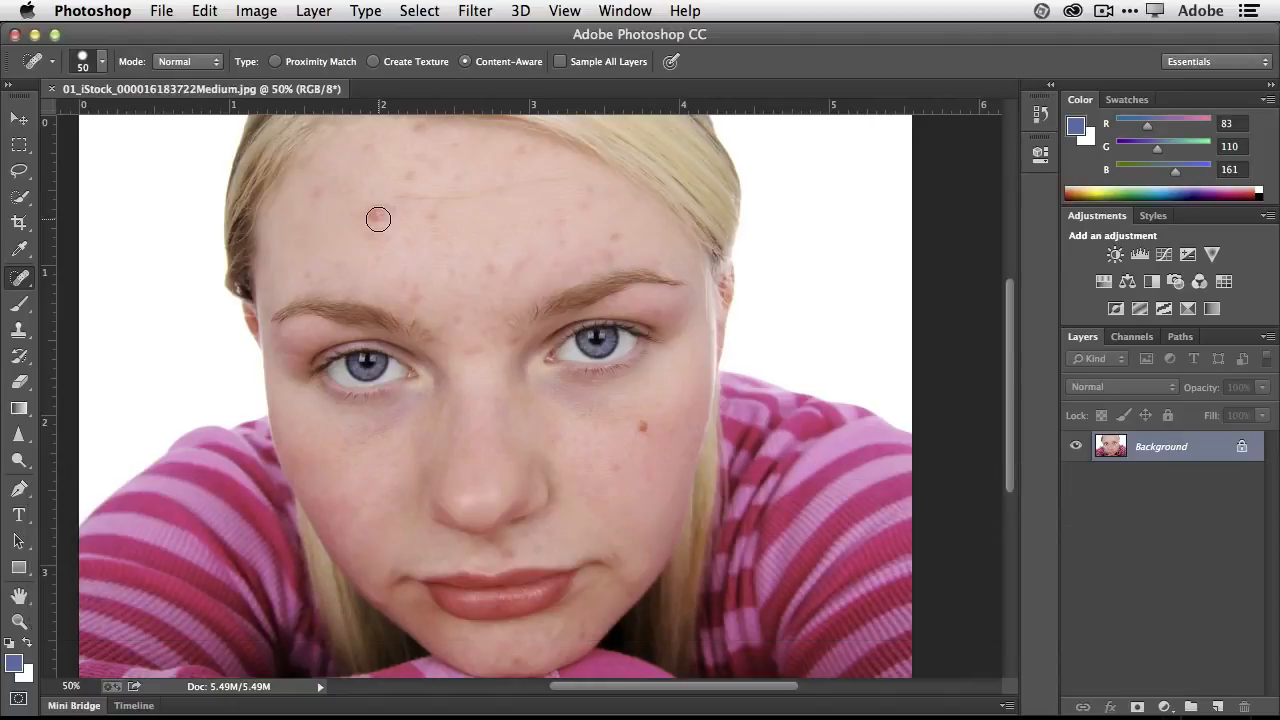
{"action": "left_click", "coordinate": [101, 64]}
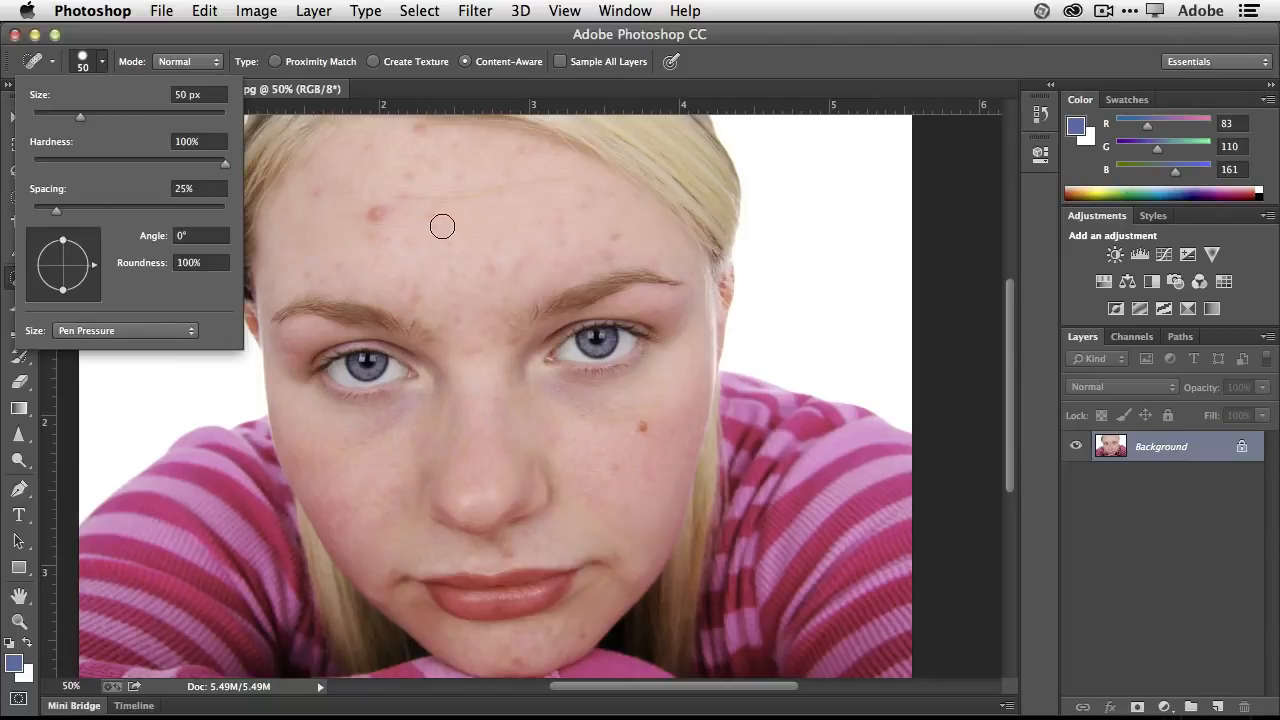
Remove the large red blemish and surrounding spots from the left side of the forehead with the 50 px Spot Healing Brush.
{"action": "left_click", "coordinate": [383, 213]}
{"action": "left_click", "coordinate": [380, 213]}
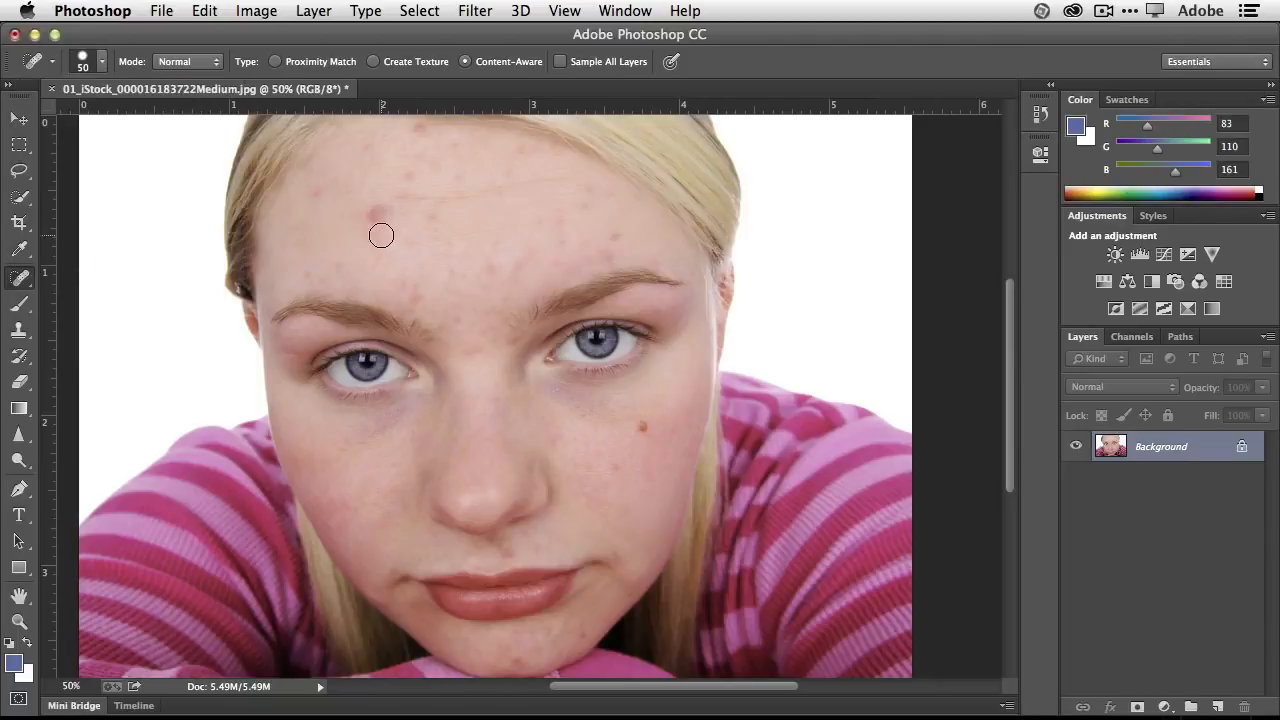
{"action": "left_click", "coordinate": [380, 213]}
{"action": "left_click", "coordinate": [367, 212]}
{"action": "left_click", "coordinate": [418, 131]}
{"action": "left_click_drag", "start_coordinate": [388, 144], "coordinate": [360, 149]}
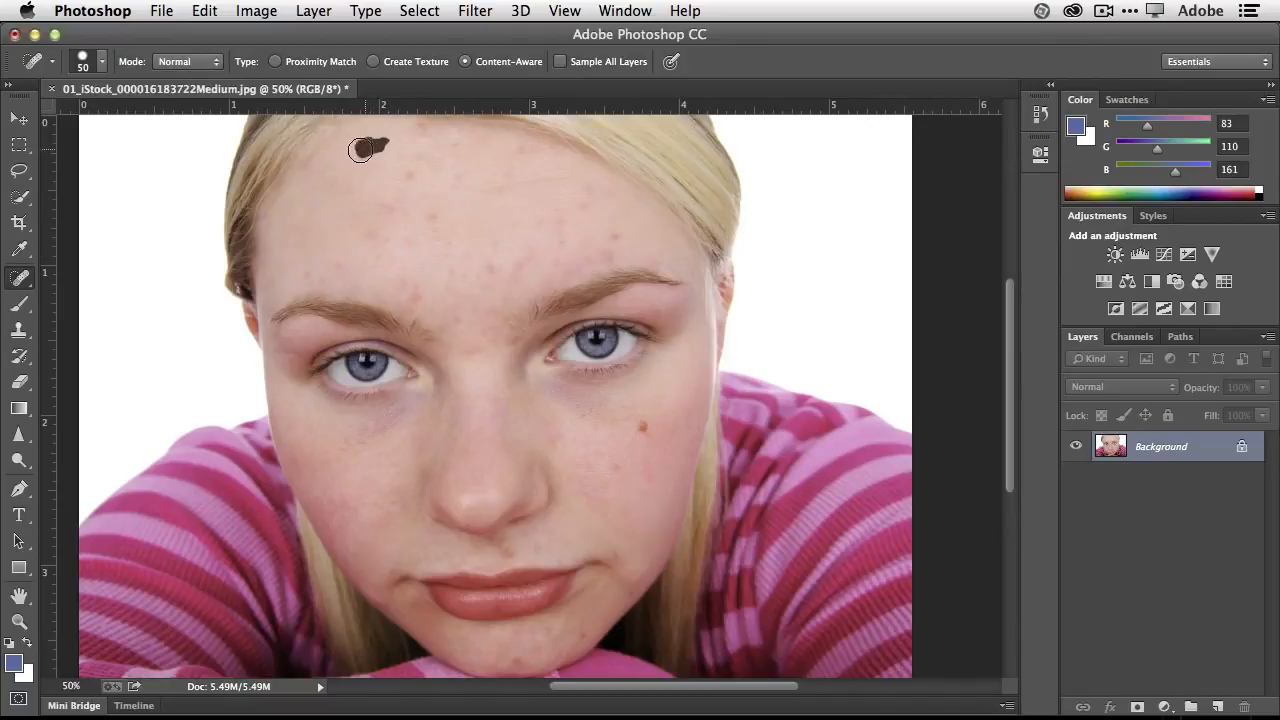
{"action": "left_click", "coordinate": [421, 185]}
{"action": "left_click", "coordinate": [386, 208]}
{"action": "left_click", "coordinate": [379, 235]}
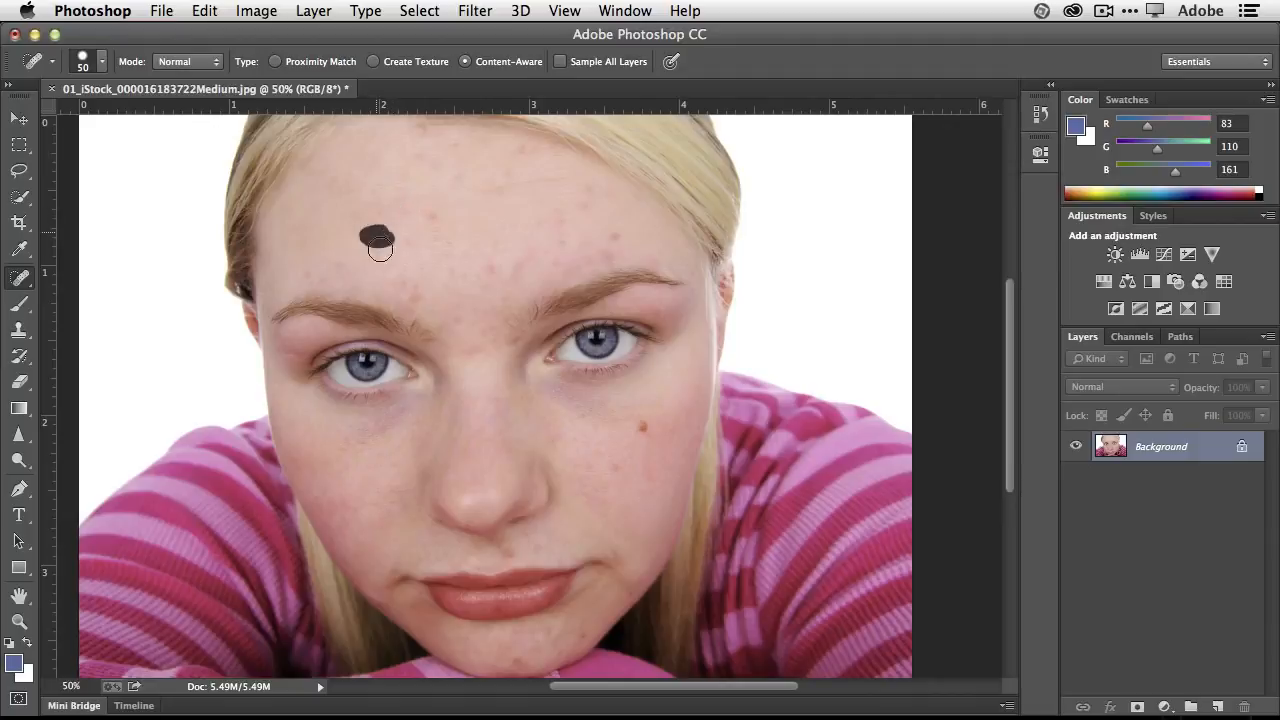
{"action": "left_click", "coordinate": [365, 268]}
{"action": "left_click", "coordinate": [336, 266]}
{"action": "left_click", "coordinate": [301, 273]}
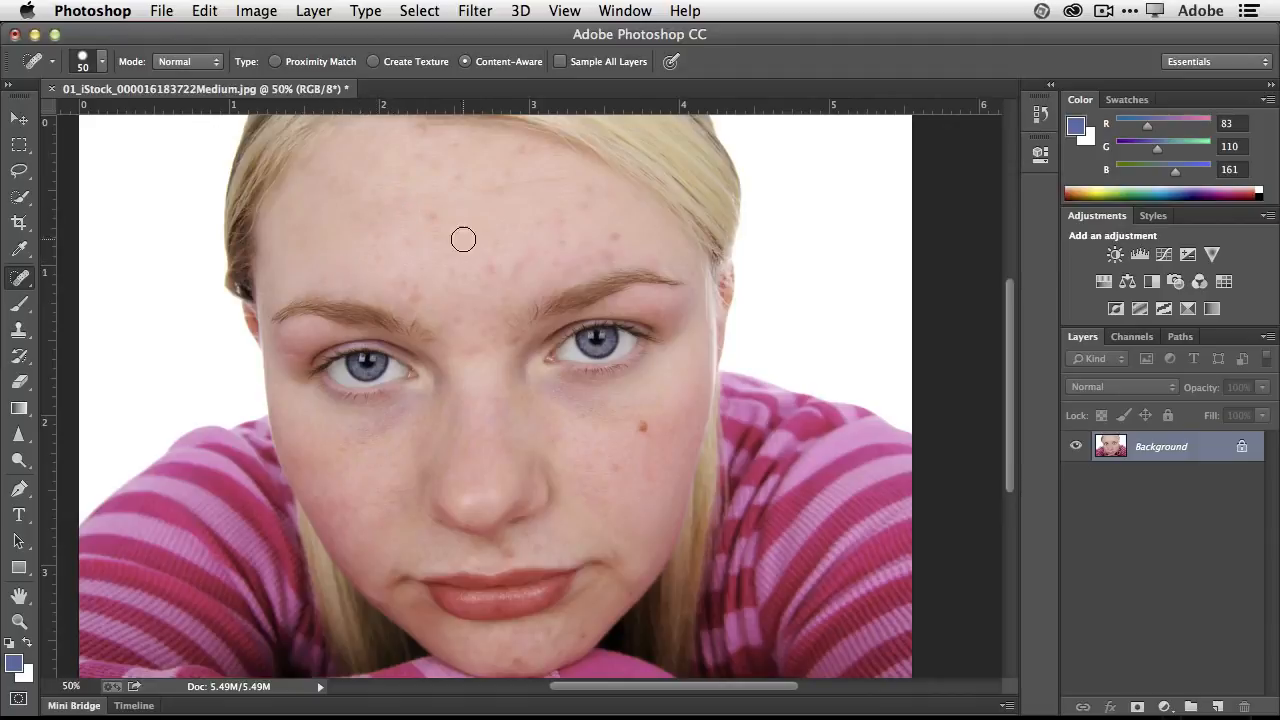
Heal the spots on the central forehead and between the eyebrows, the blemish above the right brow, and the mole and spot on the right cheek.
{"action": "left_click", "coordinate": [435, 215]}
{"action": "left_click", "coordinate": [416, 240]}
{"action": "left_click", "coordinate": [420, 292]}
{"action": "left_click", "coordinate": [514, 345]}
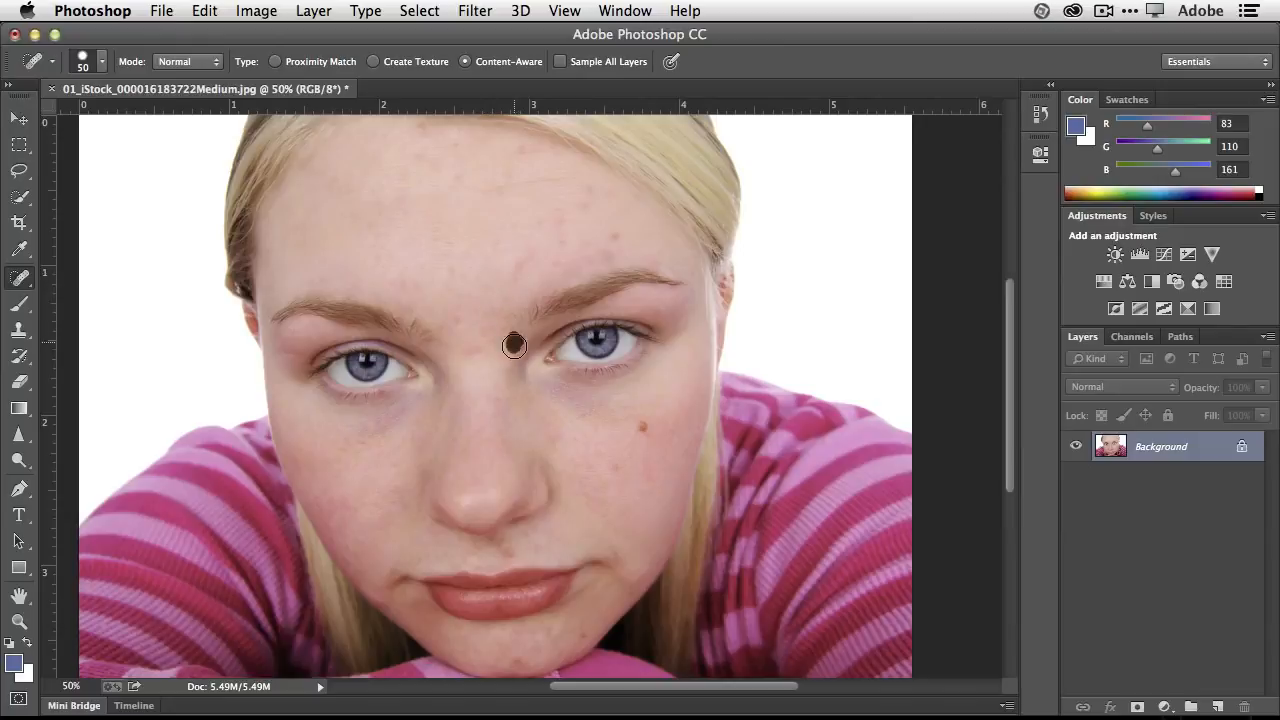
{"action": "left_click", "coordinate": [616, 236]}
{"action": "left_click", "coordinate": [642, 427]}
{"action": "left_click", "coordinate": [620, 471]}
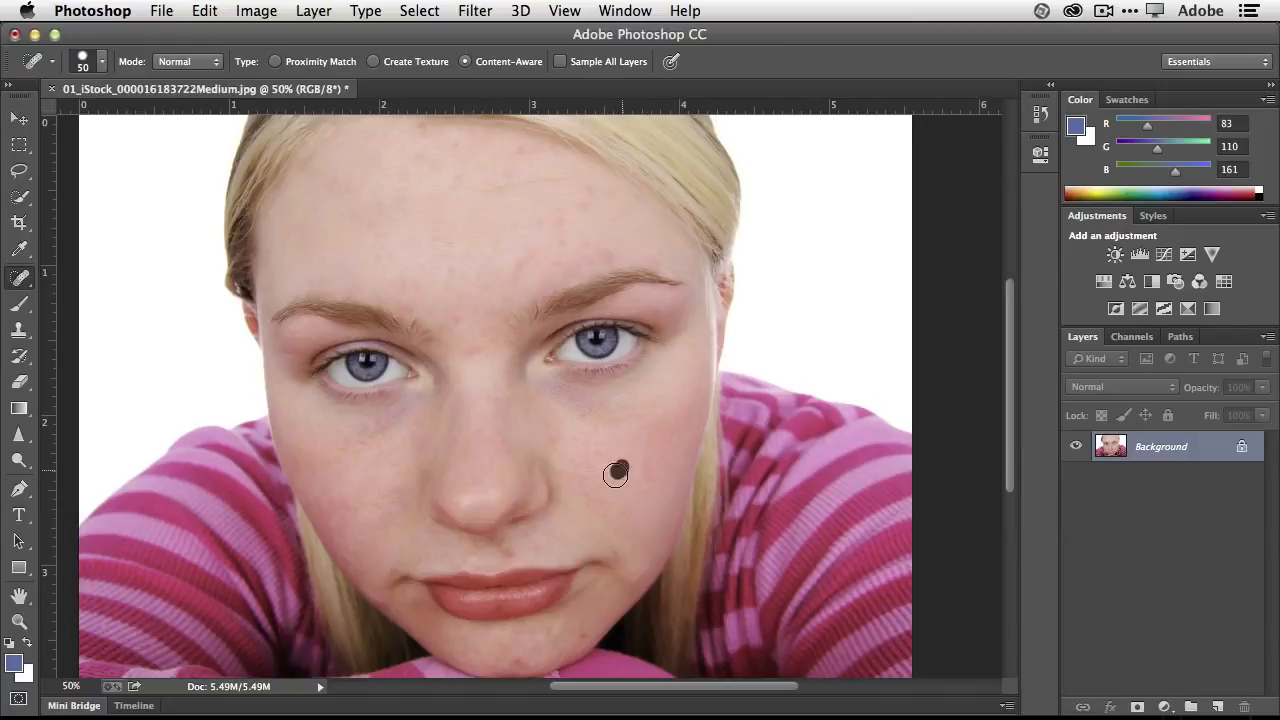
Heal the blemishes beside the mouth, along the jaw, on the chin and just under the nose.
{"action": "left_click", "coordinate": [614, 542]}
{"action": "left_click", "coordinate": [628, 594]}
{"action": "left_click", "coordinate": [597, 624]}
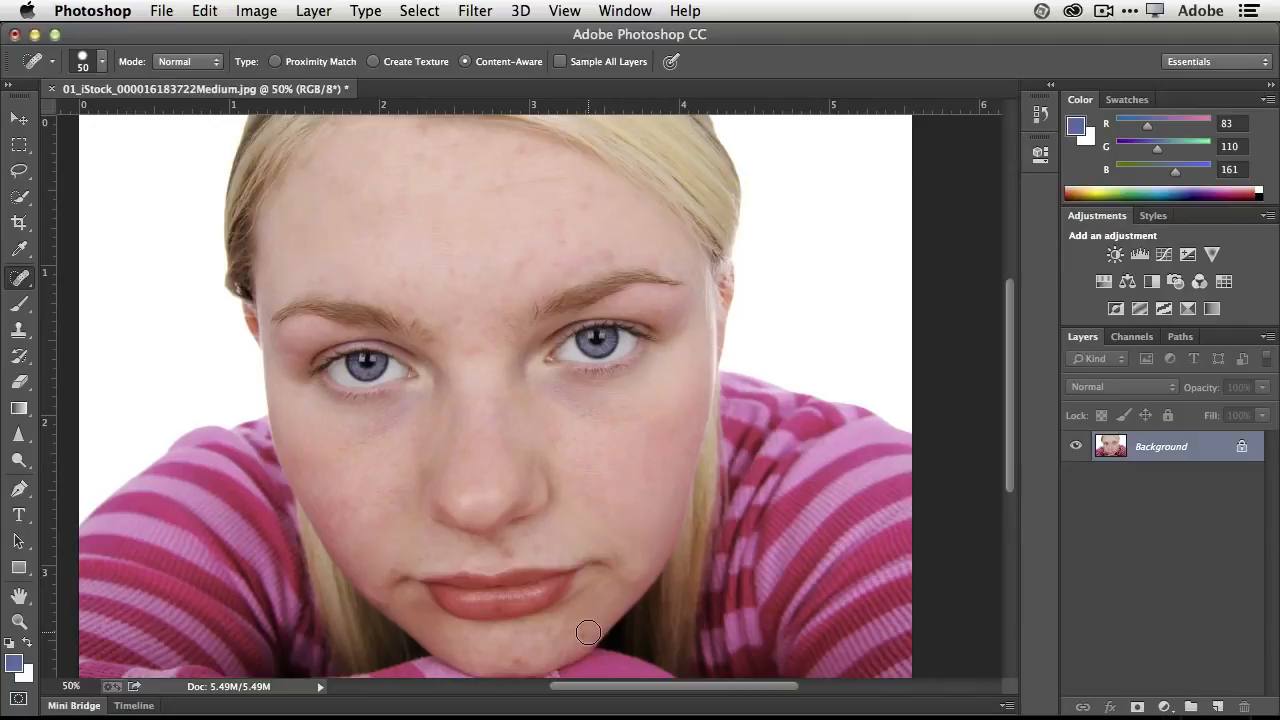
{"action": "left_click", "coordinate": [519, 661]}
{"action": "left_click", "coordinate": [583, 627]}
{"action": "left_click", "coordinate": [553, 630]}
{"action": "left_click", "coordinate": [509, 553]}
Heal the remaining spots on the right side of the forehead, above and between the eyebrows, and at the top of the nose.
{"action": "left_click", "coordinate": [605, 253]}
{"action": "left_click", "coordinate": [585, 205]}
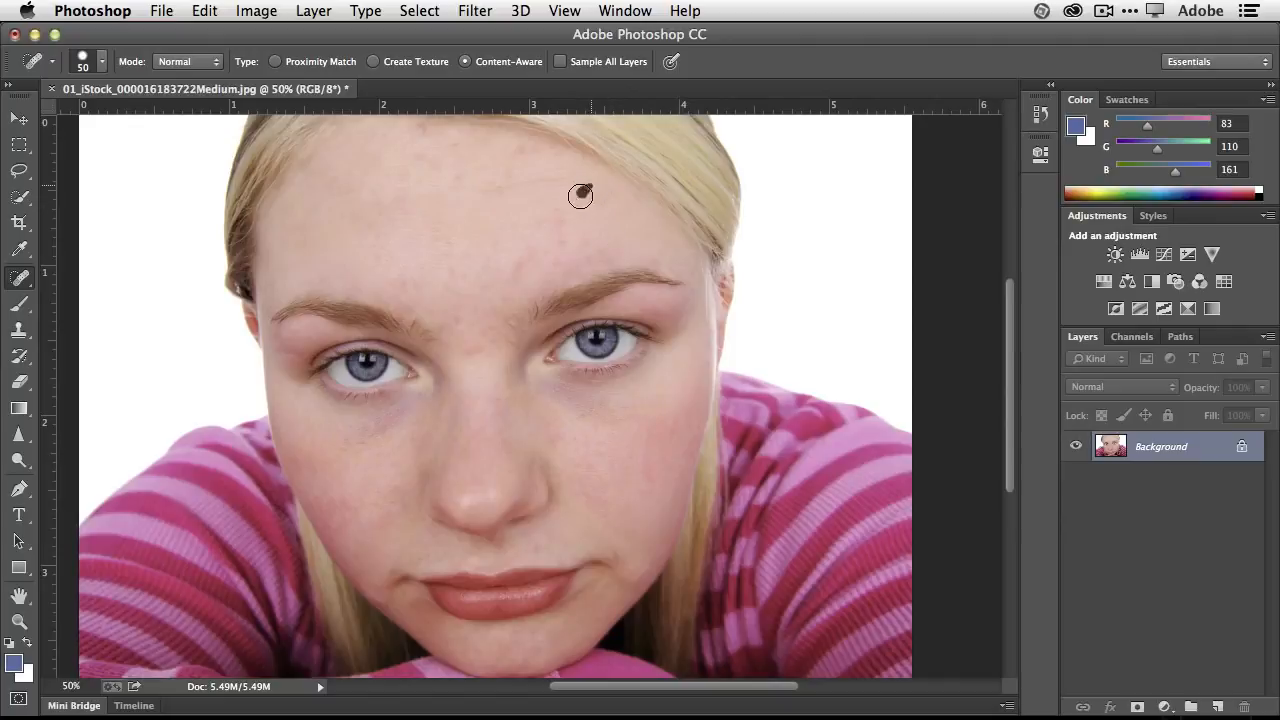
{"action": "left_click", "coordinate": [558, 210]}
{"action": "left_click", "coordinate": [564, 236]}
{"action": "left_click", "coordinate": [523, 258]}
{"action": "left_click_drag", "start_coordinate": [523, 258], "coordinate": [508, 284]}
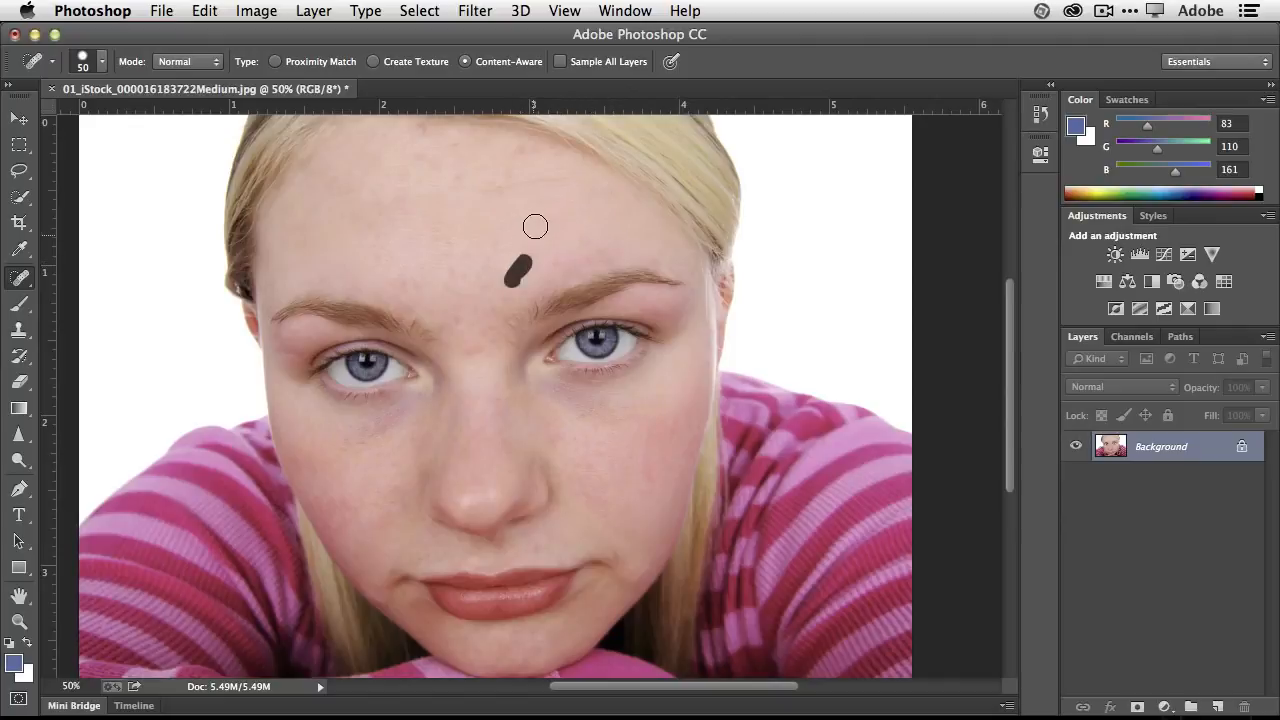
{"action": "left_click", "coordinate": [466, 270]}
{"action": "left_click", "coordinate": [452, 280]}
{"action": "left_click", "coordinate": [461, 308]}
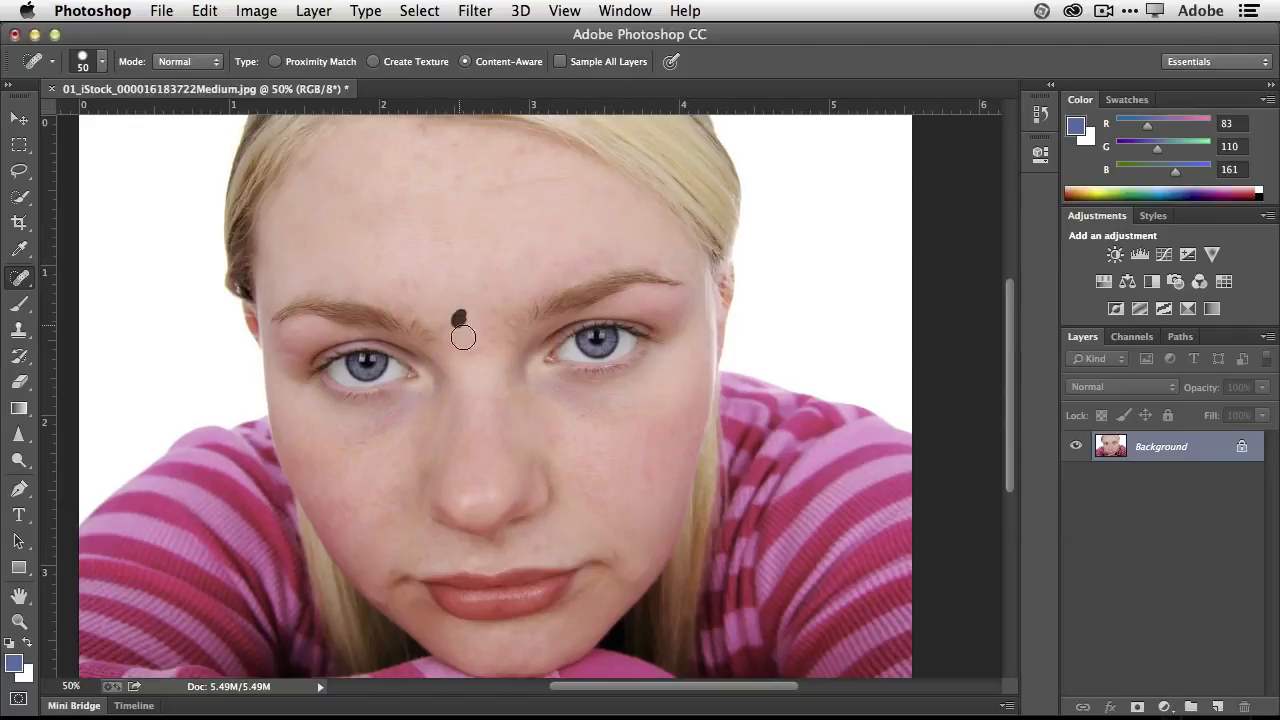
{"action": "left_click", "coordinate": [468, 352]}
Clean up the faint marks across the upper forehead and its left side with the Spot Healing Brush.
{"action": "left_click", "coordinate": [517, 150]}
{"action": "left_click", "coordinate": [502, 181]}
{"action": "left_click", "coordinate": [415, 156]}
{"action": "left_click", "coordinate": [422, 127]}
{"action": "left_click", "coordinate": [416, 166]}
{"action": "left_click", "coordinate": [401, 213]}
{"action": "left_click", "coordinate": [342, 178]}
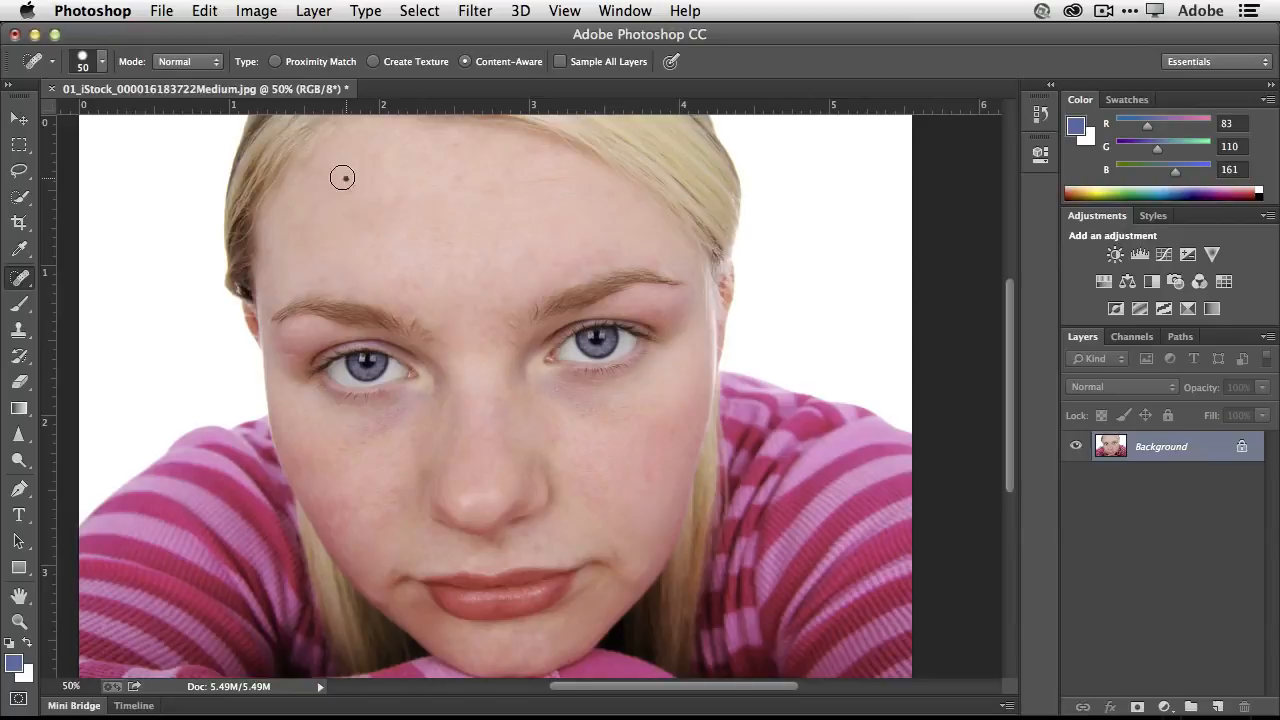
{"action": "left_click", "coordinate": [377, 242]}
Heal the inner ends of the eyebrows, the shadows on both sides of the nose and the crease across the upper forehead.
{"action": "left_click", "coordinate": [508, 343]}
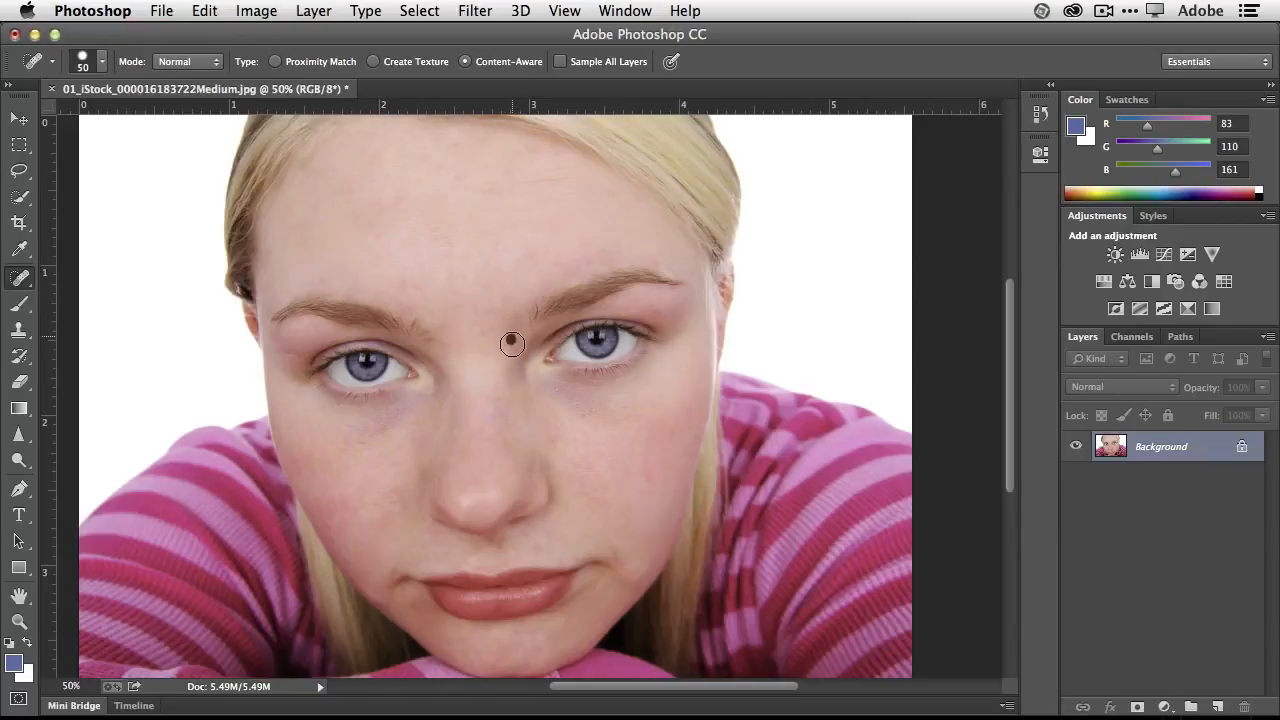
{"action": "left_click", "coordinate": [420, 330]}
{"action": "left_click", "coordinate": [518, 298]}
{"action": "left_click_drag", "start_coordinate": [430, 415], "coordinate": [426, 438]}
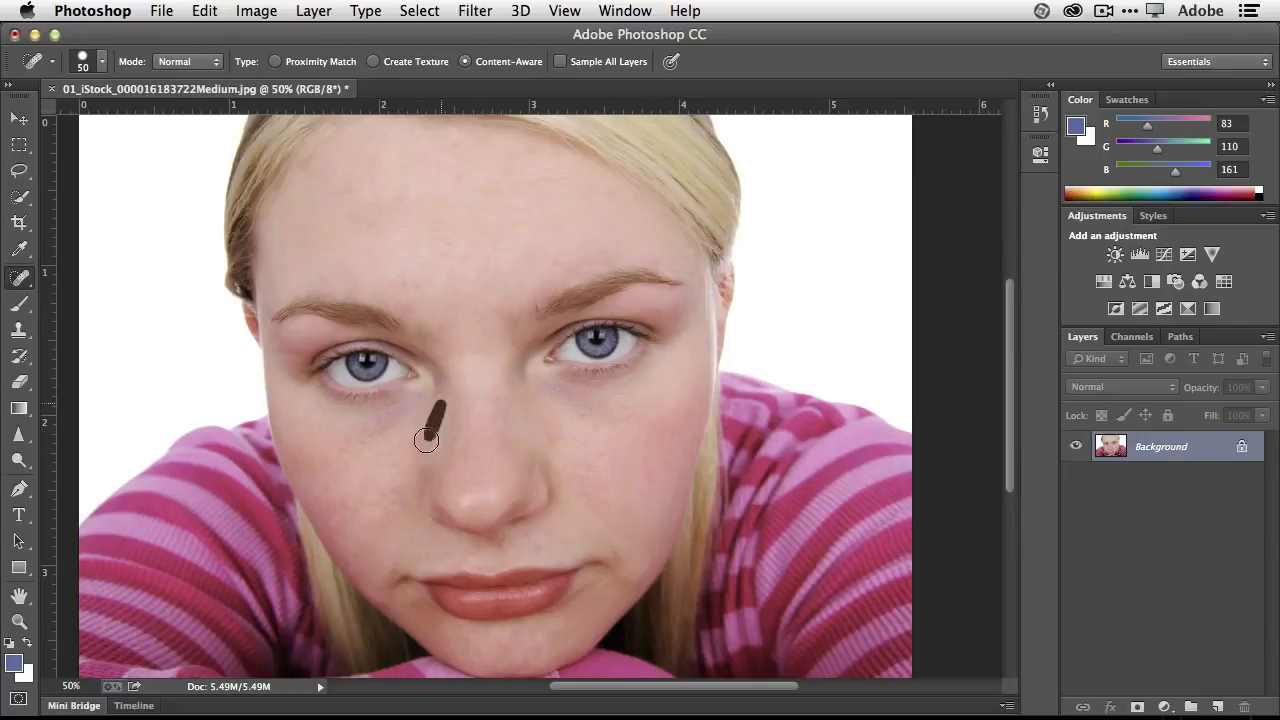
{"action": "left_click_drag", "start_coordinate": [533, 405], "coordinate": [527, 392]}
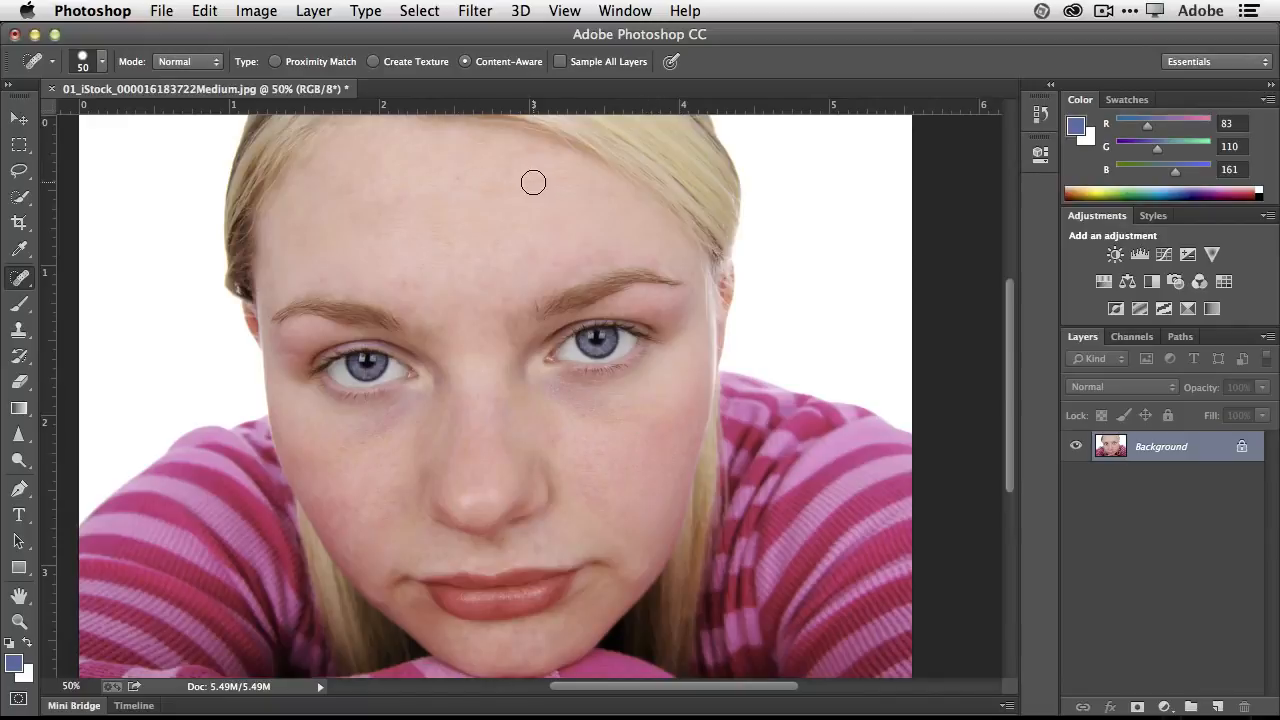
{"action": "mouse_move", "coordinate": [532, 176]}
{"action": "left_mouse_down"}
{"action": "mouse_move", "coordinate": [457, 185]}
{"action": "mouse_move", "coordinate": [483, 194]}
{"action": "left_mouse_up"}
Push both corners of the mouth upward into a slight smile with Liquify's Forward Warp tool at brush size 80 and apply it.
{"action": "left_click", "coordinate": [474, 10]}
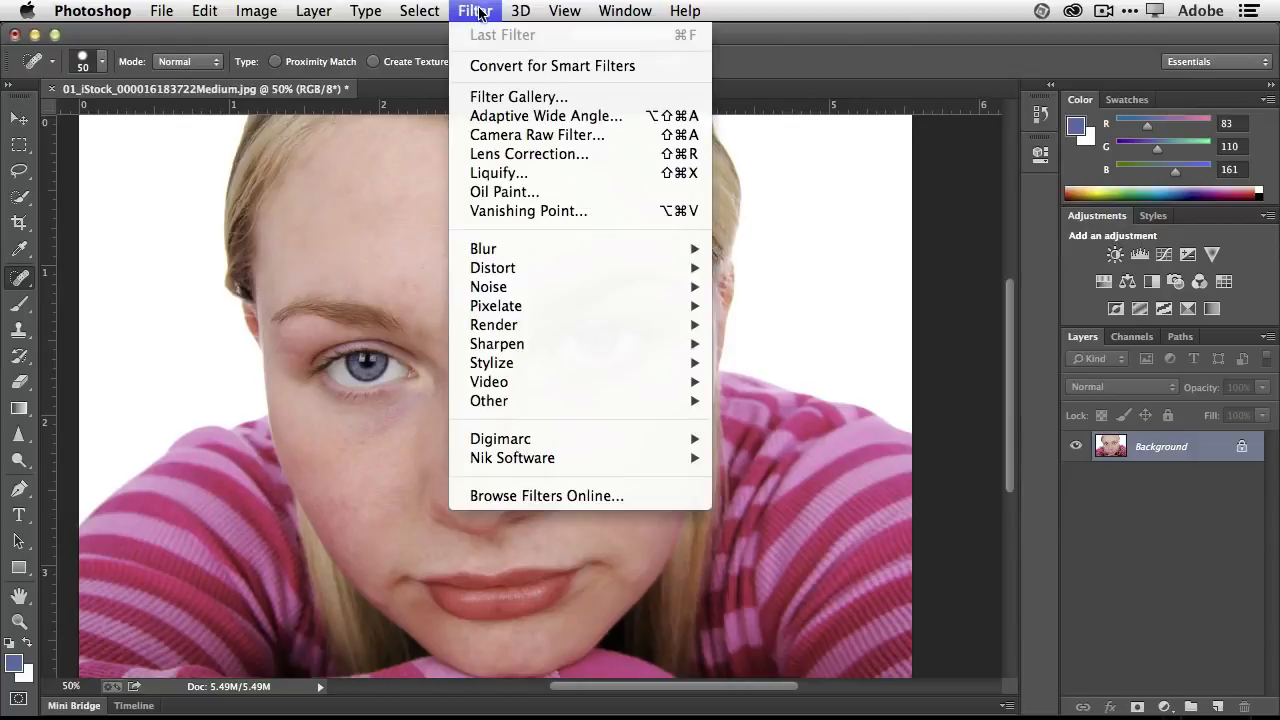
{"action": "left_click", "coordinate": [557, 170]}
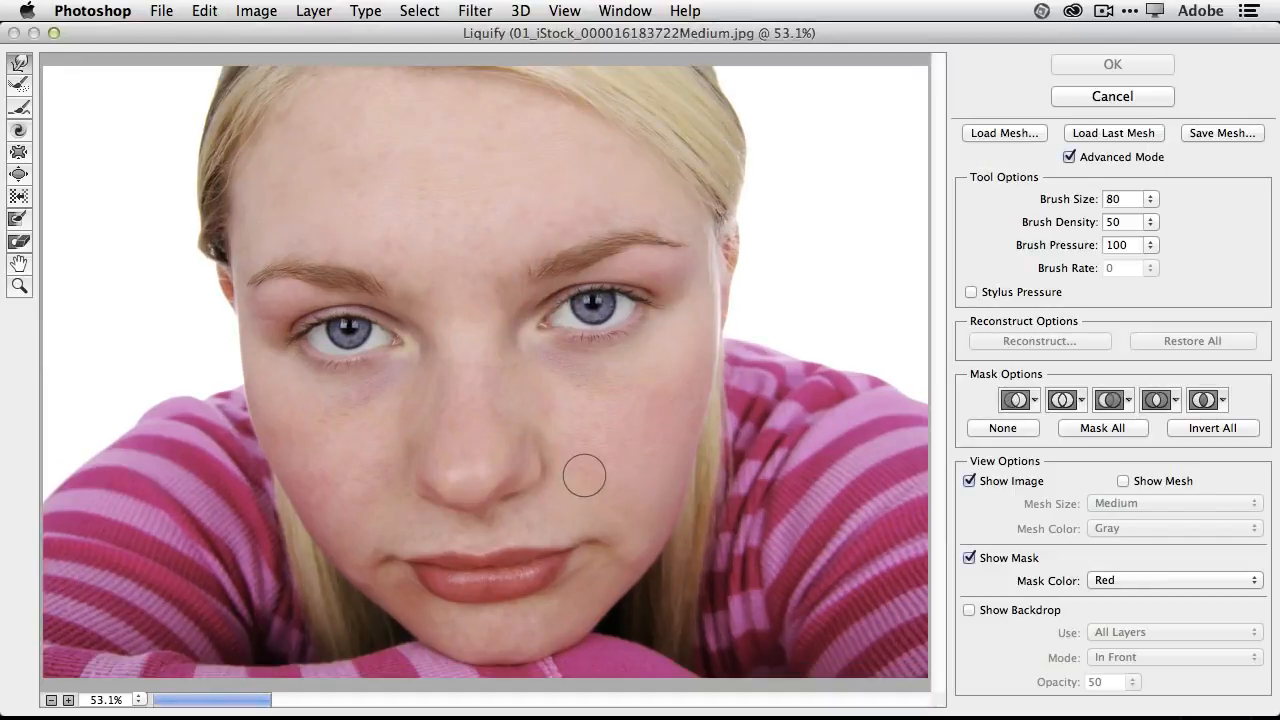
{"action": "left_click_drag", "start_coordinate": [600, 543], "coordinate": [612, 537]}
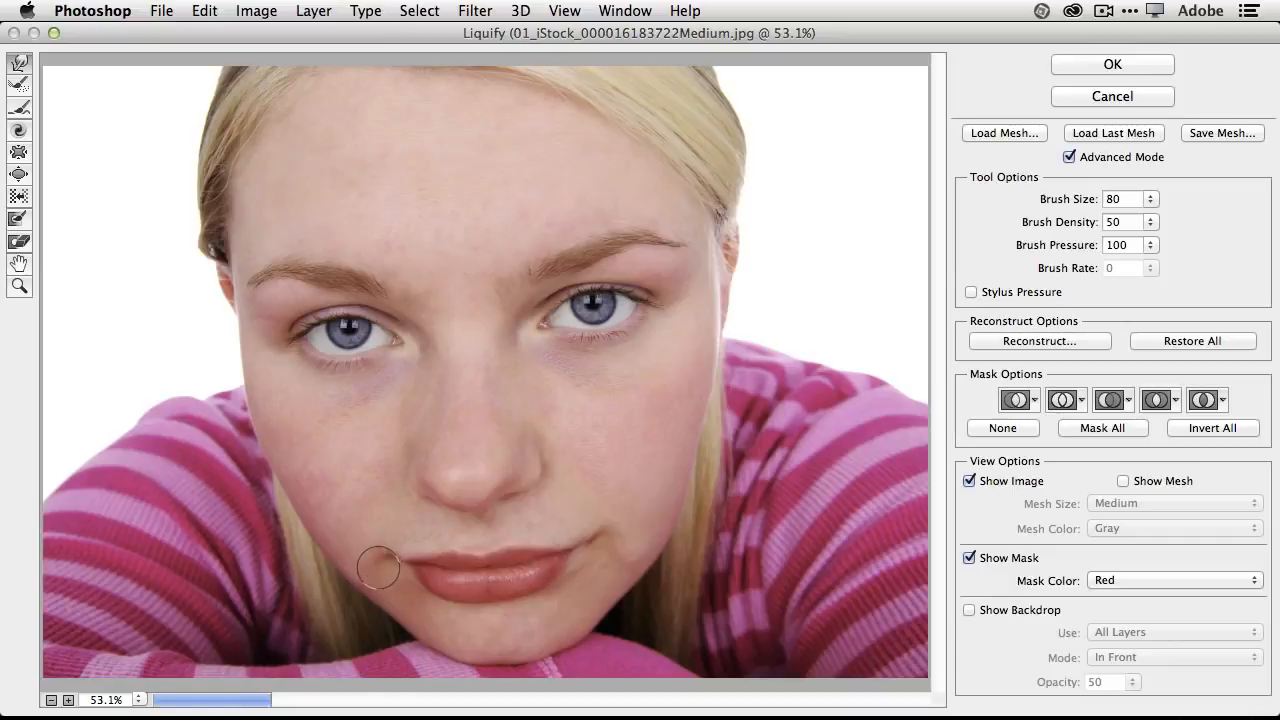
{"action": "left_click_drag", "start_coordinate": [377, 561], "coordinate": [402, 565]}
{"action": "left_click_drag", "start_coordinate": [593, 546], "coordinate": [622, 524]}
{"action": "left_click", "coordinate": [1113, 64]}
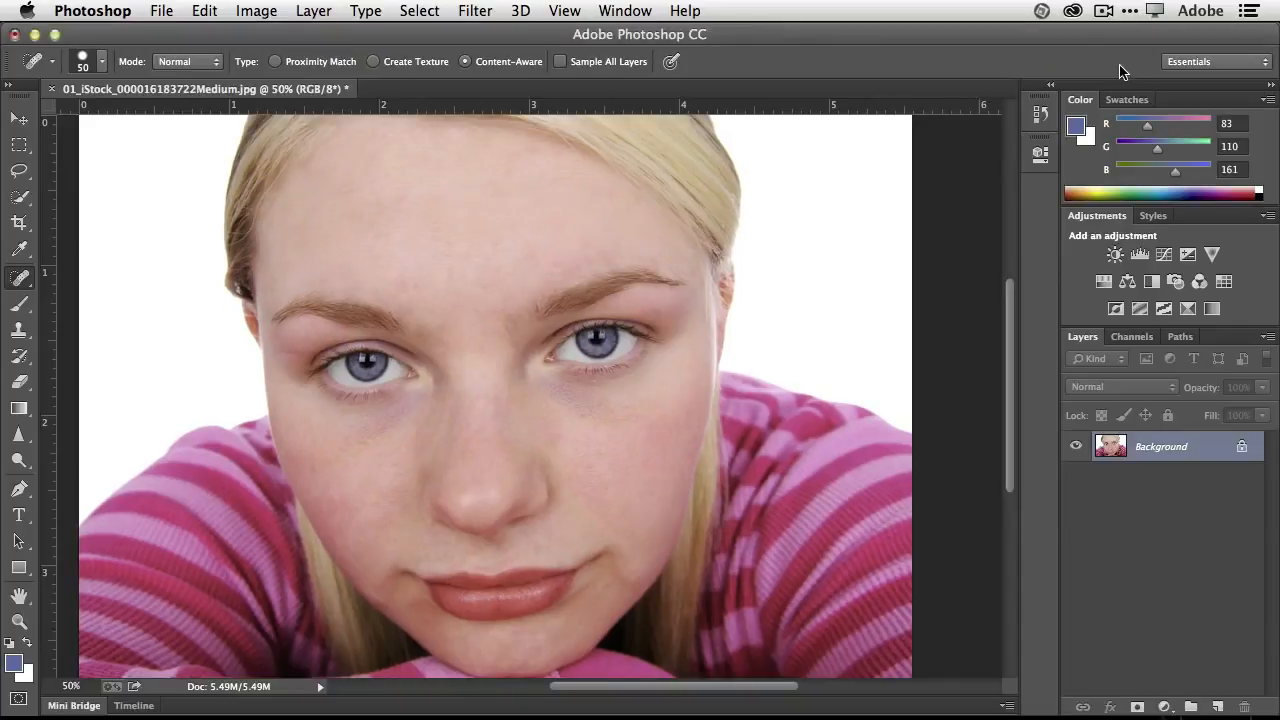
Compare the mouth before and after the Liquify change by undoing and redoing it, and close the portrait without saving.
{"action": "key", "text": "super+z"}
{"action": "key", "text": "super+z"}
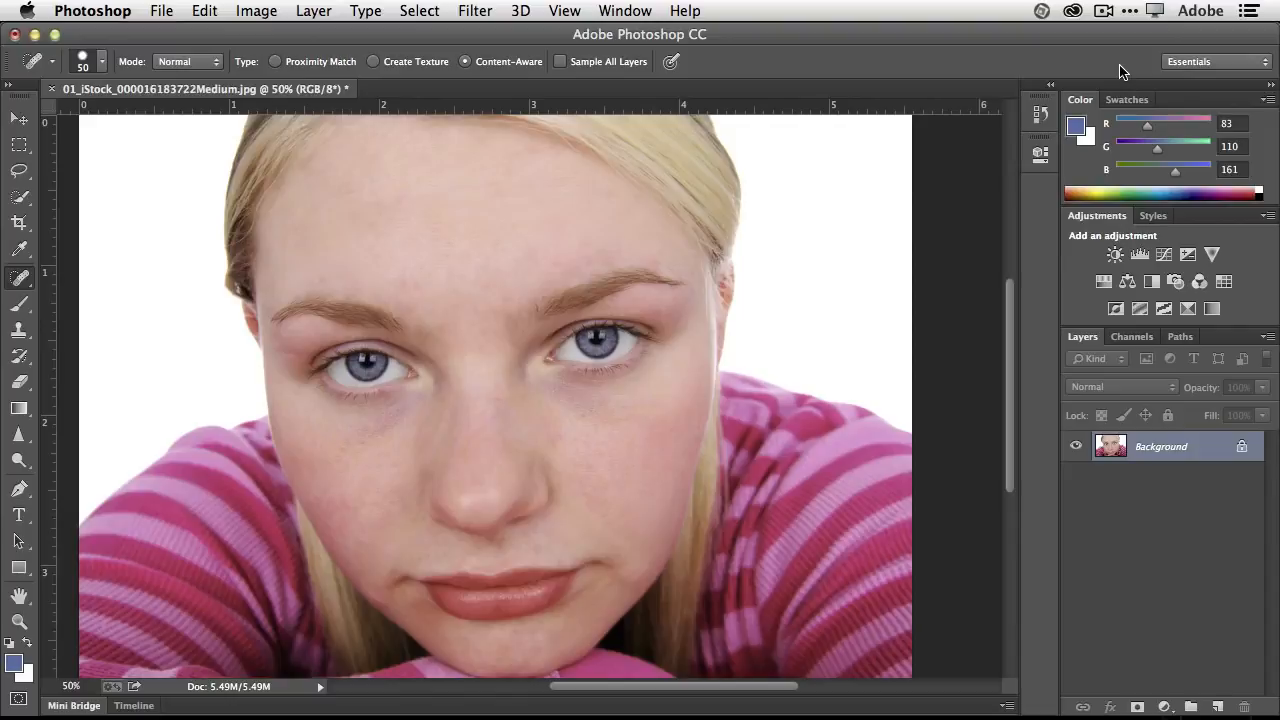
{"action": "key", "text": "super+w"}
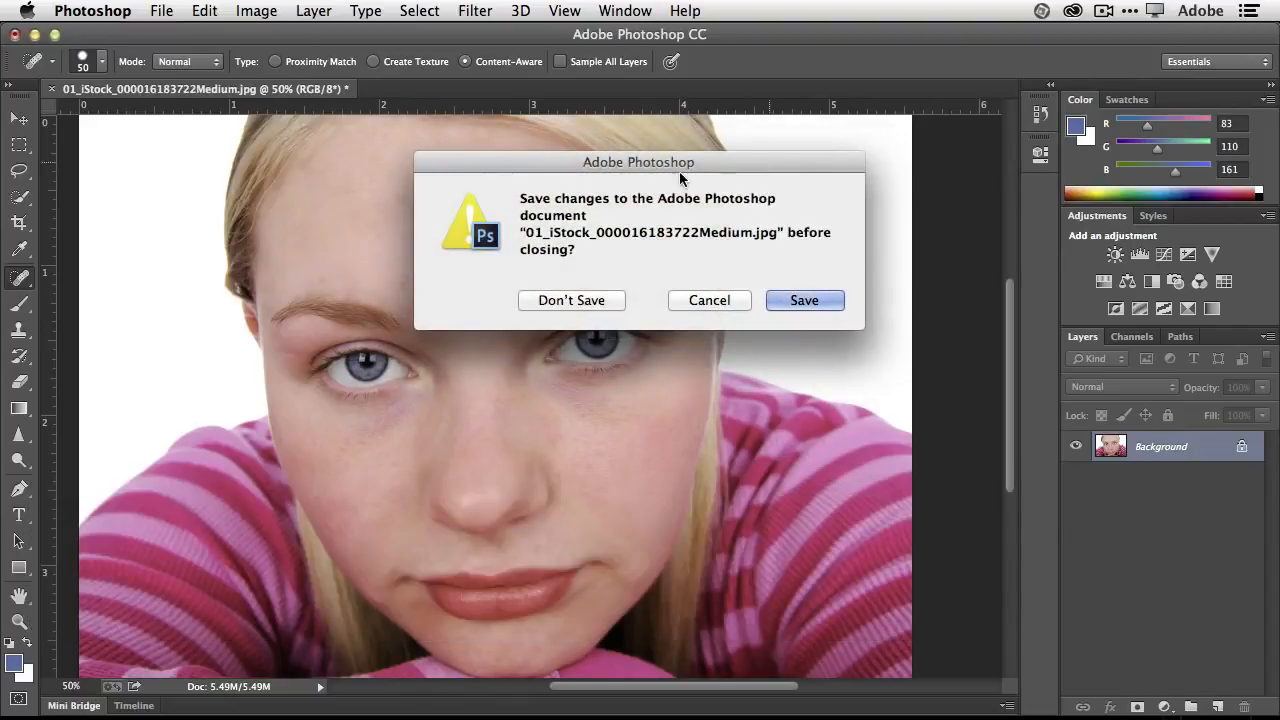
{"action": "left_click", "coordinate": [571, 300]}
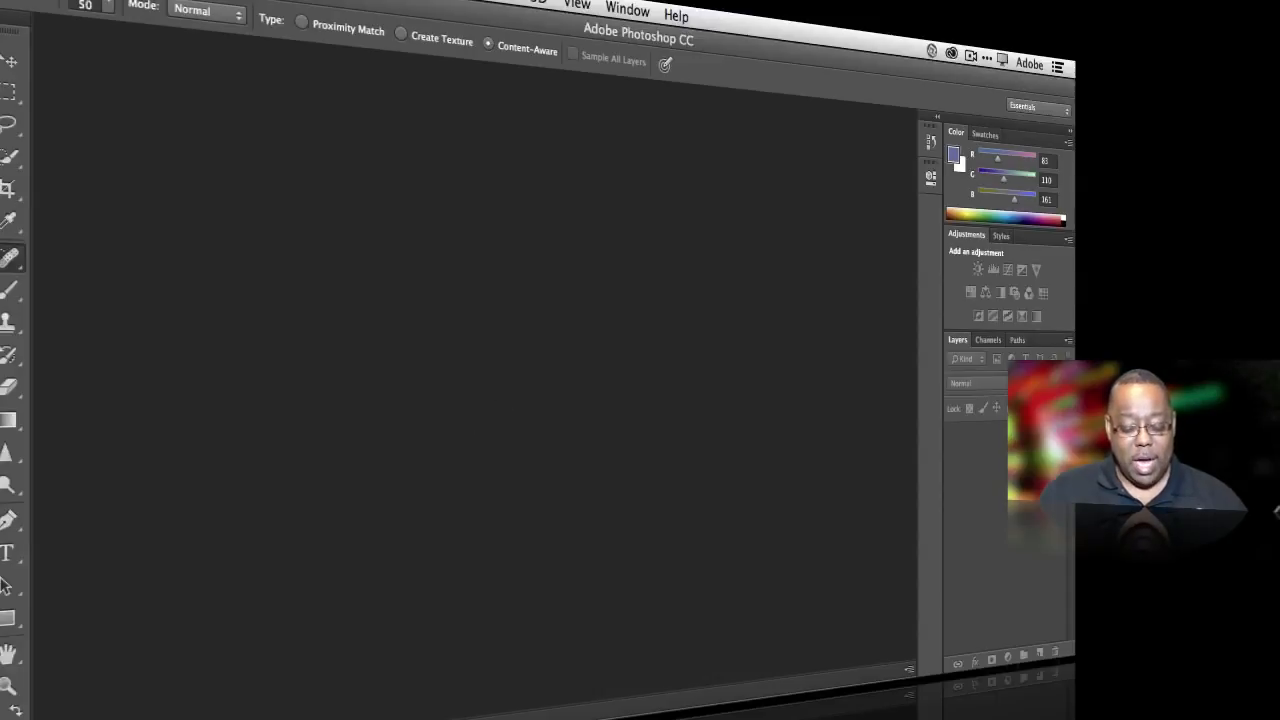
{"action": "key", "text": "alt+super+equal"}
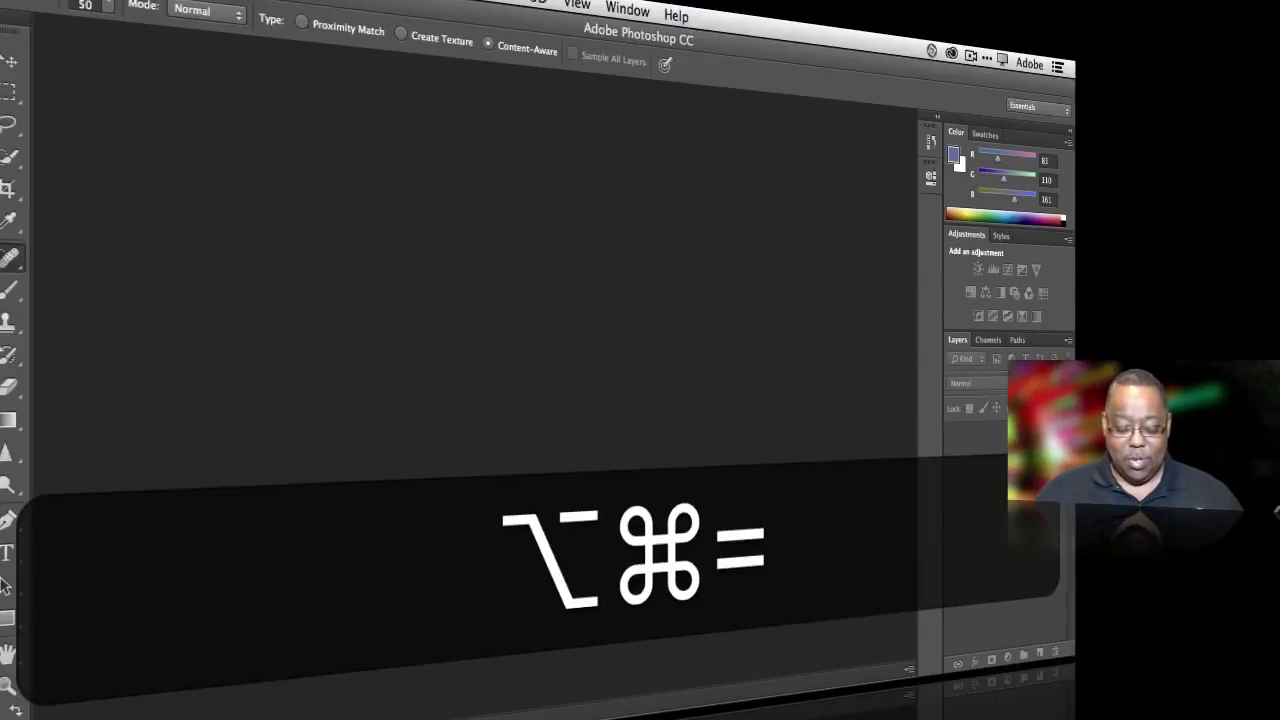
{"action": "key", "text": "alt+super+minus"}
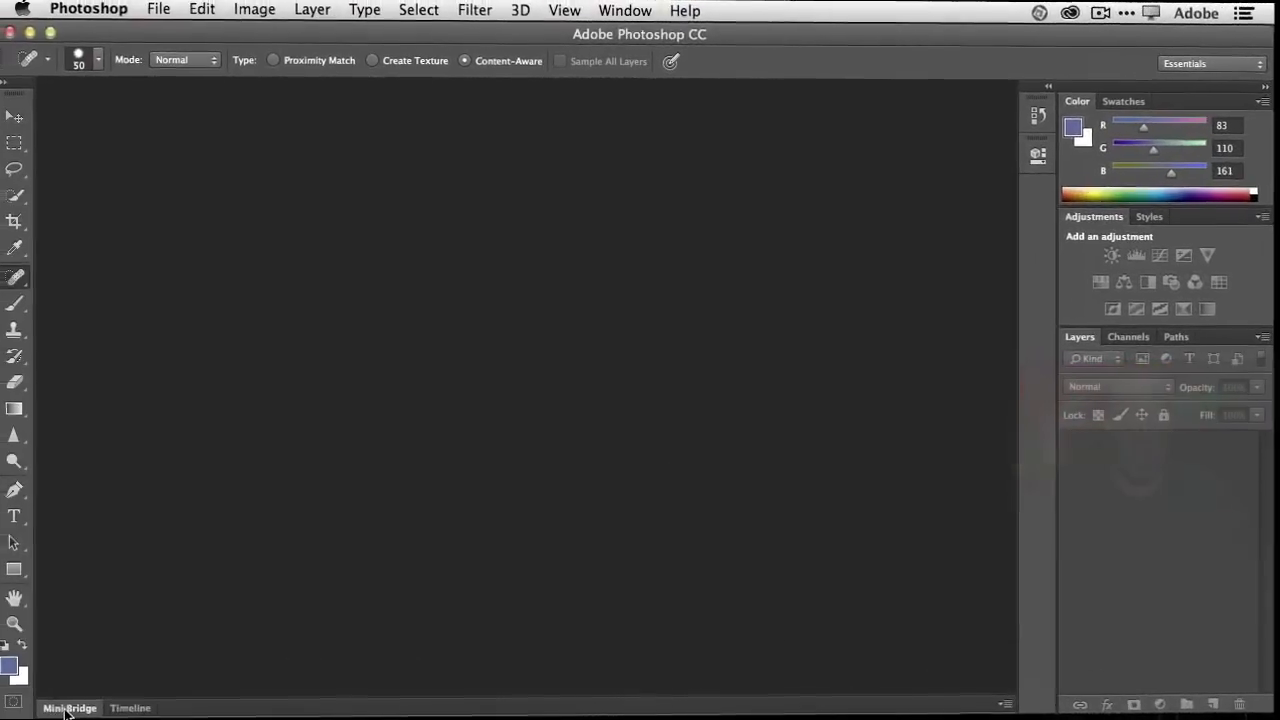
Open 02-03_Trevor606-Edit.psd from the PS CC Top 10 folder in Mini Bridge and collapse Mini Bridge.
{"action": "left_click", "coordinate": [67, 708]}
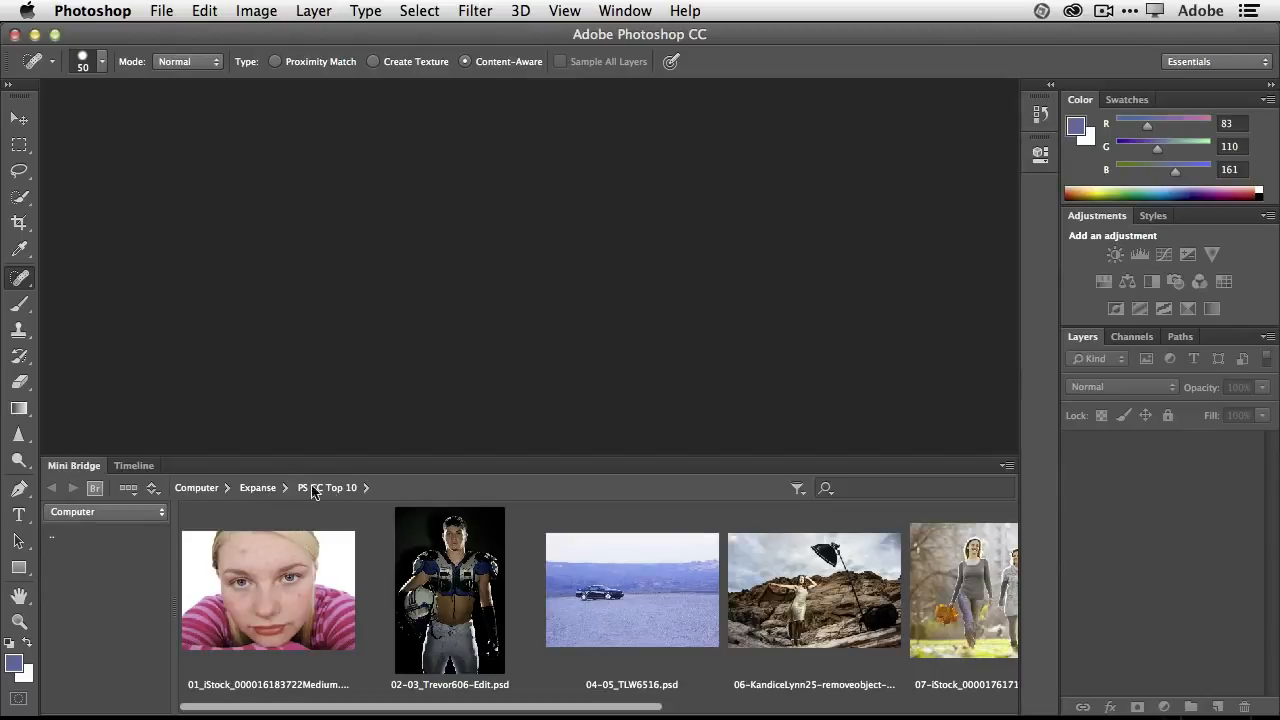
{"action": "left_click", "coordinate": [91, 514]}
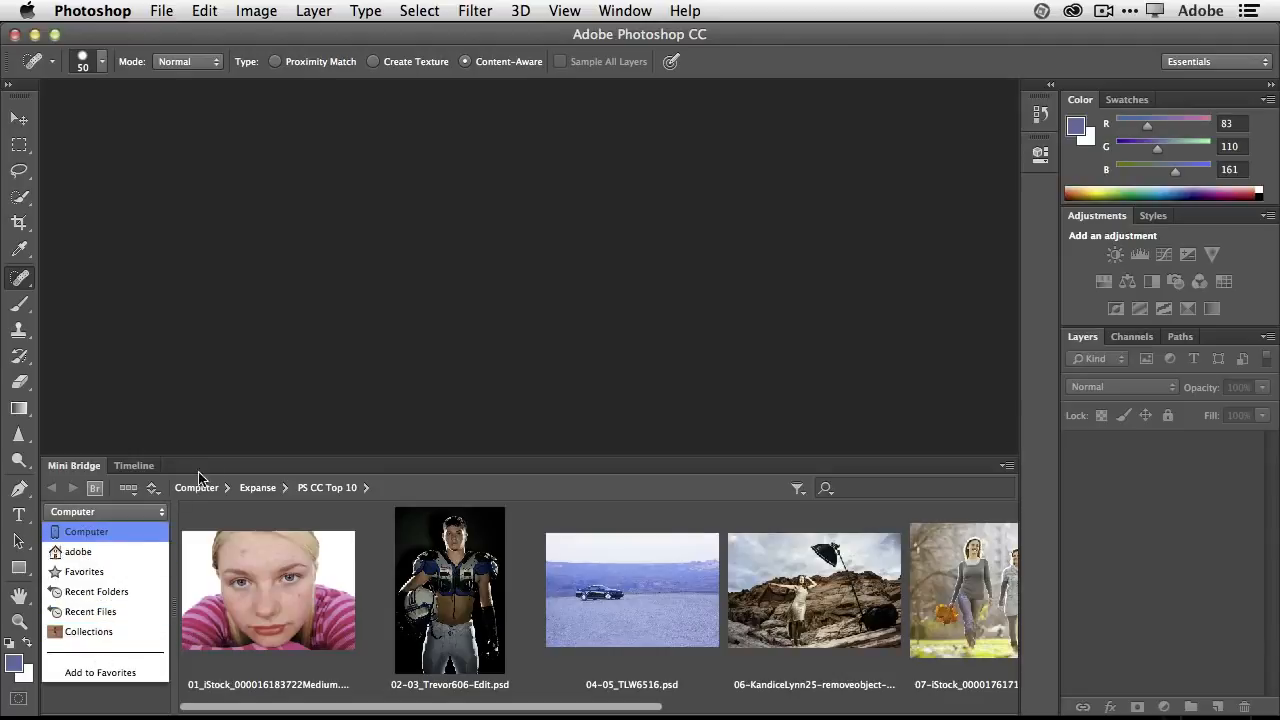
{"action": "left_click", "coordinate": [442, 488]}
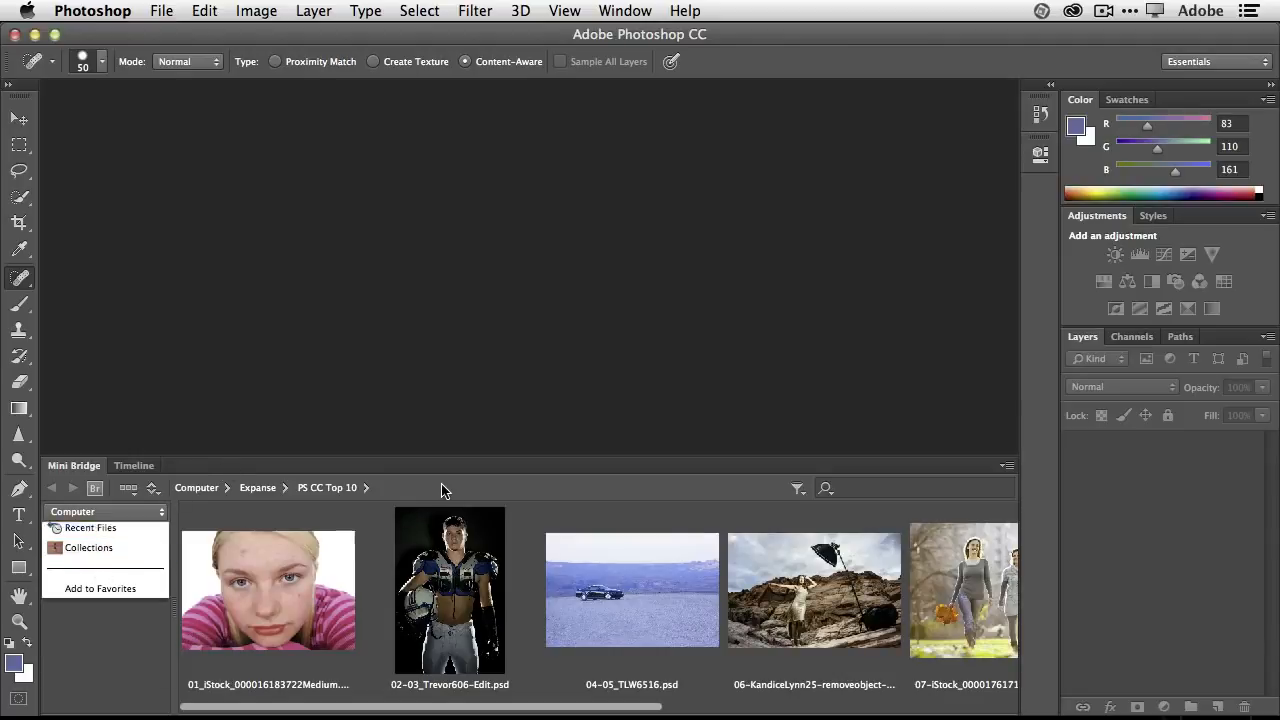
{"action": "double_click", "coordinate": [443, 572]}
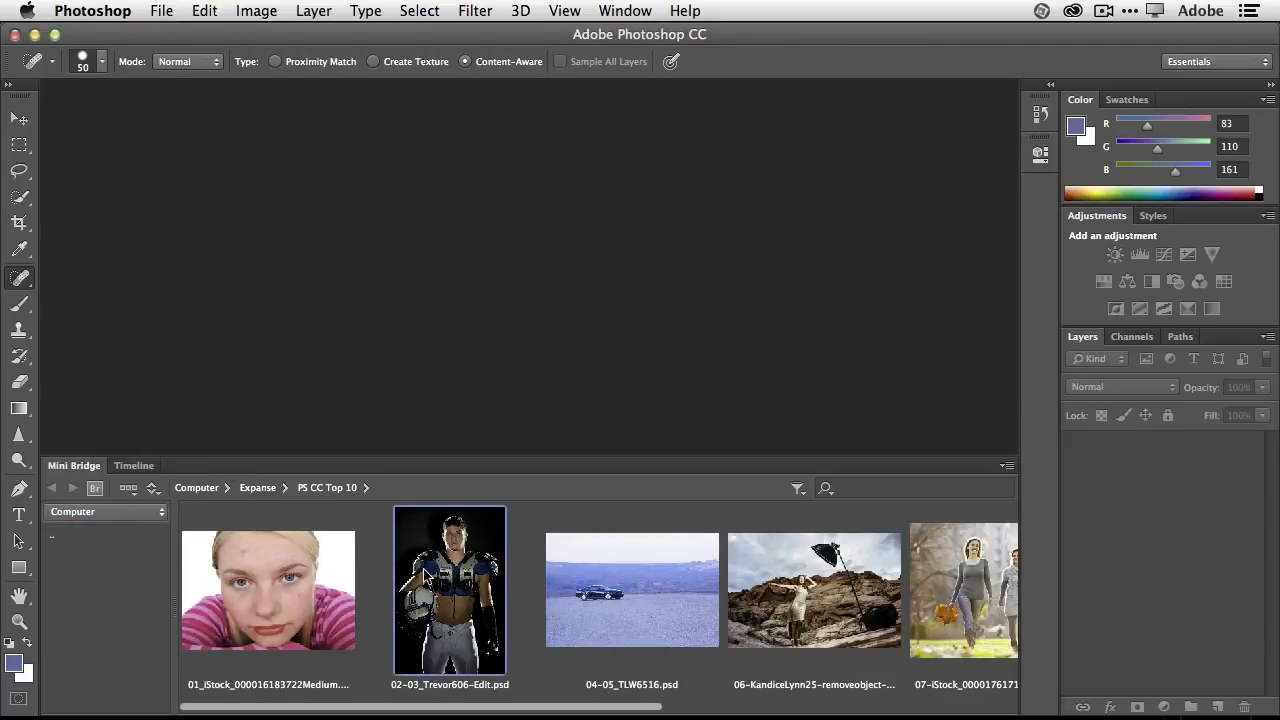
{"action": "double_click", "coordinate": [80, 466]}
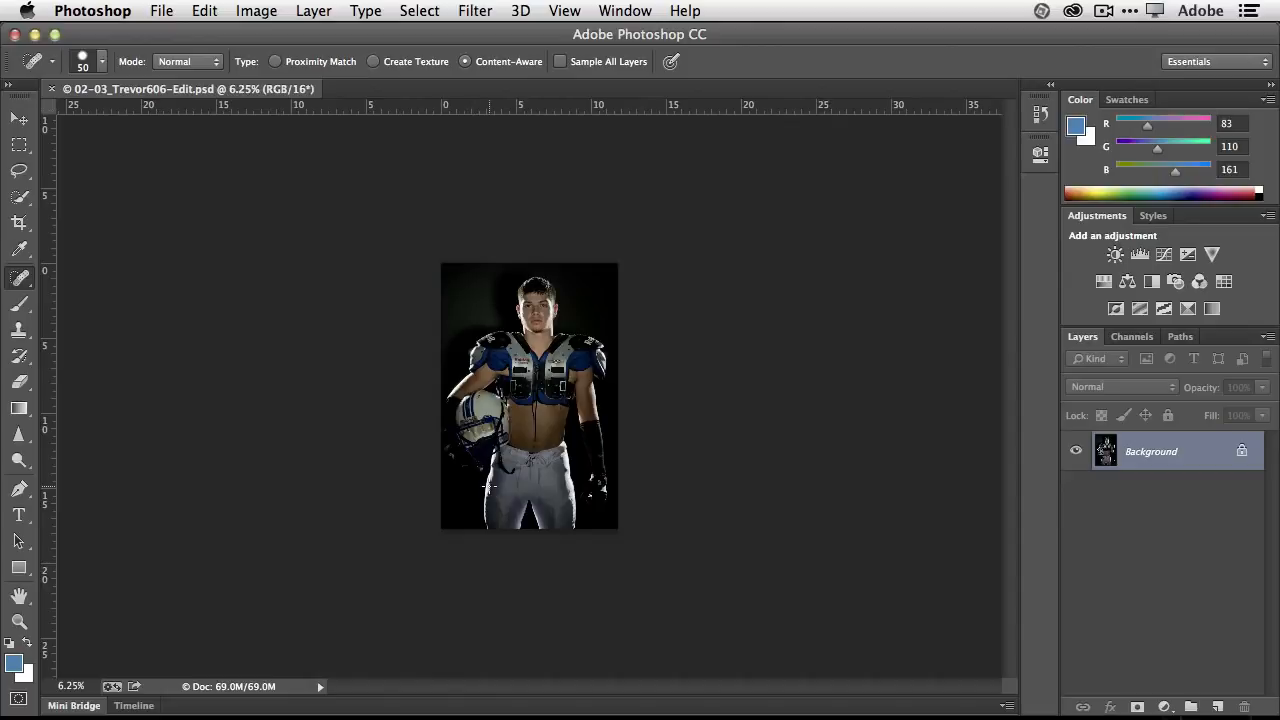
Add an empty layer above the Background and scribble over the football player in blue with the Brush tool at 200 px.
{"action": "key", "text": "super+equal"}
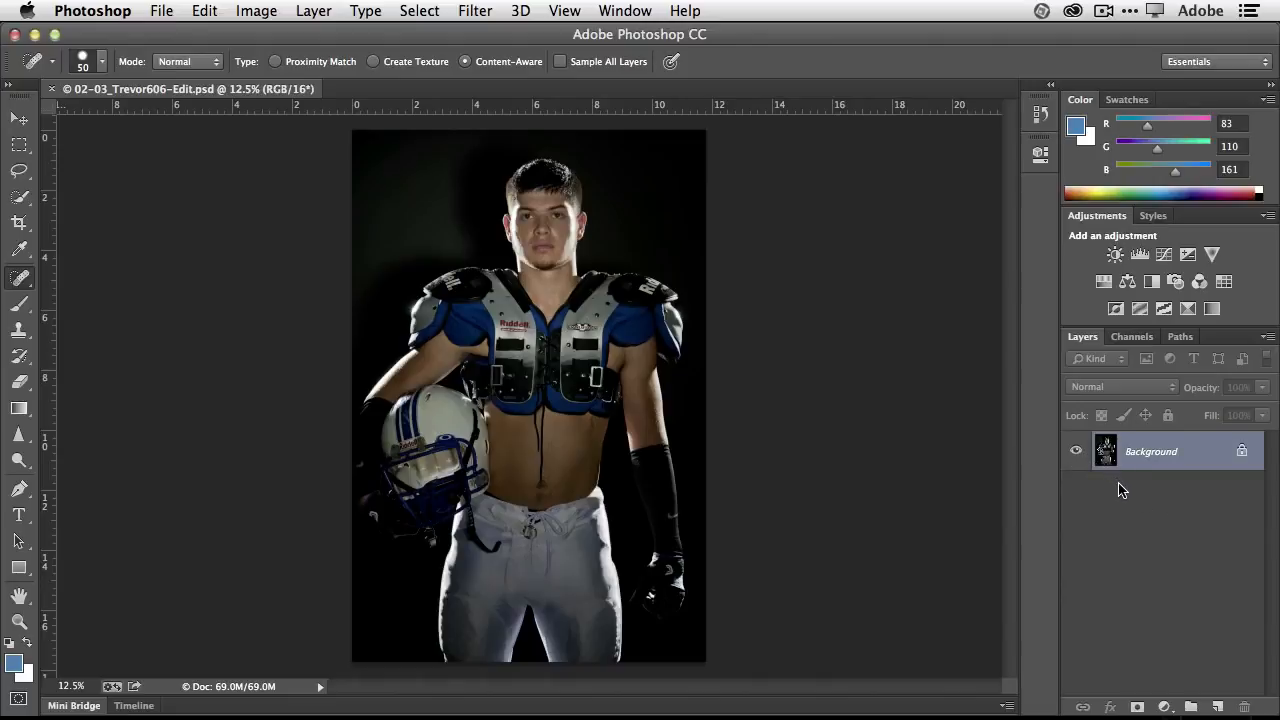
{"action": "left_click", "coordinate": [1218, 707]}
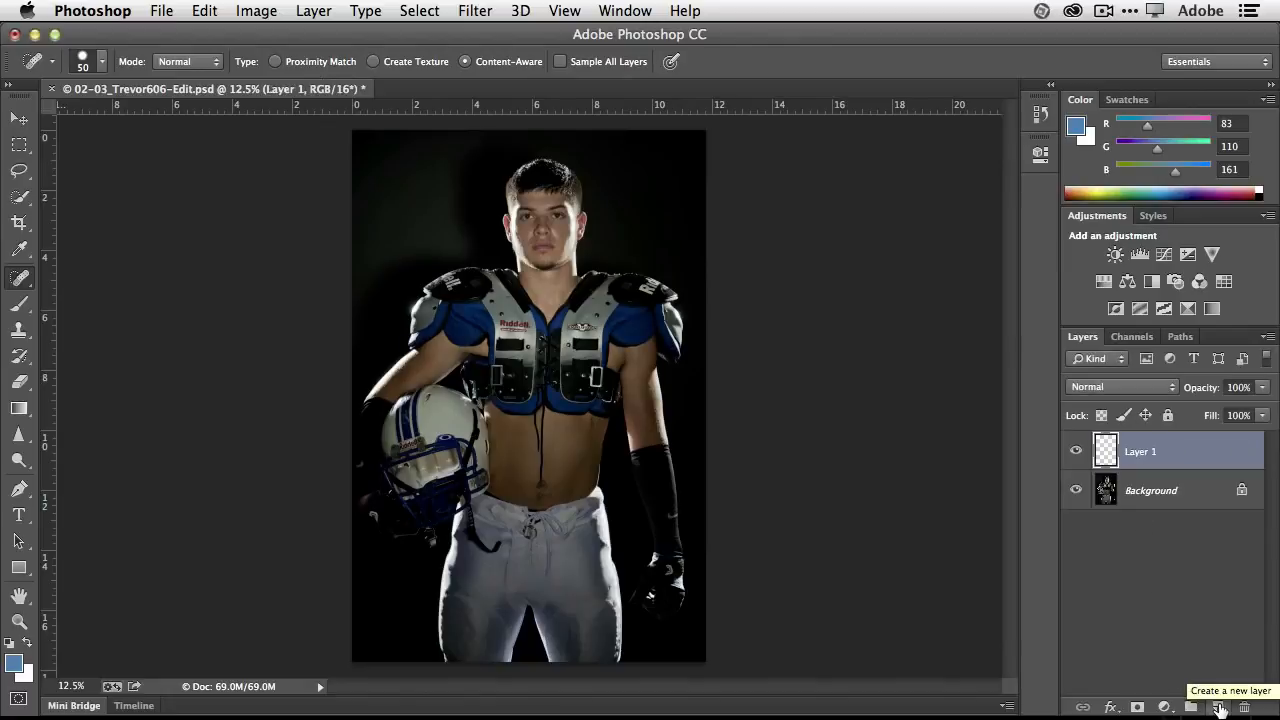
{"action": "left_click", "coordinate": [1076, 452]}
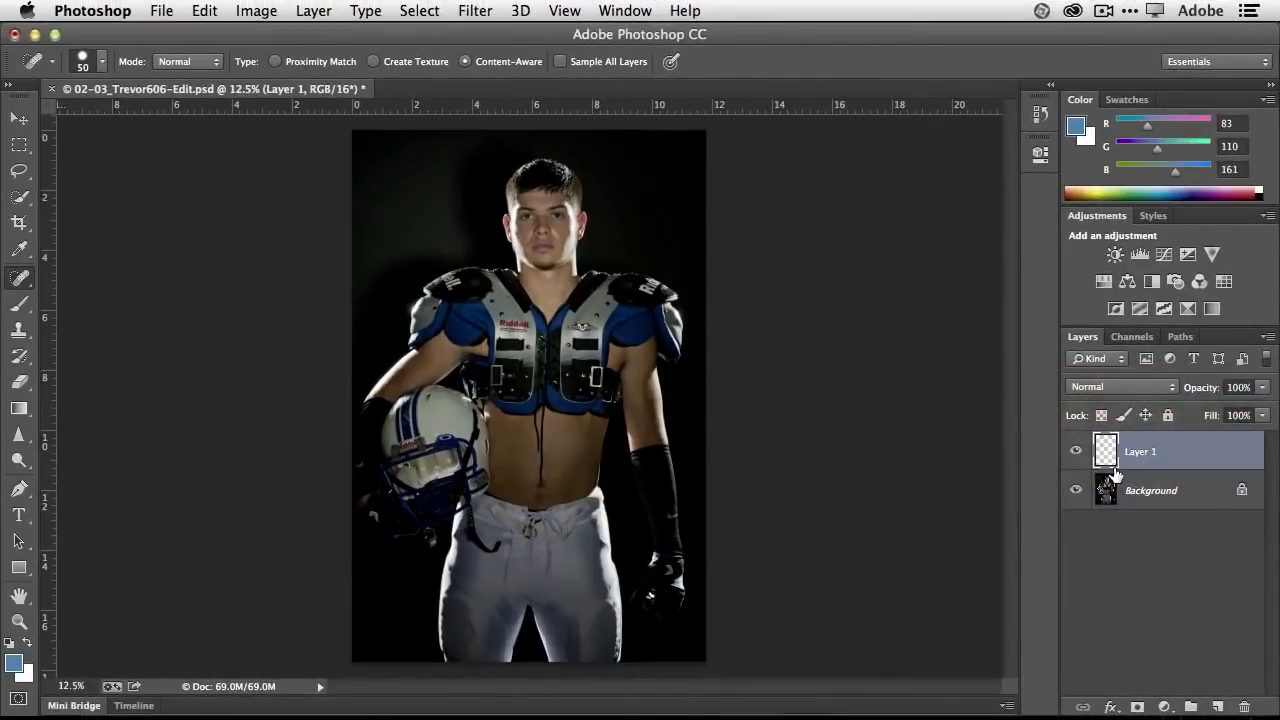
{"action": "left_click", "coordinate": [20, 304]}
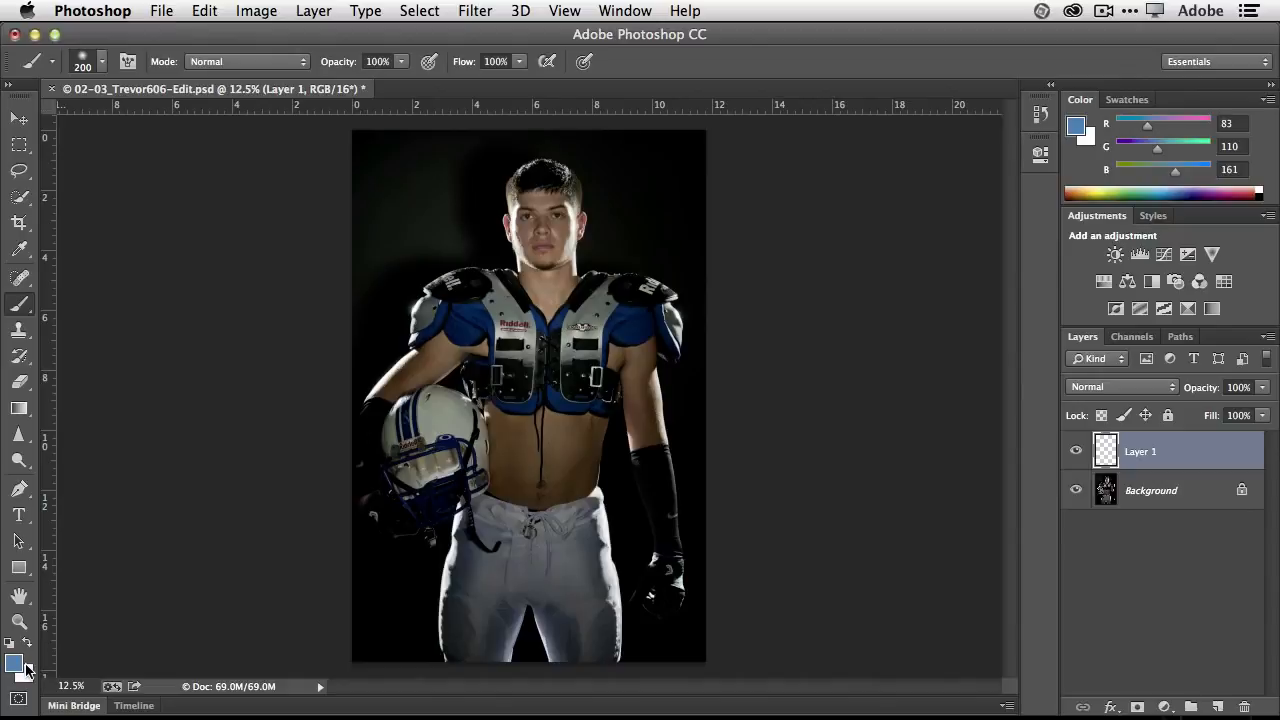
{"action": "mouse_move", "coordinate": [575, 212]}
{"action": "left_mouse_down"}
{"action": "mouse_move", "coordinate": [455, 325]}
{"action": "mouse_move", "coordinate": [600, 420]}
{"action": "mouse_move", "coordinate": [545, 600]}
{"action": "mouse_move", "coordinate": [622, 283]}
{"action": "mouse_move", "coordinate": [595, 255]}
{"action": "mouse_move", "coordinate": [426, 257]}
{"action": "left_mouse_up"}
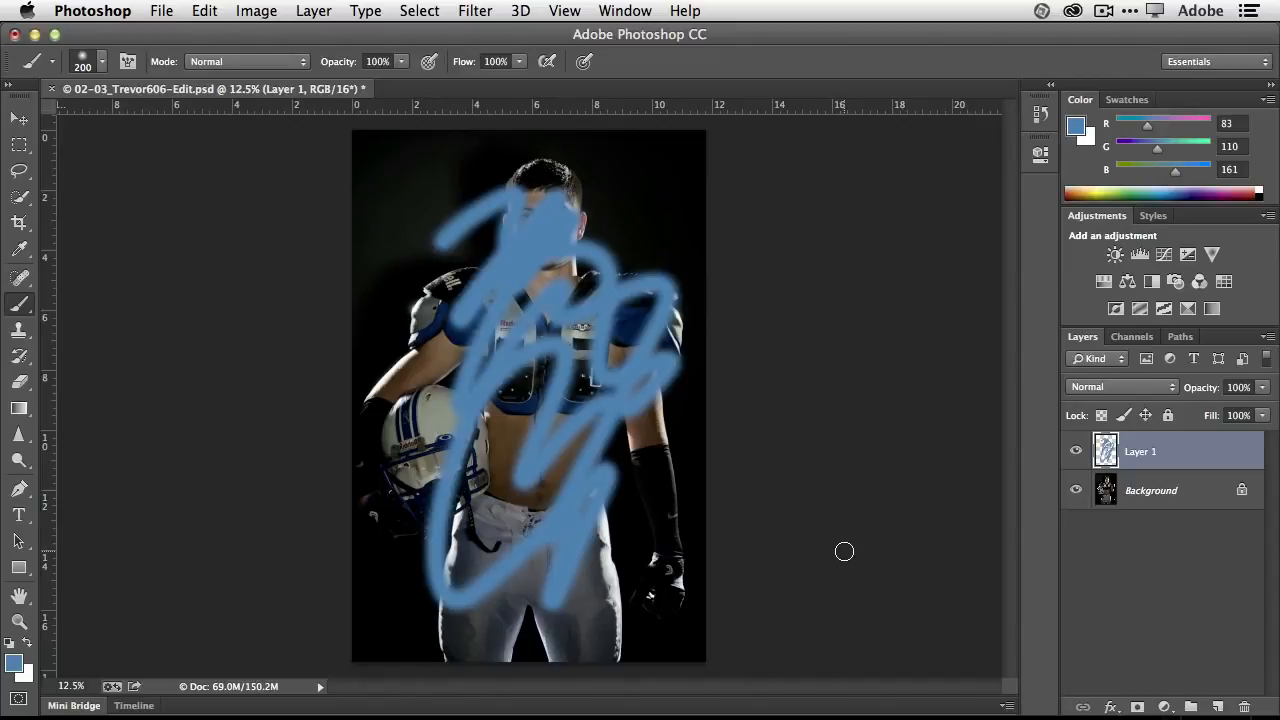
Hide and show Layer 1 repeatedly to compare the photo with and without the blue strokes, leaving the layer shown.
{"action": "left_click", "coordinate": [1076, 451]}
{"action": "left_click", "coordinate": [1076, 452]}
{"action": "left_click", "coordinate": [1077, 452]}
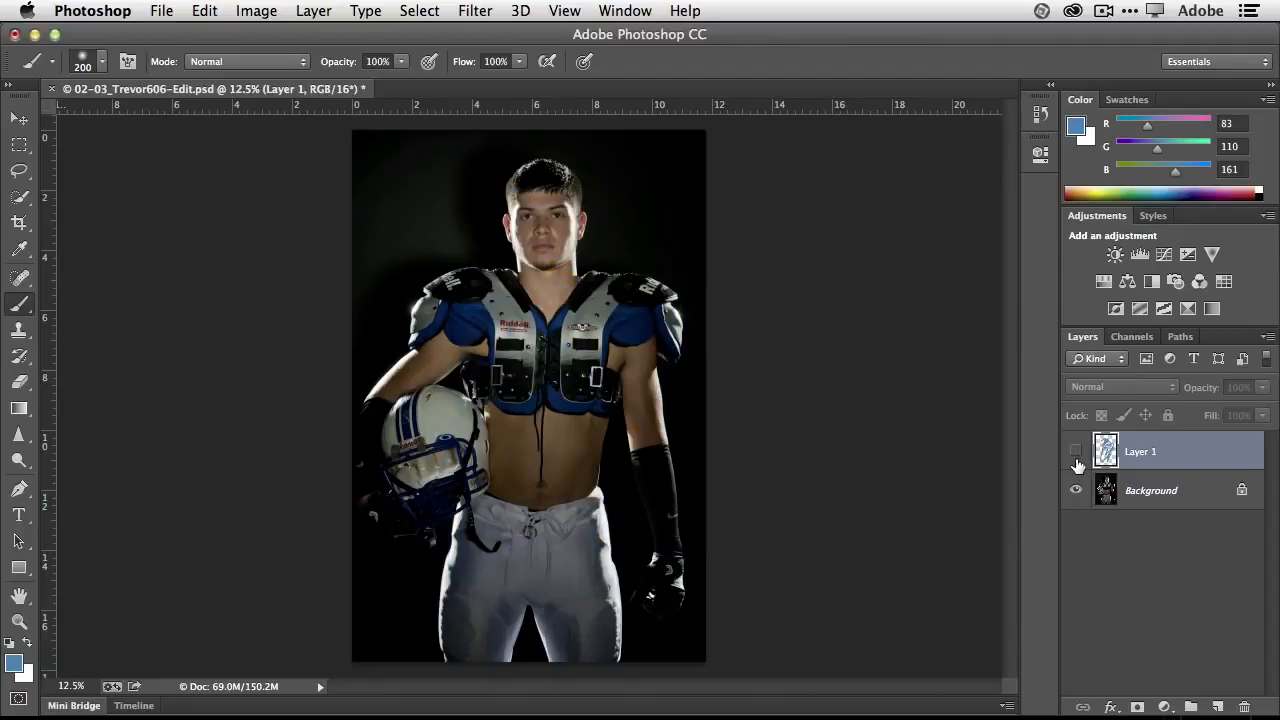
{"action": "left_click", "coordinate": [1077, 452]}
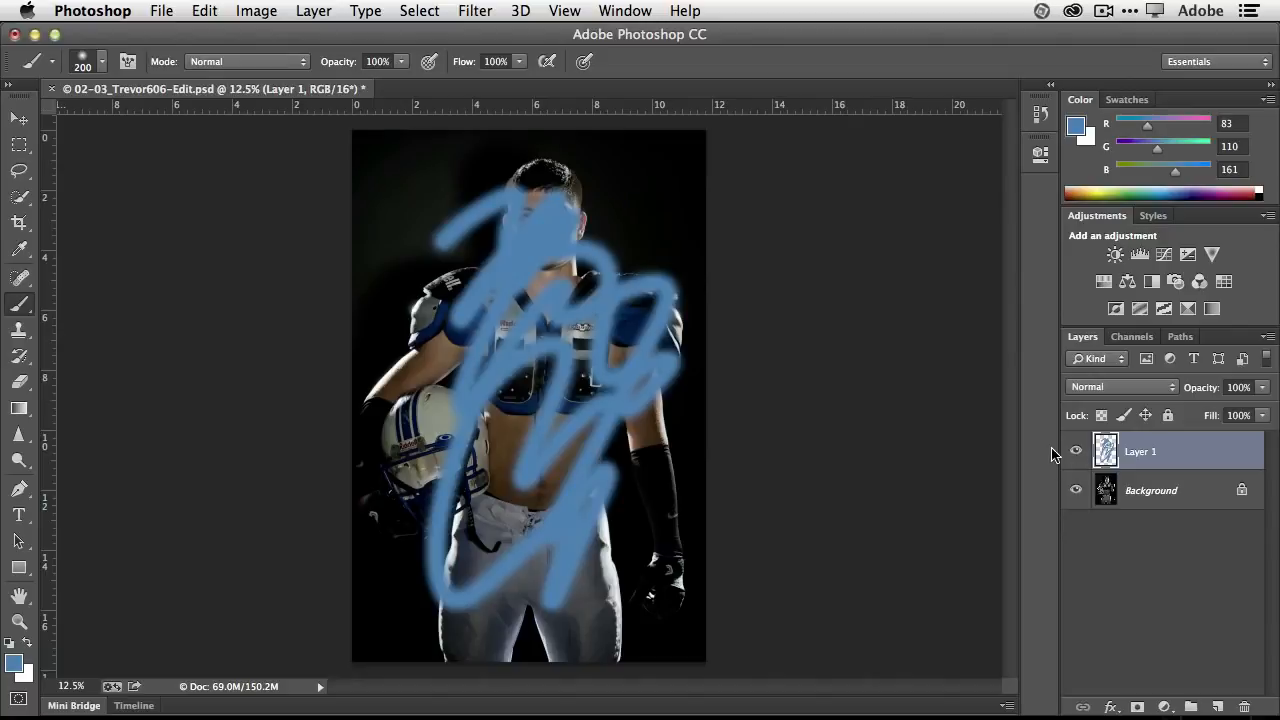
Erase the blue strokes over the player's face and upper chest on Layer 1 with the Eraser at 400 px.
{"action": "left_click", "coordinate": [20, 383]}
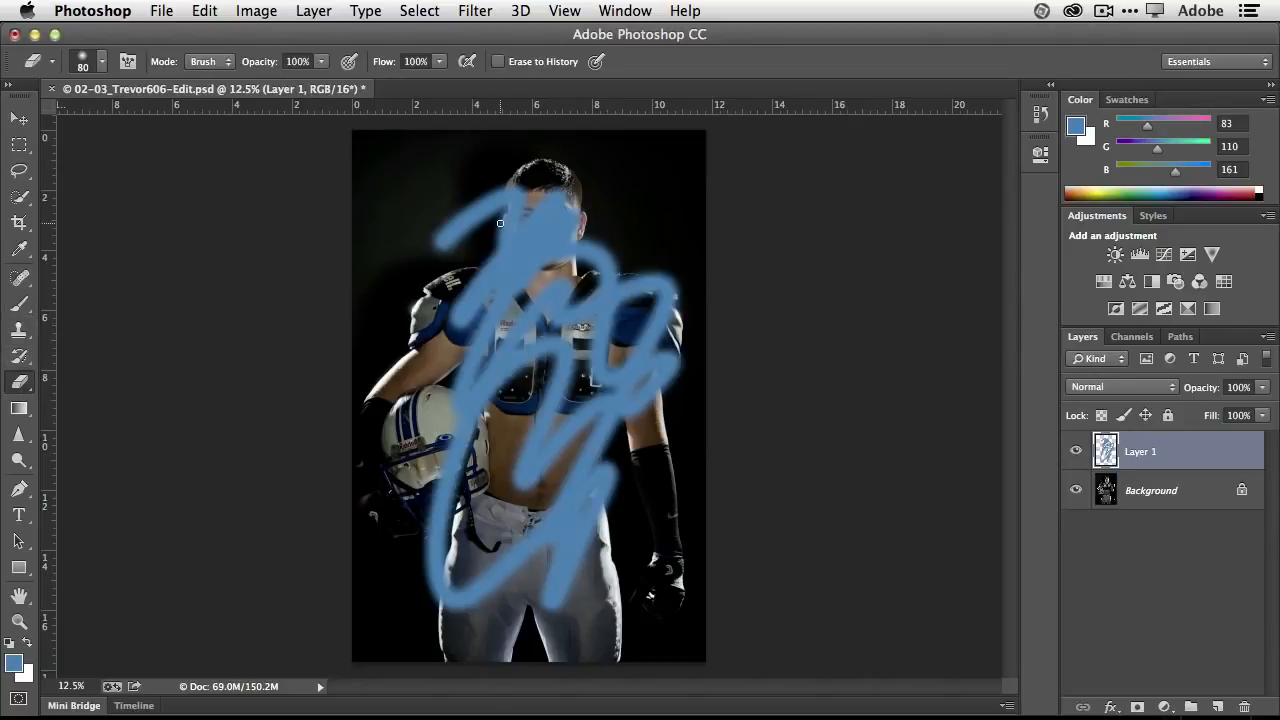
{"action": "key", "text": "bracketright"}
{"action": "key", "text": "bracketright"}
{"action": "key", "text": "bracketright"}
{"action": "key", "text": "bracketright"}
{"action": "key", "text": "bracketright"}
{"action": "mouse_move", "coordinate": [500, 225]}
{"action": "left_mouse_down"}
{"action": "mouse_move", "coordinate": [440, 248]}
{"action": "mouse_move", "coordinate": [515, 205]}
{"action": "mouse_move", "coordinate": [558, 268]}
{"action": "mouse_move", "coordinate": [548, 218]}
{"action": "mouse_move", "coordinate": [443, 223]}
{"action": "mouse_move", "coordinate": [491, 266]}
{"action": "mouse_move", "coordinate": [470, 360]}
{"action": "mouse_move", "coordinate": [466, 323]}
{"action": "mouse_move", "coordinate": [505, 318]}
{"action": "mouse_move", "coordinate": [582, 246]}
{"action": "mouse_move", "coordinate": [563, 294]}
{"action": "mouse_move", "coordinate": [614, 263]}
{"action": "mouse_move", "coordinate": [515, 390]}
{"action": "left_mouse_up"}
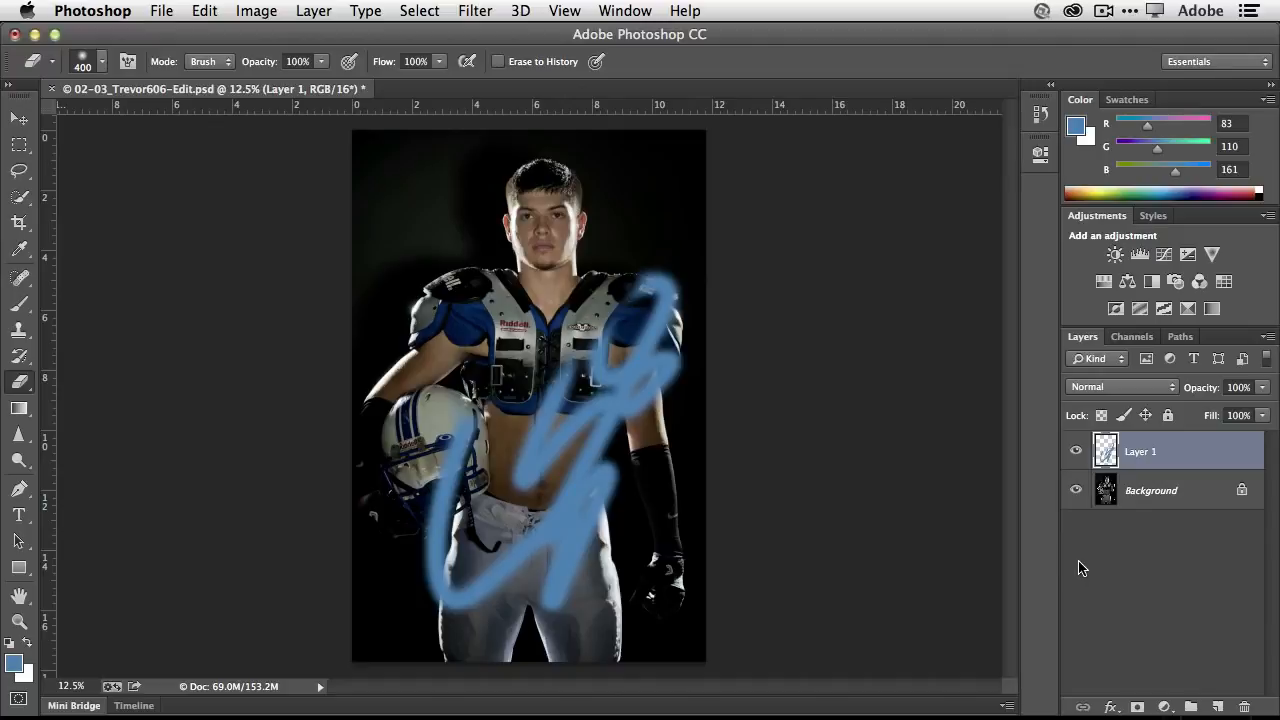
Rename Layer 1 as paint.
{"action": "double_click", "coordinate": [1133, 451]}
{"action": "type", "text": "paint"}
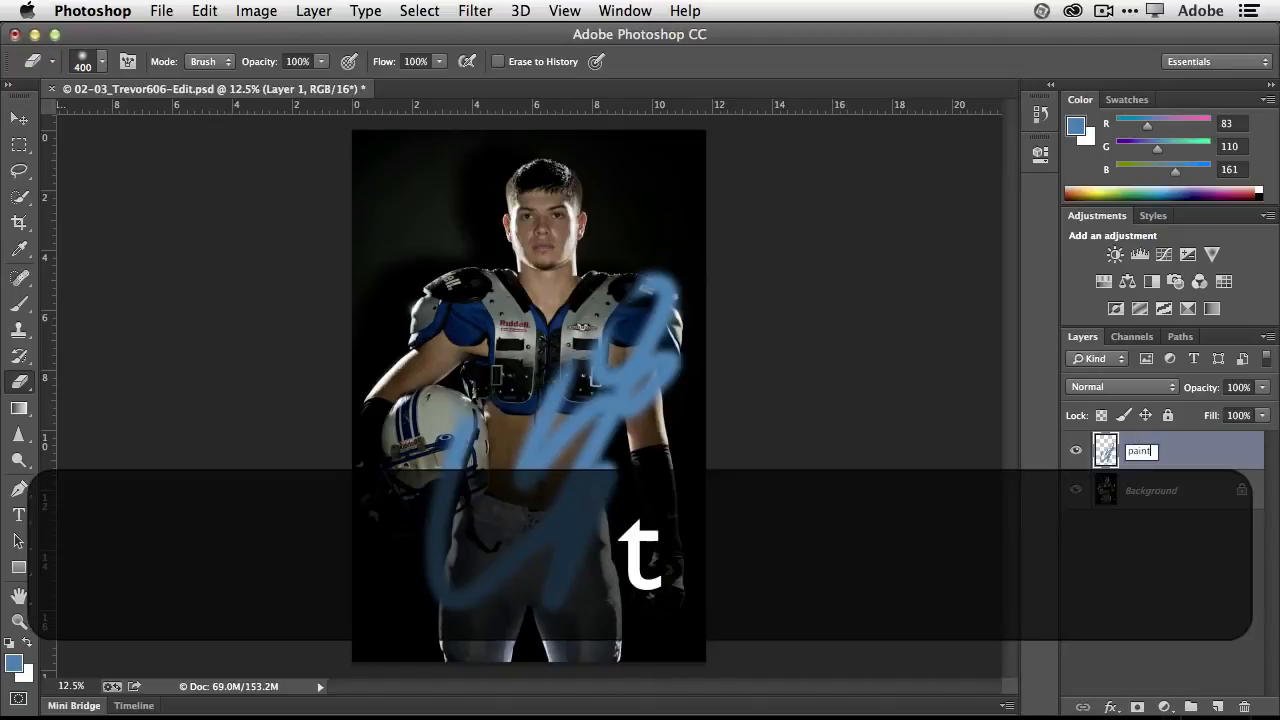
{"action": "key", "text": "Return"}
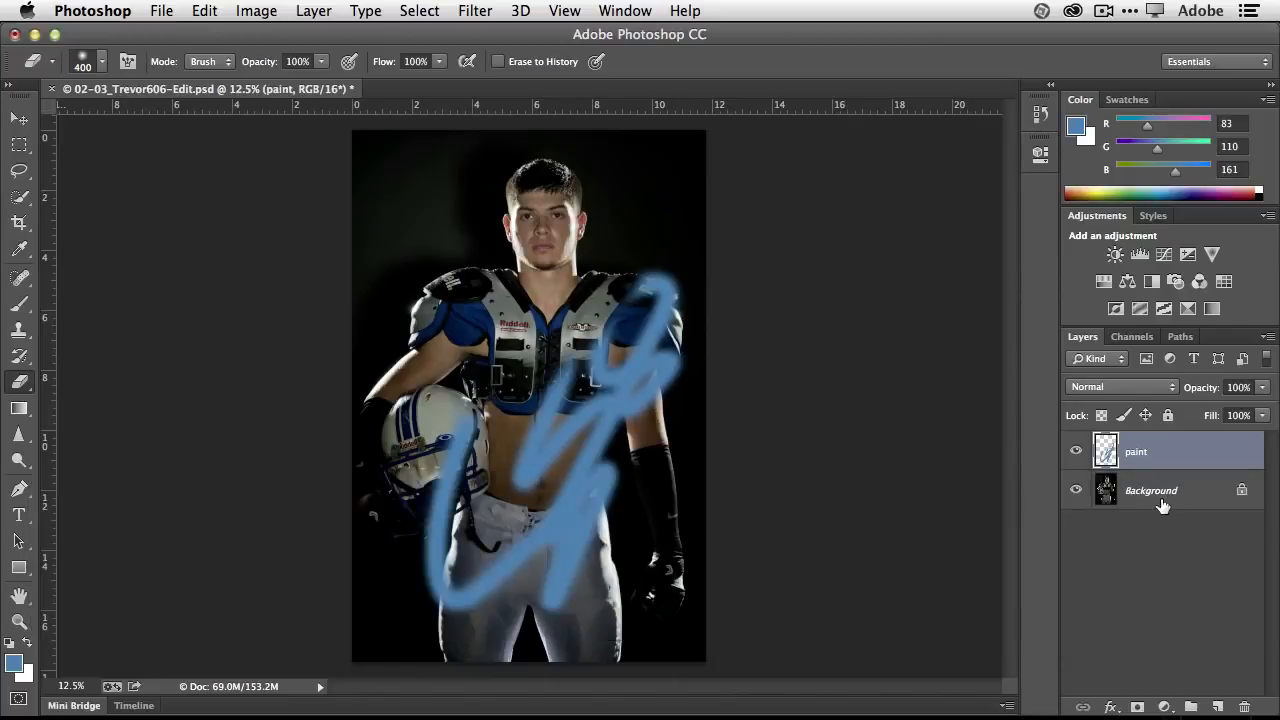
Hide and show the paint layer once, and delete it from the document.
{"action": "left_click", "coordinate": [1078, 452]}
{"action": "left_click", "coordinate": [1077, 452]}
{"action": "left_click_drag", "start_coordinate": [1173, 455], "coordinate": [1244, 707]}
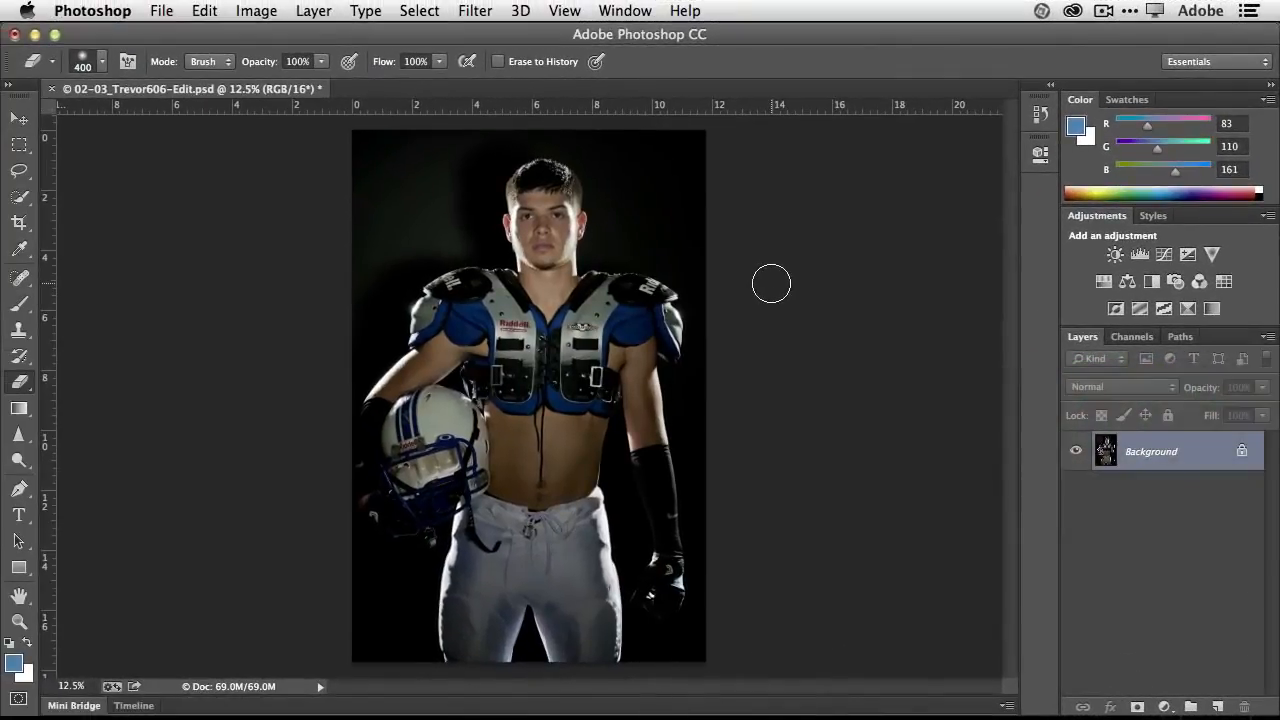
Add an Exposure adjustment layer above the Background and set its Exposure to +1.57.
{"action": "left_click", "coordinate": [1187, 255]}
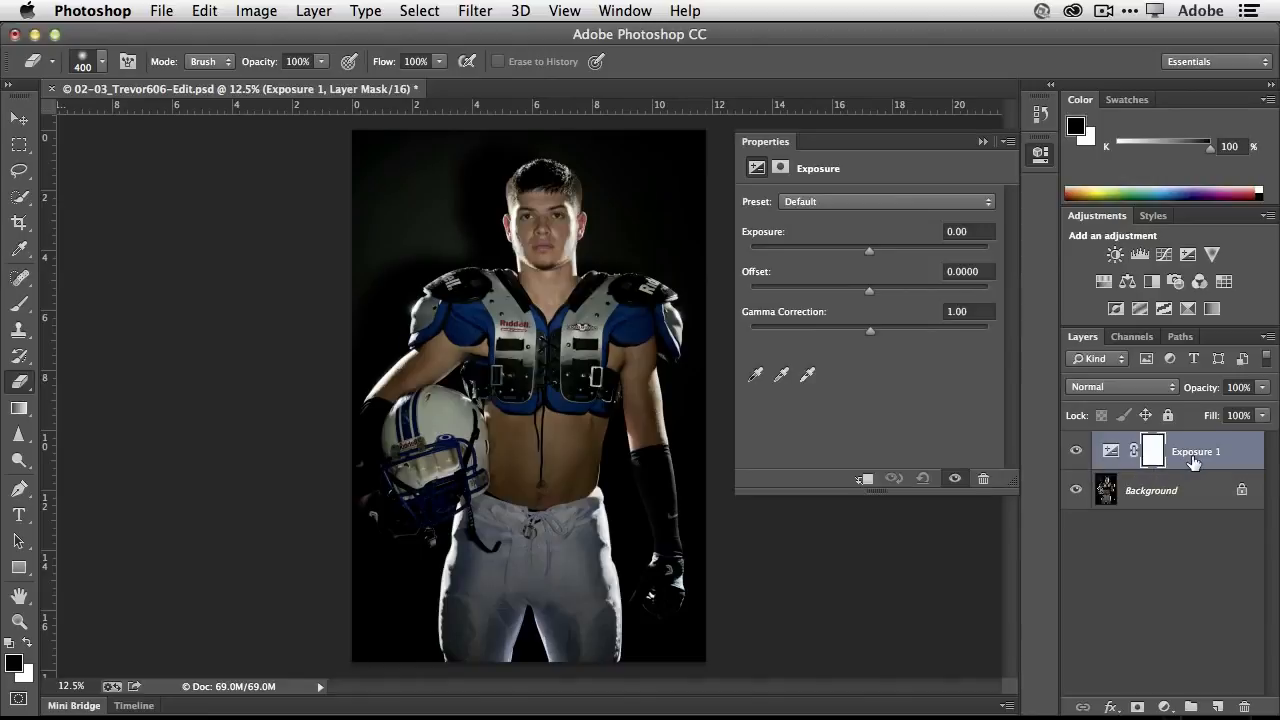
{"action": "left_click", "coordinate": [871, 253]}
{"action": "left_click_drag", "start_coordinate": [871, 253], "coordinate": [895, 258]}
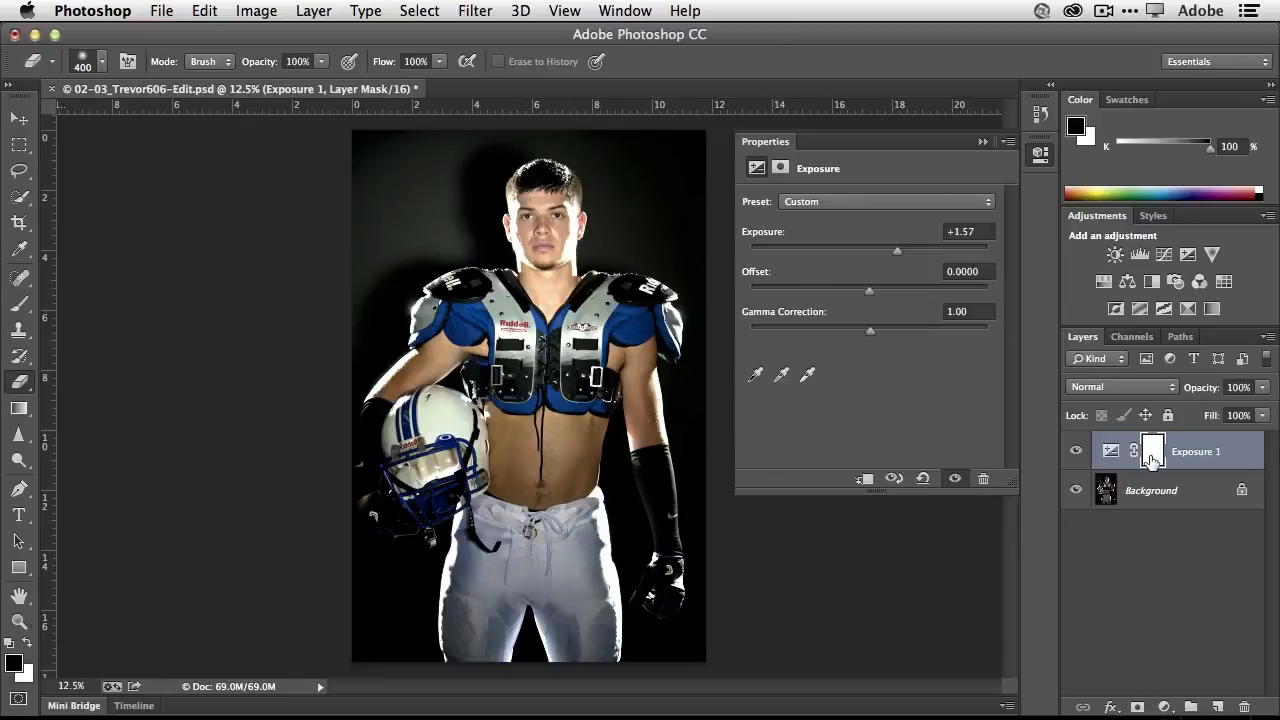
{"action": "key", "text": "alt+super+equal"}
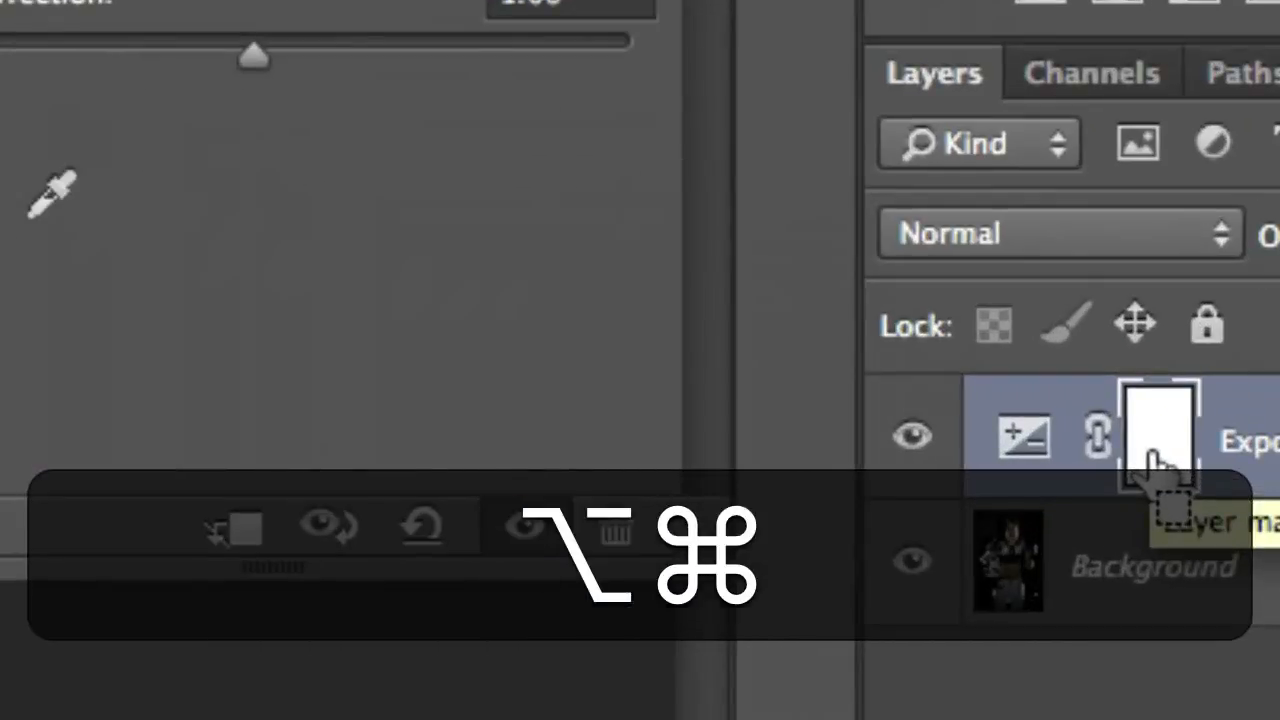
{"action": "key", "text": "alt+super+minus"}
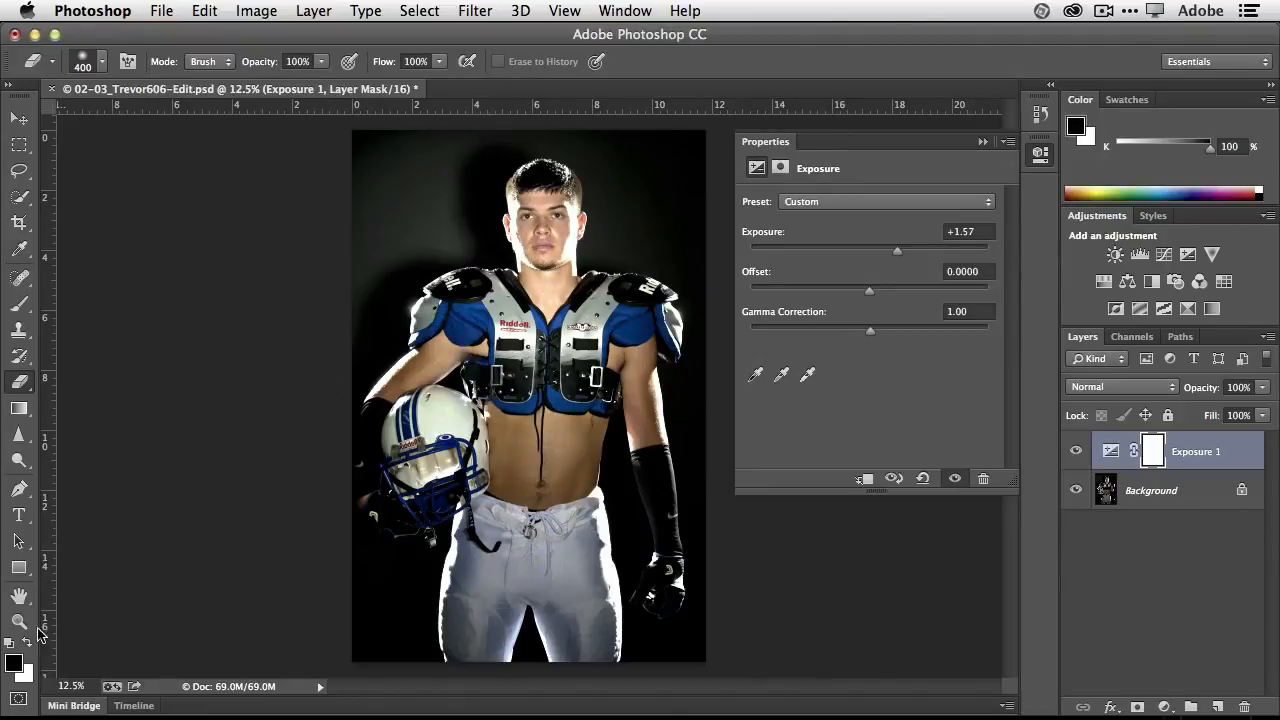
Paint in black on the Exposure layer's mask over the player's midriff, arms and one leg with the Brush at 200 px.
{"action": "left_click", "coordinate": [19, 304]}
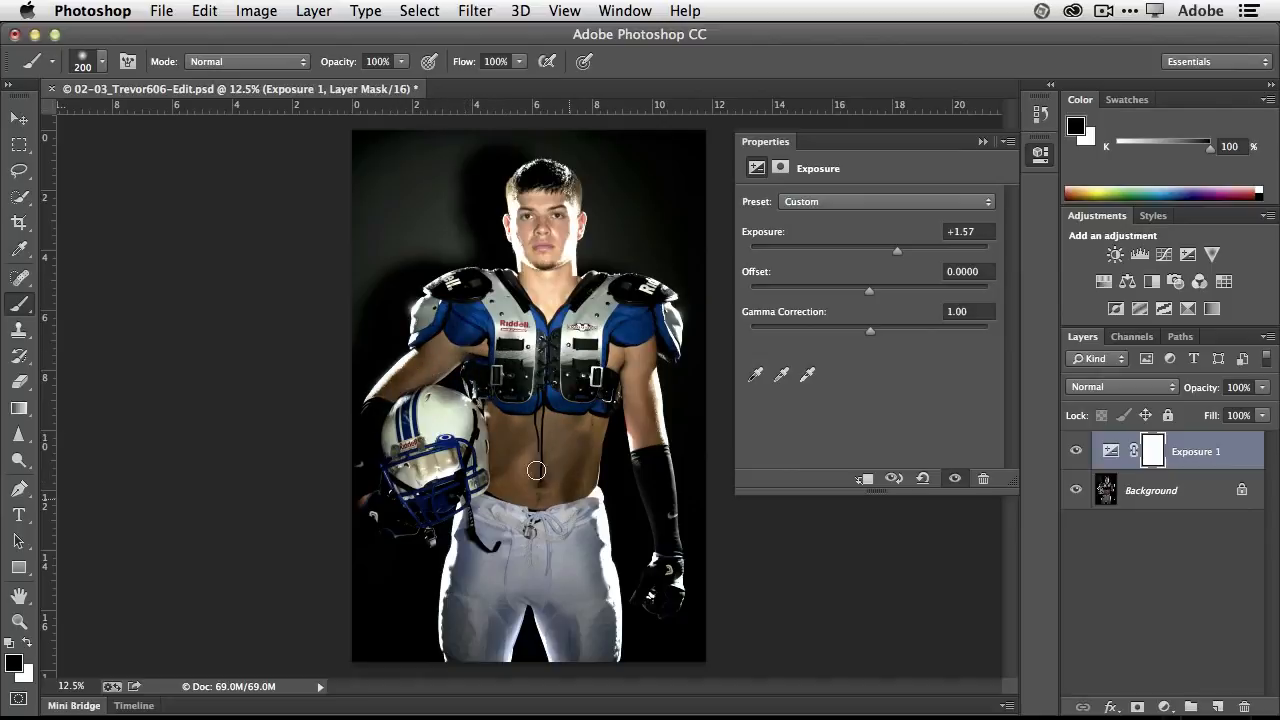
{"action": "mouse_move", "coordinate": [536, 470]}
{"action": "left_mouse_down"}
{"action": "mouse_move", "coordinate": [521, 435]}
{"action": "mouse_move", "coordinate": [512, 470]}
{"action": "mouse_move", "coordinate": [538, 438]}
{"action": "mouse_move", "coordinate": [536, 474]}
{"action": "mouse_move", "coordinate": [571, 487]}
{"action": "mouse_move", "coordinate": [523, 510]}
{"action": "mouse_move", "coordinate": [530, 474]}
{"action": "mouse_move", "coordinate": [563, 474]}
{"action": "mouse_move", "coordinate": [596, 427]}
{"action": "mouse_move", "coordinate": [499, 454]}
{"action": "mouse_move", "coordinate": [607, 400]}
{"action": "mouse_move", "coordinate": [500, 418]}
{"action": "mouse_move", "coordinate": [603, 370]}
{"action": "mouse_move", "coordinate": [629, 343]}
{"action": "mouse_move", "coordinate": [608, 368]}
{"action": "mouse_move", "coordinate": [639, 453]}
{"action": "mouse_move", "coordinate": [655, 374]}
{"action": "mouse_move", "coordinate": [629, 439]}
{"action": "mouse_move", "coordinate": [630, 380]}
{"action": "mouse_move", "coordinate": [659, 487]}
{"action": "mouse_move", "coordinate": [624, 378]}
{"action": "mouse_move", "coordinate": [654, 382]}
{"action": "mouse_move", "coordinate": [662, 443]}
{"action": "mouse_move", "coordinate": [666, 387]}
{"action": "left_mouse_up"}
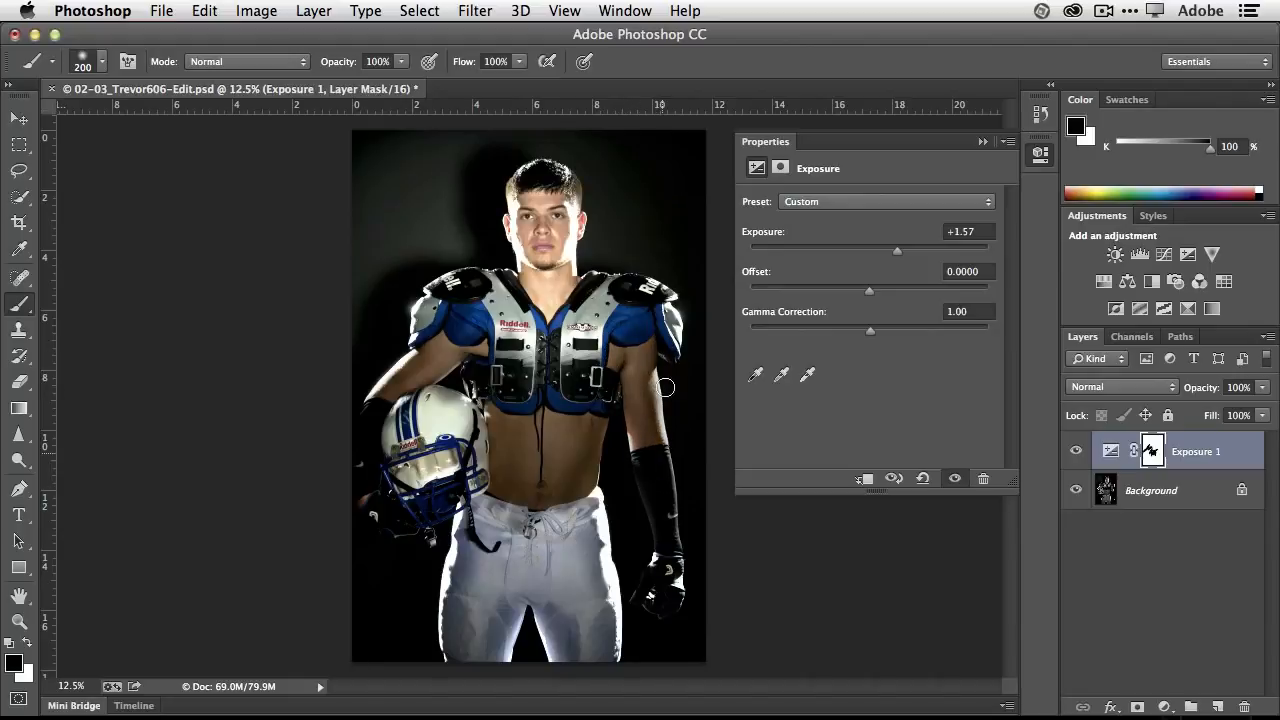
{"action": "mouse_move", "coordinate": [613, 520]}
{"action": "left_mouse_down"}
{"action": "mouse_move", "coordinate": [578, 591]}
{"action": "mouse_move", "coordinate": [562, 545]}
{"action": "mouse_move", "coordinate": [564, 600]}
{"action": "mouse_move", "coordinate": [599, 612]}
{"action": "left_mouse_up"}
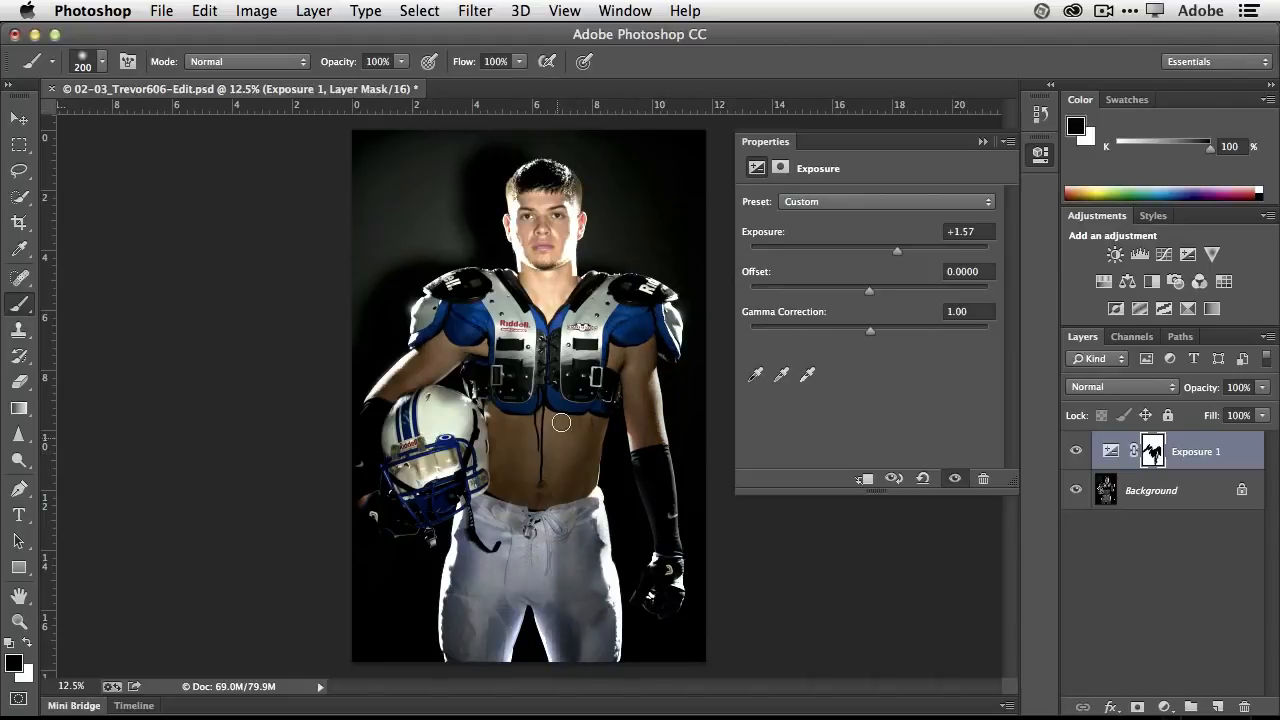
Undo all the black brush strokes on the Exposure layer's mask.
{"action": "key", "text": "super+z"}
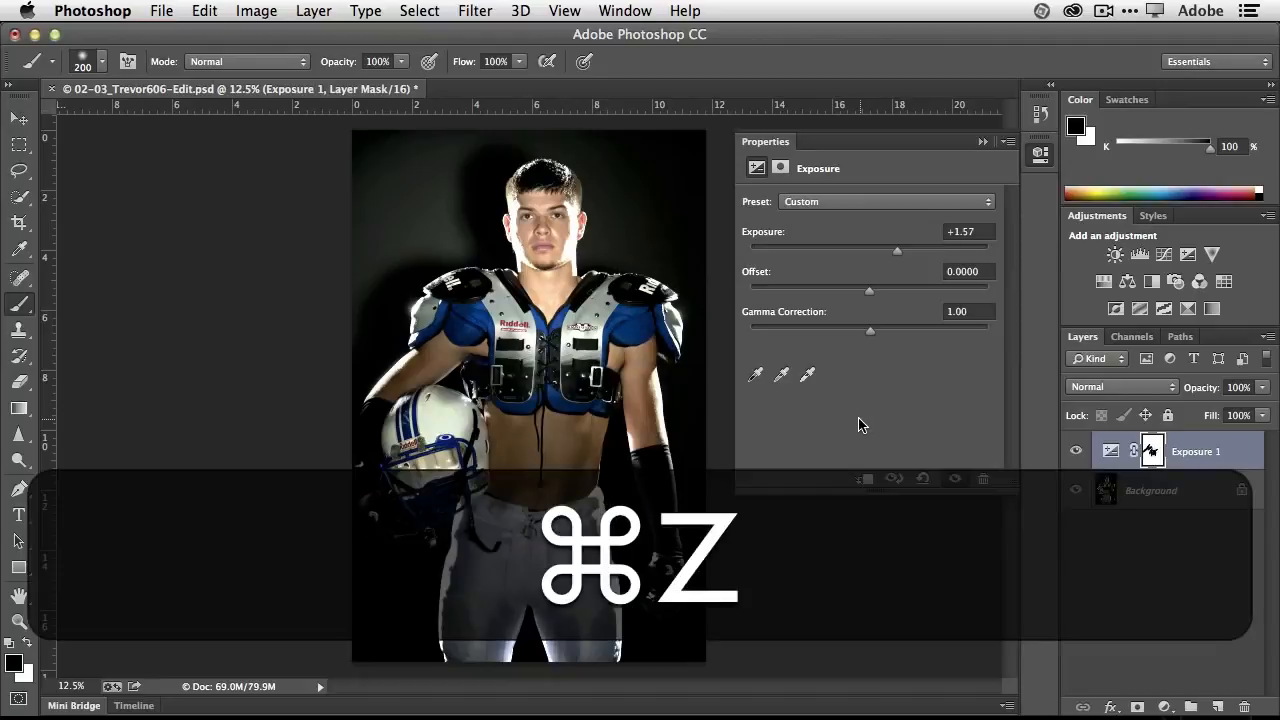
{"action": "key", "text": "alt+super+z"}
{"action": "key", "text": "alt+super+z"}
{"action": "key", "text": "alt+super+z"}
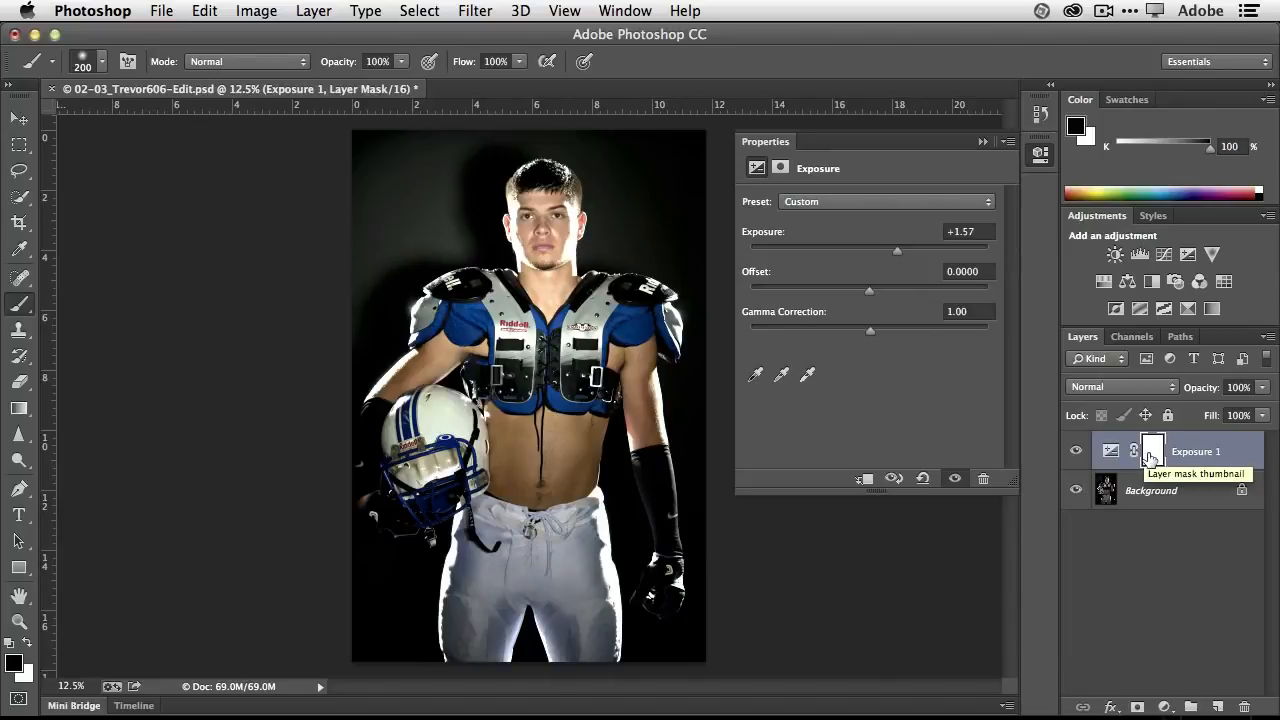
Invert the Exposure layer's mask to black.
{"action": "left_click", "coordinate": [236, 8]}
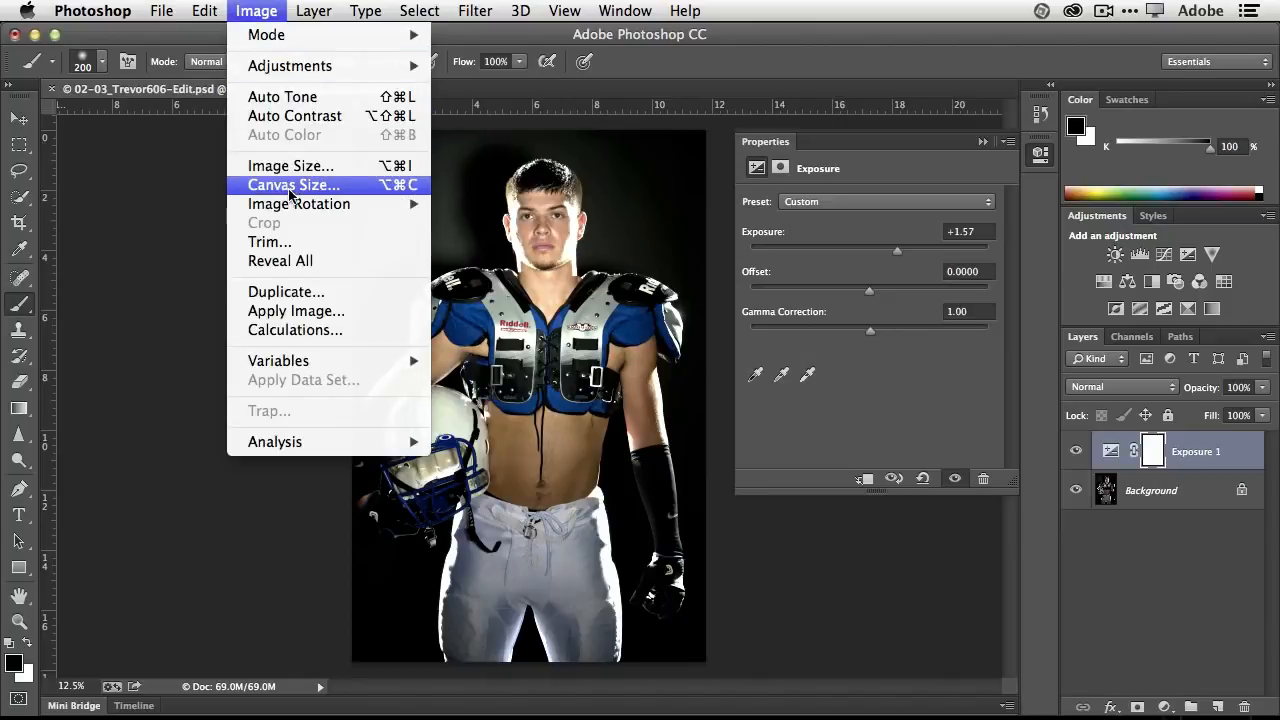
{"action": "mouse_move", "coordinate": [295, 76]}
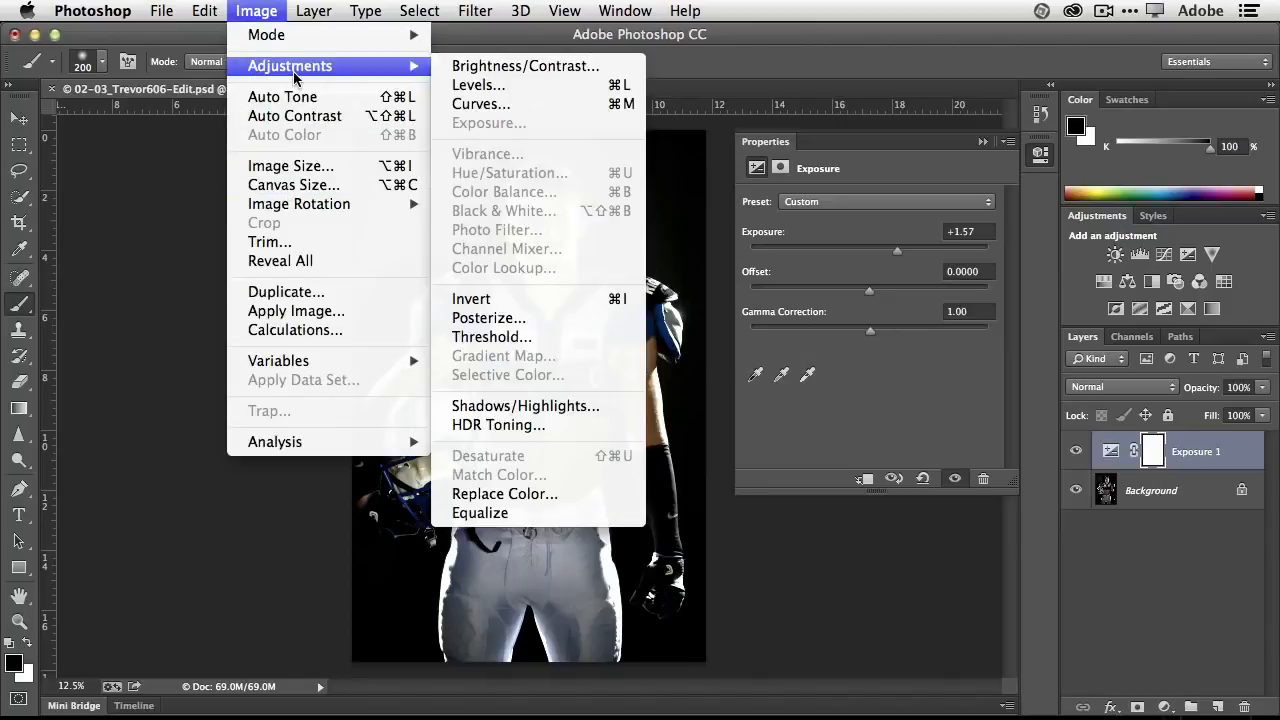
{"action": "left_click", "coordinate": [527, 298]}
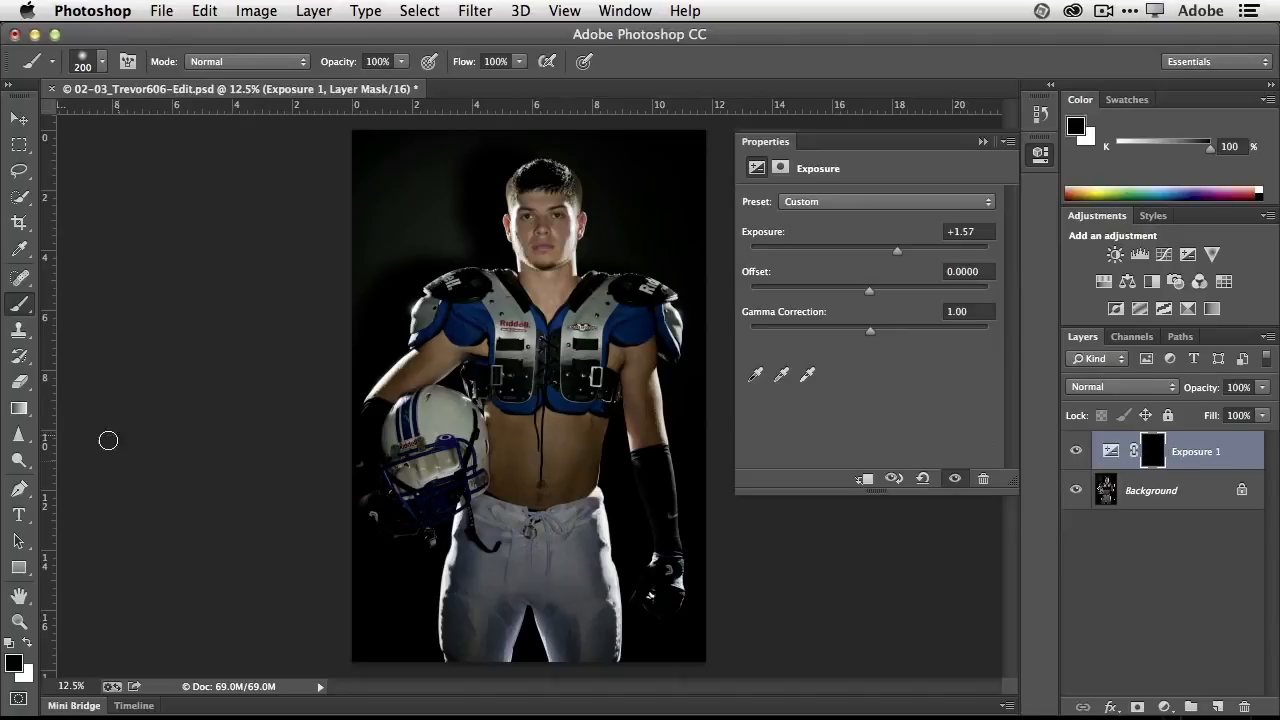
Make white the foreground color and paint the player's face into the Exposure layer's mask.
{"action": "left_click", "coordinate": [26, 645]}
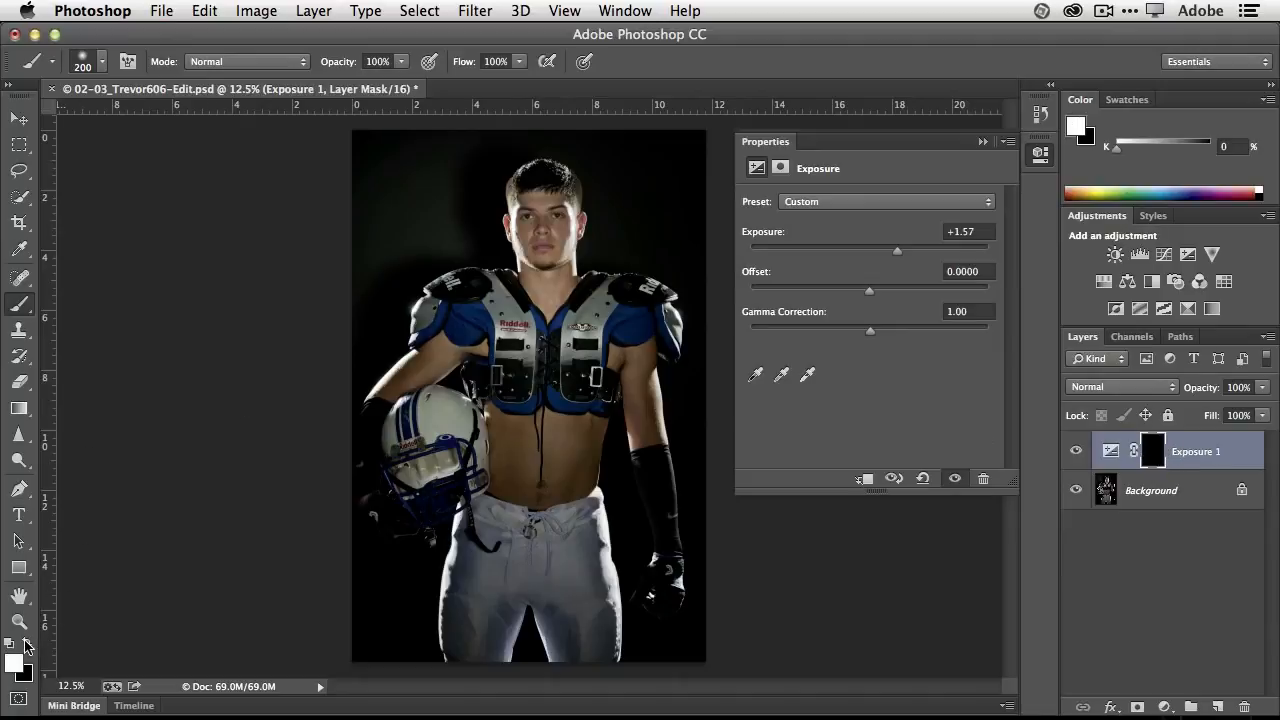
{"action": "left_click", "coordinate": [25, 646]}
{"action": "left_click", "coordinate": [25, 646]}
{"action": "mouse_move", "coordinate": [538, 204]}
{"action": "left_mouse_down"}
{"action": "mouse_move", "coordinate": [563, 199]}
{"action": "mouse_move", "coordinate": [554, 252]}
{"action": "mouse_move", "coordinate": [531, 204]}
{"action": "mouse_move", "coordinate": [523, 221]}
{"action": "mouse_move", "coordinate": [535, 266]}
{"action": "mouse_move", "coordinate": [556, 262]}
{"action": "mouse_move", "coordinate": [541, 297]}
{"action": "mouse_move", "coordinate": [526, 277]}
{"action": "mouse_move", "coordinate": [550, 306]}
{"action": "mouse_move", "coordinate": [566, 229]}
{"action": "mouse_move", "coordinate": [547, 196]}
{"action": "mouse_move", "coordinate": [526, 232]}
{"action": "mouse_move", "coordinate": [545, 270]}
{"action": "left_mouse_up"}
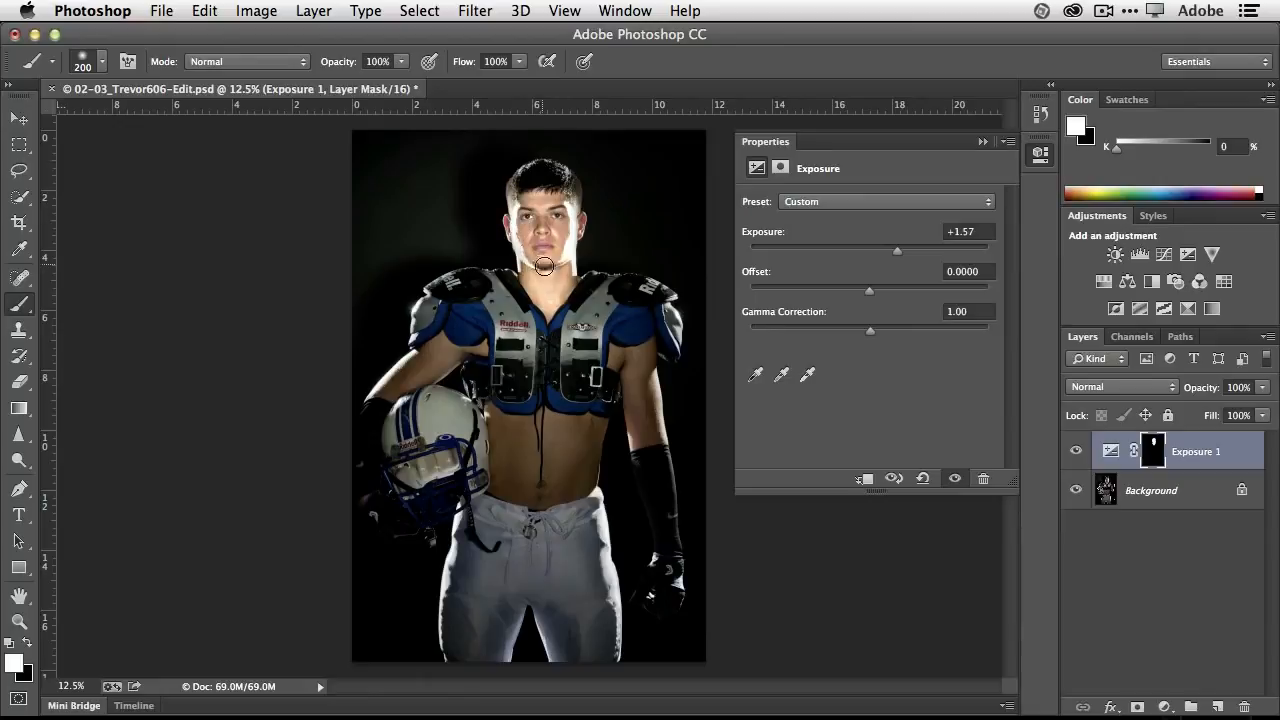
Set the Exposure adjustment to +0.90 and paint the helmet into its mask in white.
{"action": "left_click_drag", "start_coordinate": [899, 260], "coordinate": [884, 261]}
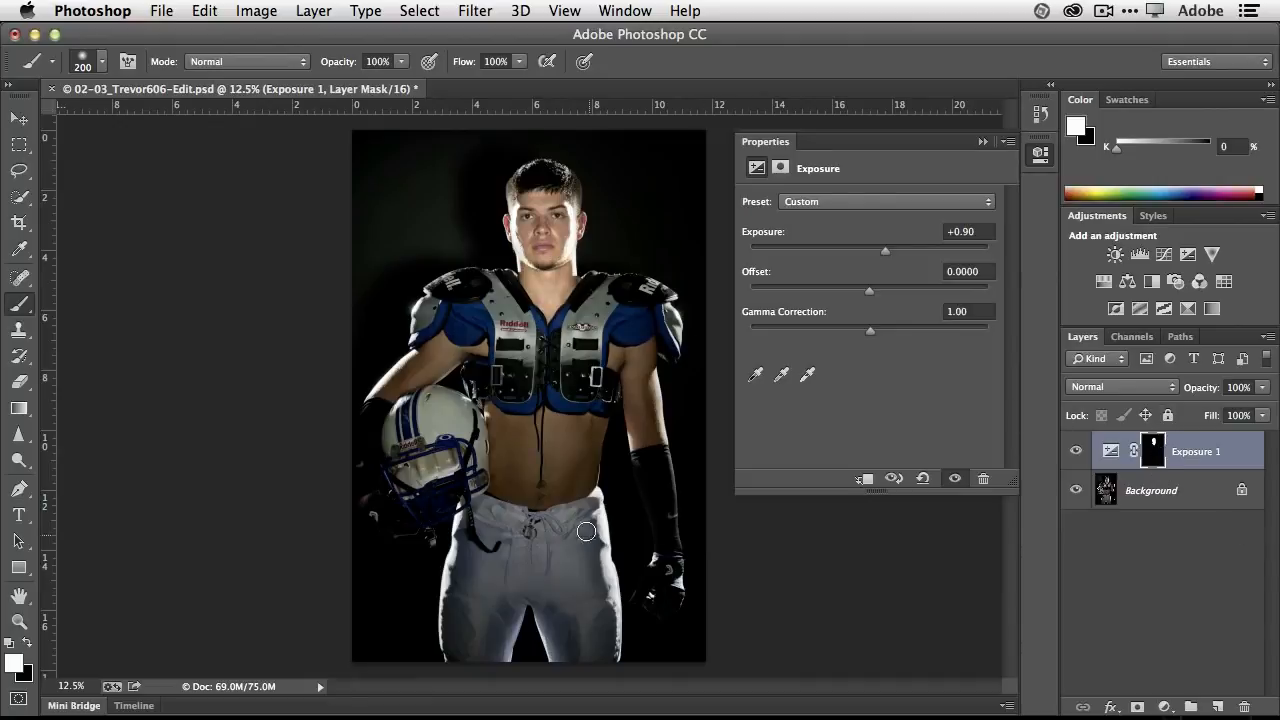
{"action": "mouse_move", "coordinate": [460, 412]}
{"action": "left_mouse_down"}
{"action": "mouse_move", "coordinate": [420, 425]}
{"action": "mouse_move", "coordinate": [465, 425]}
{"action": "mouse_move", "coordinate": [443, 406]}
{"action": "mouse_move", "coordinate": [476, 458]}
{"action": "mouse_move", "coordinate": [444, 400]}
{"action": "mouse_move", "coordinate": [402, 421]}
{"action": "left_mouse_up"}
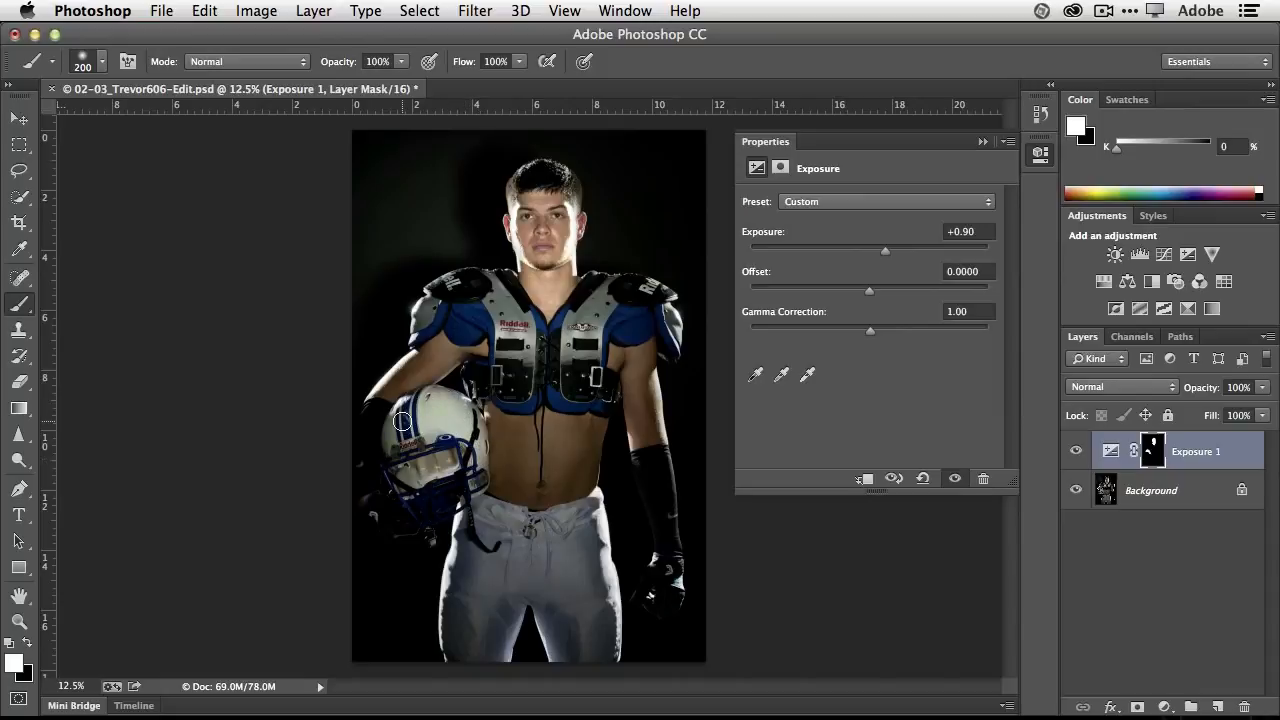
{"action": "mouse_move", "coordinate": [402, 421]}
{"action": "left_mouse_down"}
{"action": "mouse_move", "coordinate": [442, 408]}
{"action": "mouse_move", "coordinate": [466, 426]}
{"action": "mouse_move", "coordinate": [439, 401]}
{"action": "mouse_move", "coordinate": [464, 423]}
{"action": "mouse_move", "coordinate": [455, 404]}
{"action": "mouse_move", "coordinate": [476, 478]}
{"action": "mouse_move", "coordinate": [430, 494]}
{"action": "mouse_move", "coordinate": [458, 483]}
{"action": "mouse_move", "coordinate": [432, 510]}
{"action": "mouse_move", "coordinate": [395, 483]}
{"action": "mouse_move", "coordinate": [411, 408]}
{"action": "left_mouse_up"}
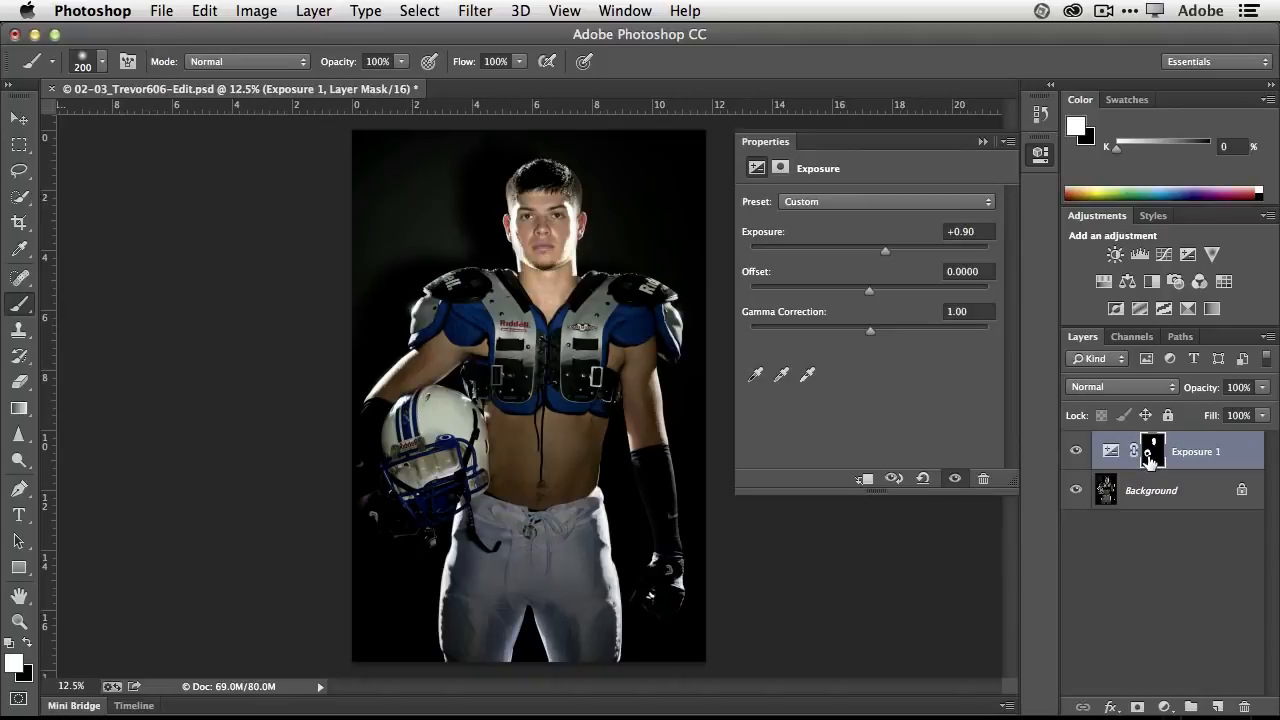
Set the Exposure adjustment to +1.06 and hide the Exposure layer.
{"action": "key", "text": "alt+super+="}
{"action": "key", "text": "alt+super+="}
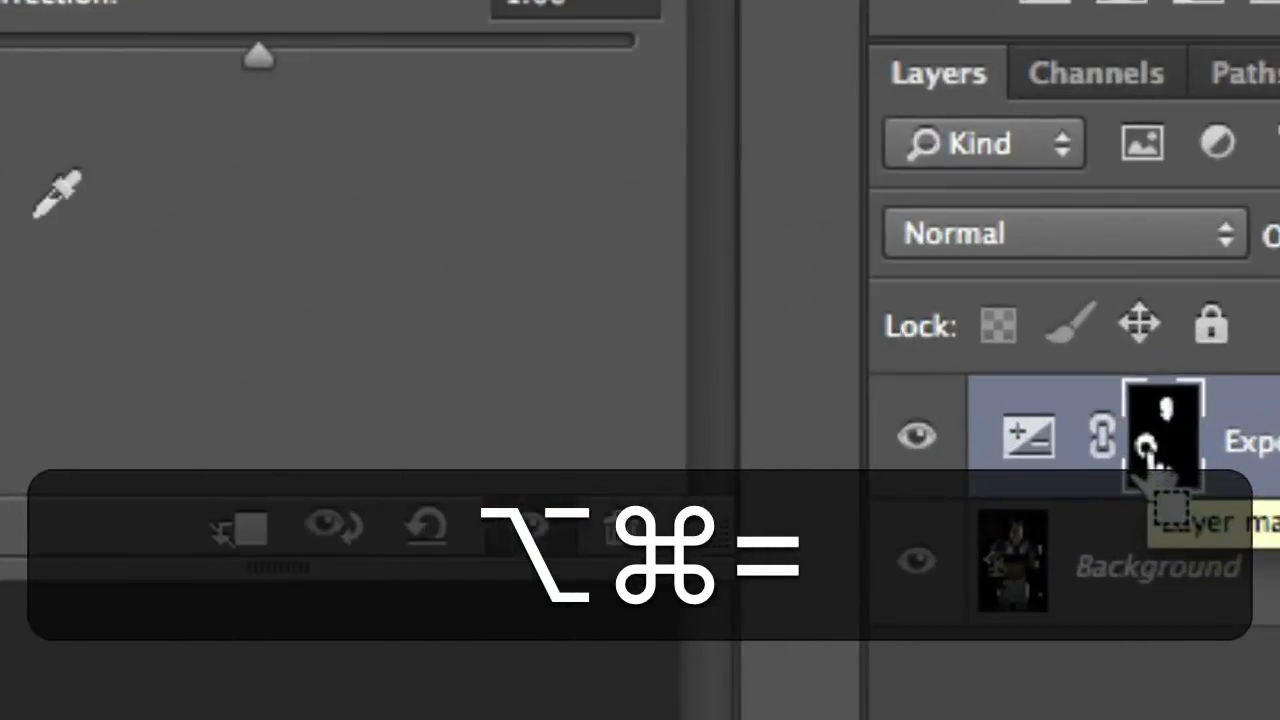
{"action": "key", "text": "alt+super+minus"}
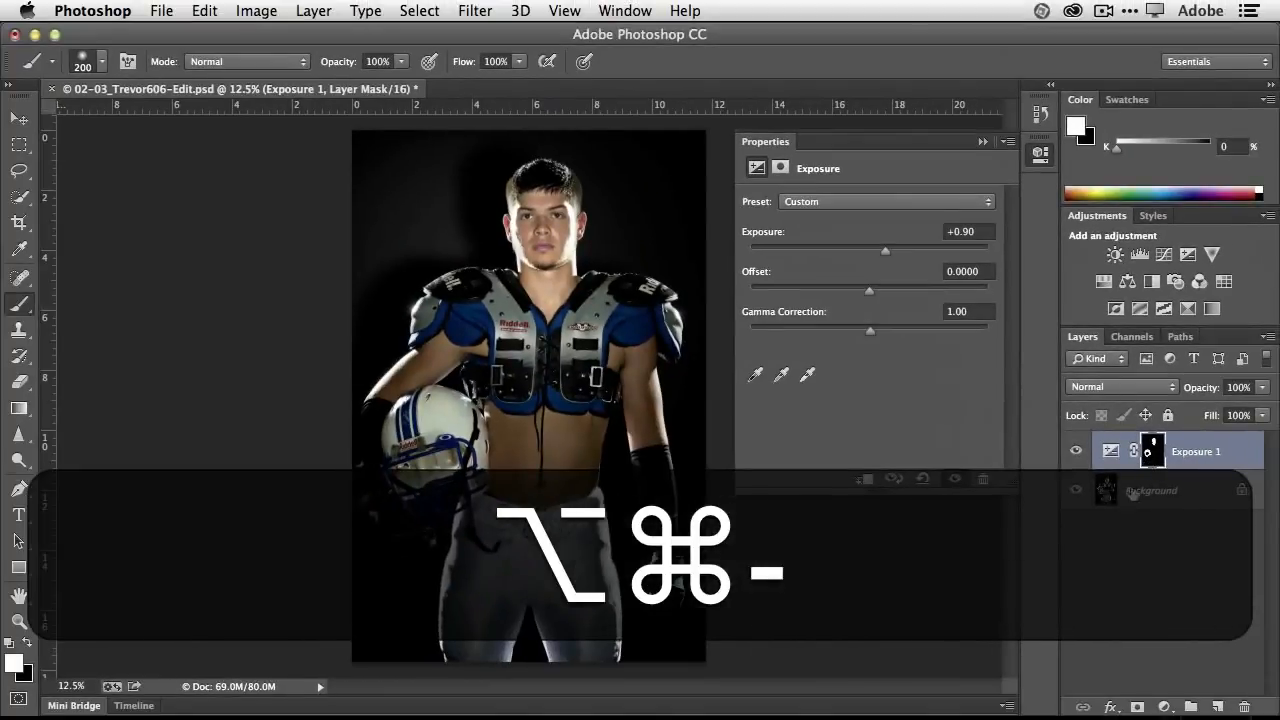
{"action": "mouse_move", "coordinate": [885, 245]}
{"action": "left_mouse_down"}
{"action": "mouse_move", "coordinate": [903, 248]}
{"action": "mouse_move", "coordinate": [888, 249]}
{"action": "left_mouse_up"}
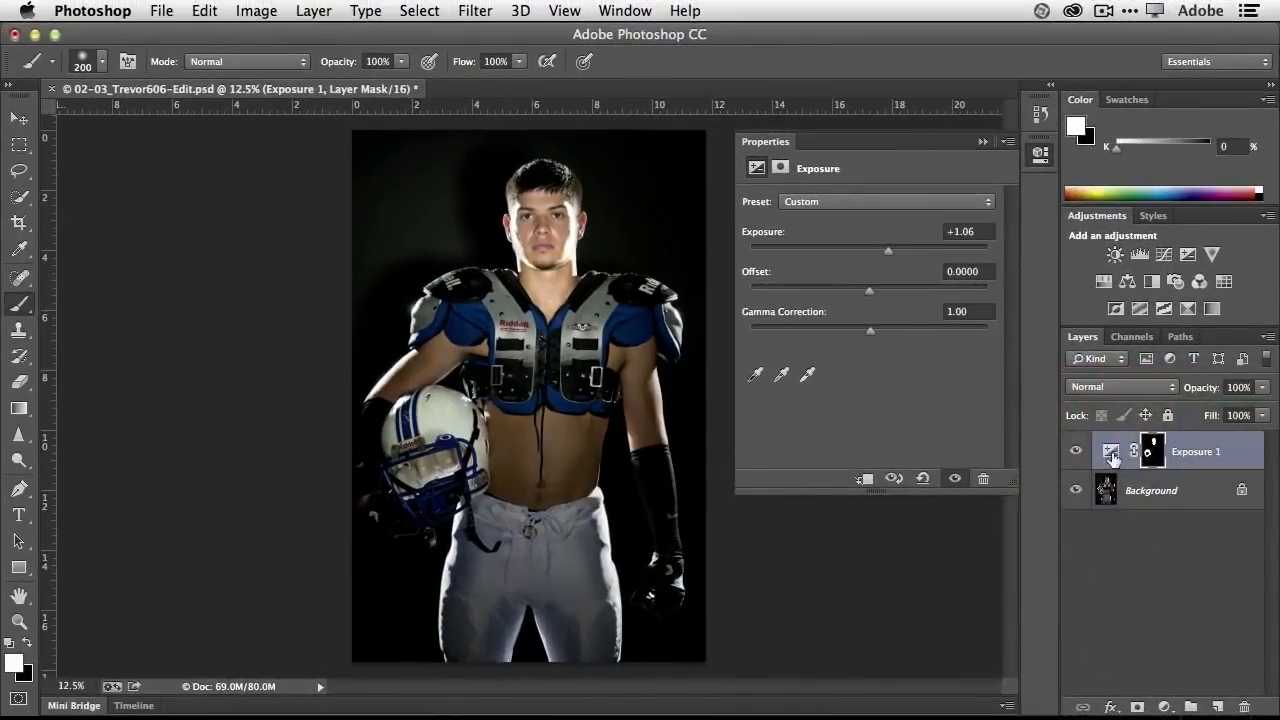
{"action": "left_click", "coordinate": [1075, 451]}
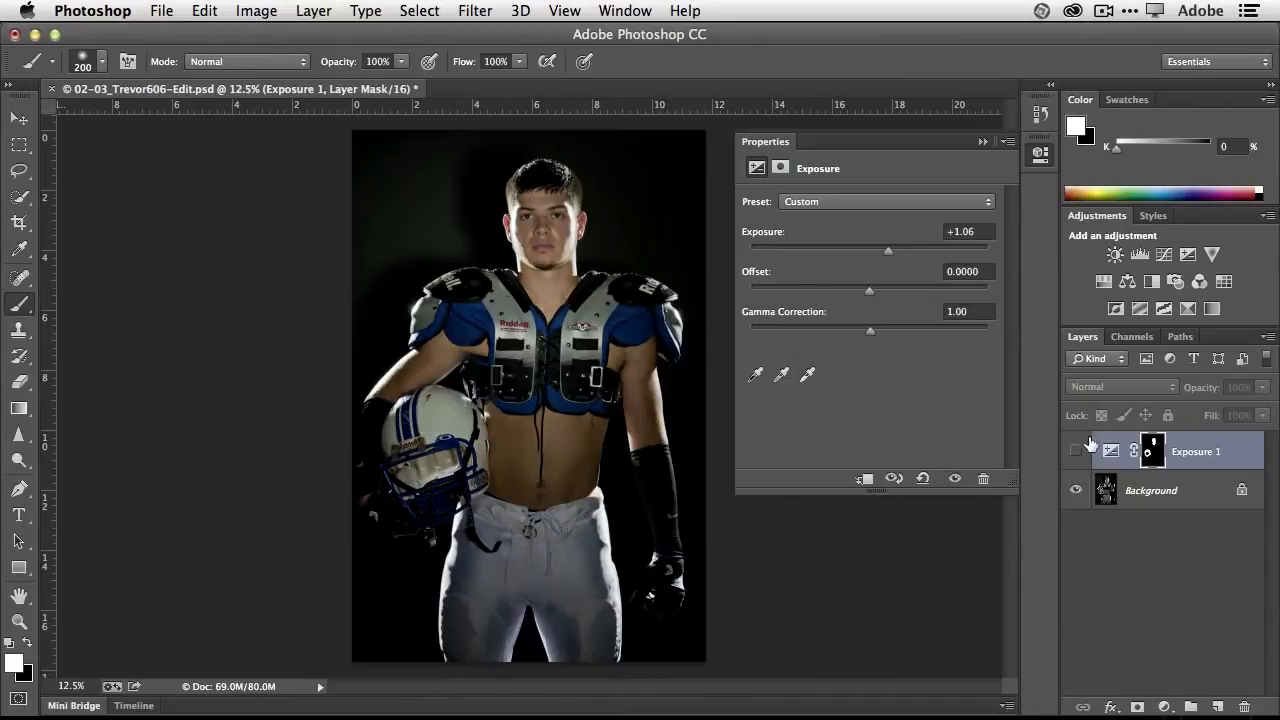
Add a Black & White adjustment layer on top with Reds 128, Cyans 84 and Blues 65.
{"action": "left_click", "coordinate": [1152, 283]}
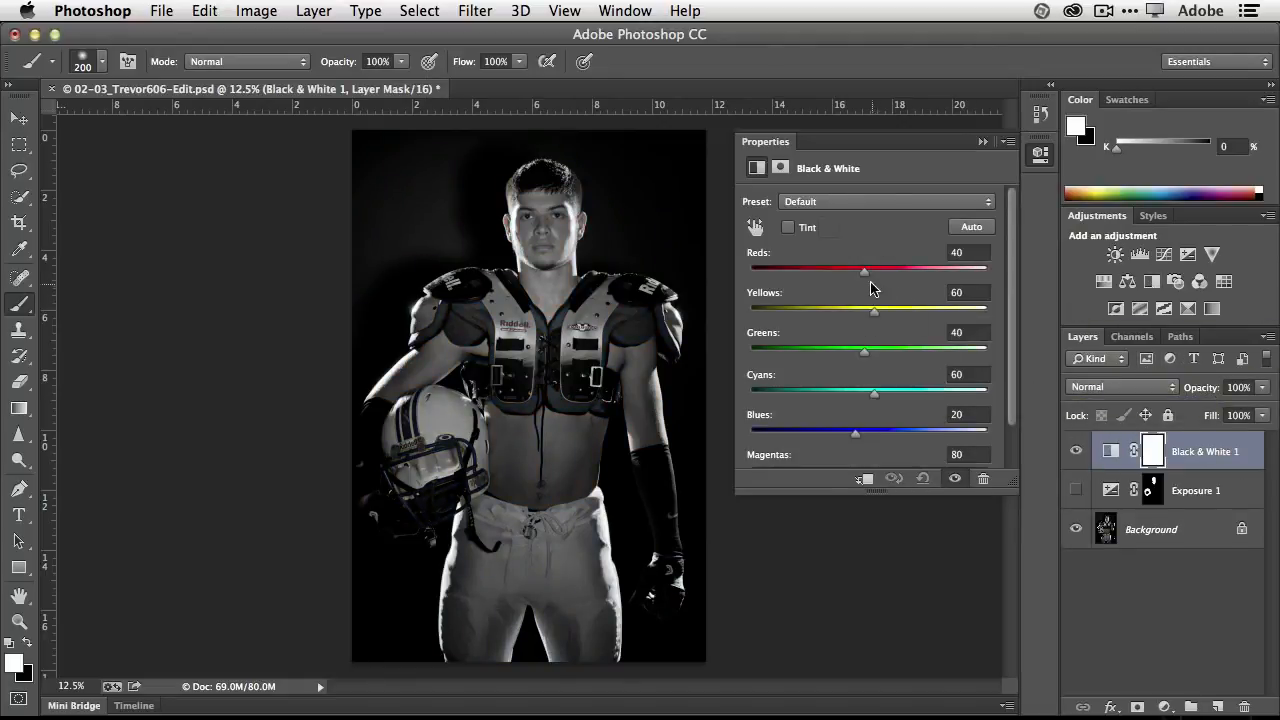
{"action": "left_click_drag", "start_coordinate": [866, 280], "coordinate": [907, 280]}
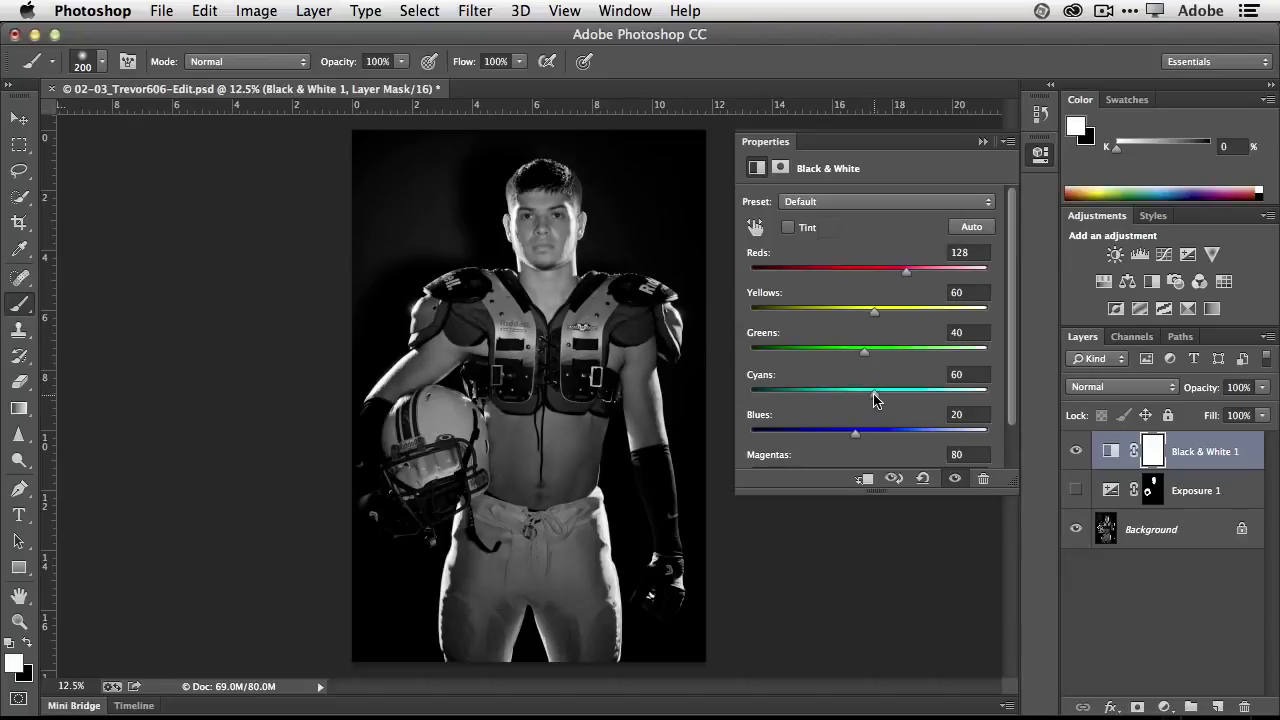
{"action": "mouse_move", "coordinate": [872, 392]}
{"action": "left_mouse_down"}
{"action": "mouse_move", "coordinate": [901, 394]}
{"action": "mouse_move", "coordinate": [885, 393]}
{"action": "left_mouse_up"}
{"action": "left_click_drag", "start_coordinate": [853, 433], "coordinate": [876, 432]}
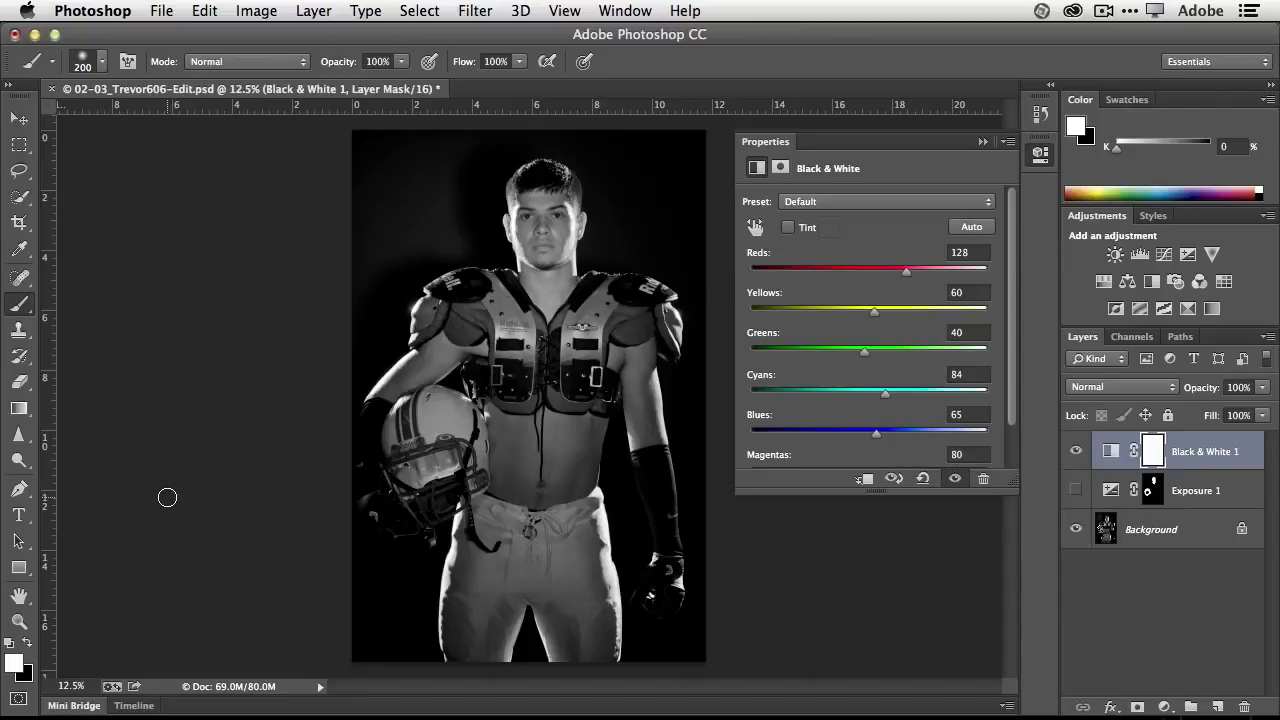
Paint in black on the Black & White layer's mask over the blue sleeves and chest logo to restore their color.
{"action": "key", "text": "b"}
{"action": "left_click", "coordinate": [28, 643]}
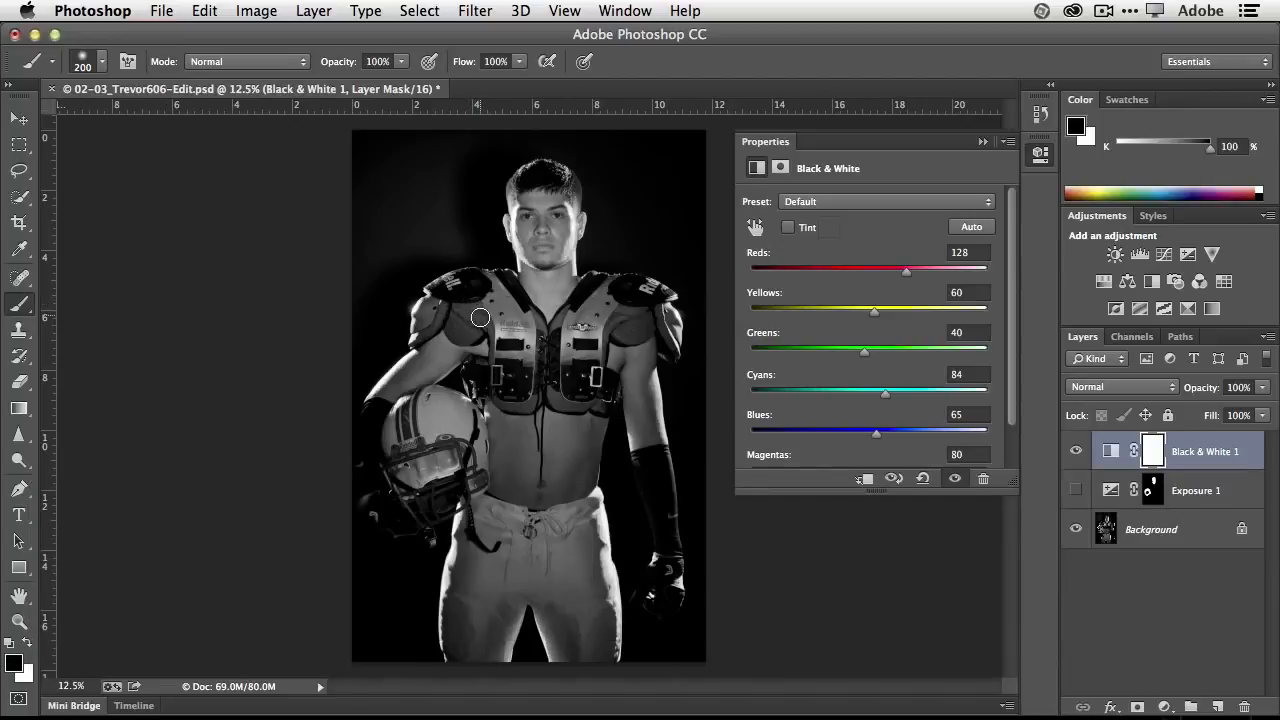
{"action": "mouse_move", "coordinate": [482, 317]}
{"action": "left_mouse_down"}
{"action": "mouse_move", "coordinate": [525, 322]}
{"action": "mouse_move", "coordinate": [503, 324]}
{"action": "mouse_move", "coordinate": [529, 345]}
{"action": "mouse_move", "coordinate": [528, 420]}
{"action": "mouse_move", "coordinate": [492, 320]}
{"action": "mouse_move", "coordinate": [472, 334]}
{"action": "mouse_move", "coordinate": [471, 307]}
{"action": "mouse_move", "coordinate": [467, 328]}
{"action": "mouse_move", "coordinate": [430, 311]}
{"action": "mouse_move", "coordinate": [417, 325]}
{"action": "mouse_move", "coordinate": [446, 308]}
{"action": "mouse_move", "coordinate": [484, 322]}
{"action": "left_mouse_up"}
{"action": "mouse_move", "coordinate": [646, 326]}
{"action": "left_mouse_down"}
{"action": "mouse_move", "coordinate": [620, 334]}
{"action": "mouse_move", "coordinate": [634, 314]}
{"action": "mouse_move", "coordinate": [644, 329]}
{"action": "mouse_move", "coordinate": [623, 313]}
{"action": "mouse_move", "coordinate": [608, 342]}
{"action": "left_mouse_up"}
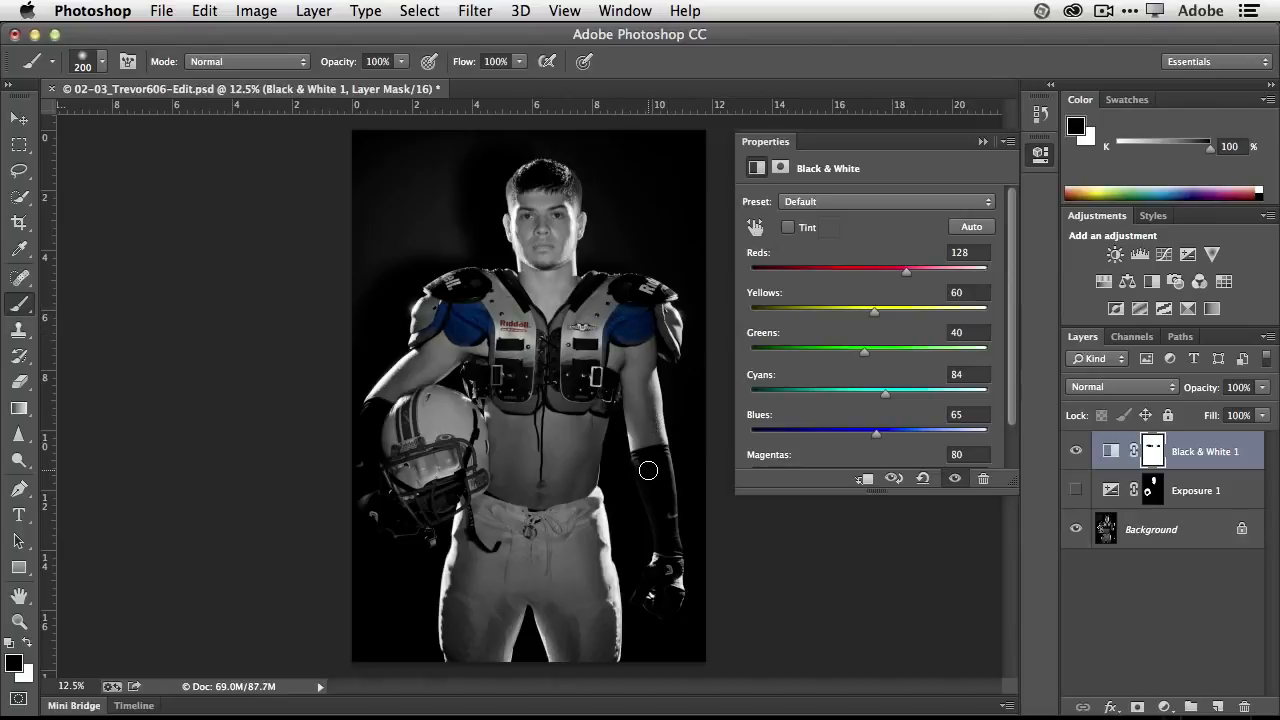
Show the Exposure layer and toggle the Black & White layer to compare the looks, leaving Black & White hidden.
{"action": "left_click", "coordinate": [1076, 451]}
{"action": "left_click", "coordinate": [1081, 492]}
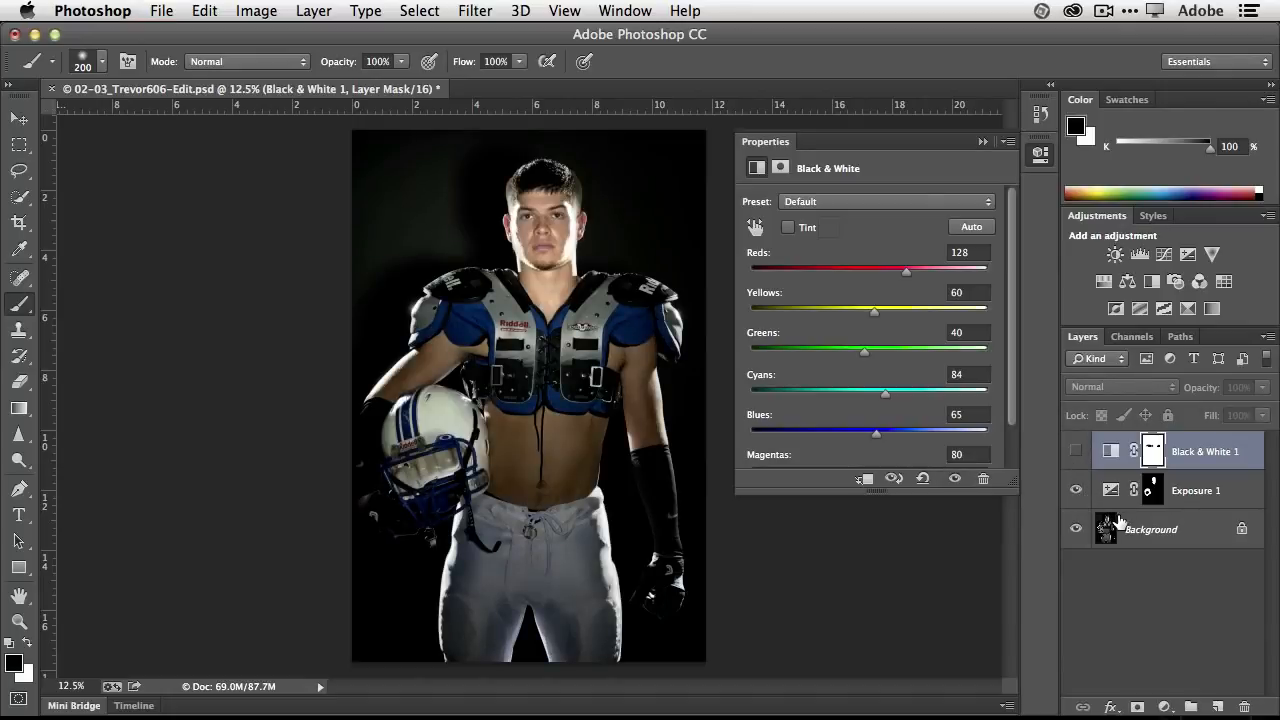
{"action": "left_click", "coordinate": [1076, 452]}
{"action": "left_click", "coordinate": [1076, 452]}
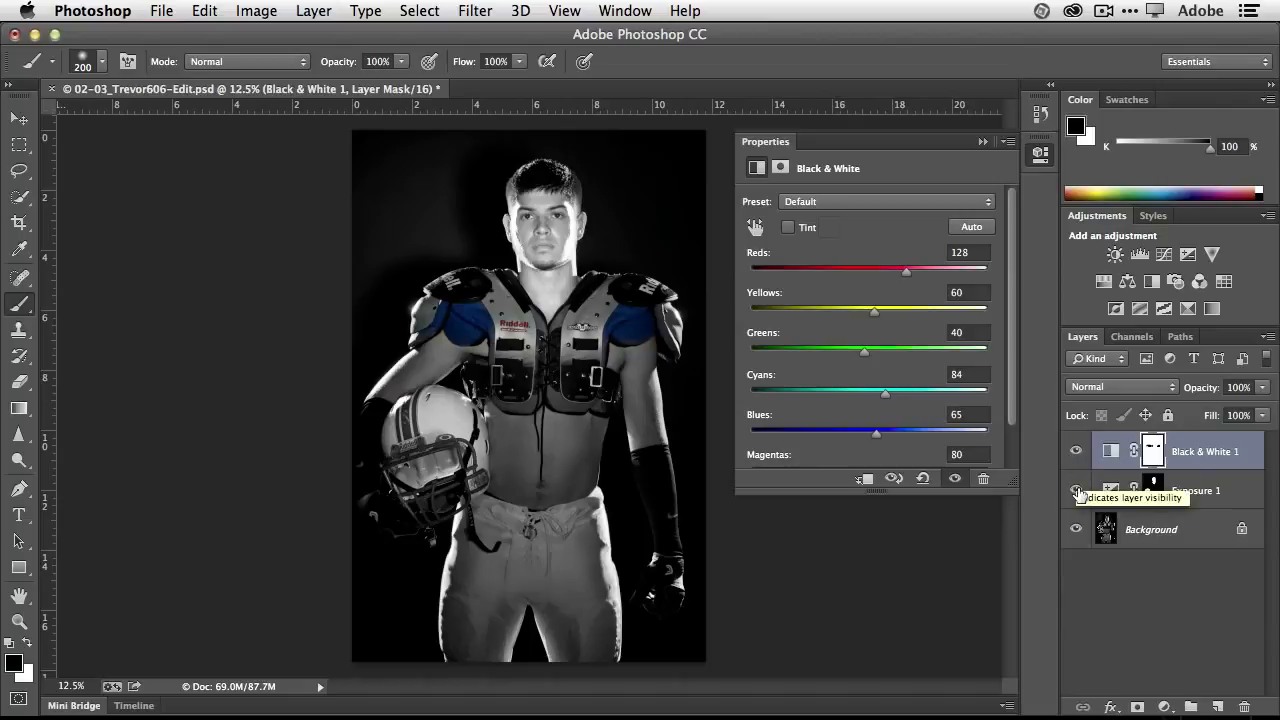
{"action": "left_click", "coordinate": [1076, 452]}
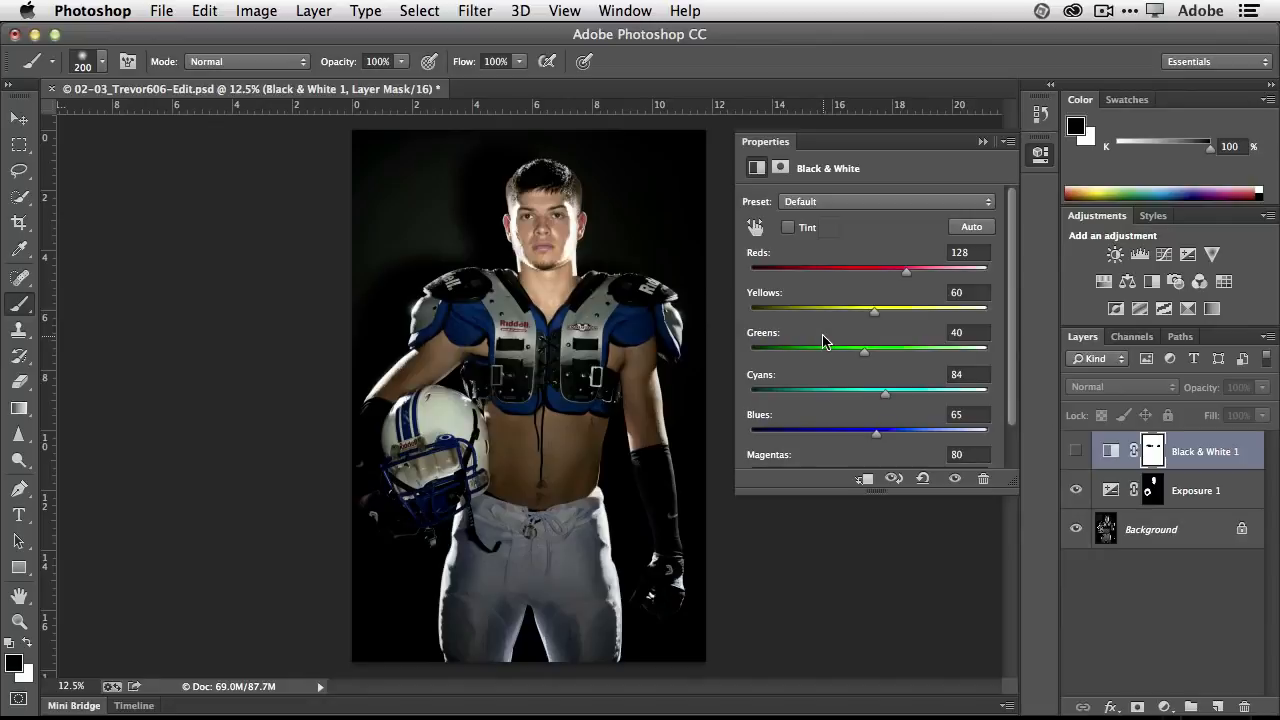
Close the football player document without saving its changes.
{"action": "key", "text": "super+w"}
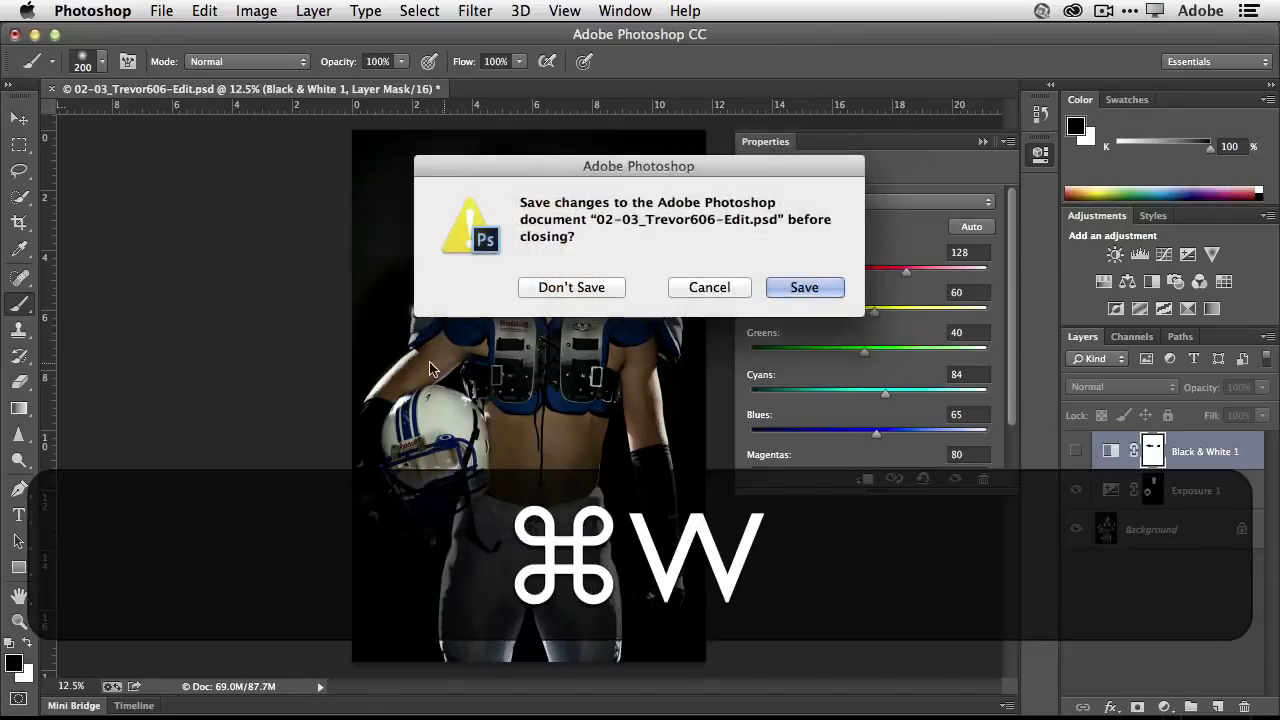
{"action": "left_click", "coordinate": [576, 297]}
{"action": "left_click", "coordinate": [981, 143]}
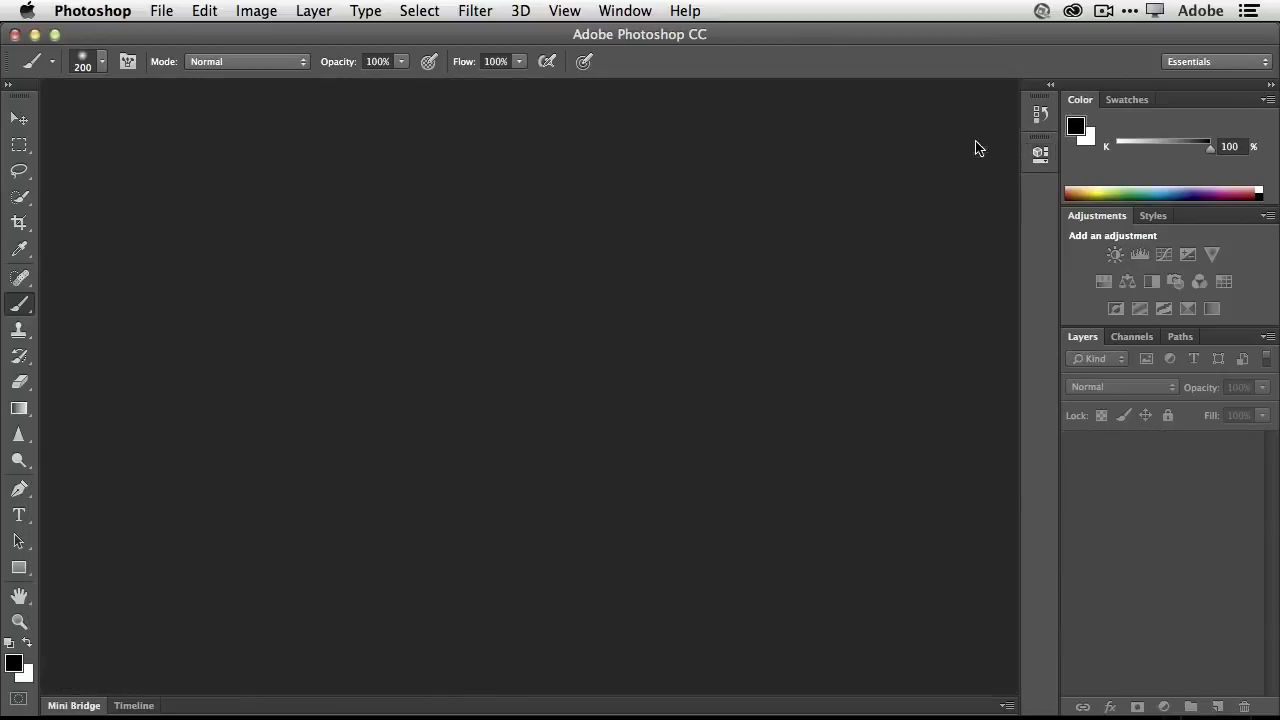
Open 04-05_TLW6516.psd from the PS CC Top 10 folder in Mini Bridge, collapse Mini Bridge, and enlarge the image view to 12.5%.
{"action": "left_click", "coordinate": [80, 706]}
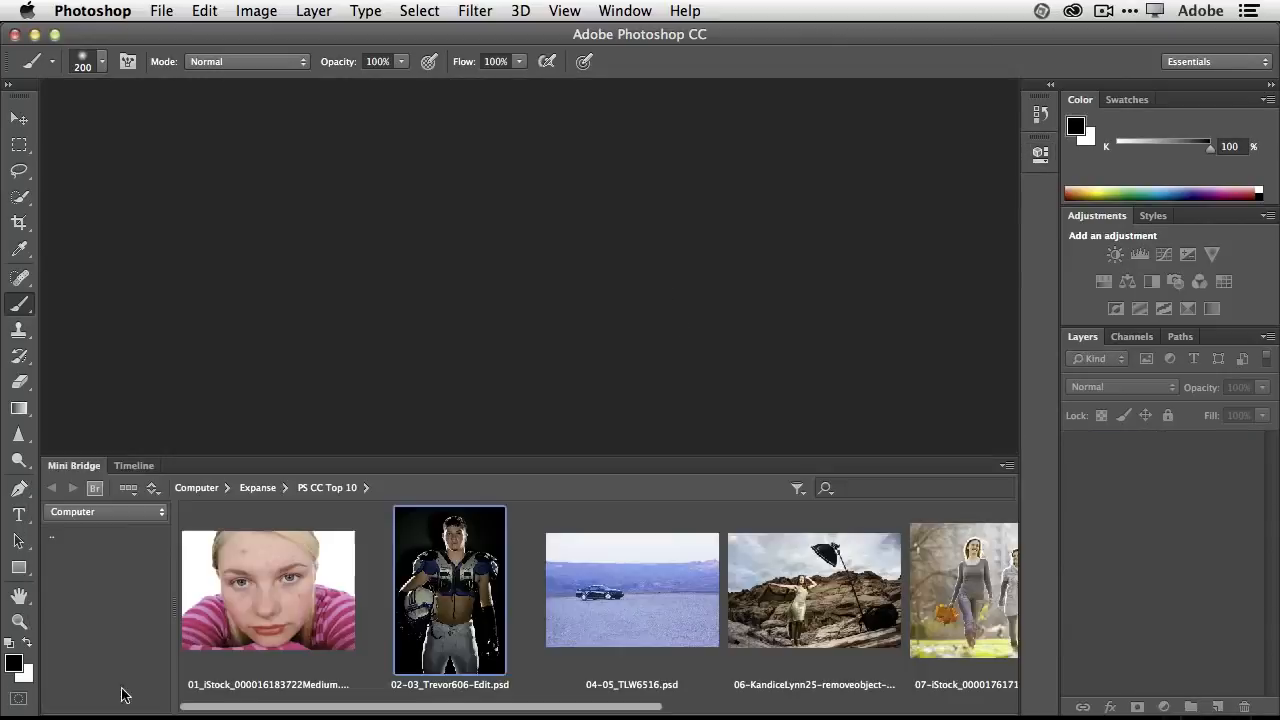
{"action": "double_click", "coordinate": [634, 597]}
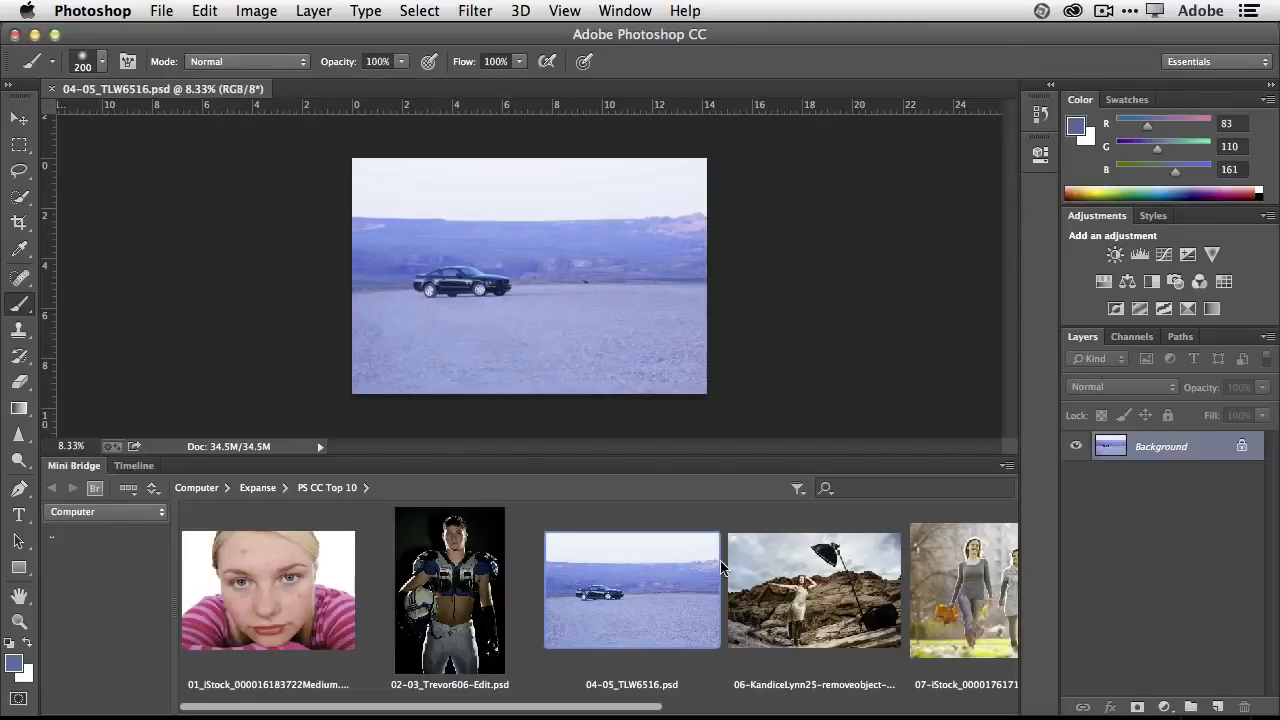
{"action": "left_click", "coordinate": [80, 467]}
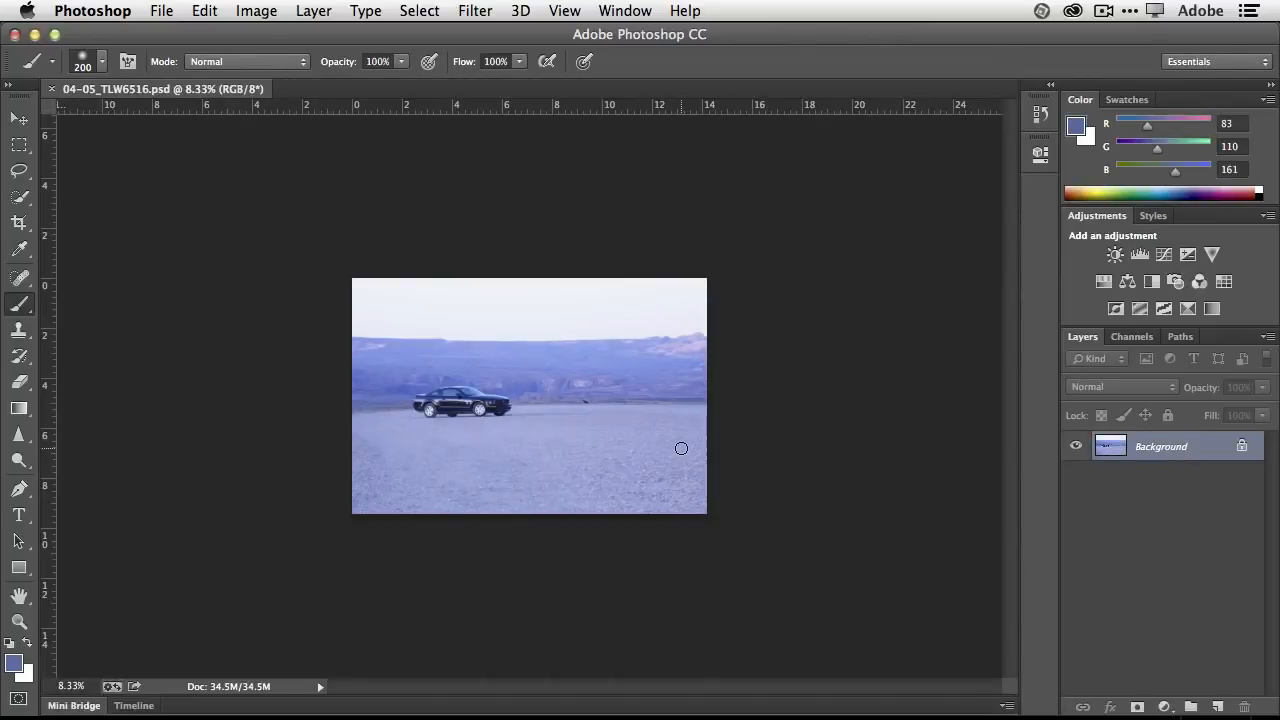
{"action": "key", "text": "super"}
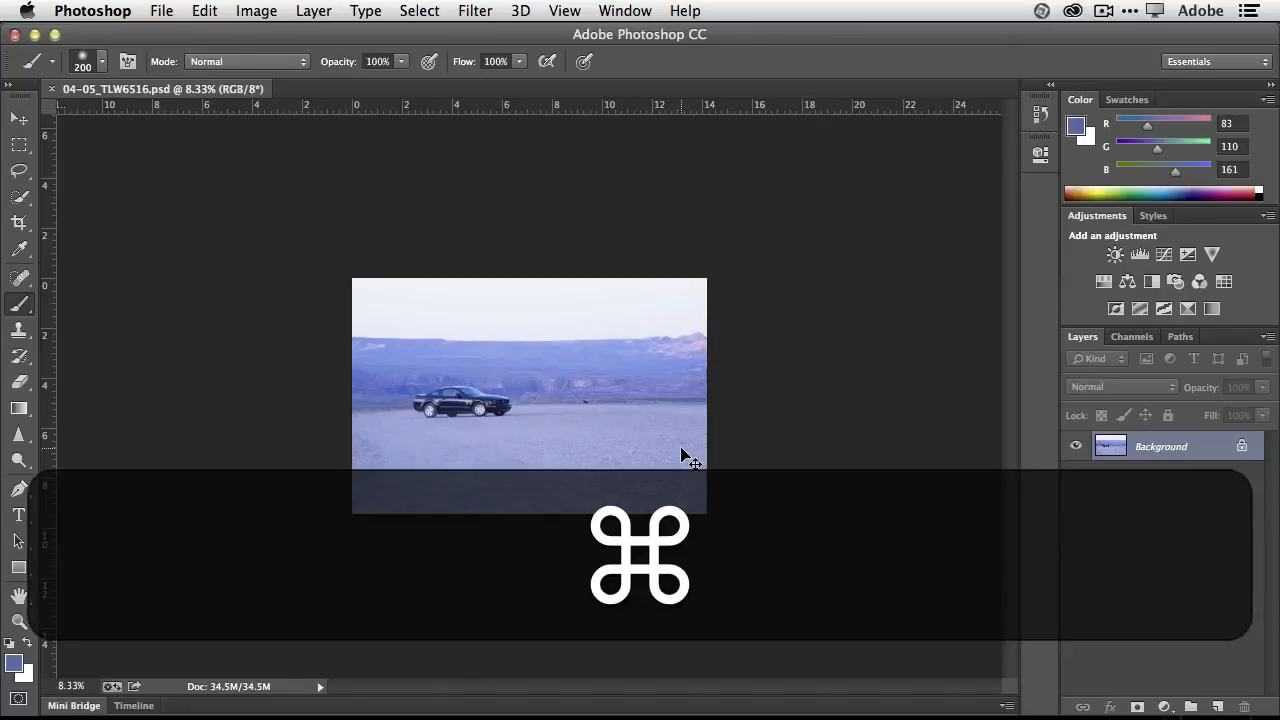
{"action": "key", "text": "super+equal"}
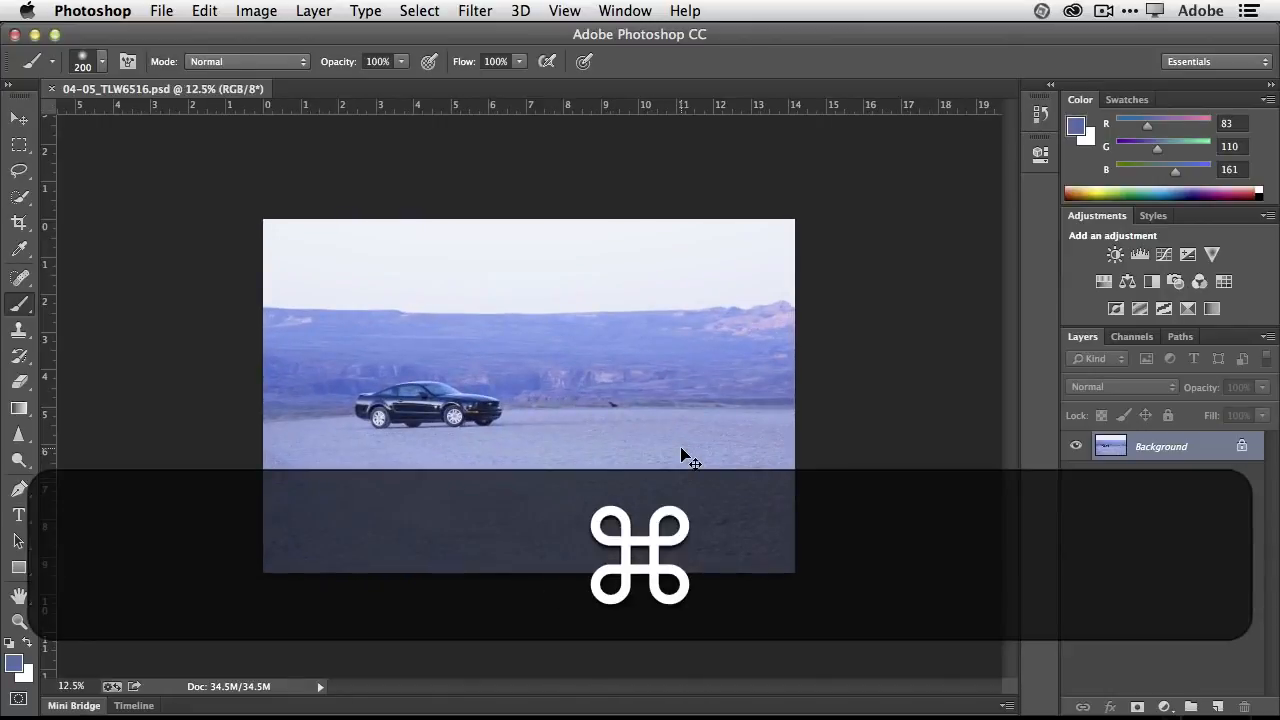
Try cropping sky off the top of the car photo with the Crop tool at the original ratio.
{"action": "left_click", "coordinate": [27, 223]}
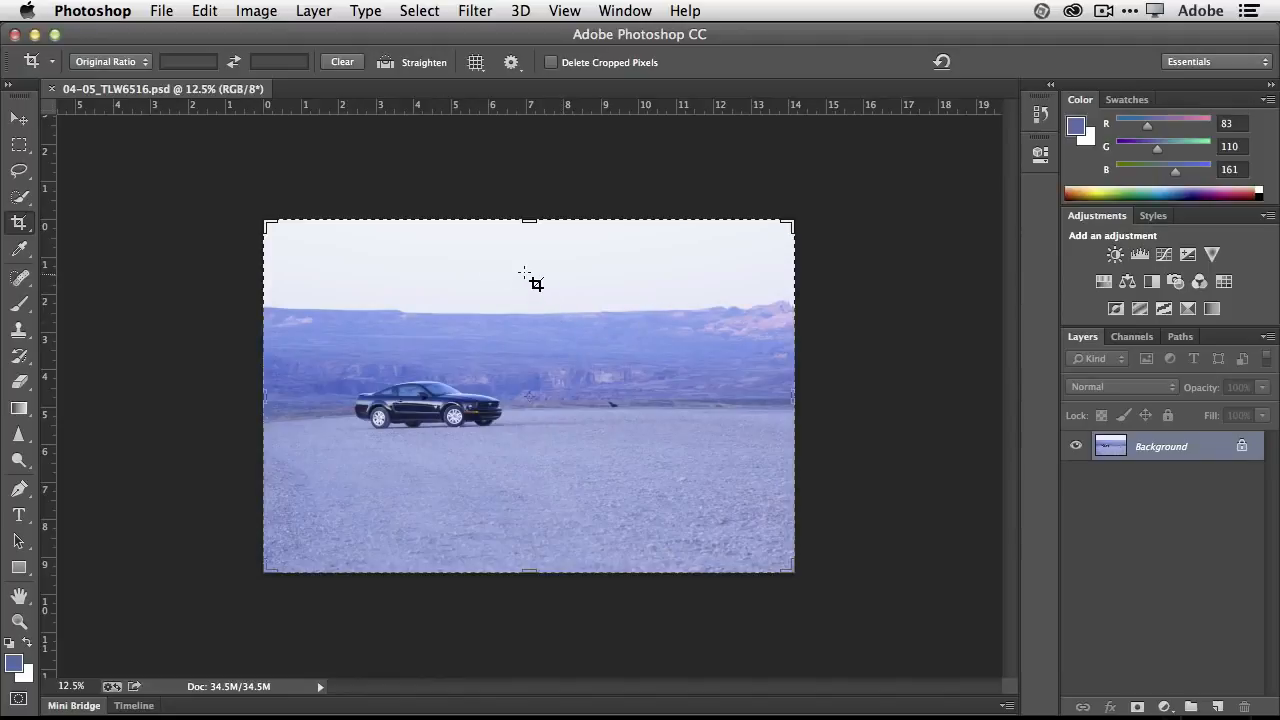
{"action": "left_click_drag", "start_coordinate": [526, 222], "coordinate": [525, 257]}
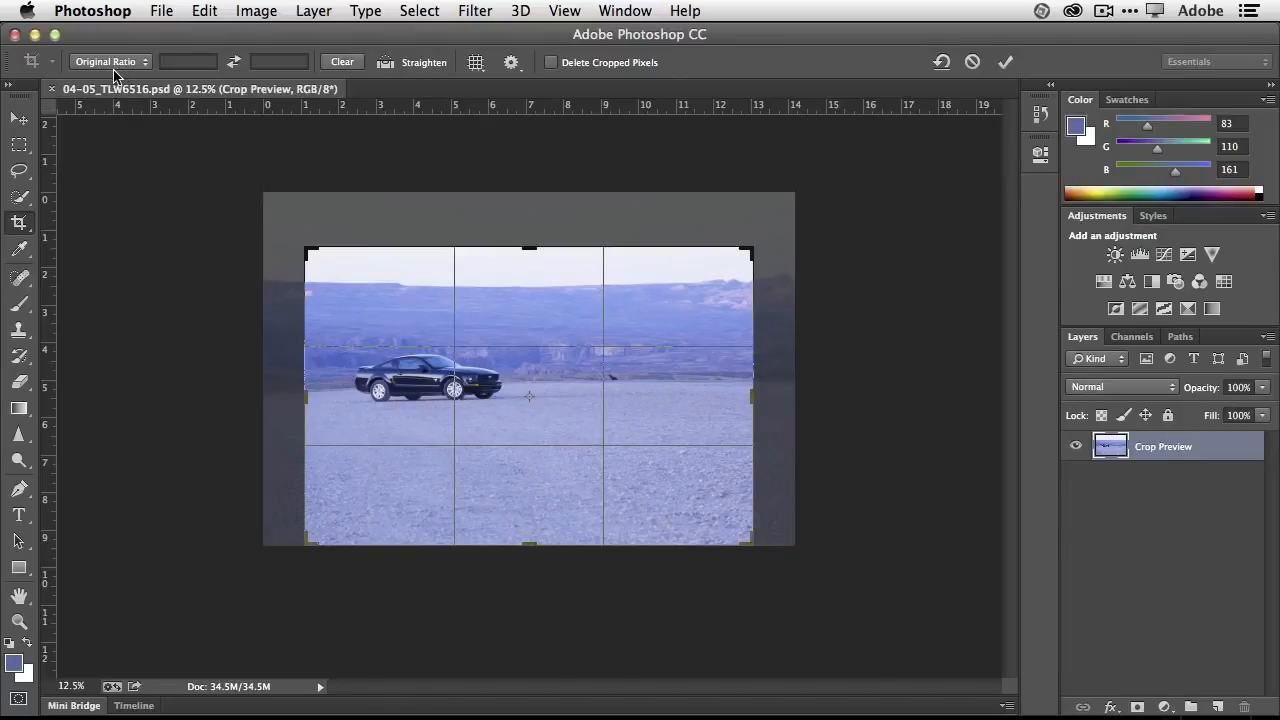
{"action": "left_click", "coordinate": [972, 62]}
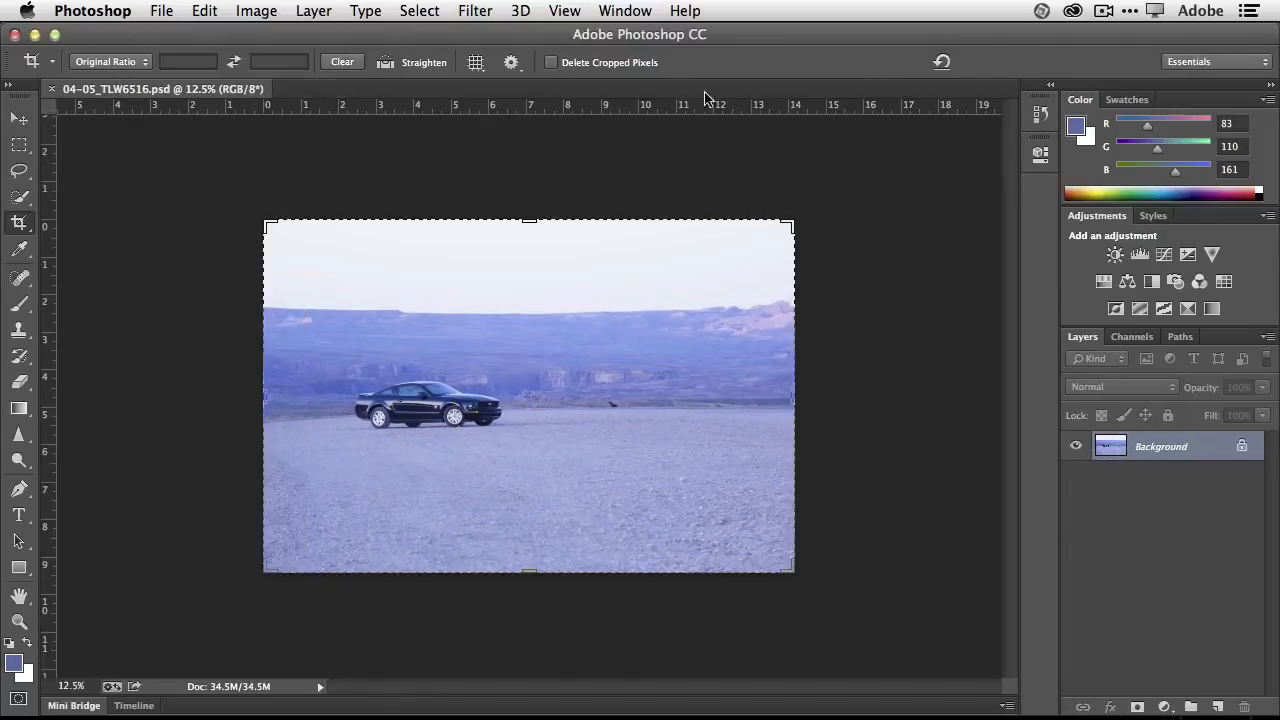
Set the Crop tool to Ratio with cleared values and widen the crop box to the full width of the photo.
{"action": "left_click", "coordinate": [125, 62]}
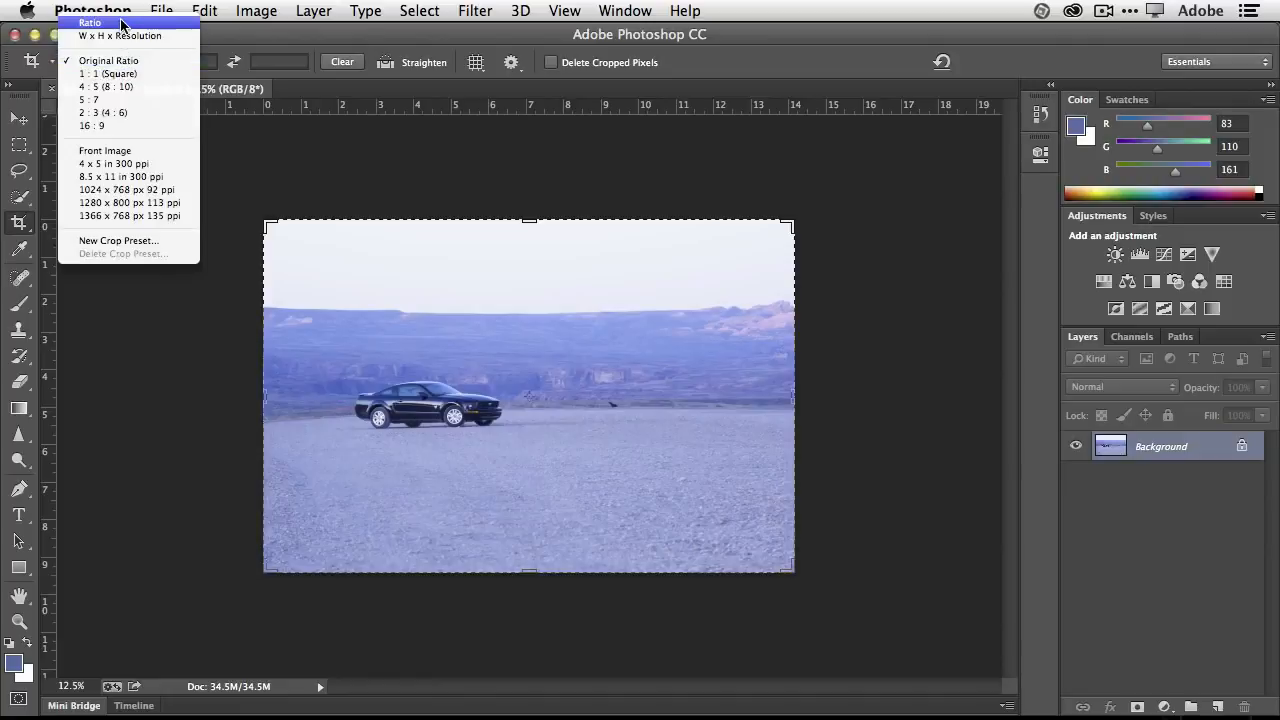
{"action": "left_click", "coordinate": [126, 20]}
{"action": "left_click", "coordinate": [342, 62]}
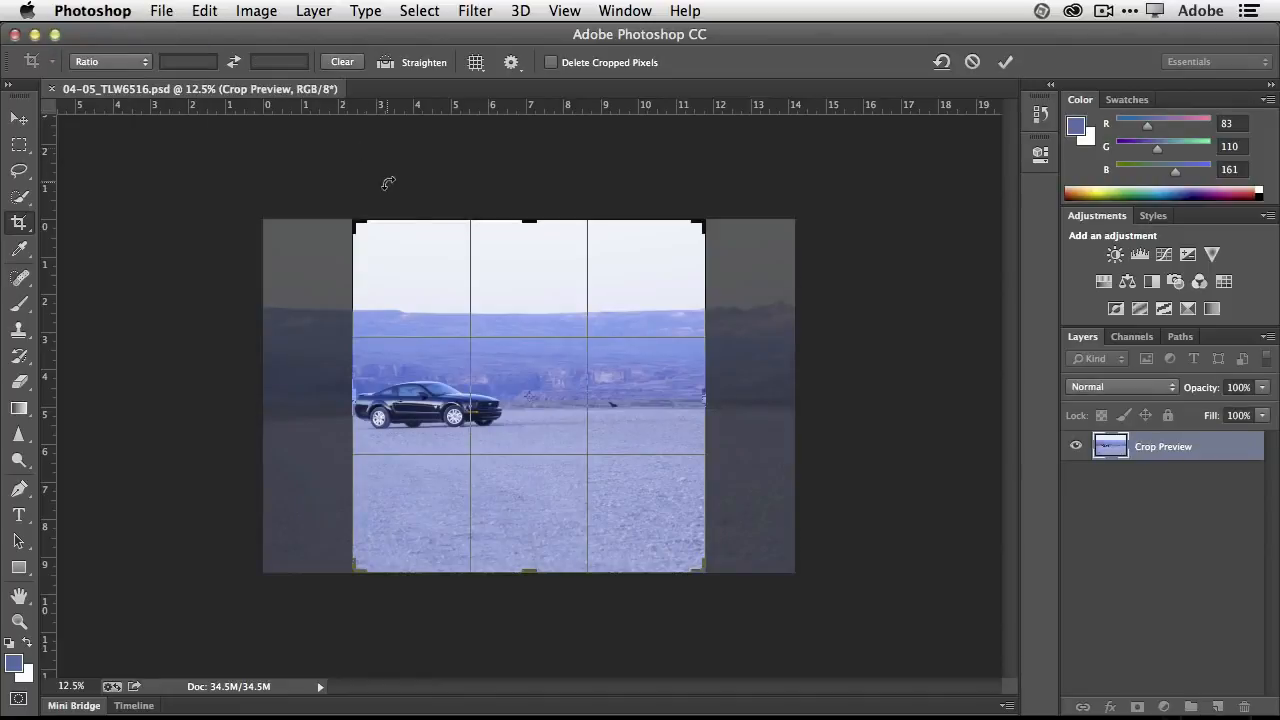
{"action": "left_click_drag", "start_coordinate": [350, 224], "coordinate": [308, 220]}
{"action": "left_click_drag", "start_coordinate": [748, 392], "coordinate": [789, 391]}
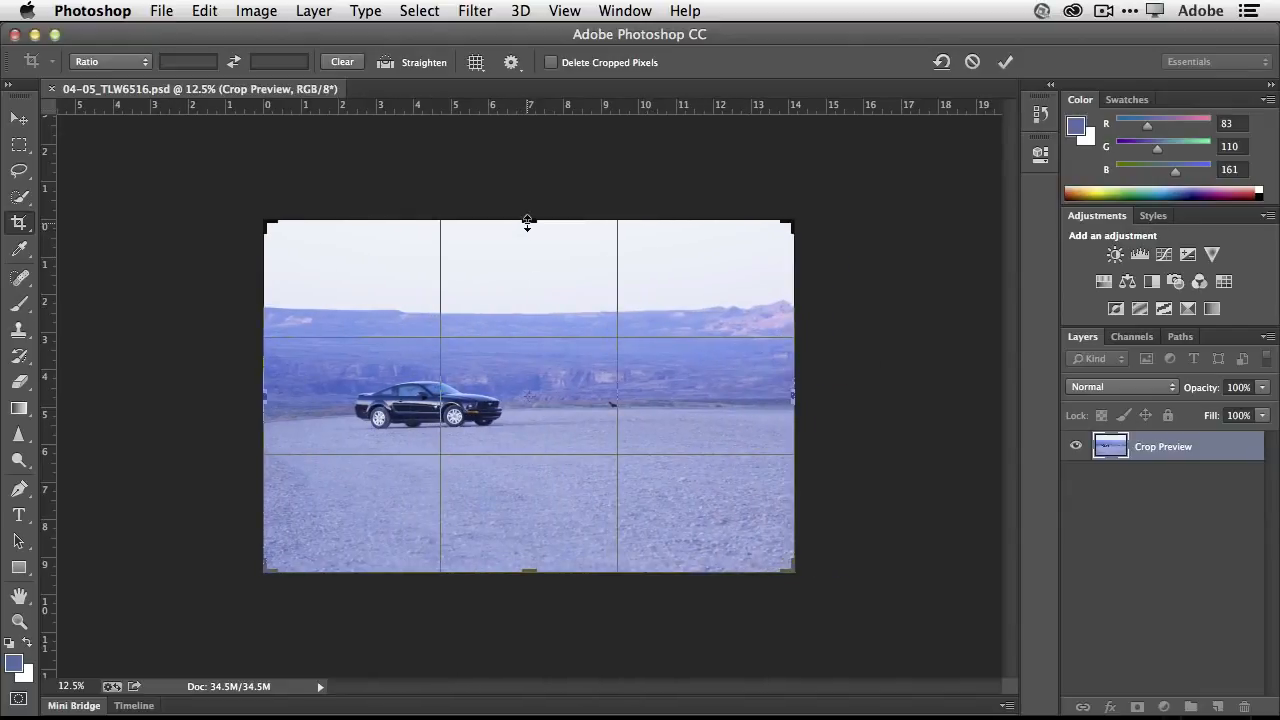
Lower the crop box's top edge until only a thin strip of sky remains above the mountains.
{"action": "left_click_drag", "start_coordinate": [527, 220], "coordinate": [529, 253]}
{"action": "left_click", "coordinate": [121, 62]}
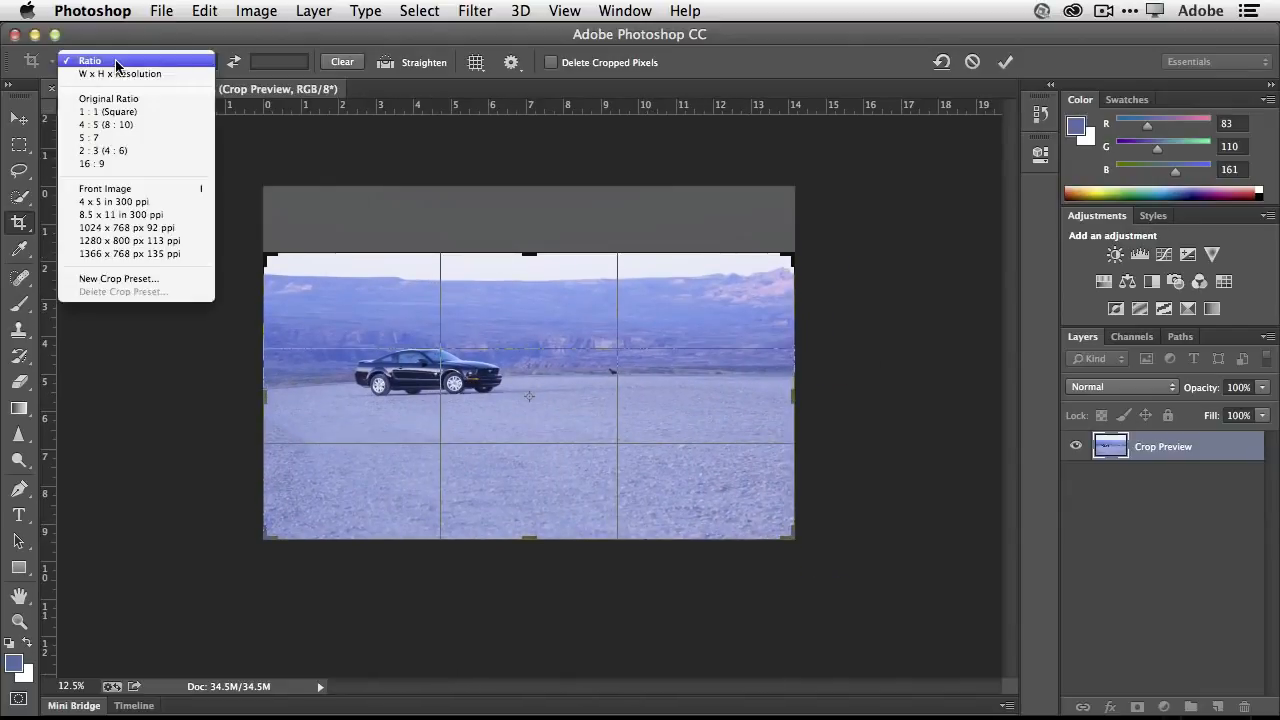
{"action": "left_click", "coordinate": [118, 48]}
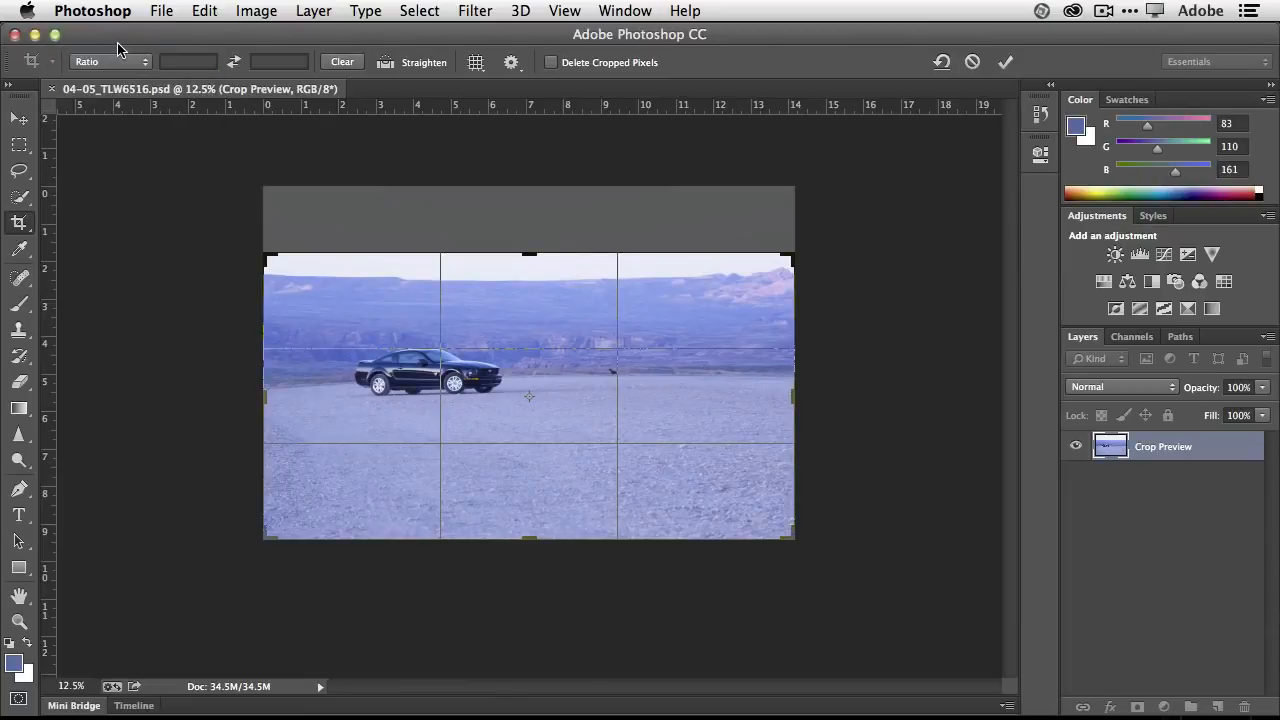
{"action": "left_click_drag", "start_coordinate": [531, 260], "coordinate": [531, 267]}
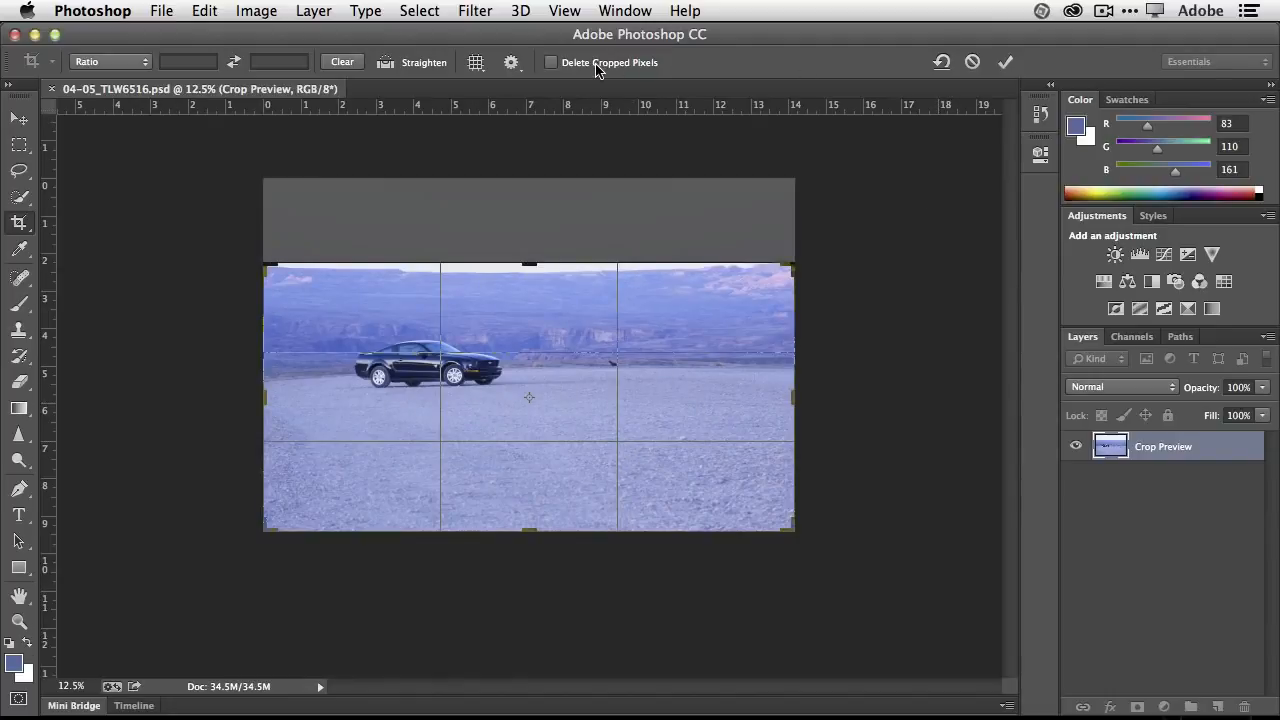
Turn Delete Cropped Pixels on and back off, and apply the crop with the cropped pixels preserved.
{"action": "key", "text": "alt+super+equal"}
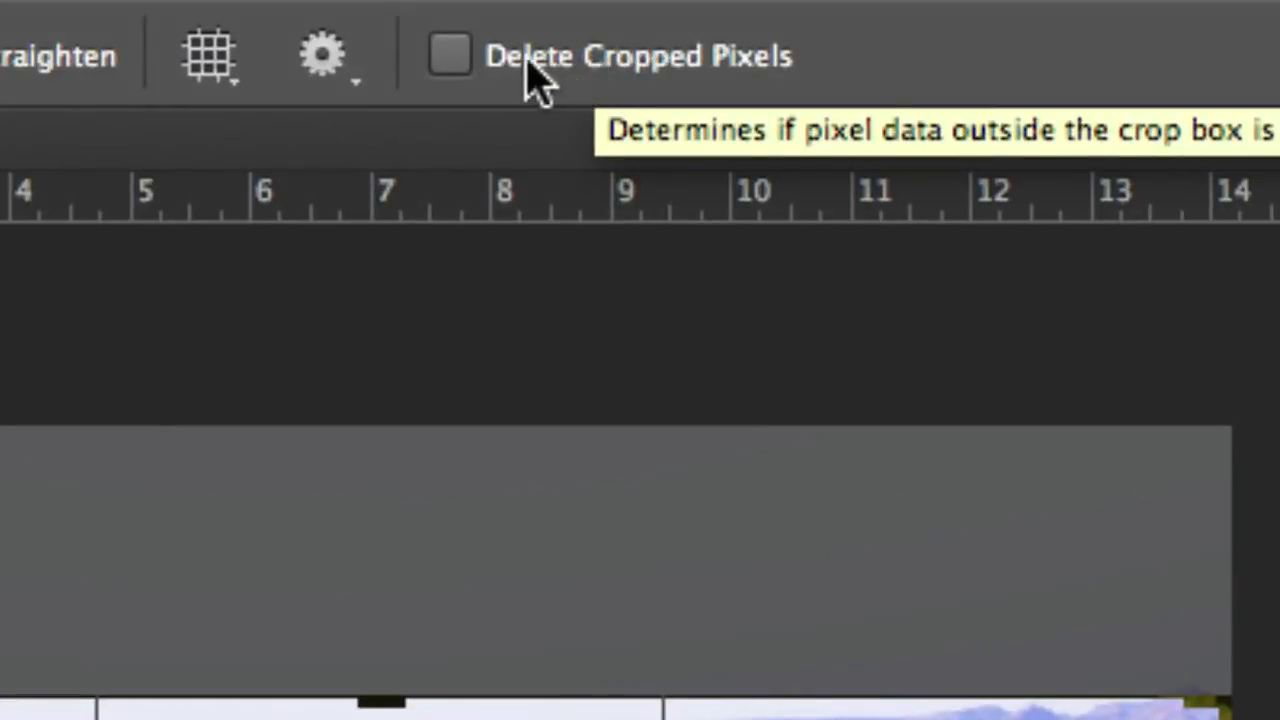
{"action": "left_click", "coordinate": [458, 62]}
{"action": "key", "text": "alt+super+minus"}
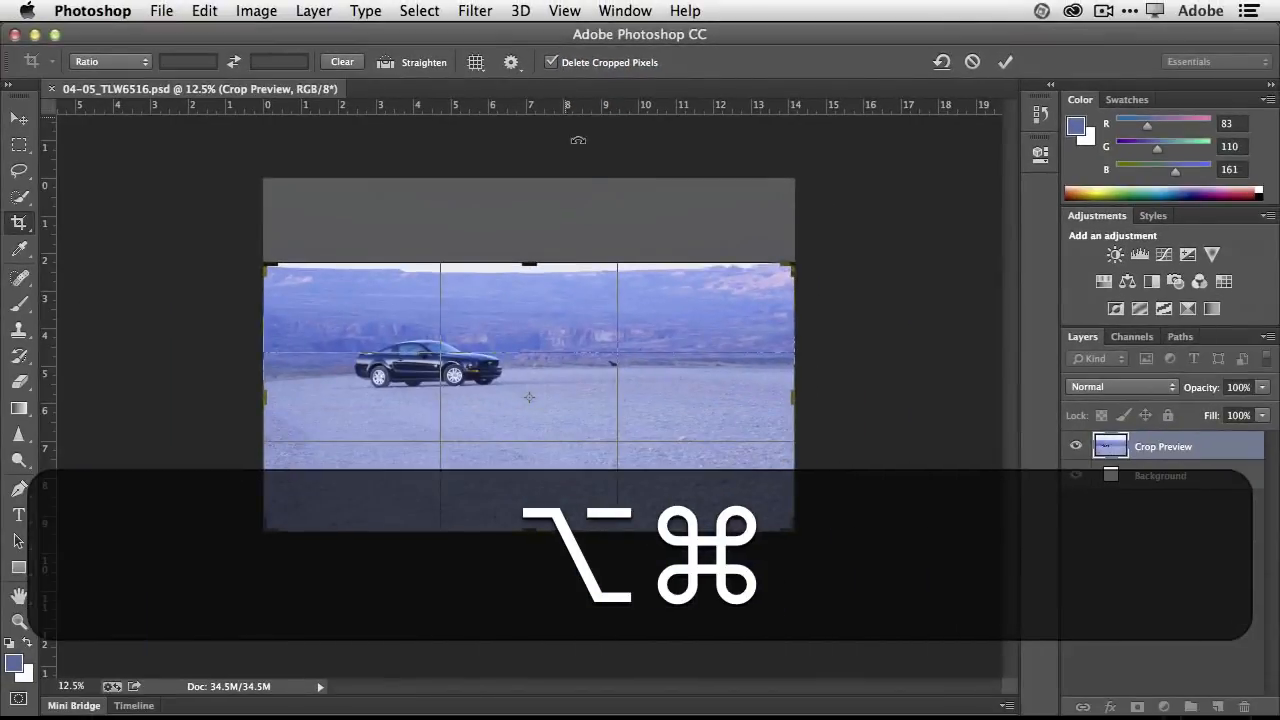
{"action": "left_click", "coordinate": [550, 63]}
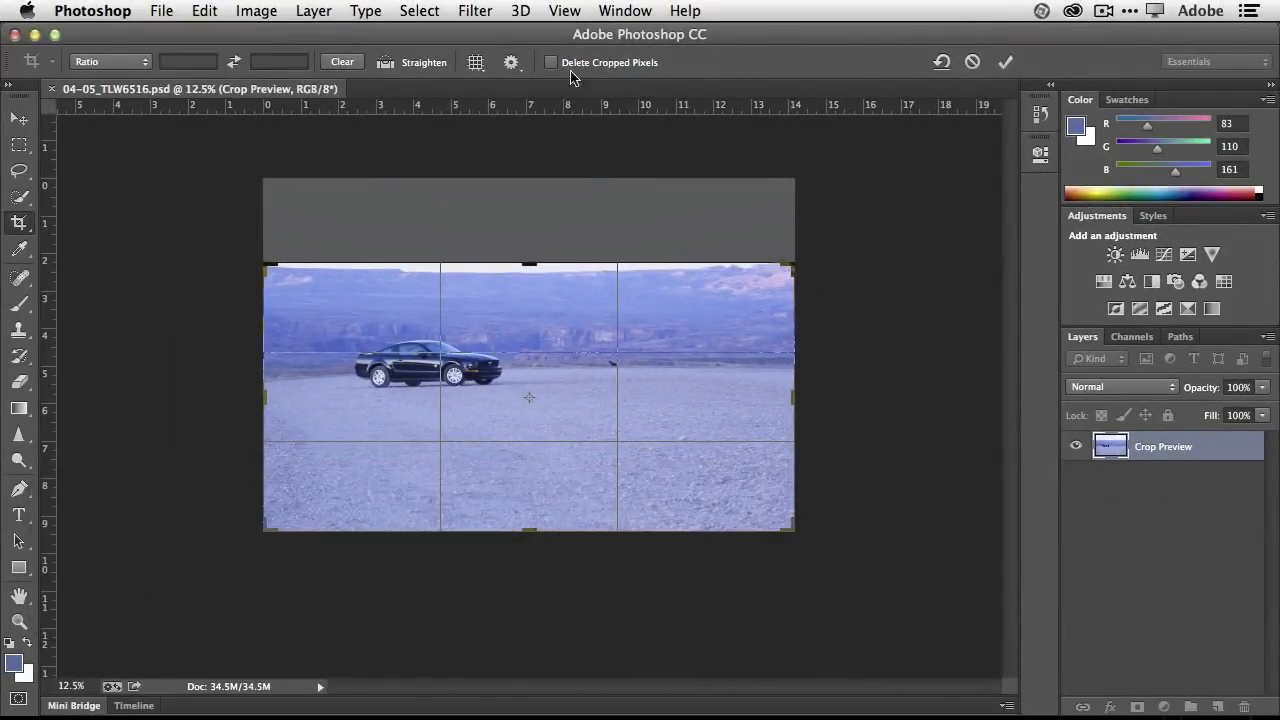
{"action": "left_click", "coordinate": [1003, 64]}
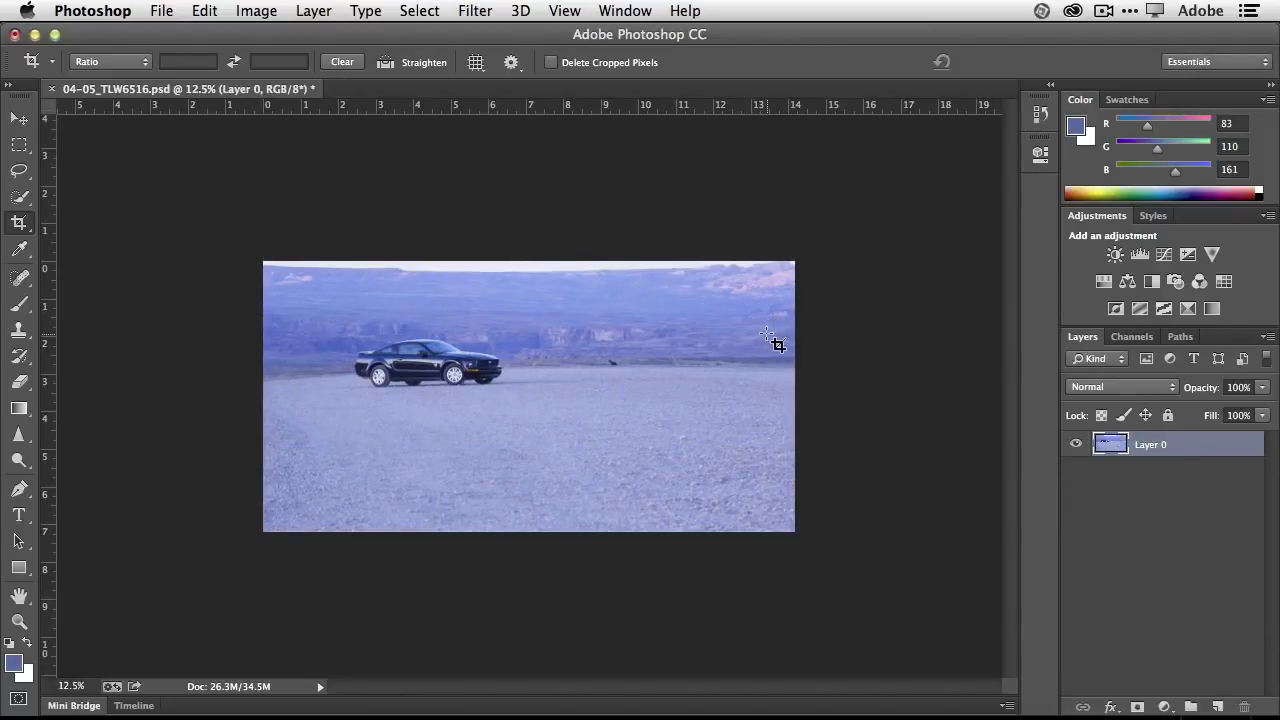
Extend the crop's top edge to bring back the hidden sky, and lower it again to the thin sky strip and apply.
{"action": "left_click", "coordinate": [19, 222]}
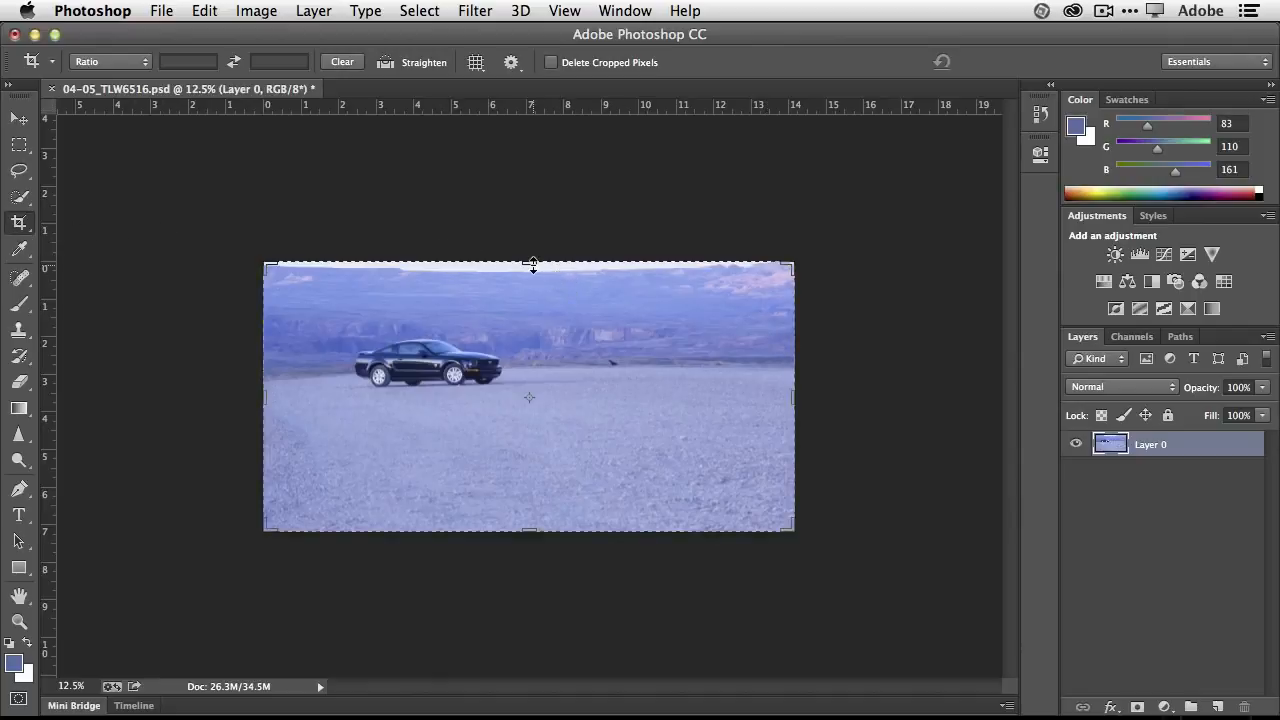
{"action": "left_click_drag", "start_coordinate": [530, 263], "coordinate": [530, 220]}
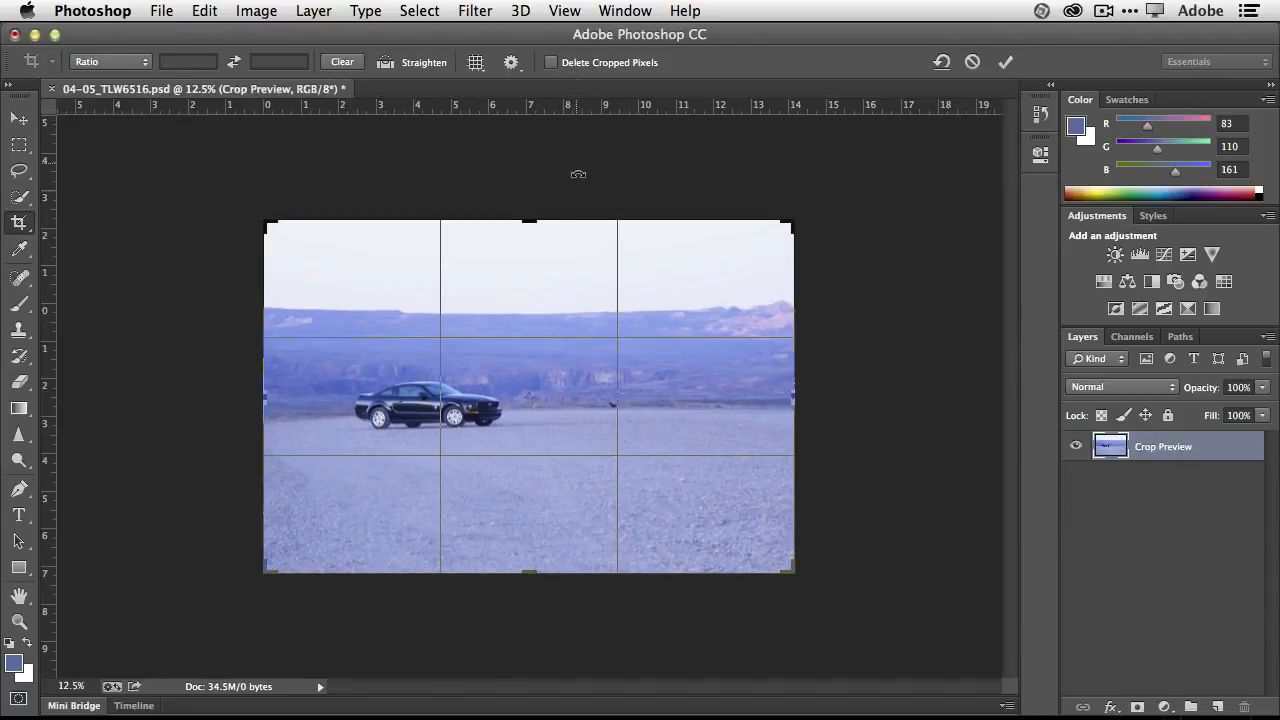
{"action": "left_click_drag", "start_coordinate": [528, 220], "coordinate": [527, 263]}
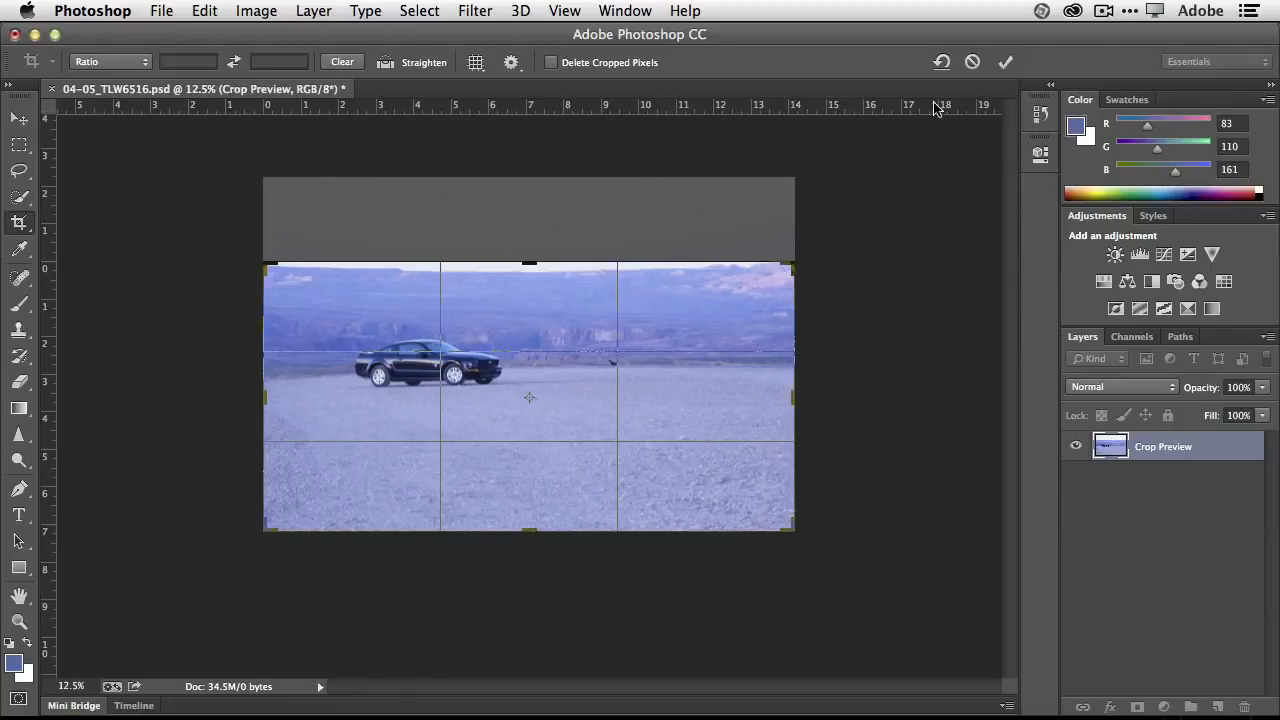
{"action": "left_click", "coordinate": [1006, 62]}
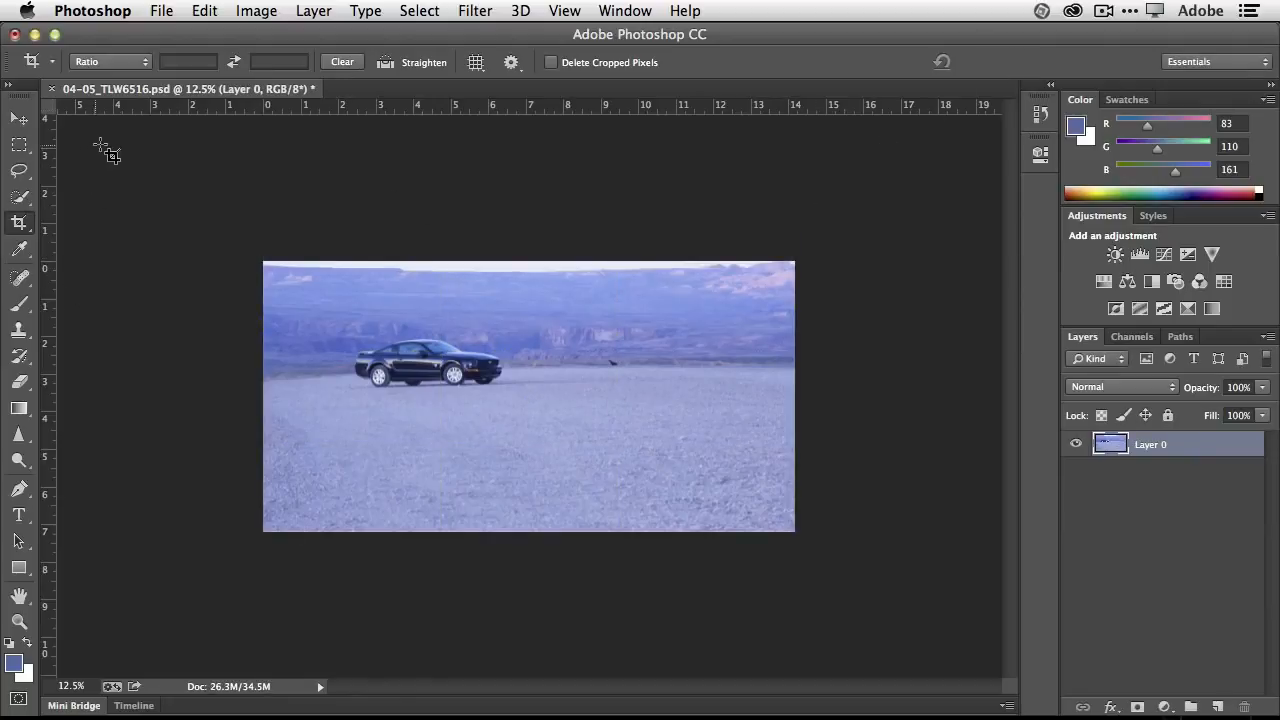
Try a 1:1 (Square) crop and shift the photo so the whole car sits inside the crop box.
{"action": "left_click", "coordinate": [123, 70]}
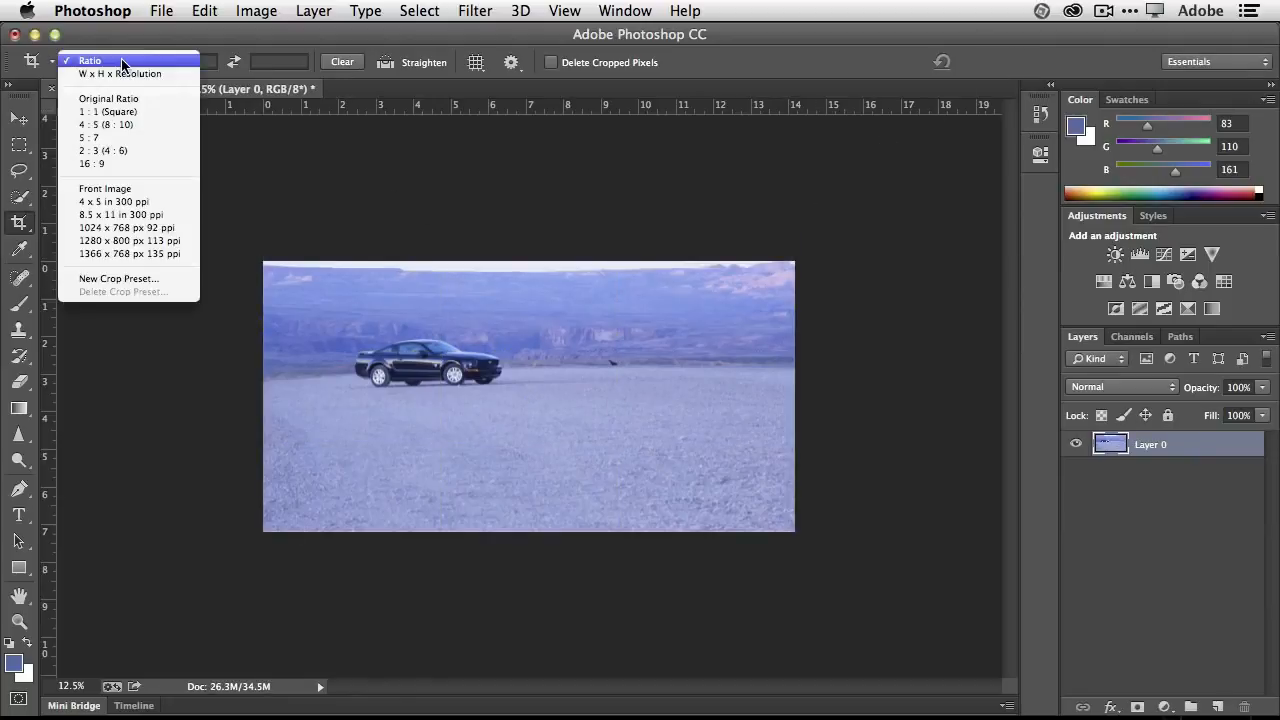
{"action": "left_click", "coordinate": [131, 112]}
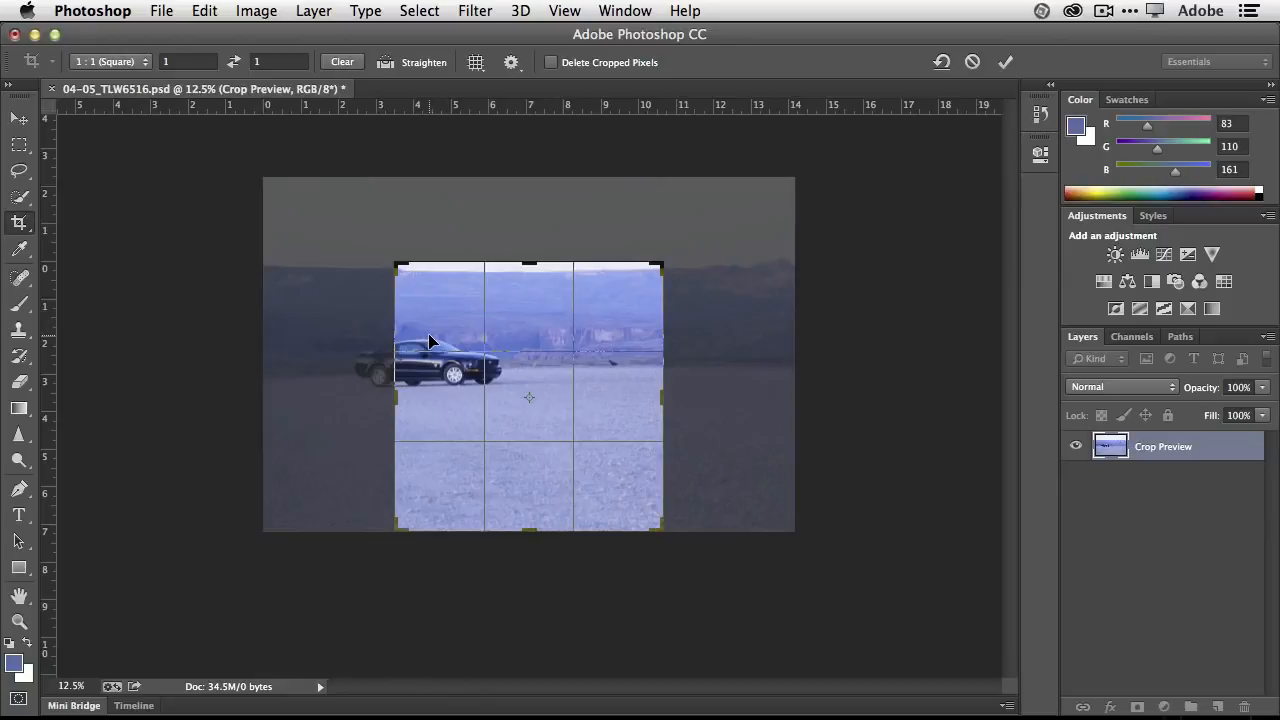
{"action": "left_click_drag", "start_coordinate": [429, 342], "coordinate": [480, 341]}
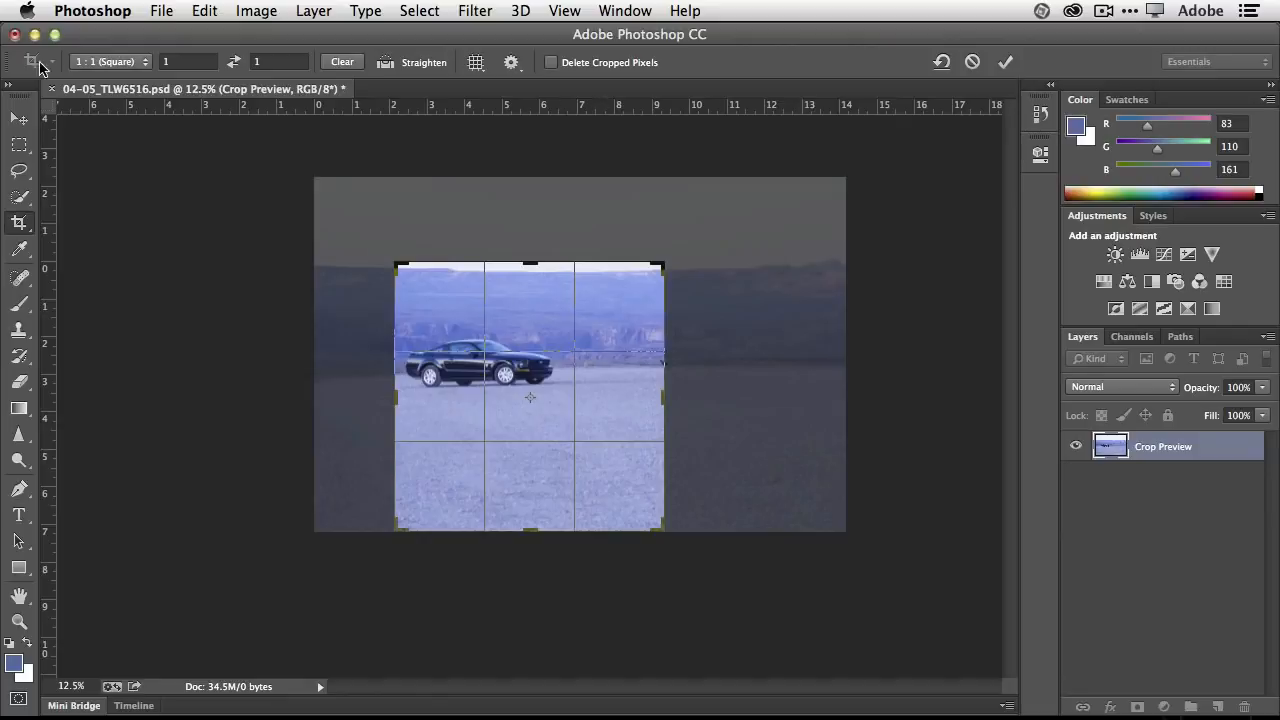
Return the crop to Ratio with cleared values, restore the full-width box with a thin sky strip, and apply it.
{"action": "left_click", "coordinate": [95, 63]}
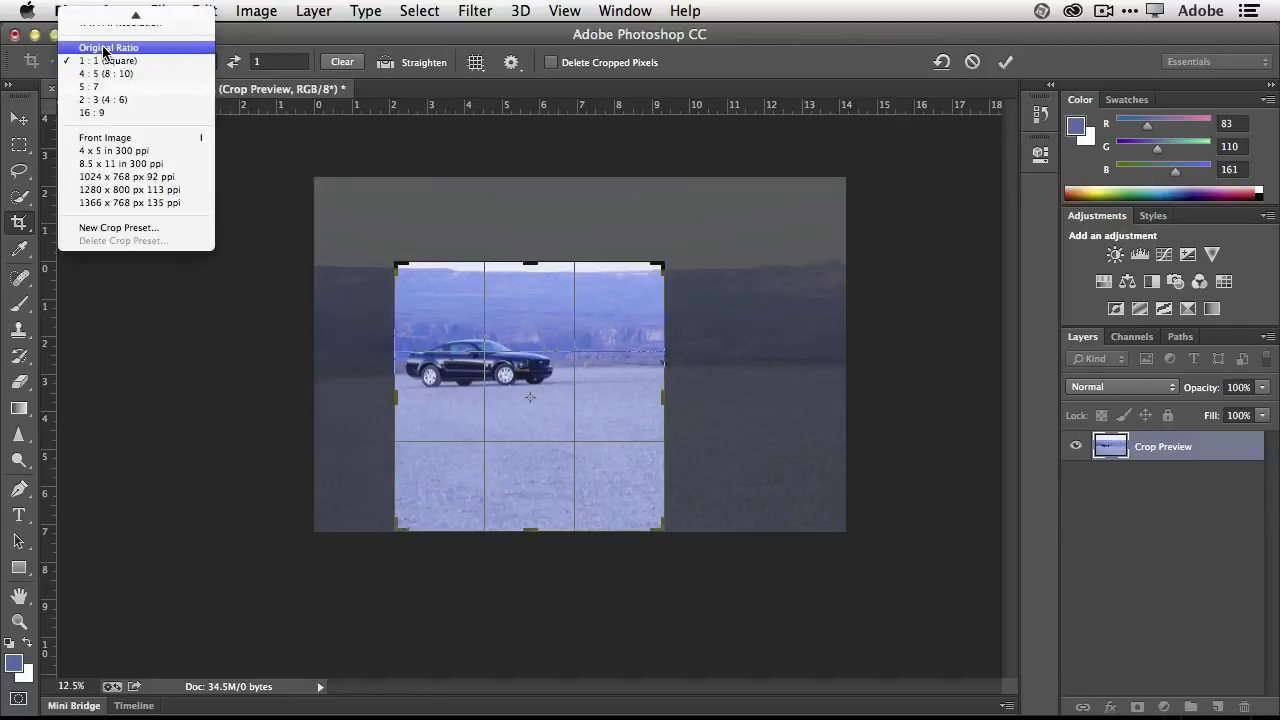
{"action": "left_click", "coordinate": [104, 15]}
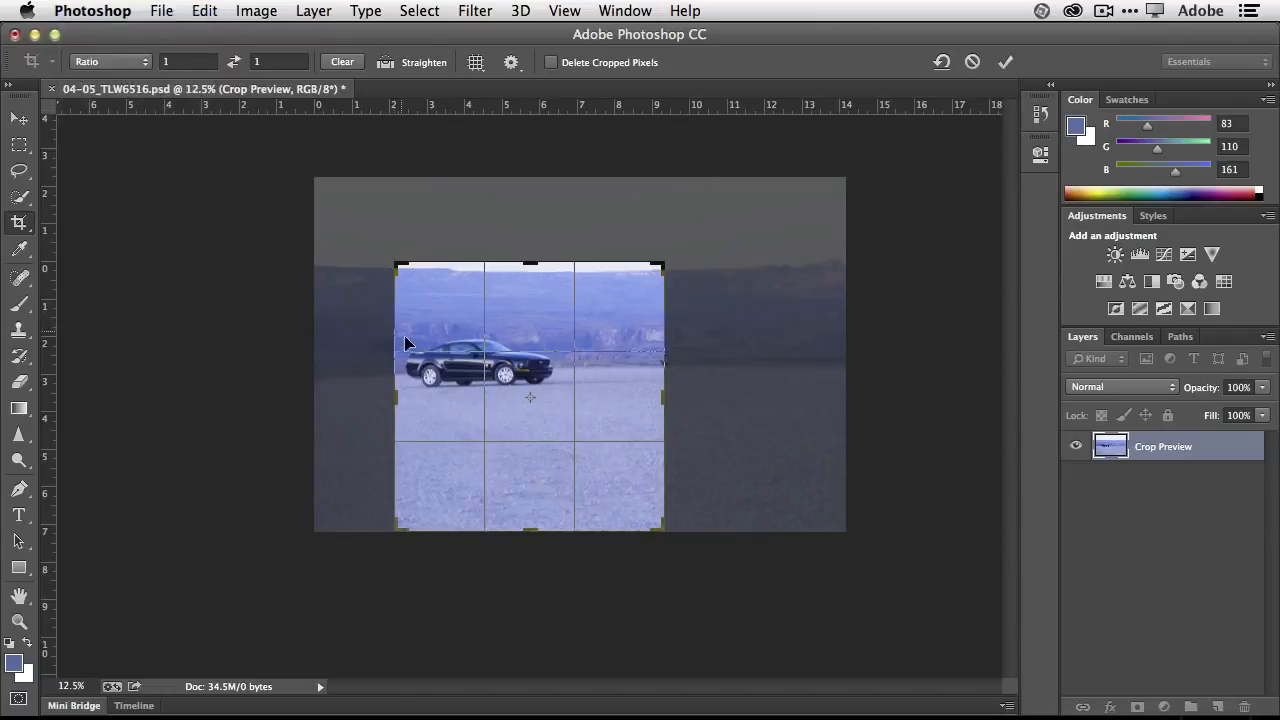
{"action": "left_click_drag", "start_coordinate": [390, 393], "coordinate": [357, 392]}
{"action": "left_click", "coordinate": [342, 62]}
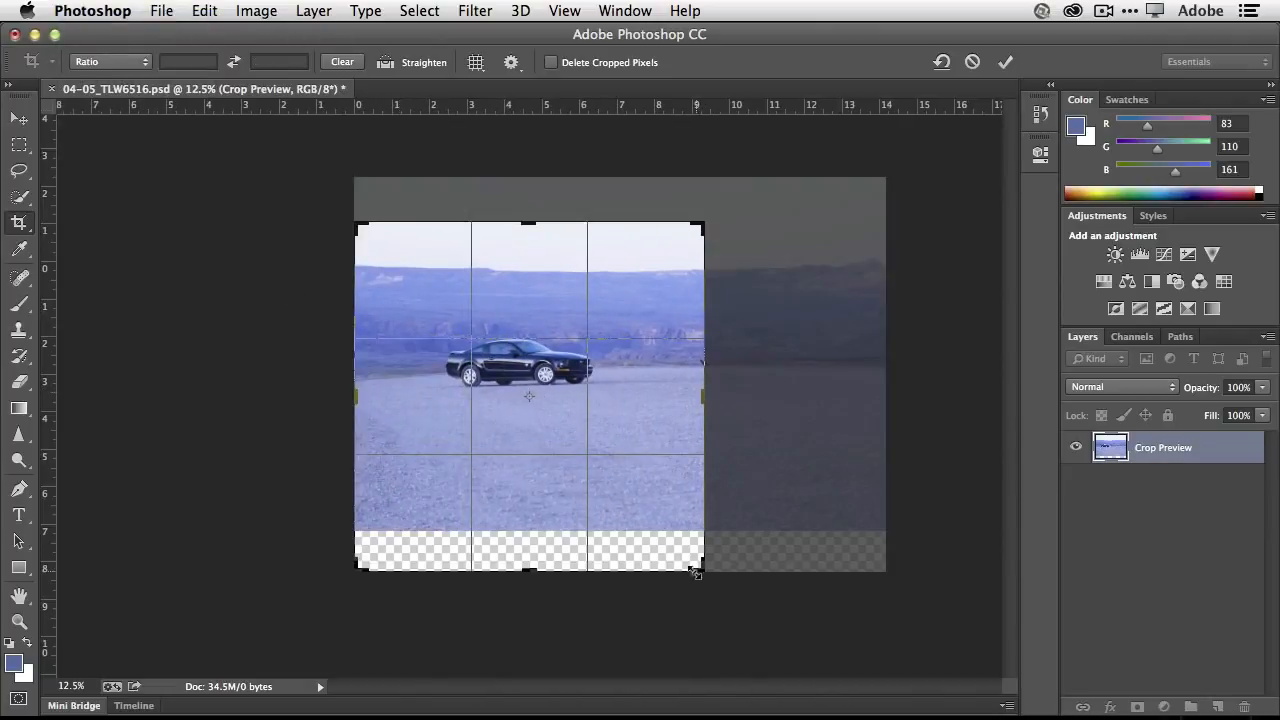
{"action": "left_click_drag", "start_coordinate": [697, 572], "coordinate": [786, 549]}
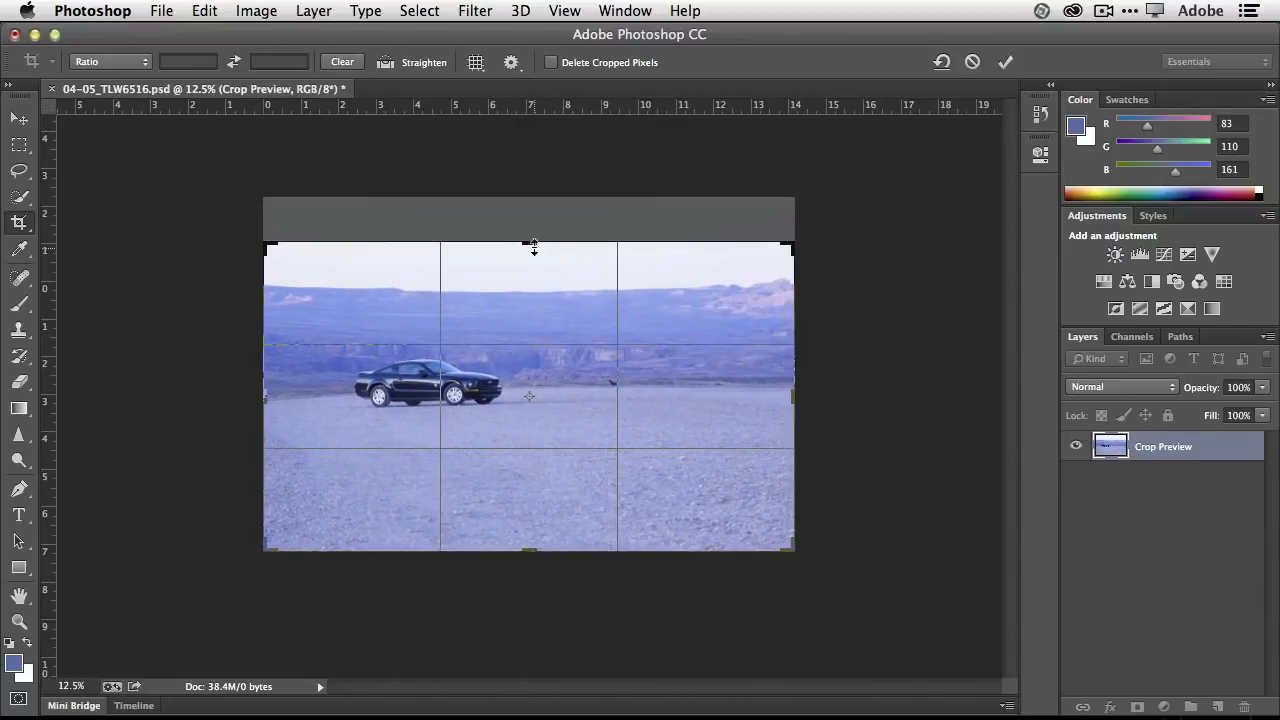
{"action": "left_click_drag", "start_coordinate": [529, 244], "coordinate": [529, 262]}
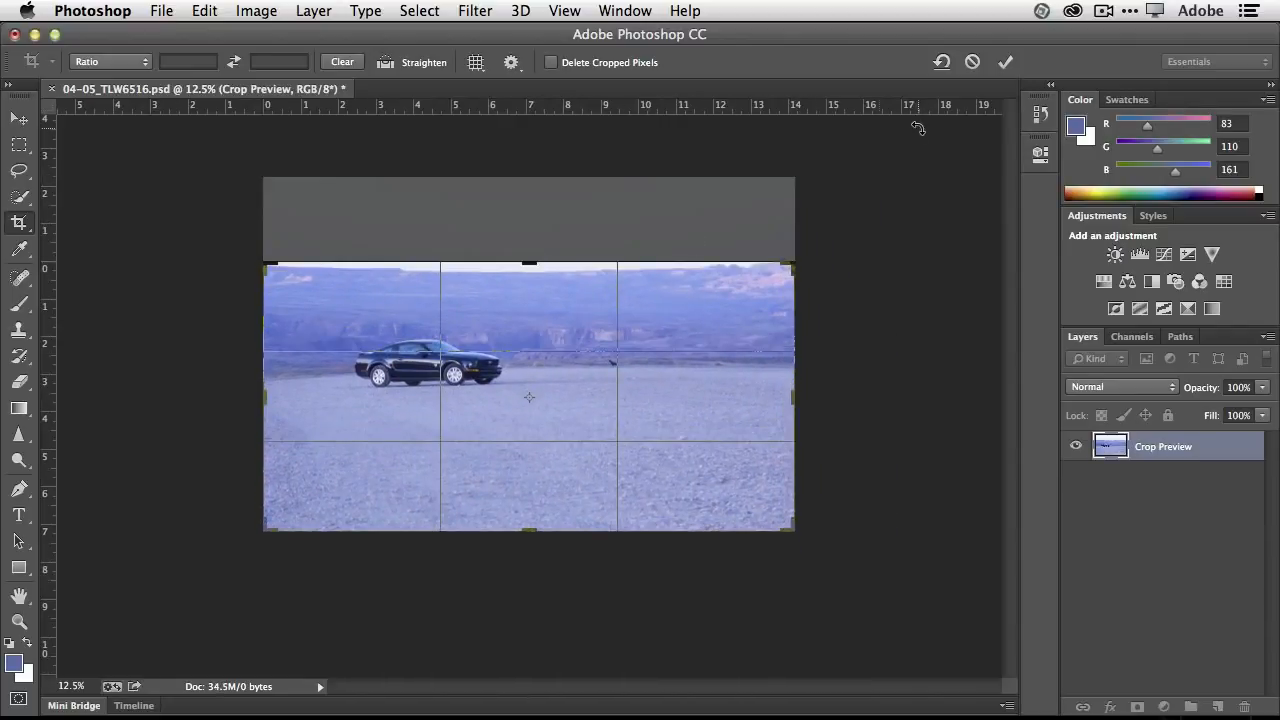
{"action": "left_click", "coordinate": [1004, 64]}
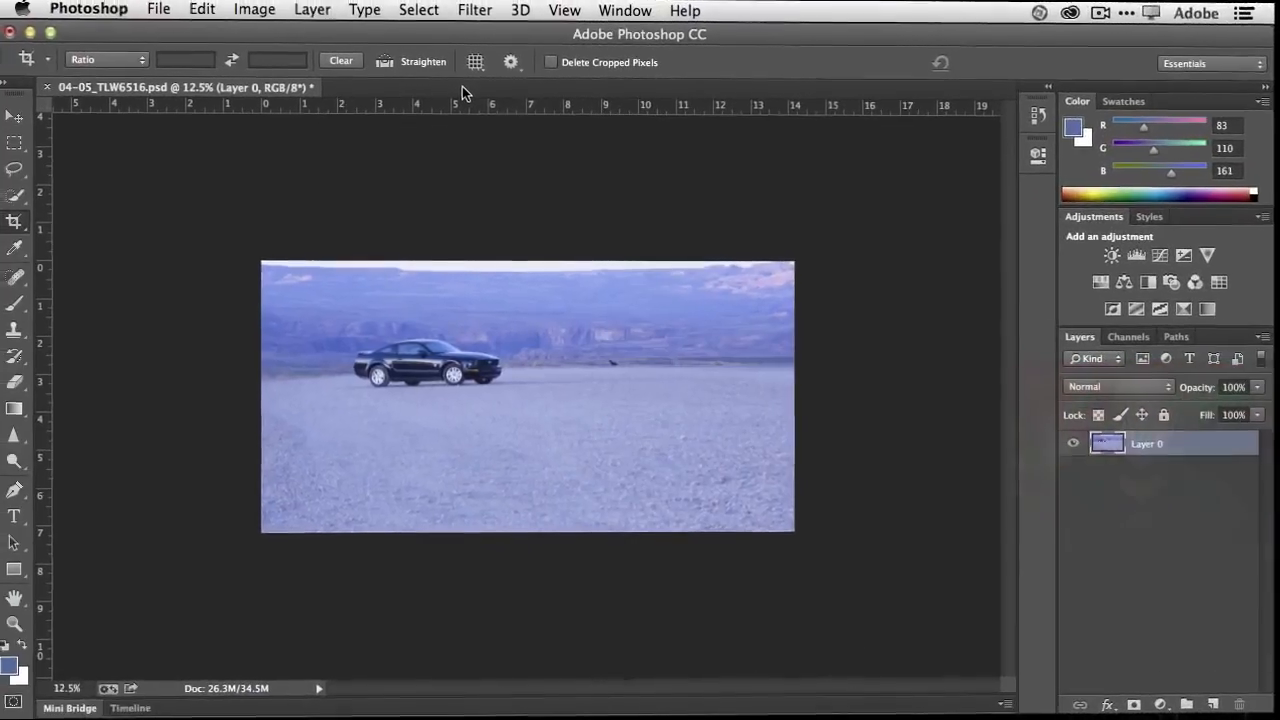
Convert Layer 0 of the car photo into a Smart Object for Smart Filters.
{"action": "left_click", "coordinate": [474, 11]}
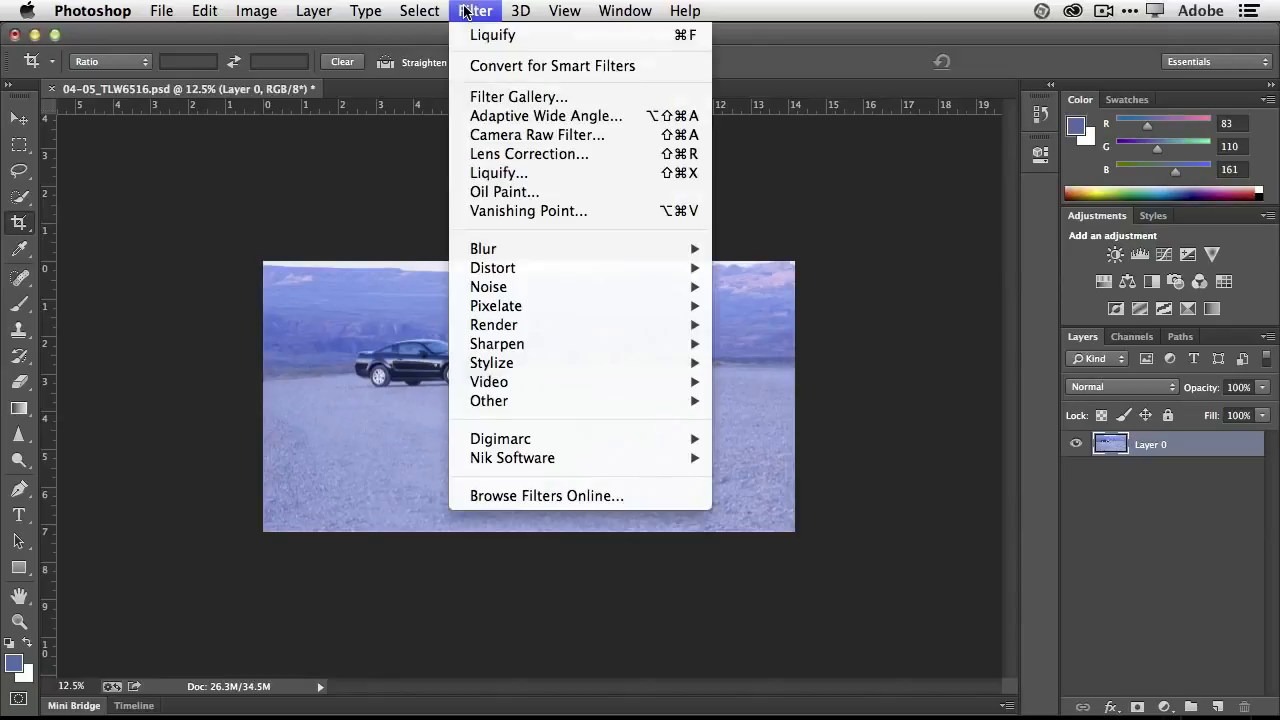
{"action": "left_click", "coordinate": [538, 66]}
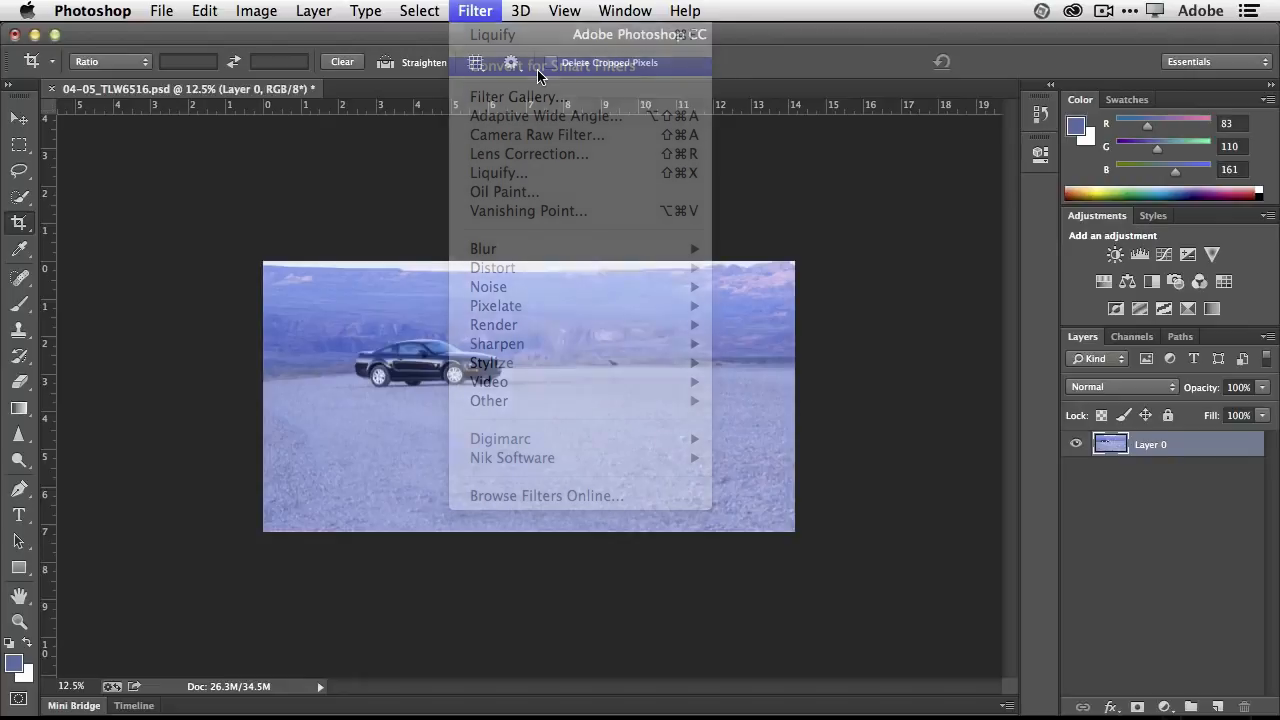
{"action": "key", "text": "Return"}
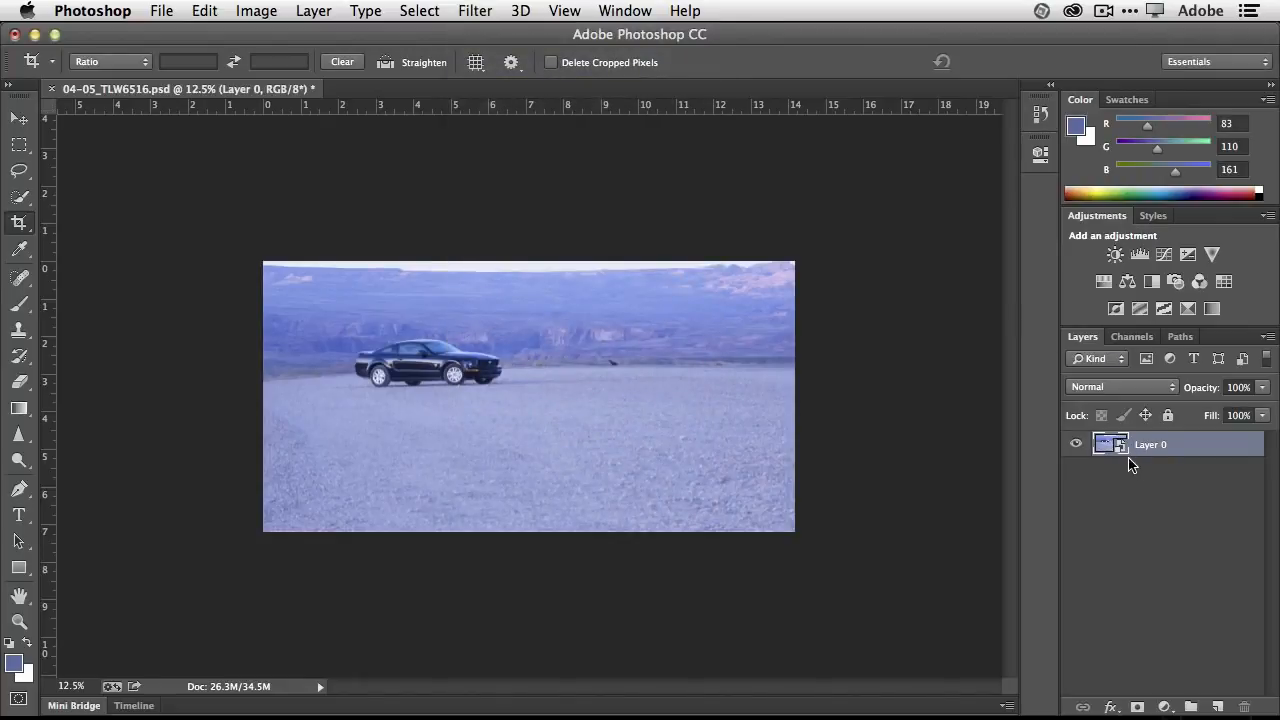
{"action": "key", "text": "alt+super+equal"}
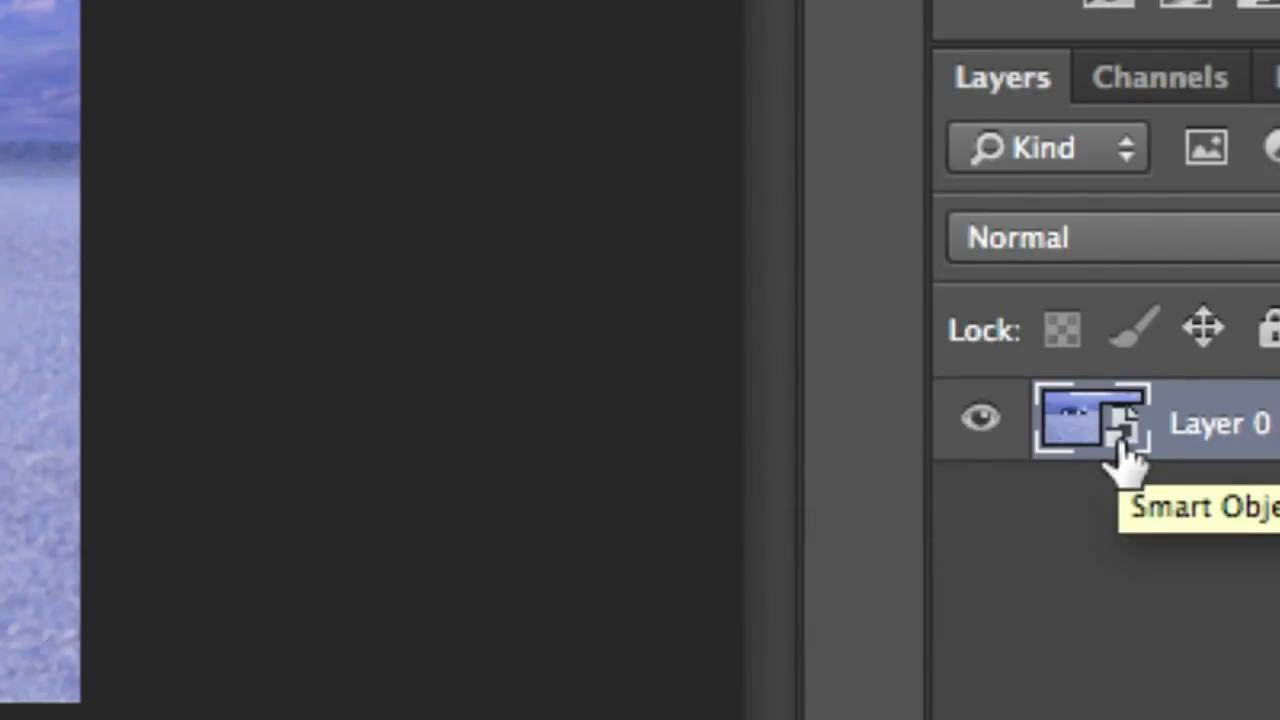
{"action": "key", "text": "alt+super+minus"}
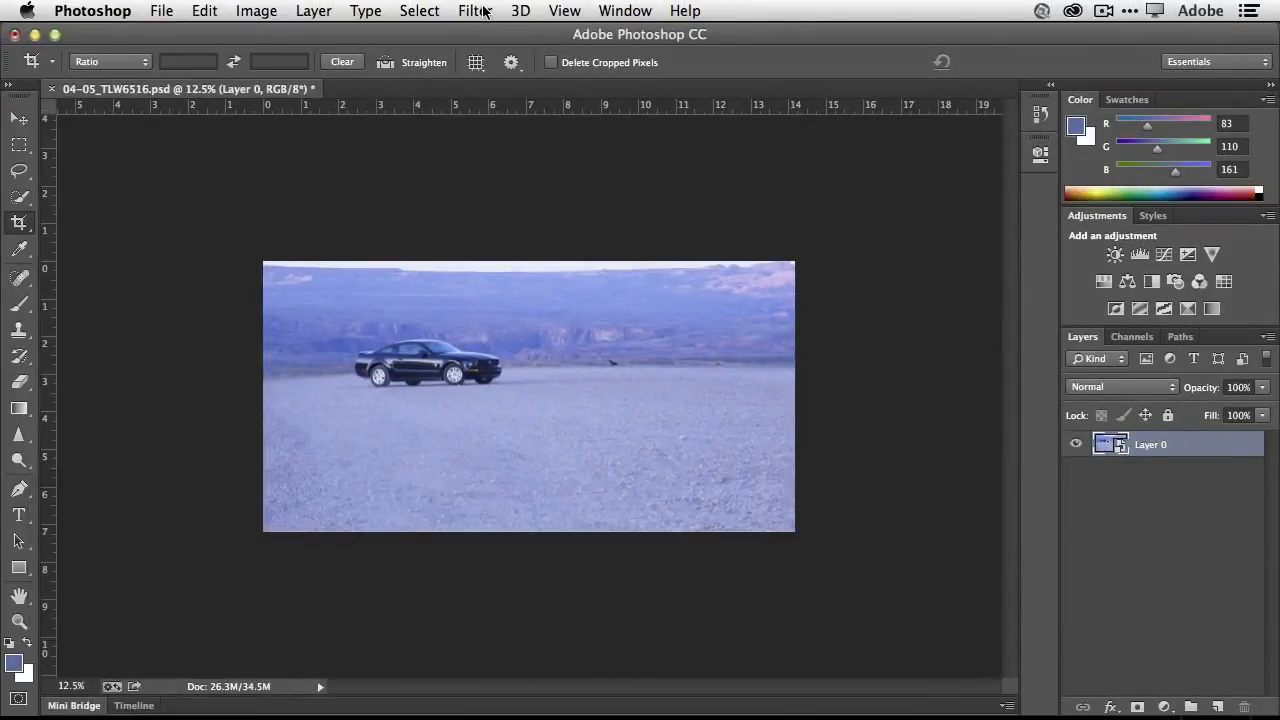
Start the Camera Raw Filter on Layer 0 and neutralise the blue cast by sampling the white balance on the car's dark body.
{"action": "left_click", "coordinate": [487, 12]}
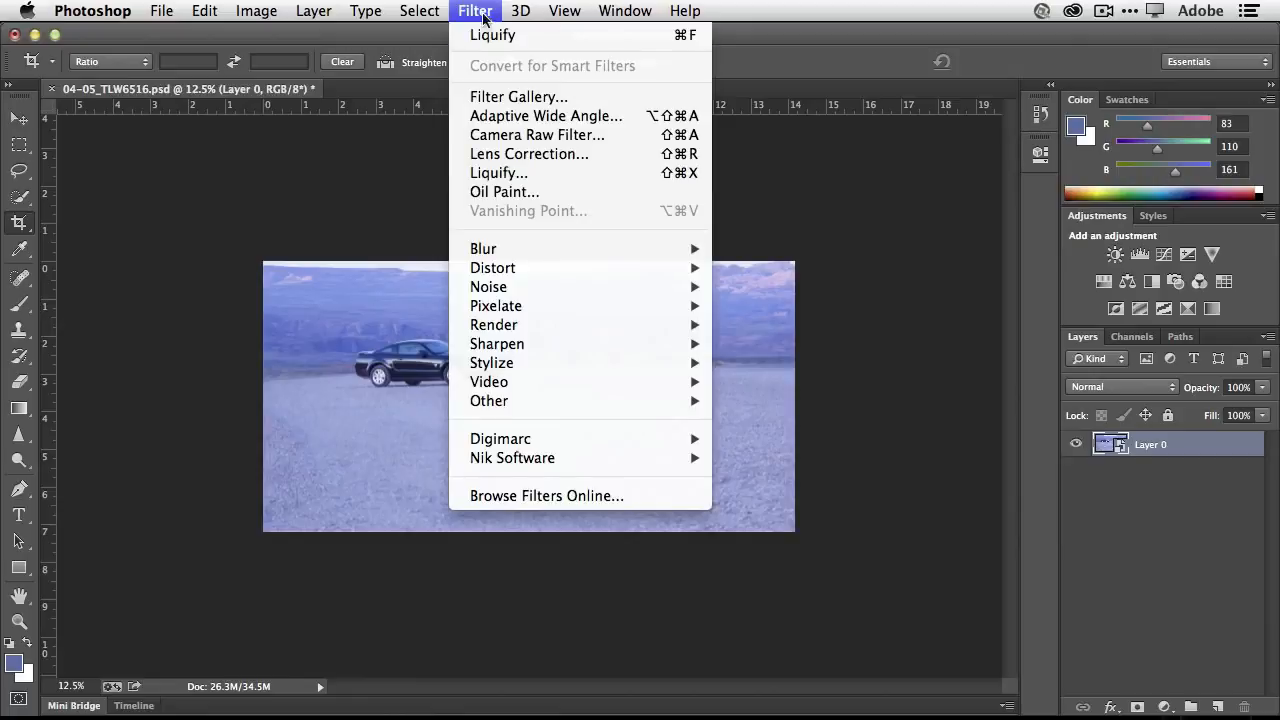
{"action": "left_click", "coordinate": [586, 145]}
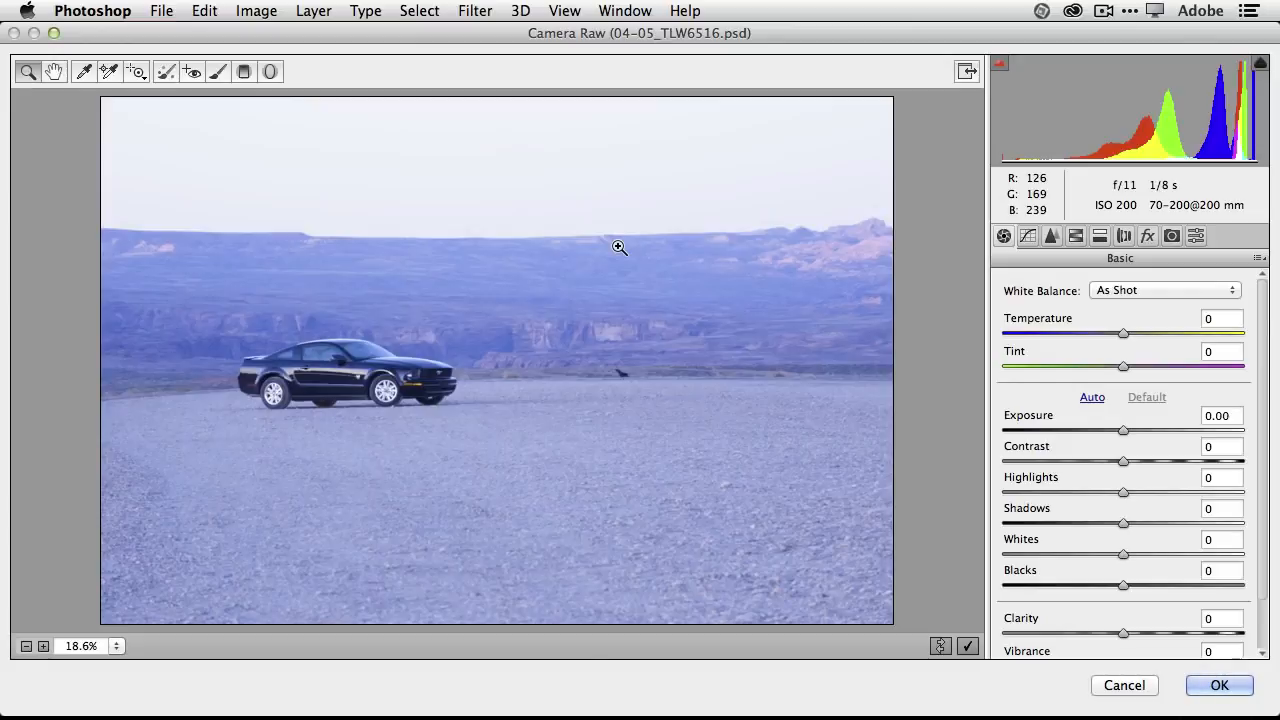
{"action": "left_click", "coordinate": [84, 71]}
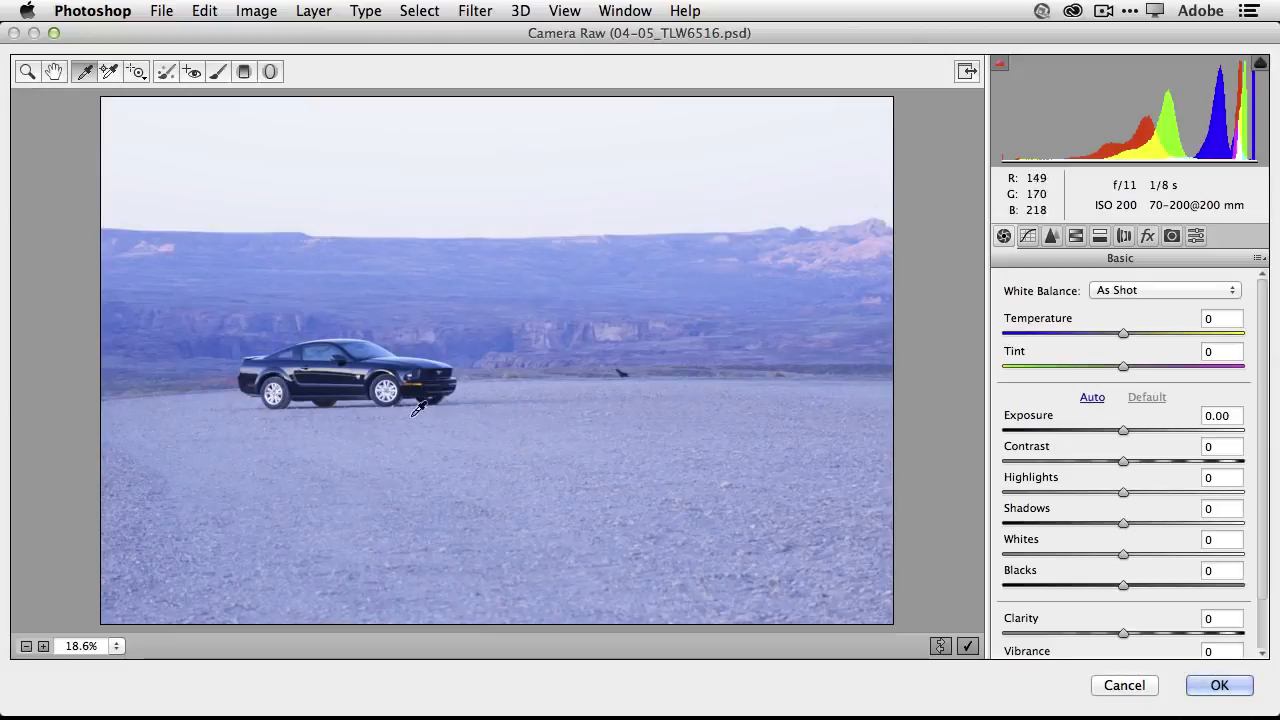
{"action": "left_click", "coordinate": [371, 362]}
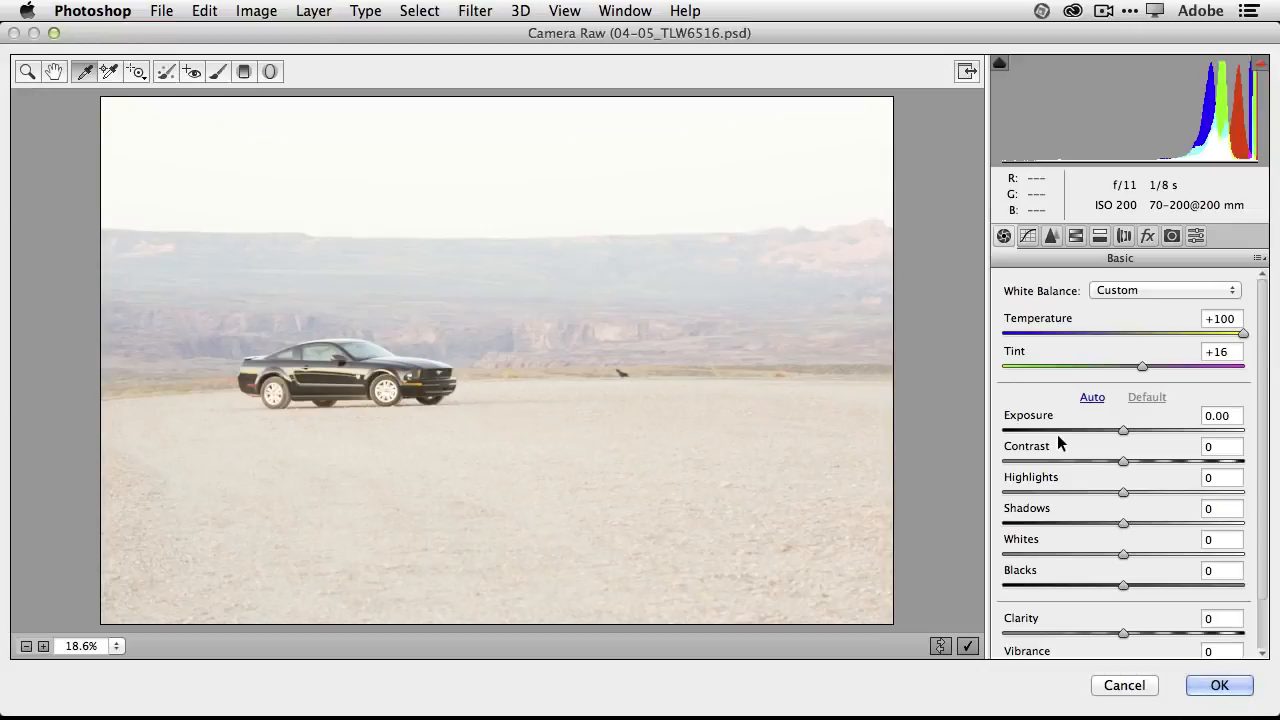
Set the Camera Raw Exposure to -1.15, Blacks to -100 and Contrast to +23.
{"action": "left_click_drag", "start_coordinate": [1121, 431], "coordinate": [1094, 431]}
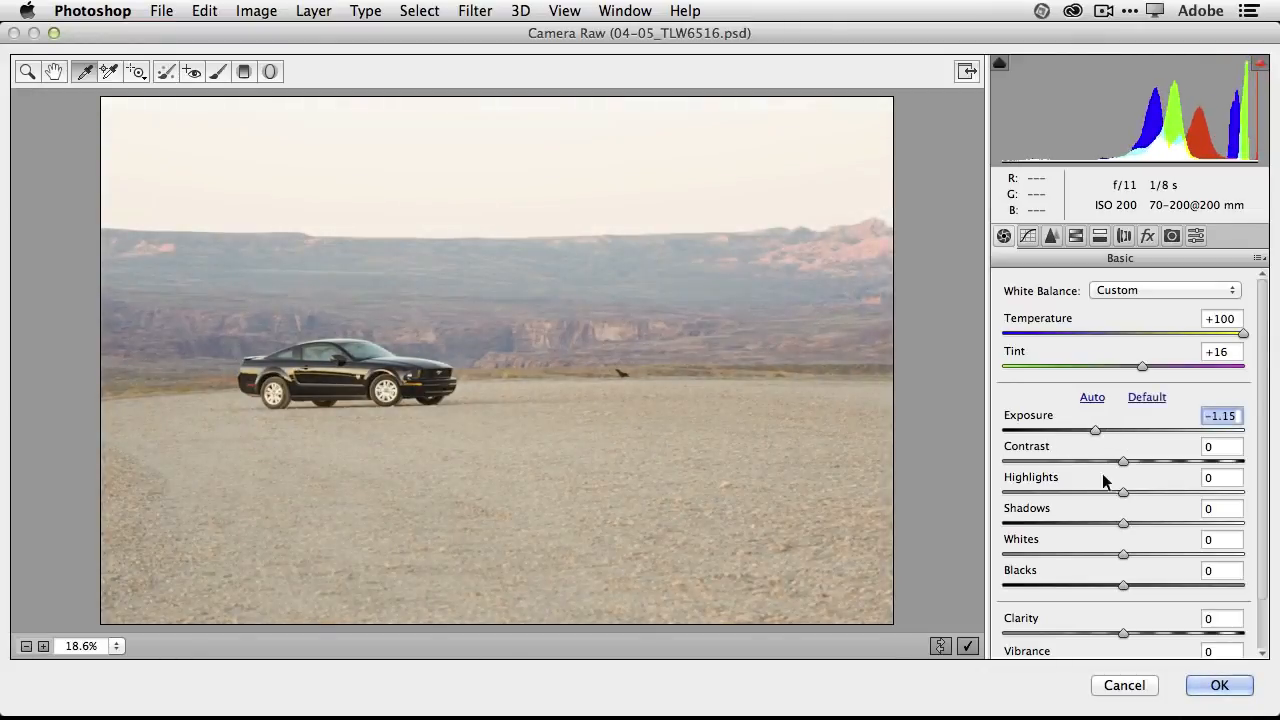
{"action": "left_click_drag", "start_coordinate": [1123, 590], "coordinate": [995, 605]}
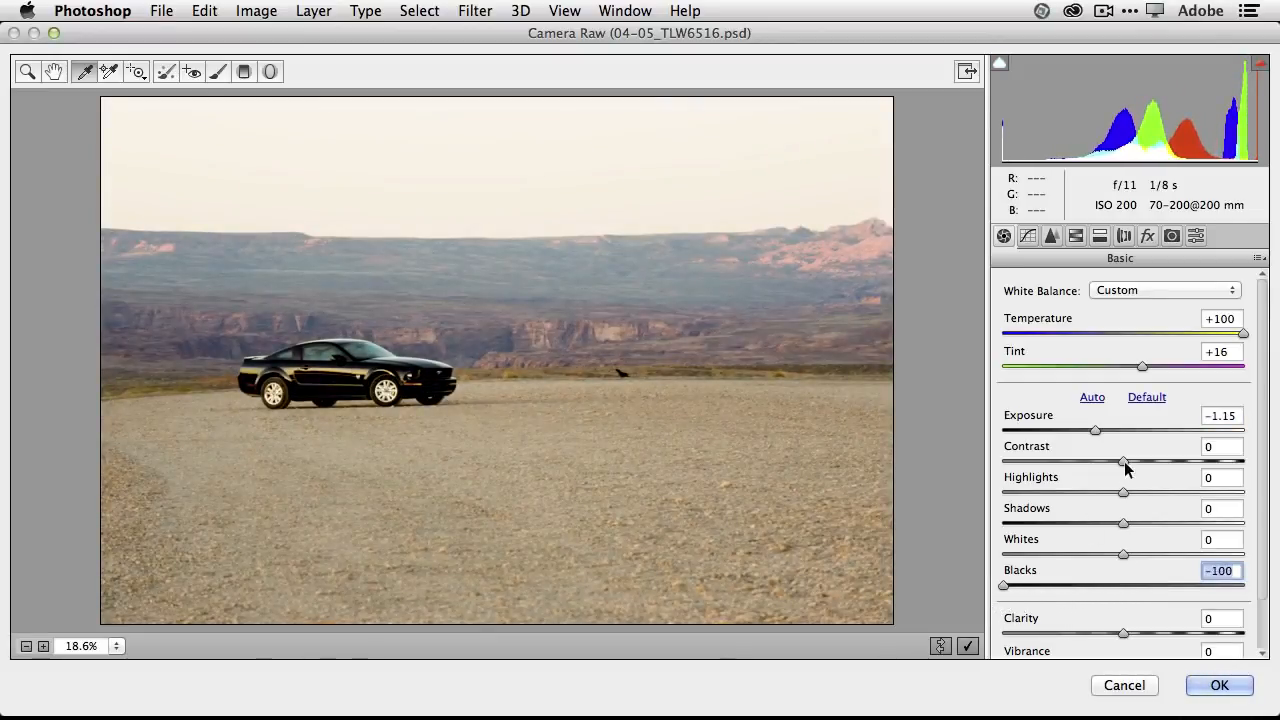
{"action": "left_click_drag", "start_coordinate": [1125, 463], "coordinate": [1153, 458]}
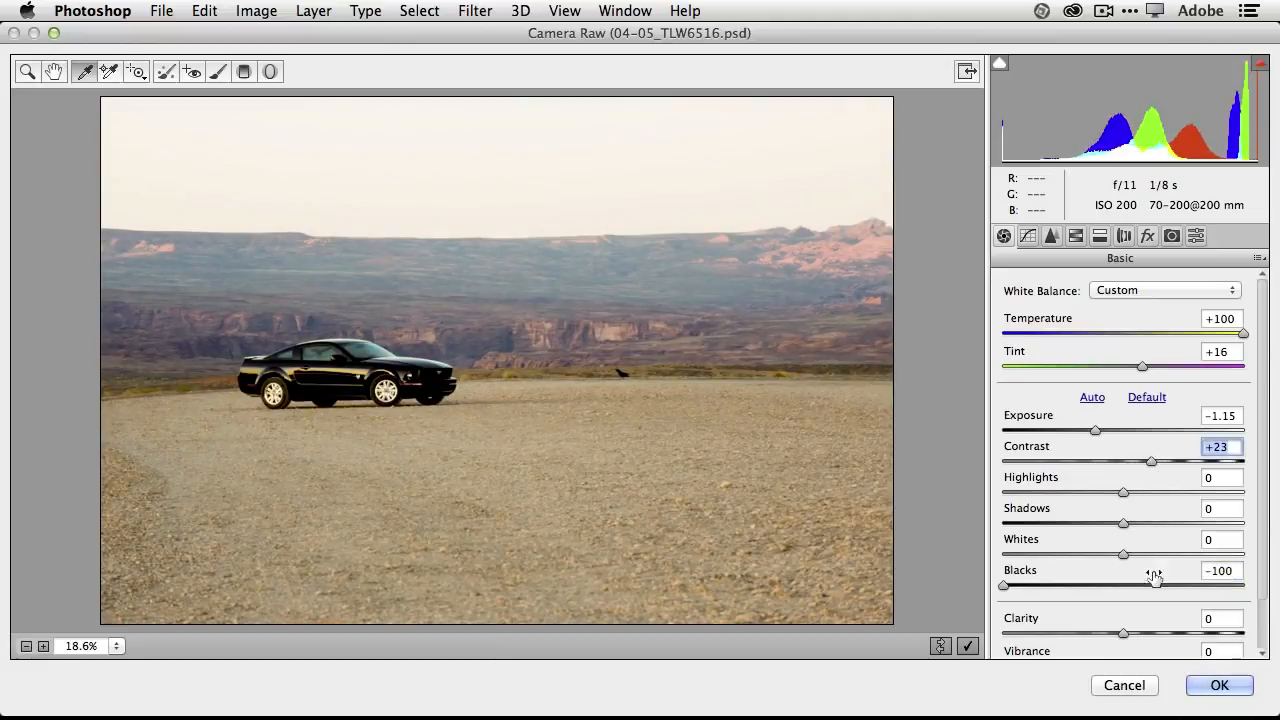
Set the Camera Raw Clarity to +14, Vibrance to +16 and Saturation to +14.
{"action": "scroll", "coordinate": [1158, 570], "scroll_direction": "down", "scroll_amount": 3}
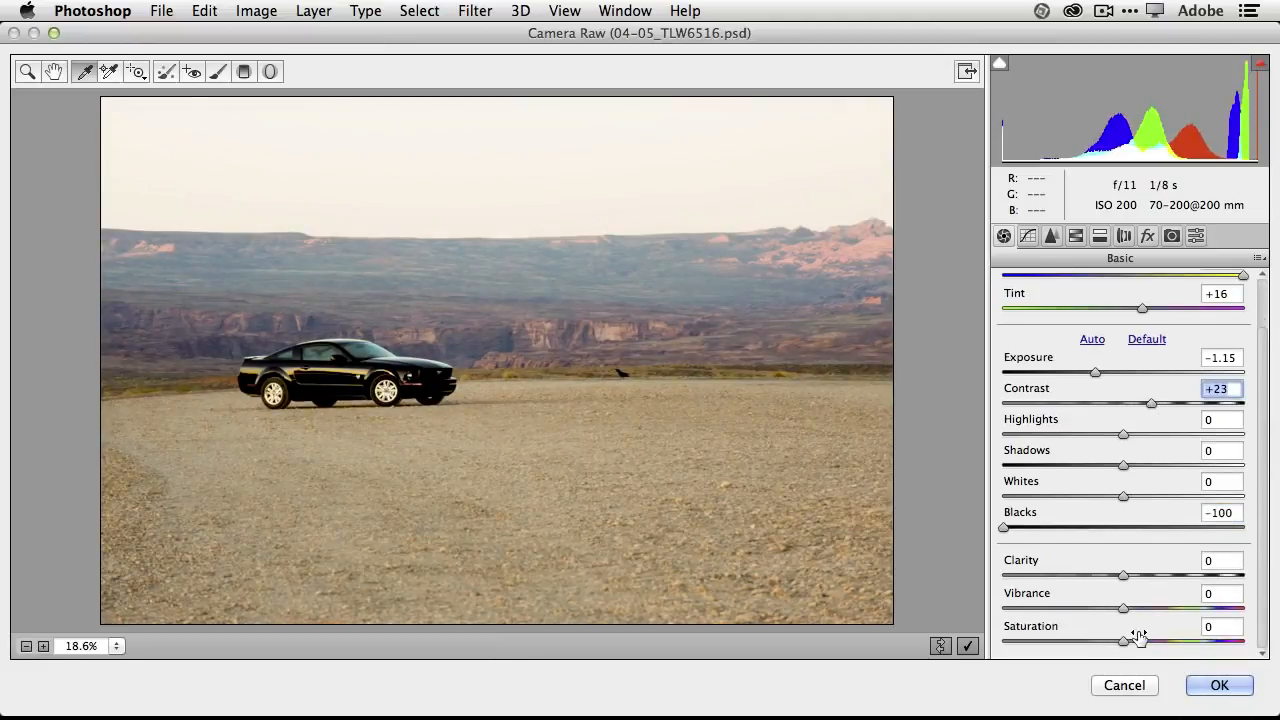
{"action": "left_click_drag", "start_coordinate": [1125, 646], "coordinate": [1144, 577]}
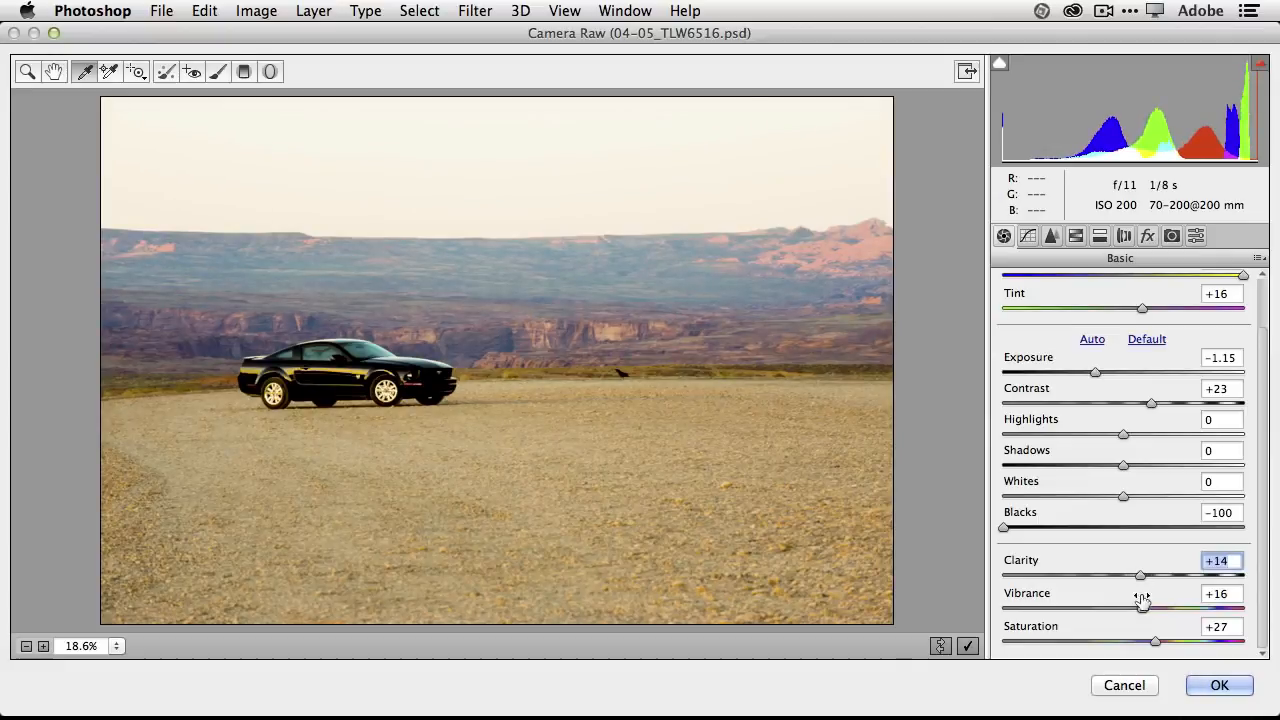
{"action": "left_click_drag", "start_coordinate": [1155, 642], "coordinate": [1140, 650]}
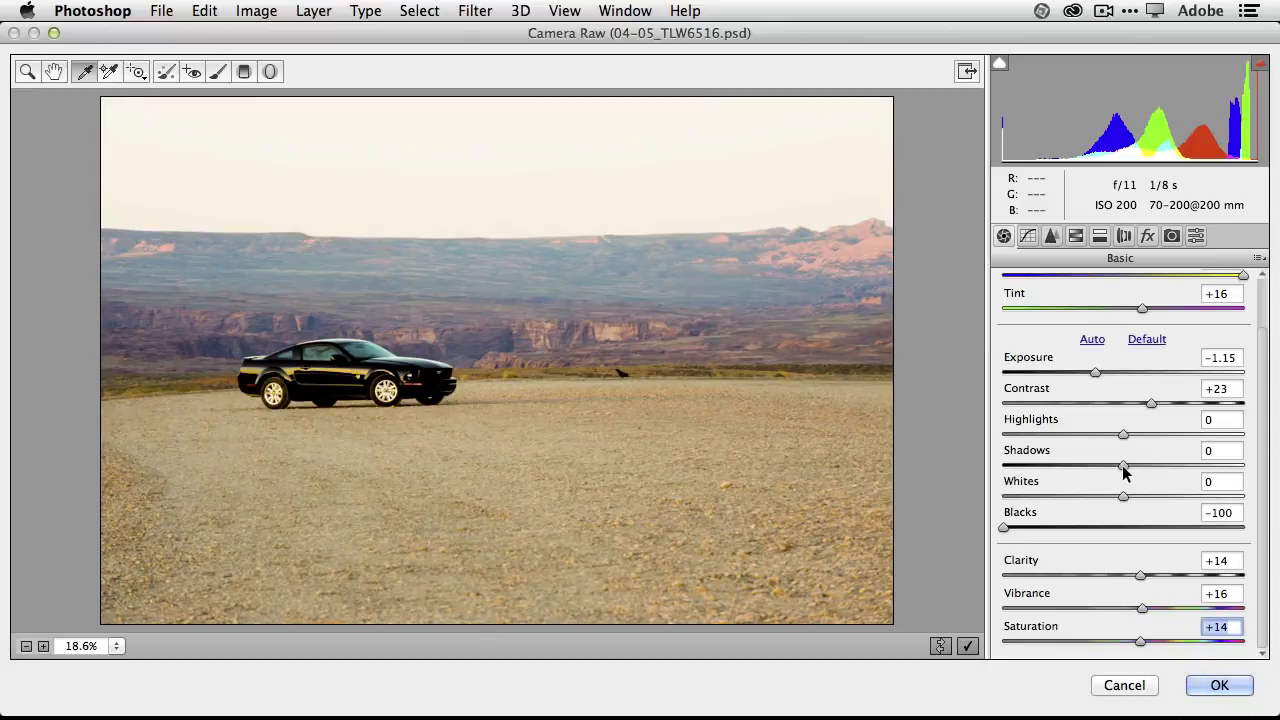
Set Shadows to -78, Whites to -21, Contrast to +28 and Blacks to -84, and apply the Camera Raw Filter.
{"action": "left_click_drag", "start_coordinate": [1120, 467], "coordinate": [1034, 480]}
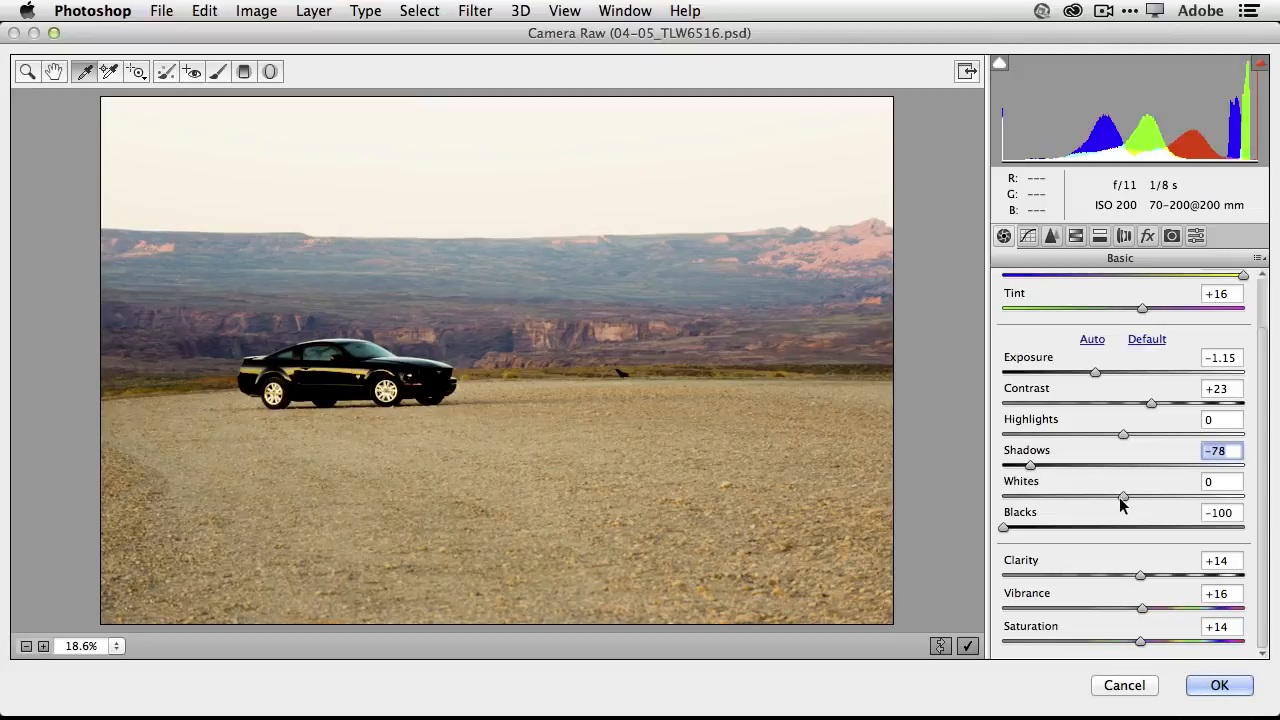
{"action": "left_click_drag", "start_coordinate": [1123, 497], "coordinate": [1097, 497]}
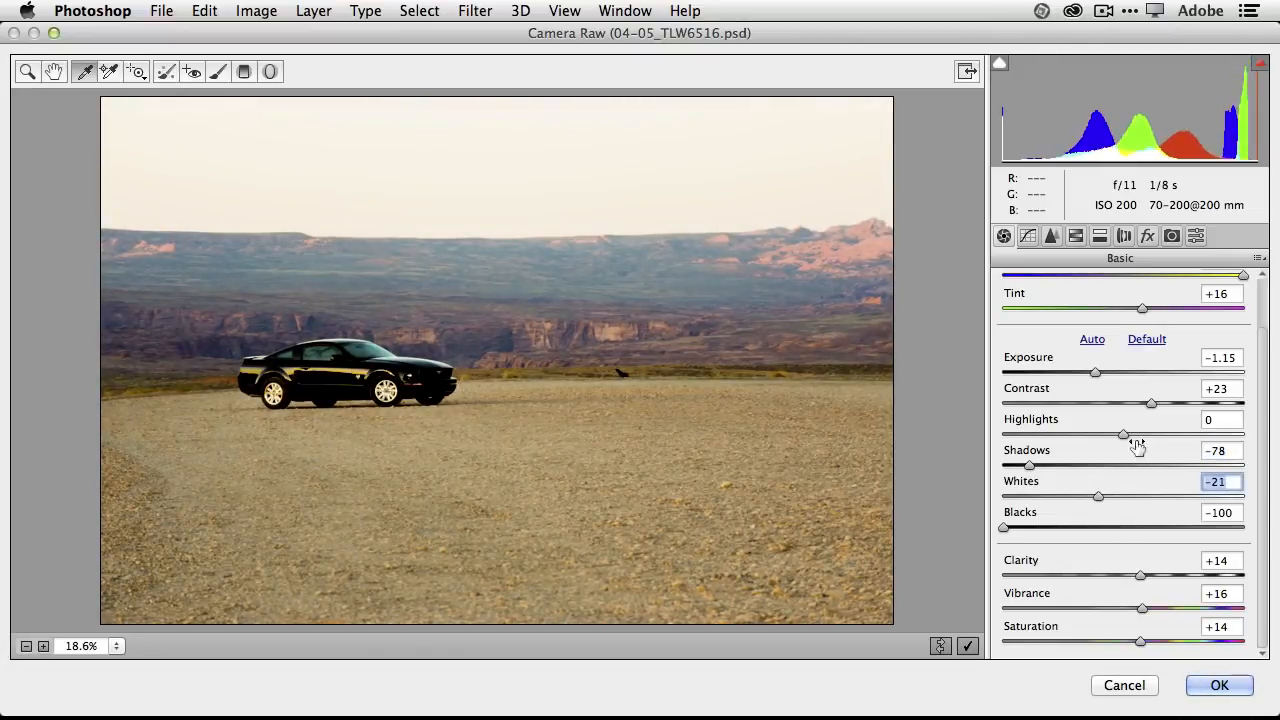
{"action": "left_click_drag", "start_coordinate": [1148, 401], "coordinate": [1156, 401]}
{"action": "left_click_drag", "start_coordinate": [1097, 373], "coordinate": [1091, 373]}
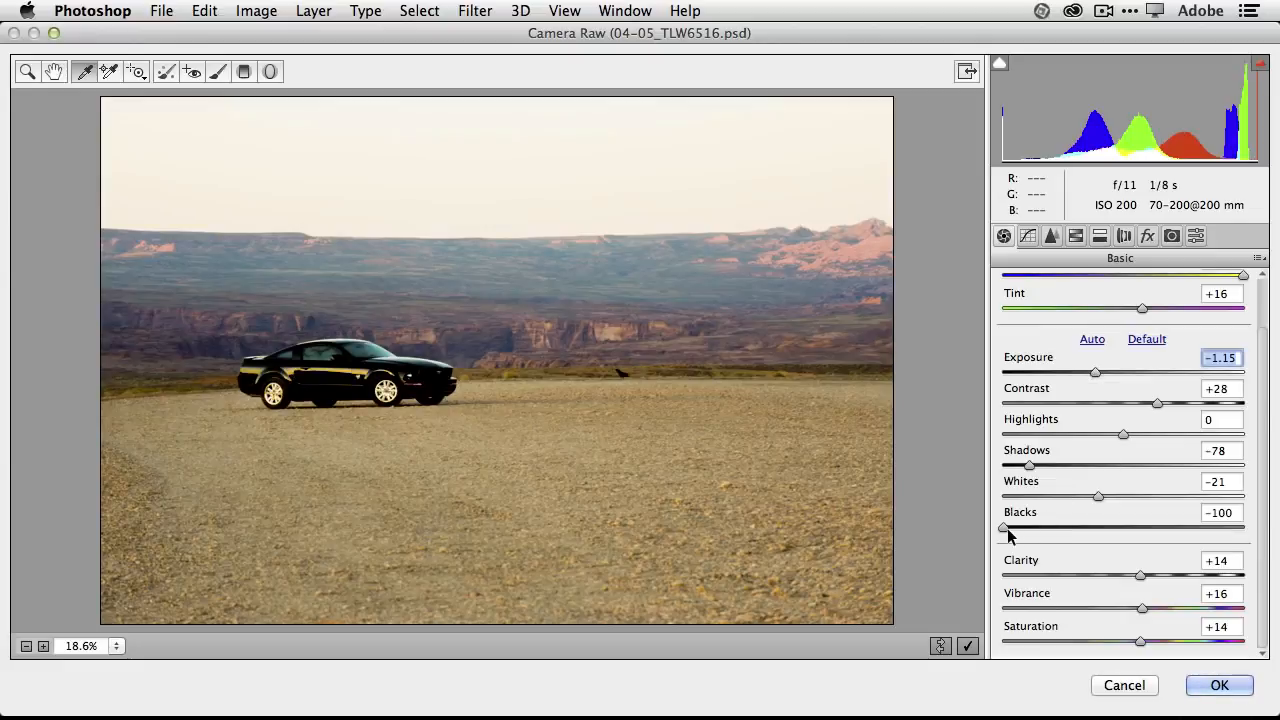
{"action": "left_click_drag", "start_coordinate": [1006, 528], "coordinate": [1025, 530]}
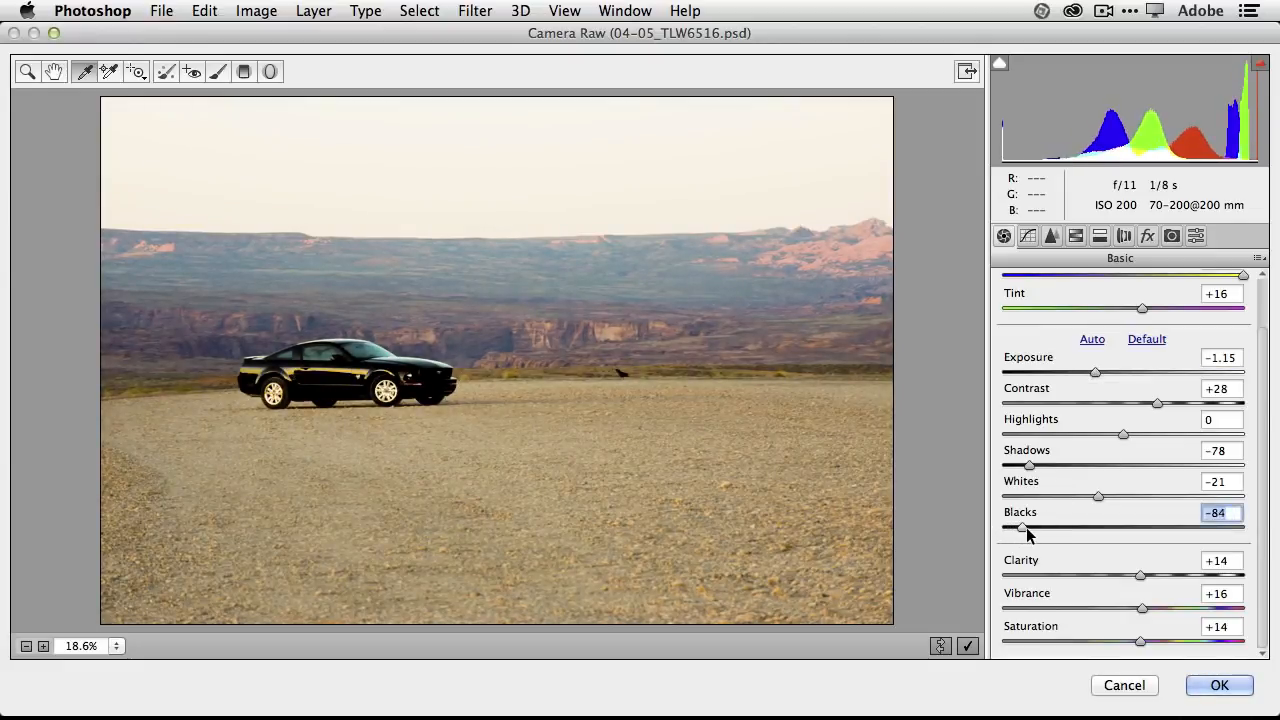
{"action": "left_click", "coordinate": [1214, 685]}
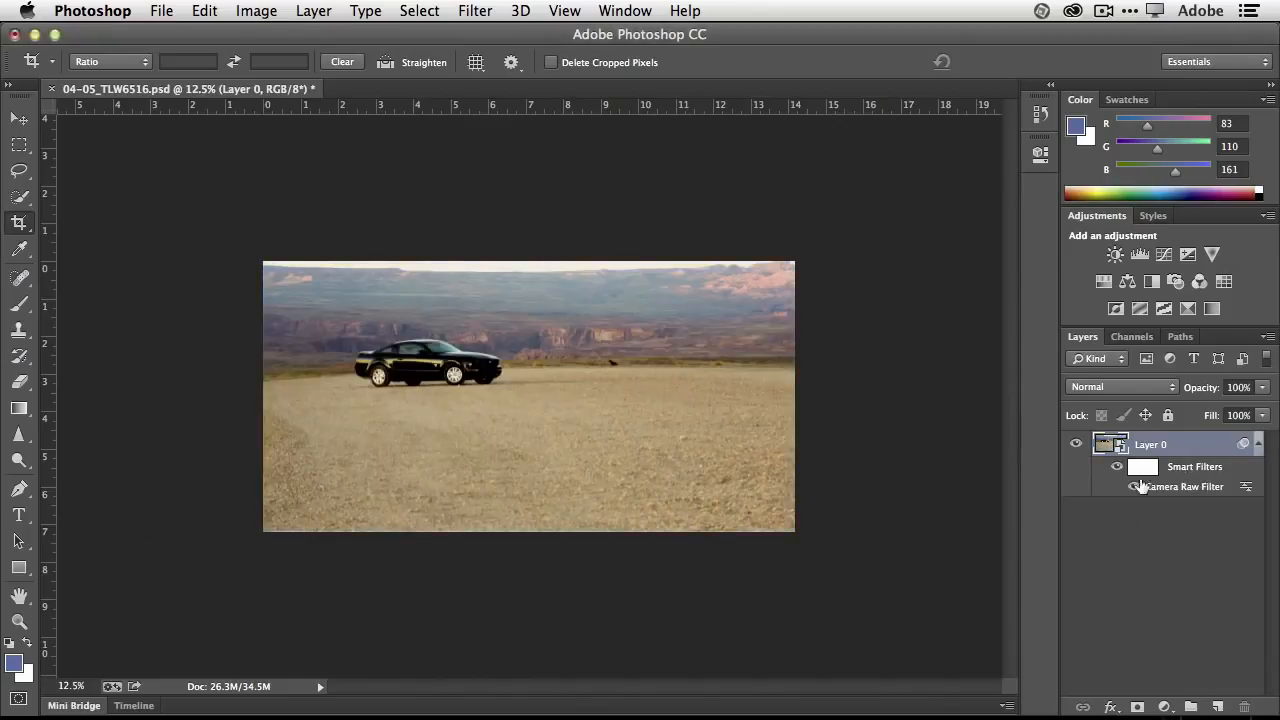
Compare the photo before and after the Camera Raw correction by hiding and showing the layer's Smart Filters.
{"action": "left_click", "coordinate": [1077, 445]}
{"action": "left_click", "coordinate": [1077, 445]}
{"action": "left_click", "coordinate": [1119, 468]}
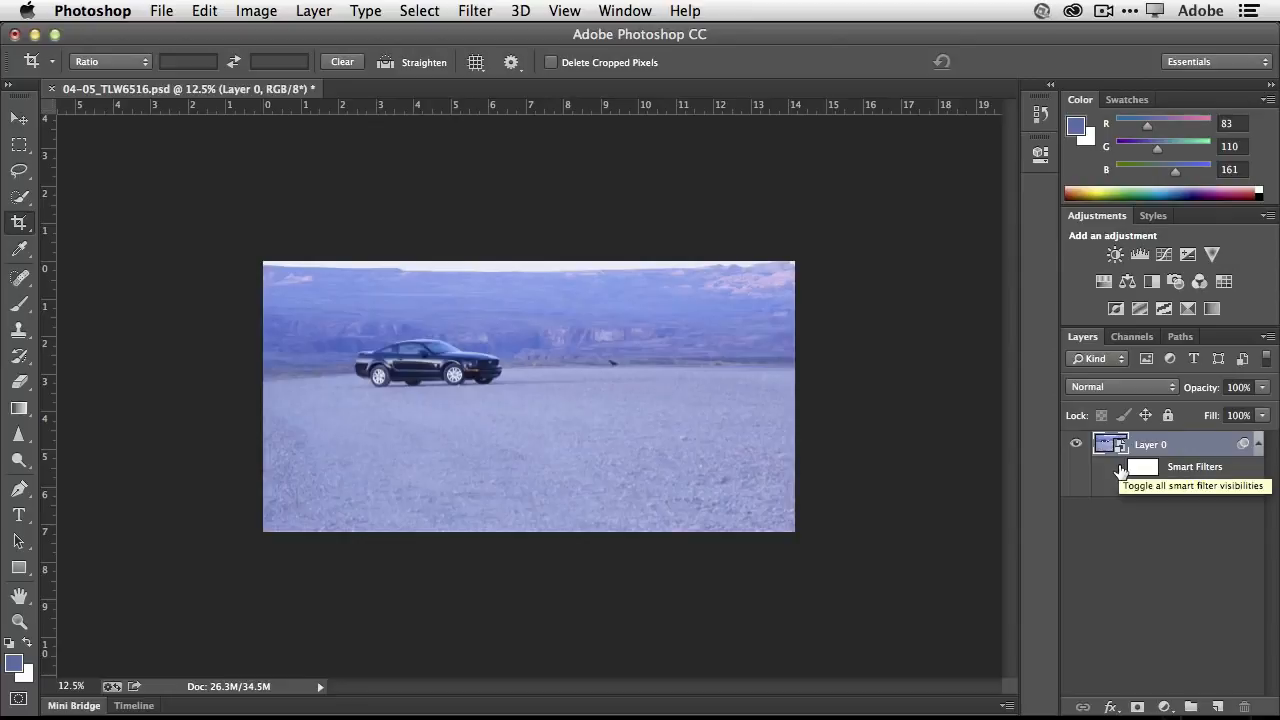
{"action": "left_click", "coordinate": [1119, 468]}
{"action": "left_click", "coordinate": [1119, 468]}
{"action": "left_click", "coordinate": [1119, 468]}
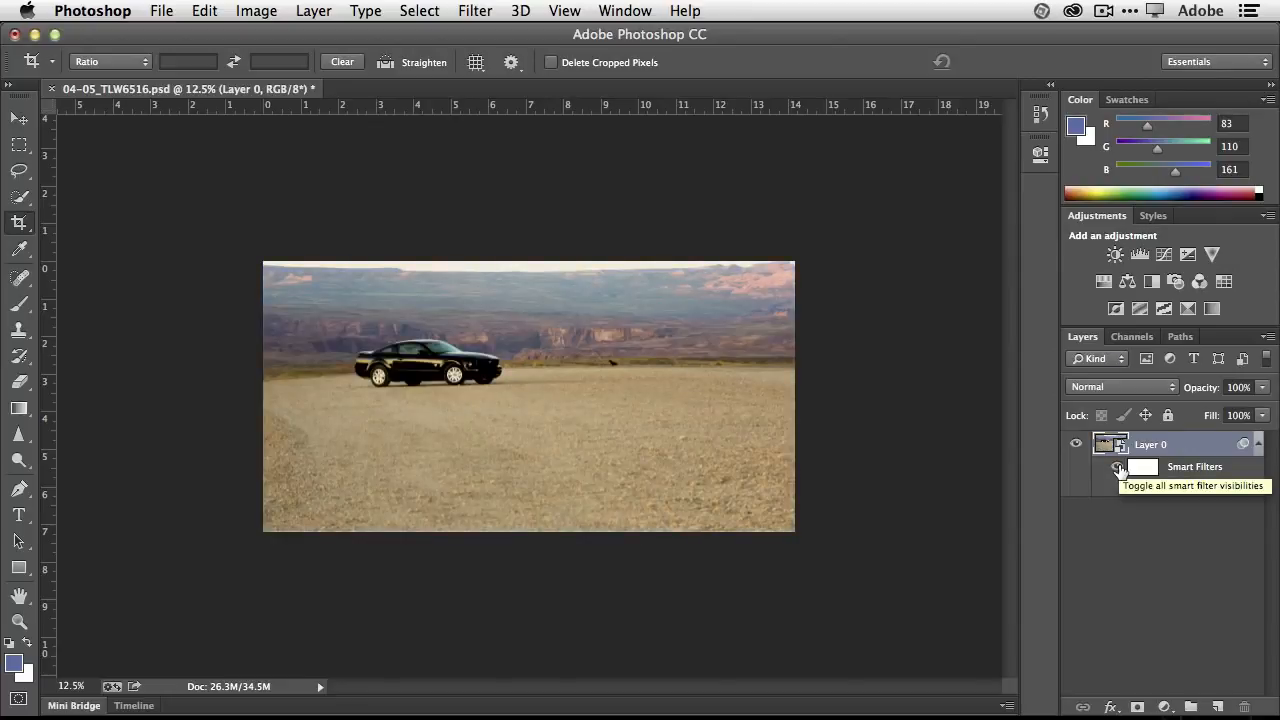
{"action": "left_click", "coordinate": [1119, 468]}
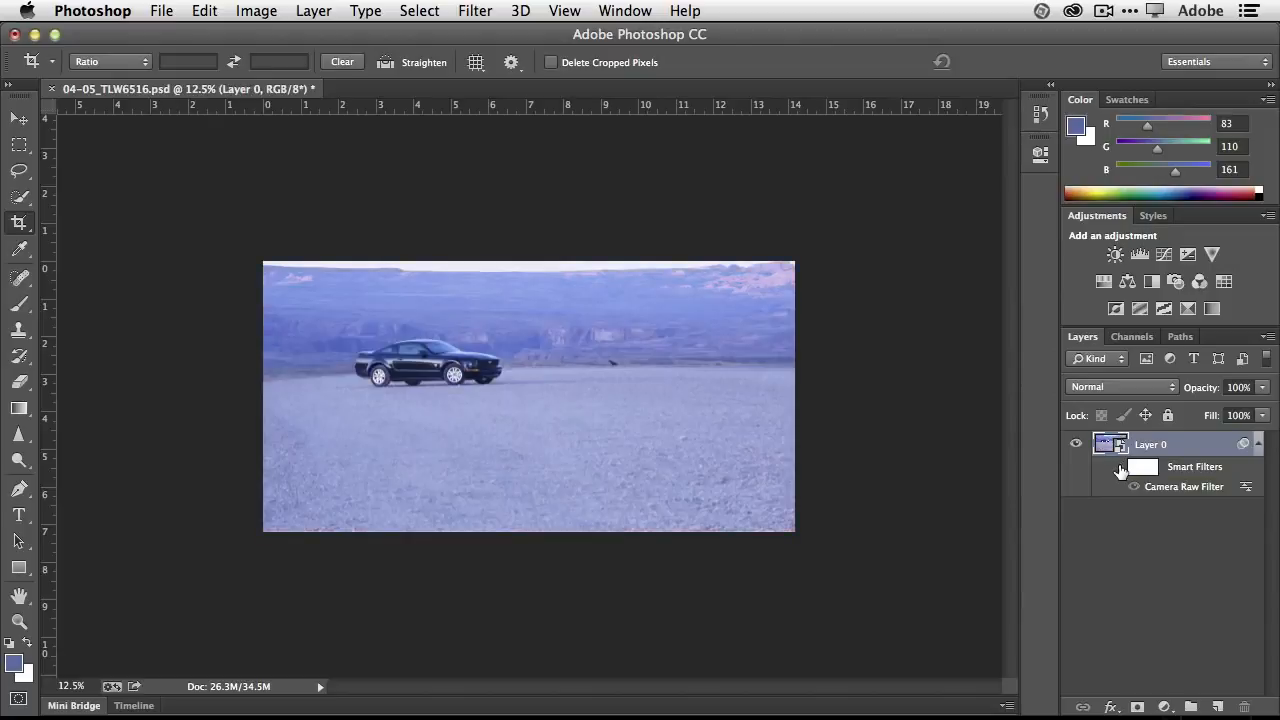
{"action": "left_click", "coordinate": [1119, 468]}
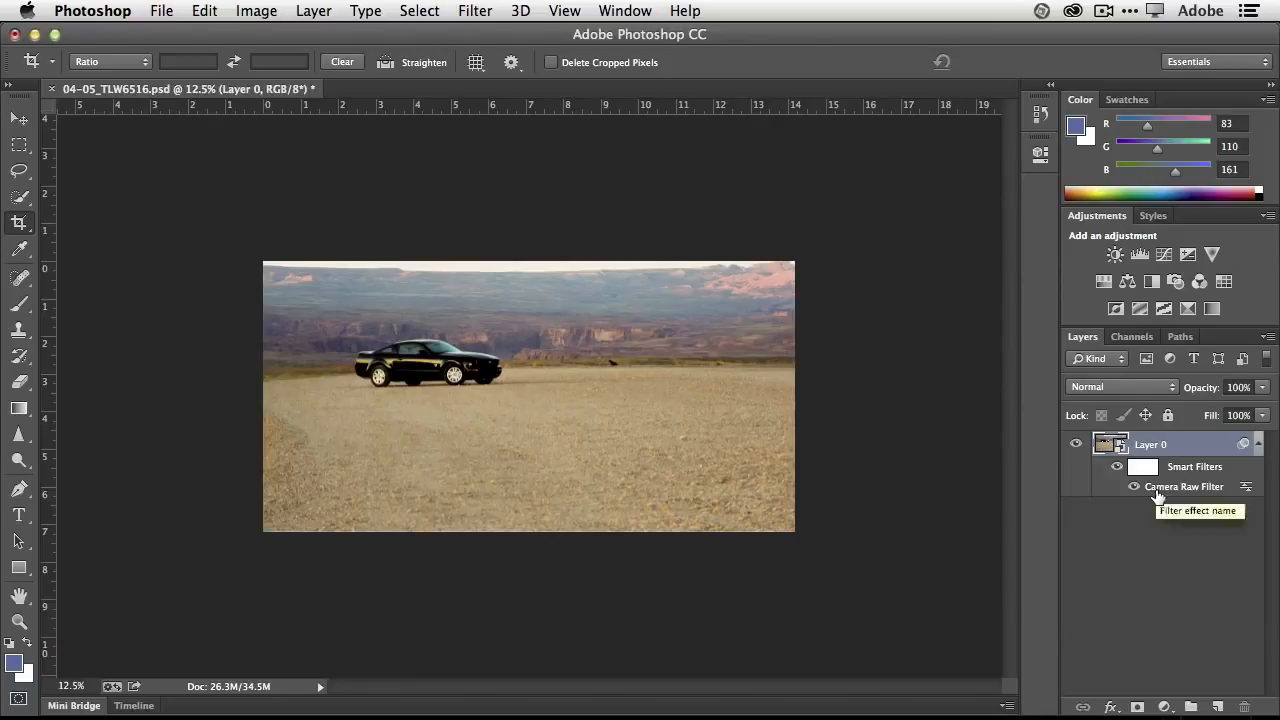
Reopen the Camera Raw Smart Filter, set Contrast to +18 and Blacks to -74, and apply the changes.
{"action": "key", "text": "alt+super+equal"}
{"action": "key", "text": "alt+super+minus"}
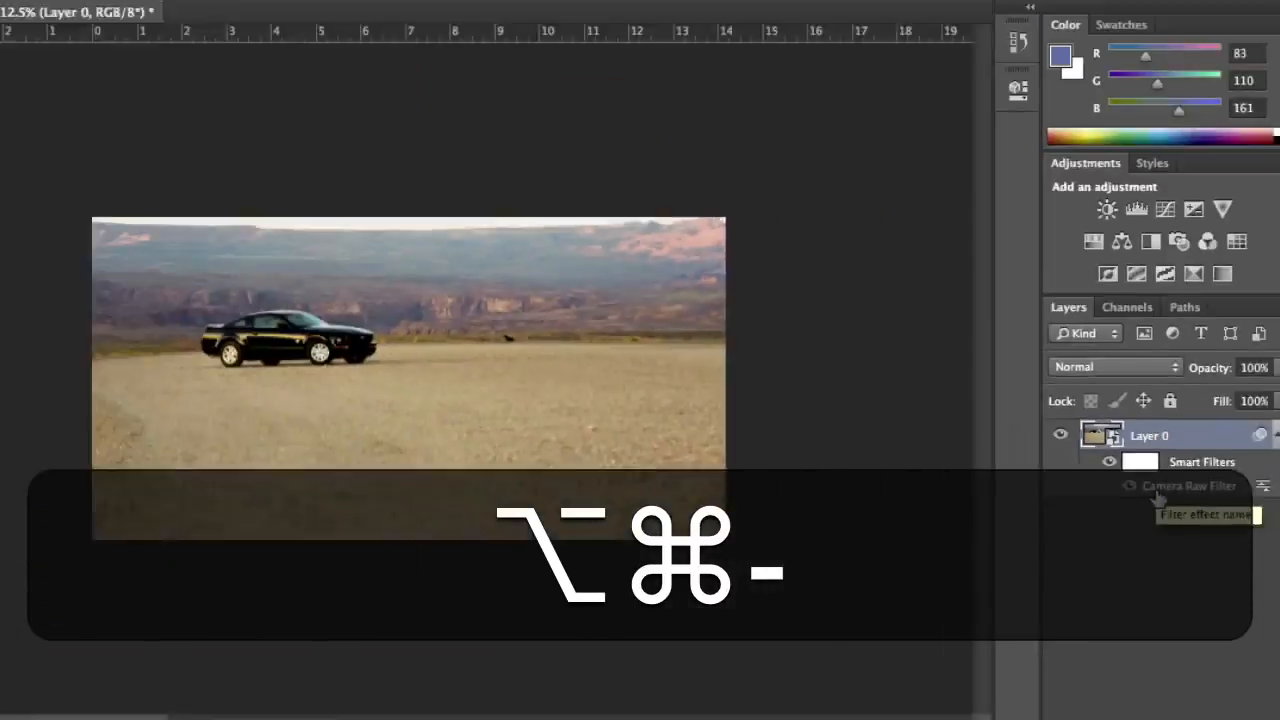
{"action": "double_click", "coordinate": [1163, 488]}
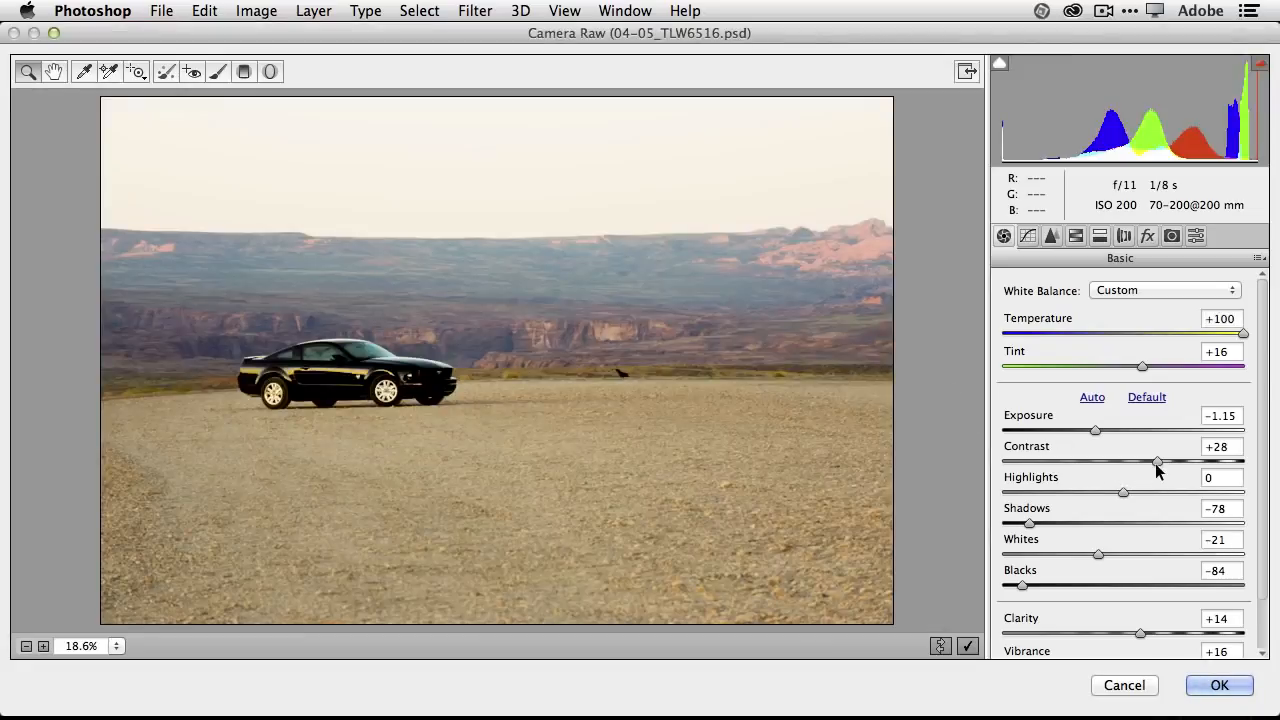
{"action": "left_click_drag", "start_coordinate": [1156, 461], "coordinate": [1143, 461]}
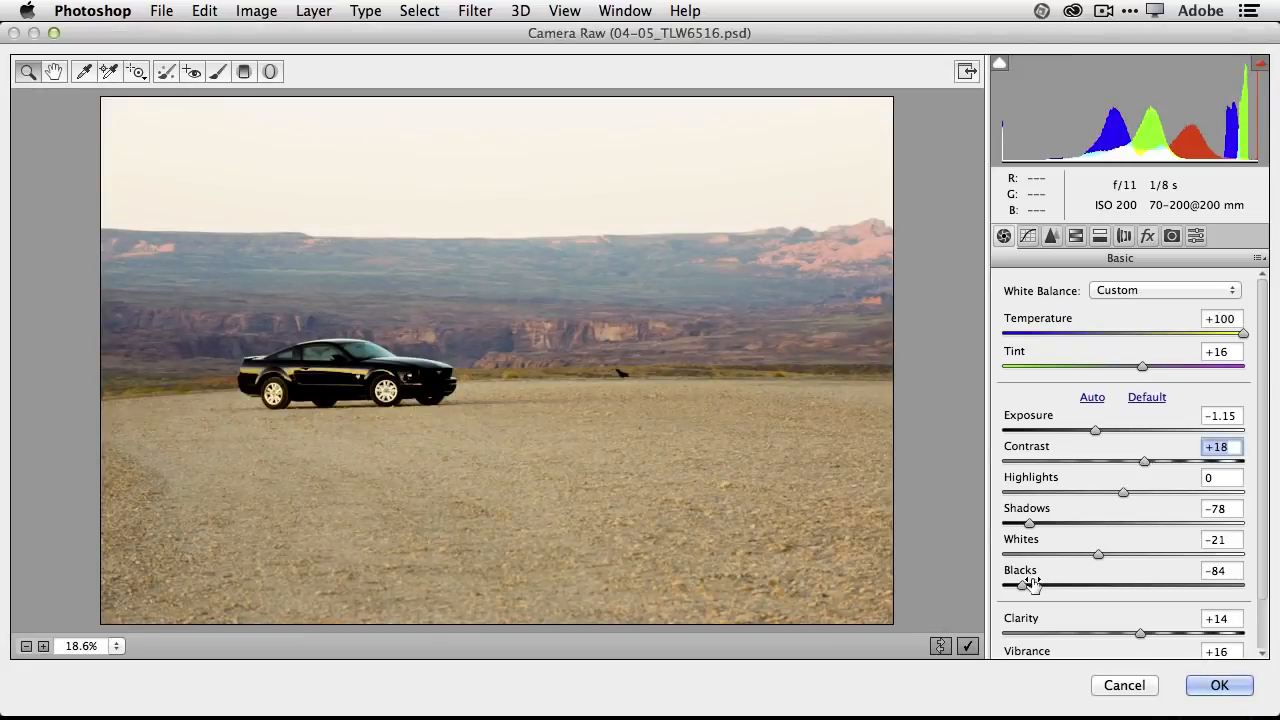
{"action": "left_click_drag", "start_coordinate": [1022, 585], "coordinate": [1034, 585]}
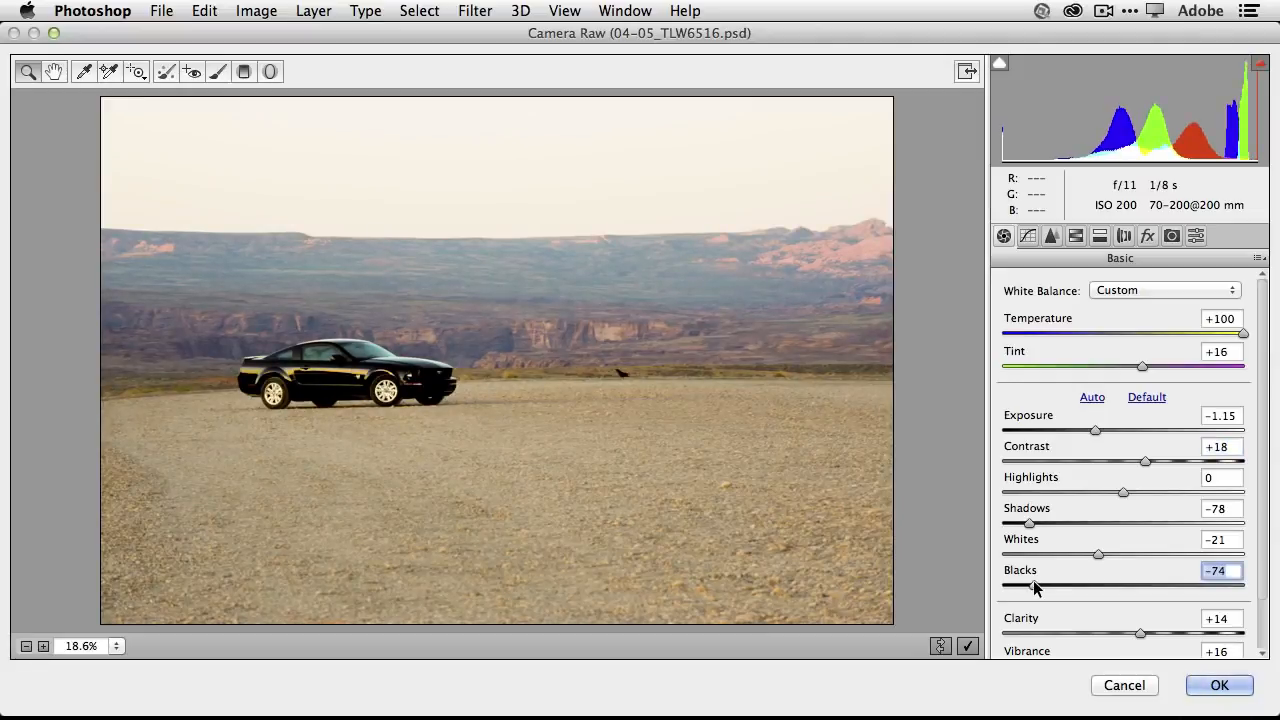
{"action": "left_click", "coordinate": [1212, 683]}
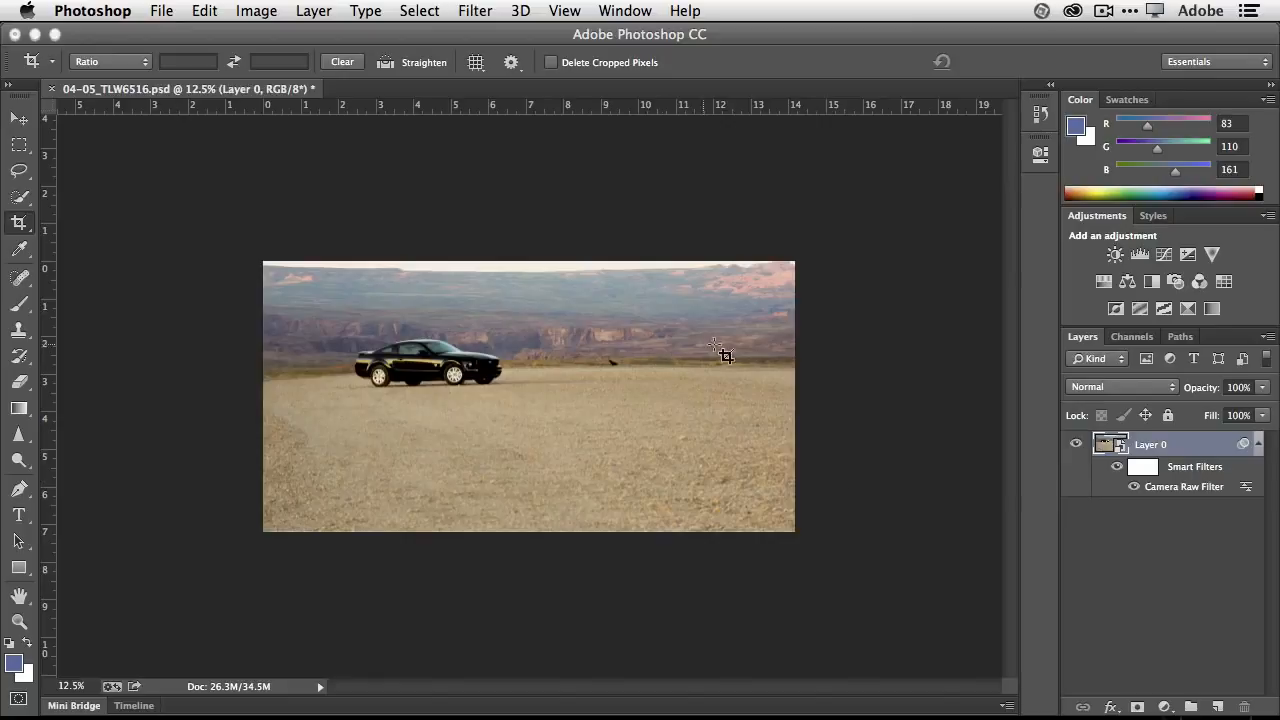
Close the car photo without saving, and open the 06 removeobject photo from the PS CC Top 10 folder with the Move tool active.
{"action": "key", "text": "super+w"}
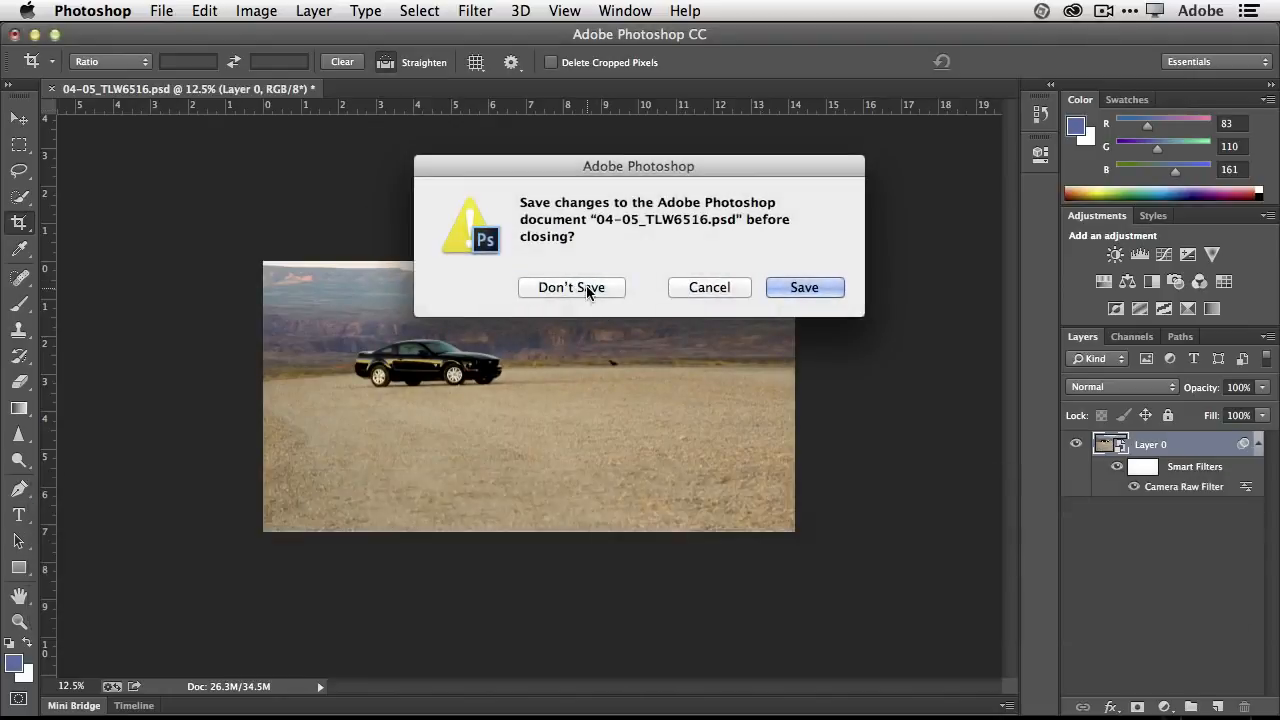
{"action": "left_click", "coordinate": [586, 287]}
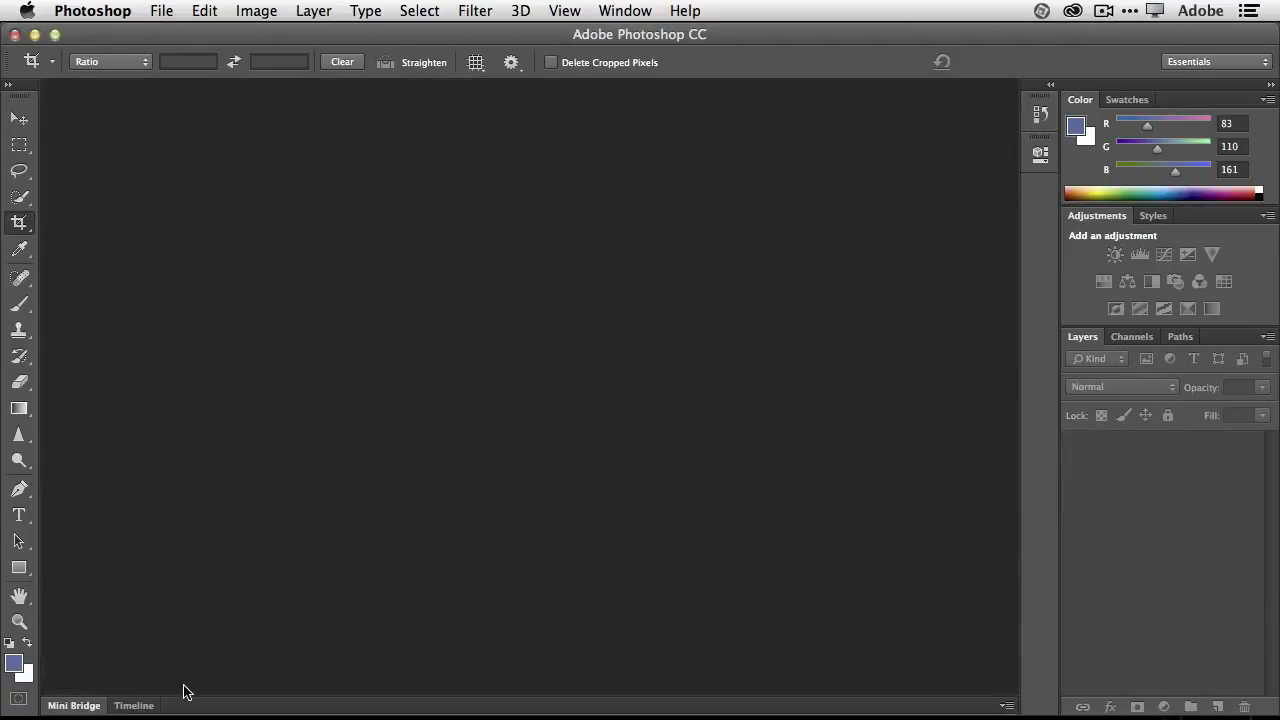
{"action": "left_click", "coordinate": [90, 708]}
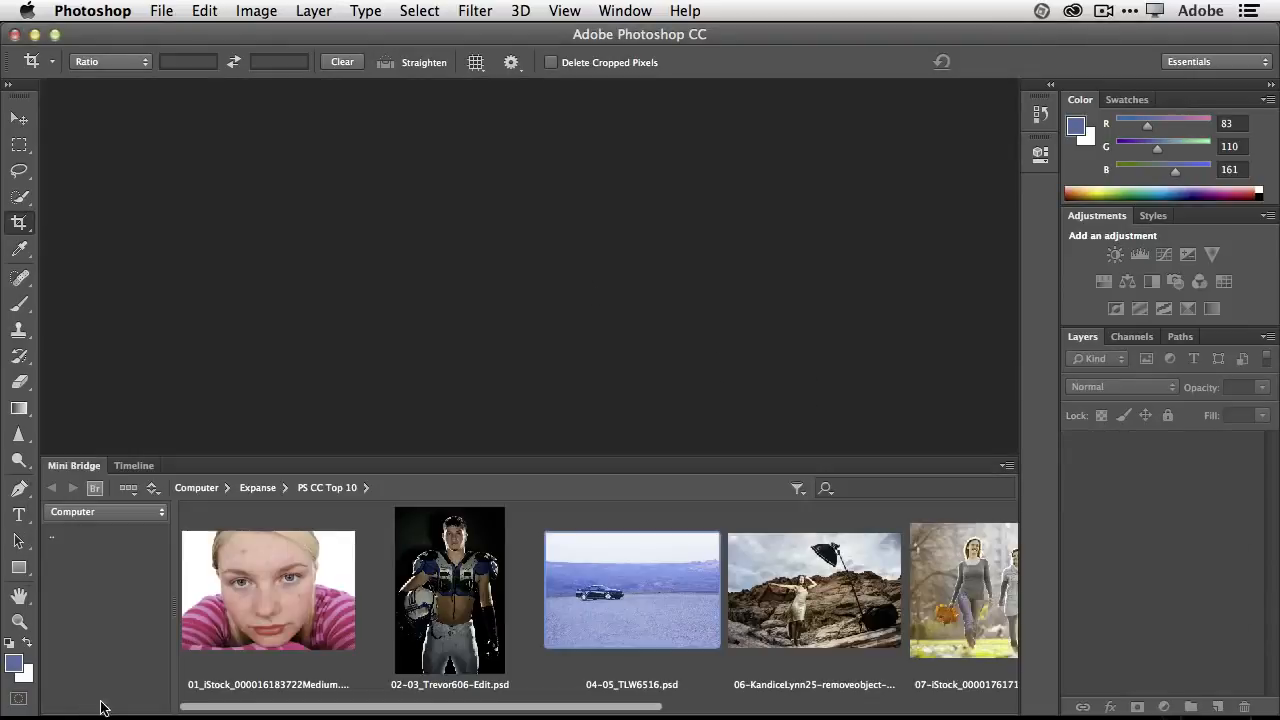
{"action": "double_click", "coordinate": [800, 605]}
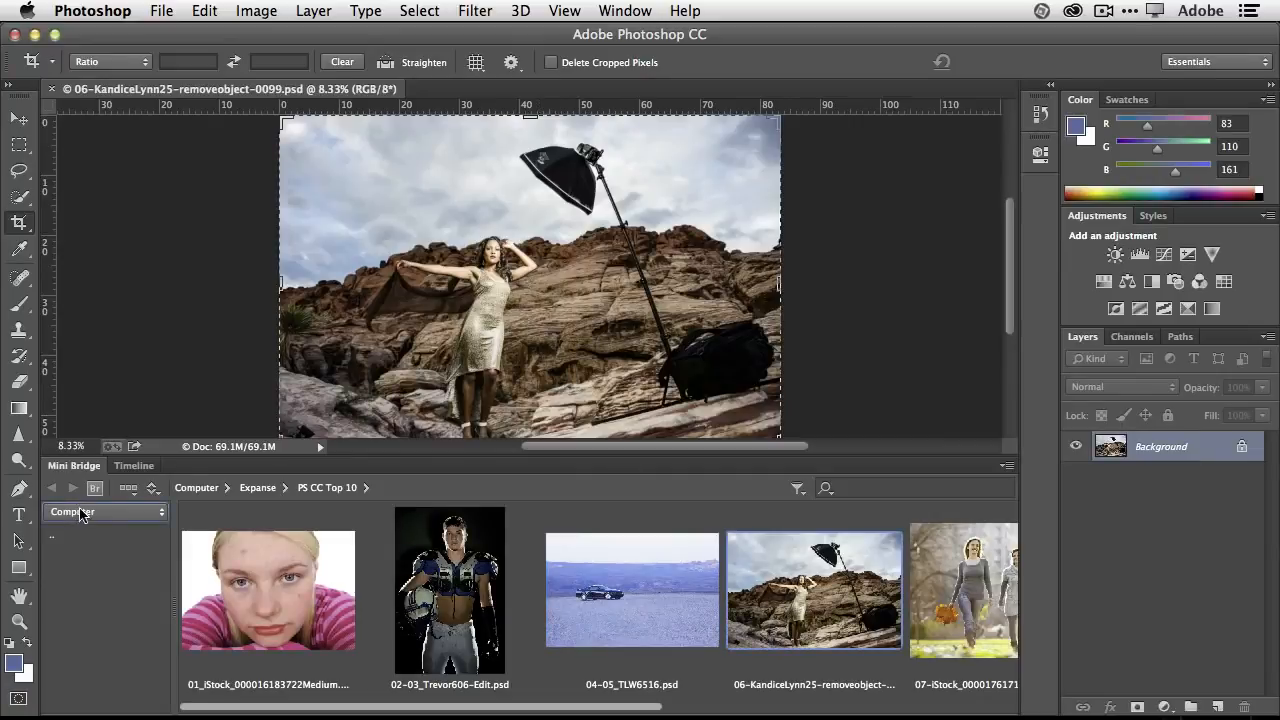
{"action": "left_click", "coordinate": [80, 466]}
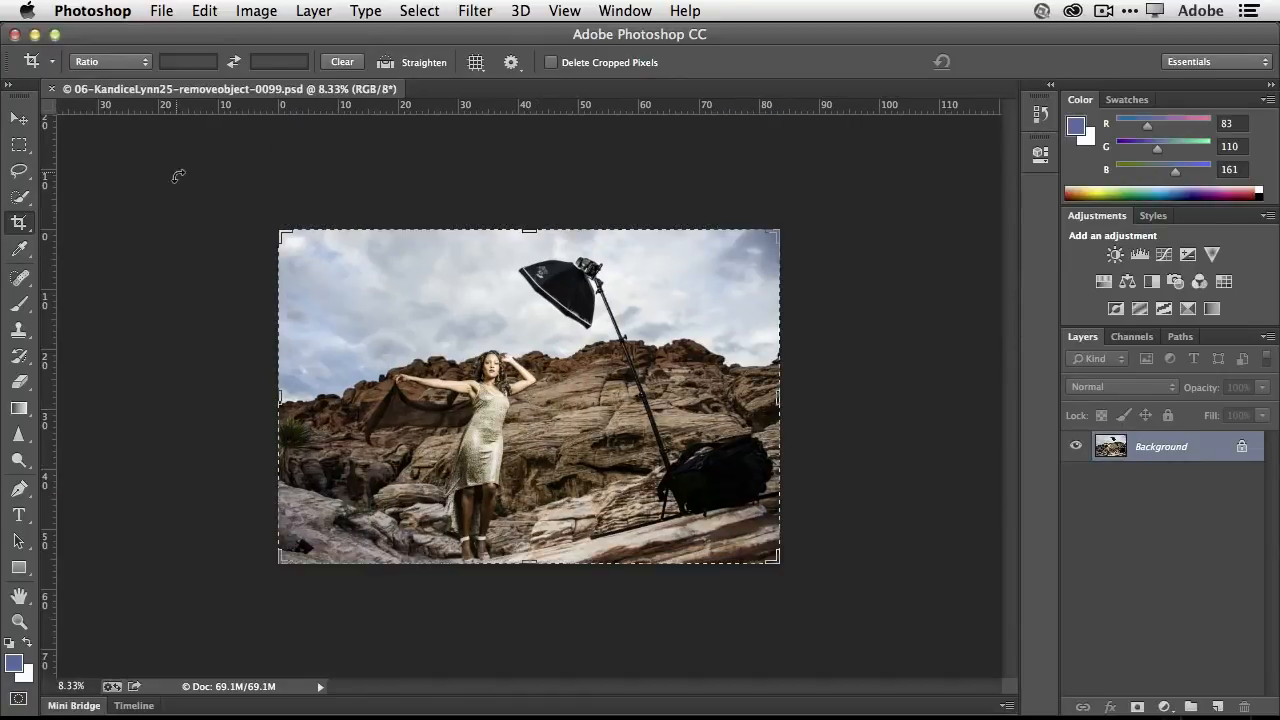
{"action": "left_click", "coordinate": [19, 118]}
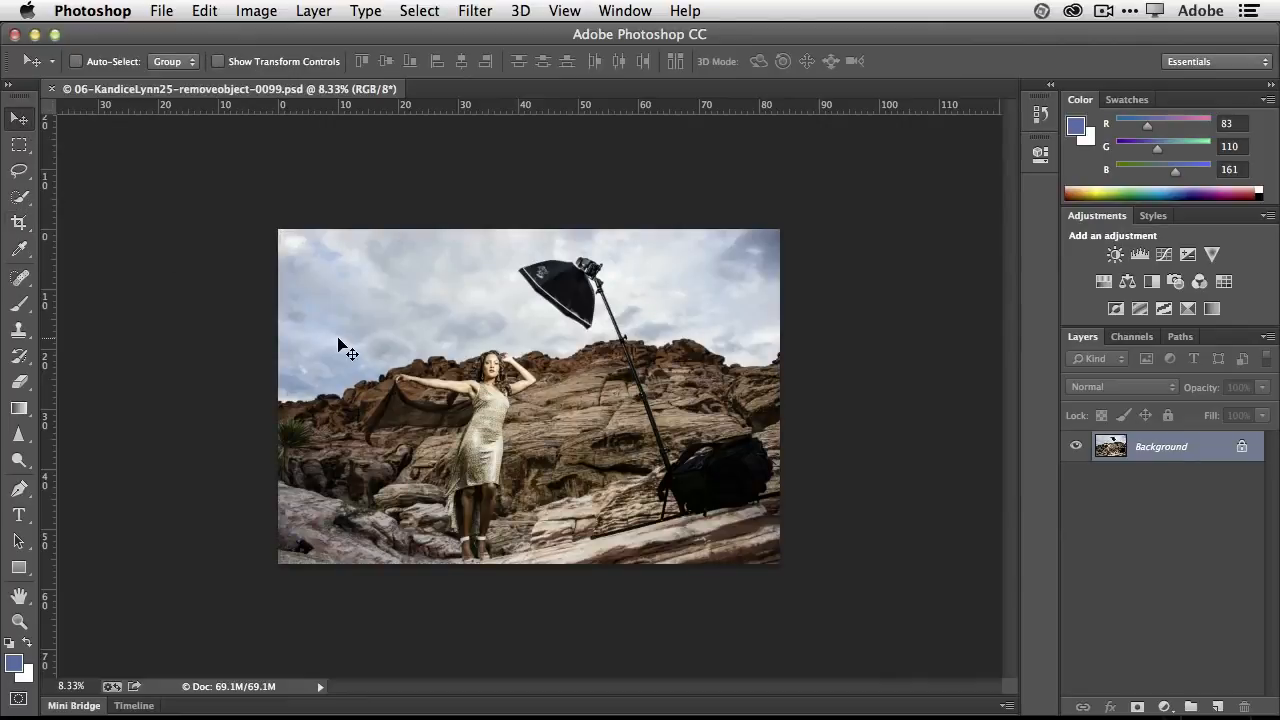
Draw a Lasso selection loosely around the softbox, light stand and black bag.
{"action": "key", "text": "super+equal"}
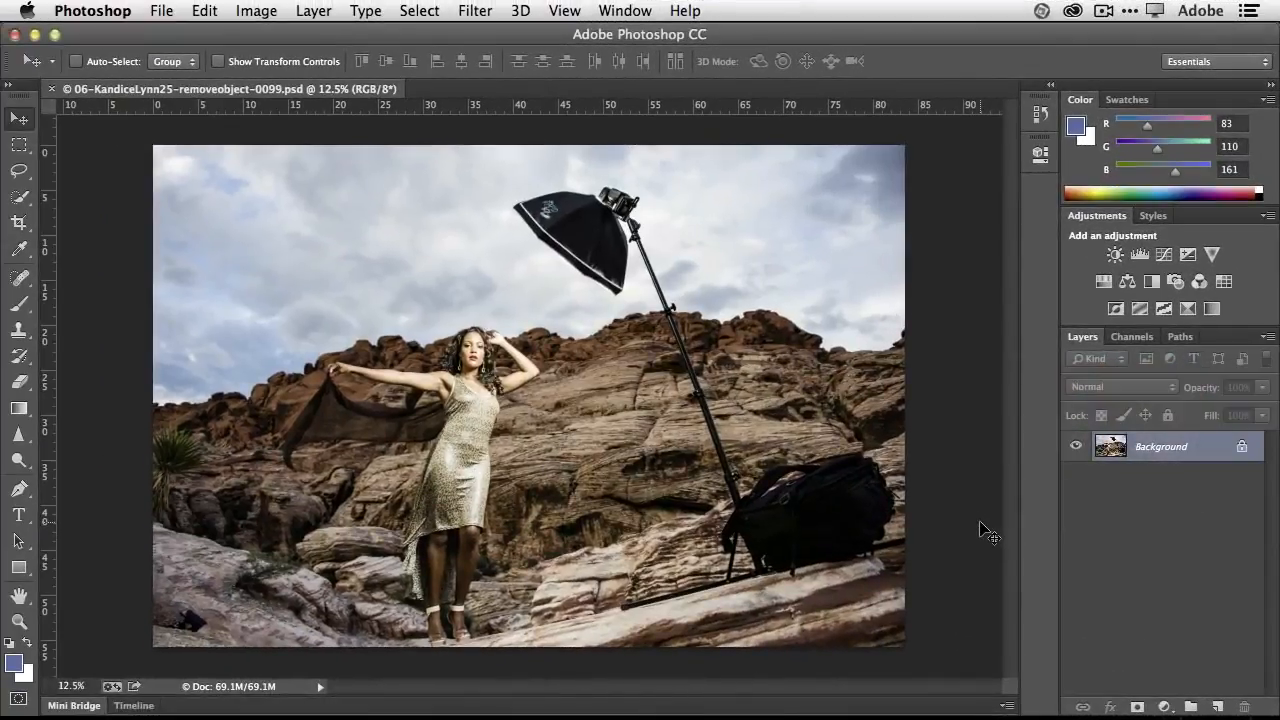
{"action": "key", "text": "l"}
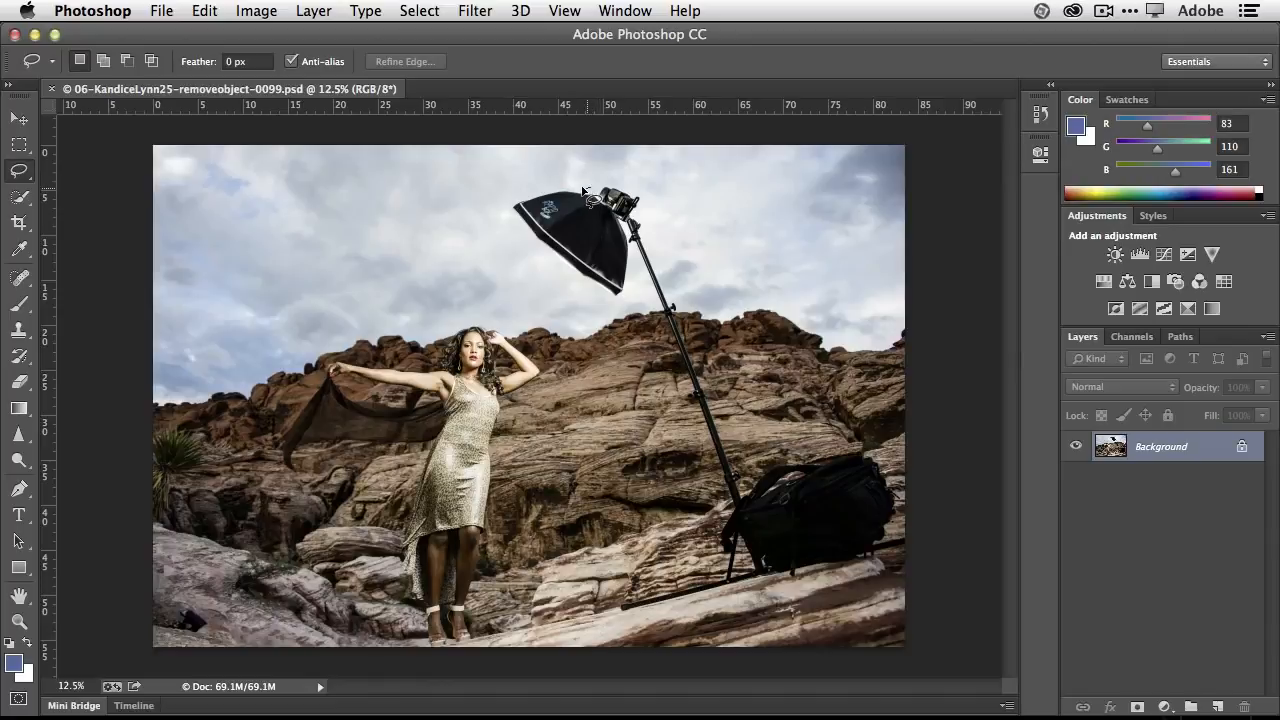
{"action": "mouse_move", "coordinate": [567, 188]}
{"action": "left_mouse_down"}
{"action": "mouse_move", "coordinate": [509, 212]}
{"action": "mouse_move", "coordinate": [577, 282]}
{"action": "mouse_move", "coordinate": [618, 303]}
{"action": "mouse_move", "coordinate": [634, 256]}
{"action": "mouse_move", "coordinate": [734, 511]}
{"action": "mouse_move", "coordinate": [718, 578]}
{"action": "mouse_move", "coordinate": [623, 604]}
{"action": "mouse_move", "coordinate": [621, 617]}
{"action": "mouse_move", "coordinate": [870, 562]}
{"action": "mouse_move", "coordinate": [899, 518]}
{"action": "mouse_move", "coordinate": [893, 469]}
{"action": "mouse_move", "coordinate": [868, 446]}
{"action": "mouse_move", "coordinate": [822, 446]}
{"action": "mouse_move", "coordinate": [754, 470]}
{"action": "mouse_move", "coordinate": [750, 490]}
{"action": "mouse_move", "coordinate": [638, 204]}
{"action": "mouse_move", "coordinate": [590, 191]}
{"action": "left_mouse_up"}
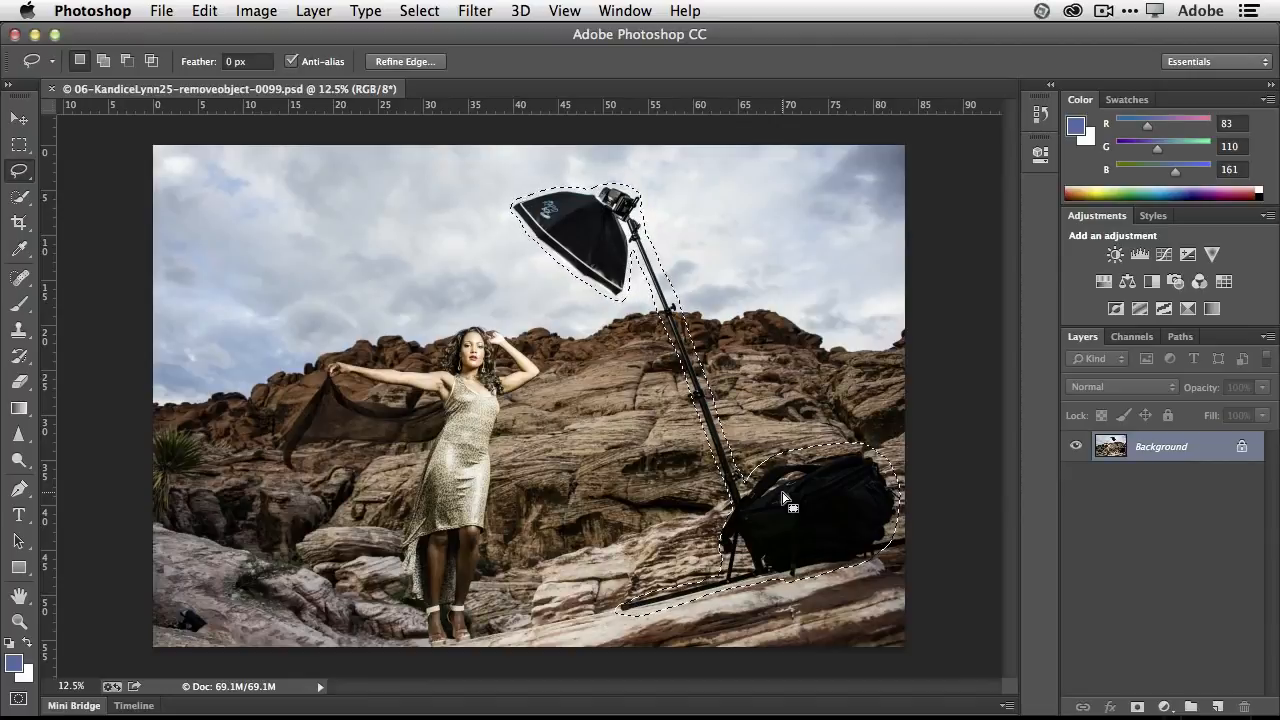
Fill the selection around the lighting equipment using Content-Aware, with Normal blending mode and 100% opacity.
{"action": "key", "text": "BackSpace"}
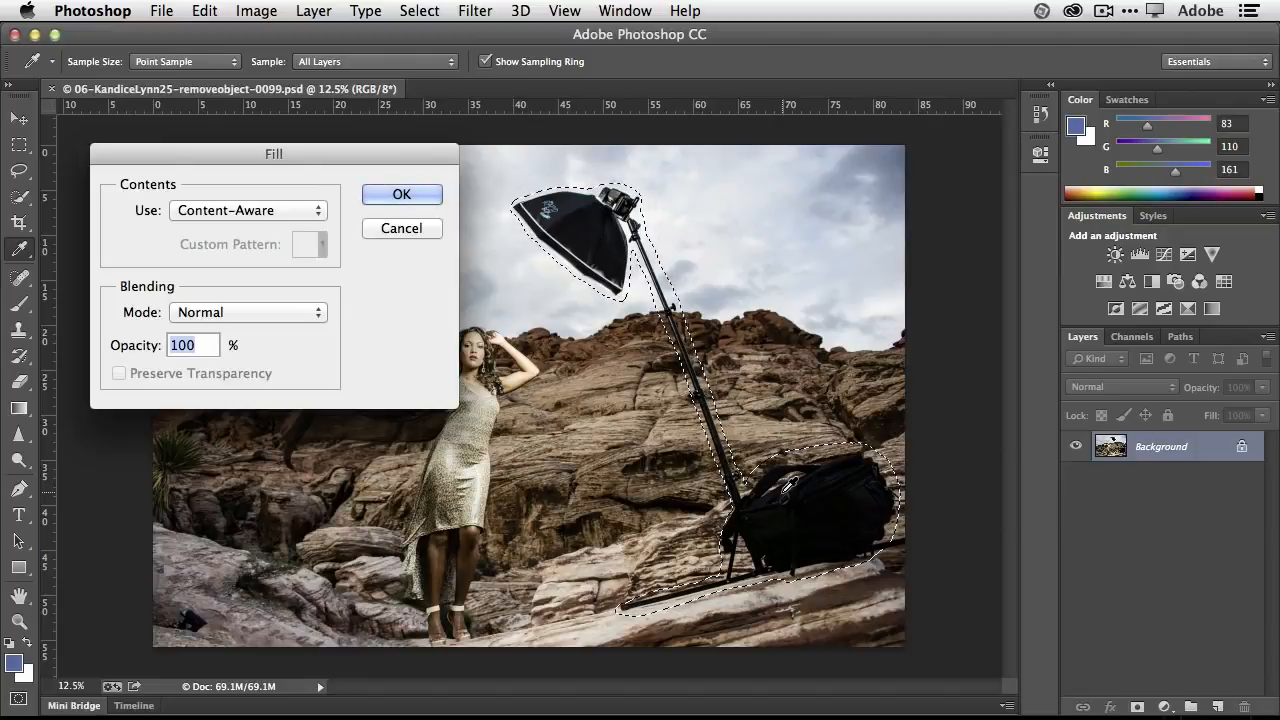
{"action": "left_click", "coordinate": [408, 229]}
{"action": "left_click", "coordinate": [204, 10]}
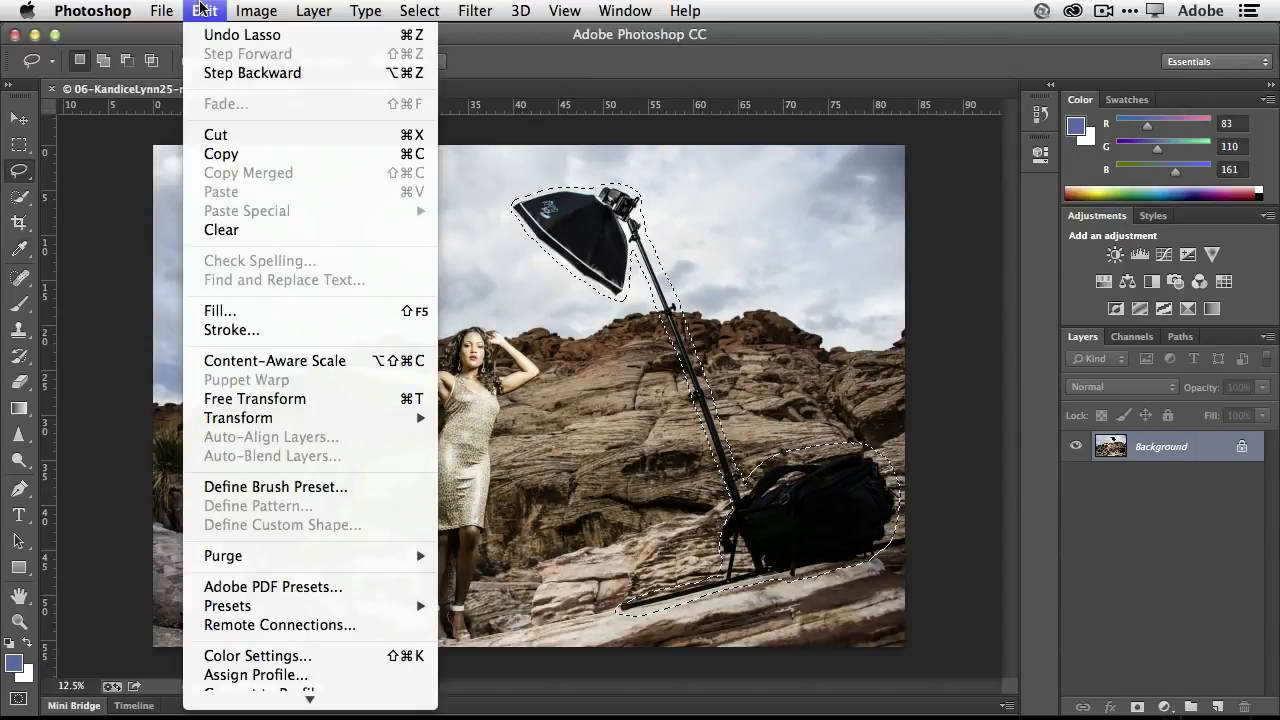
{"action": "left_click", "coordinate": [246, 310]}
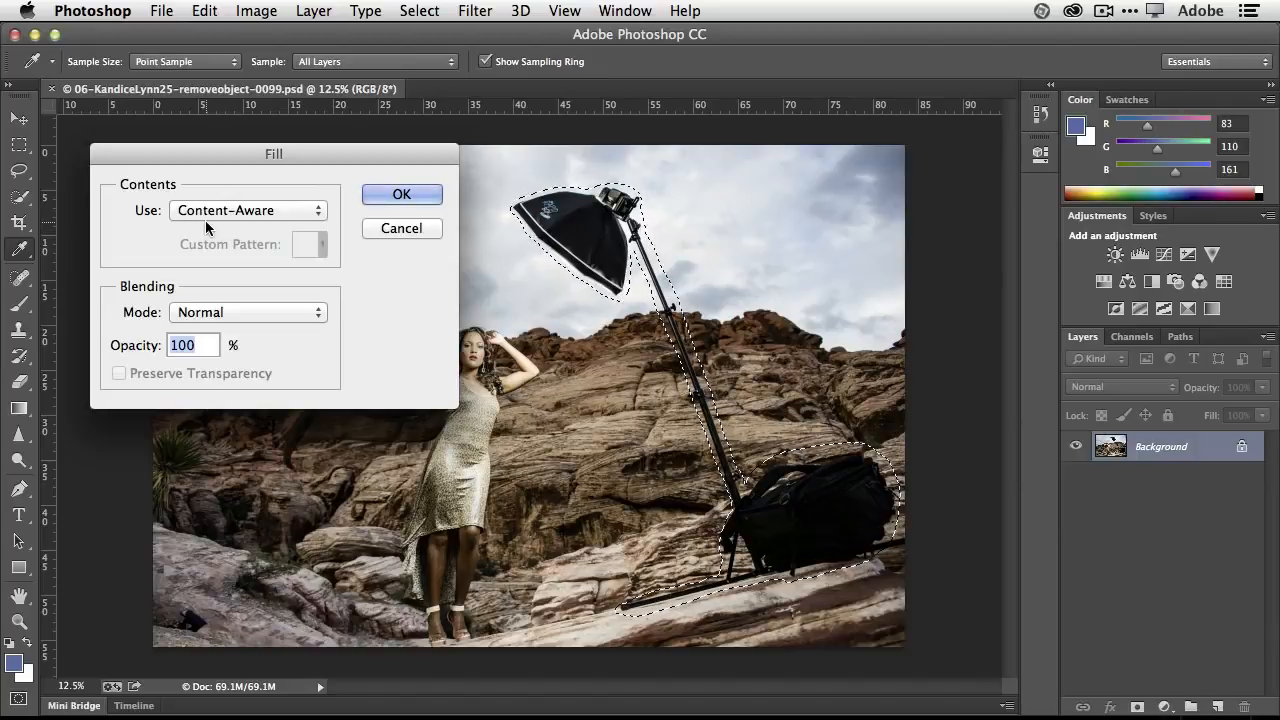
{"action": "left_click", "coordinate": [375, 197]}
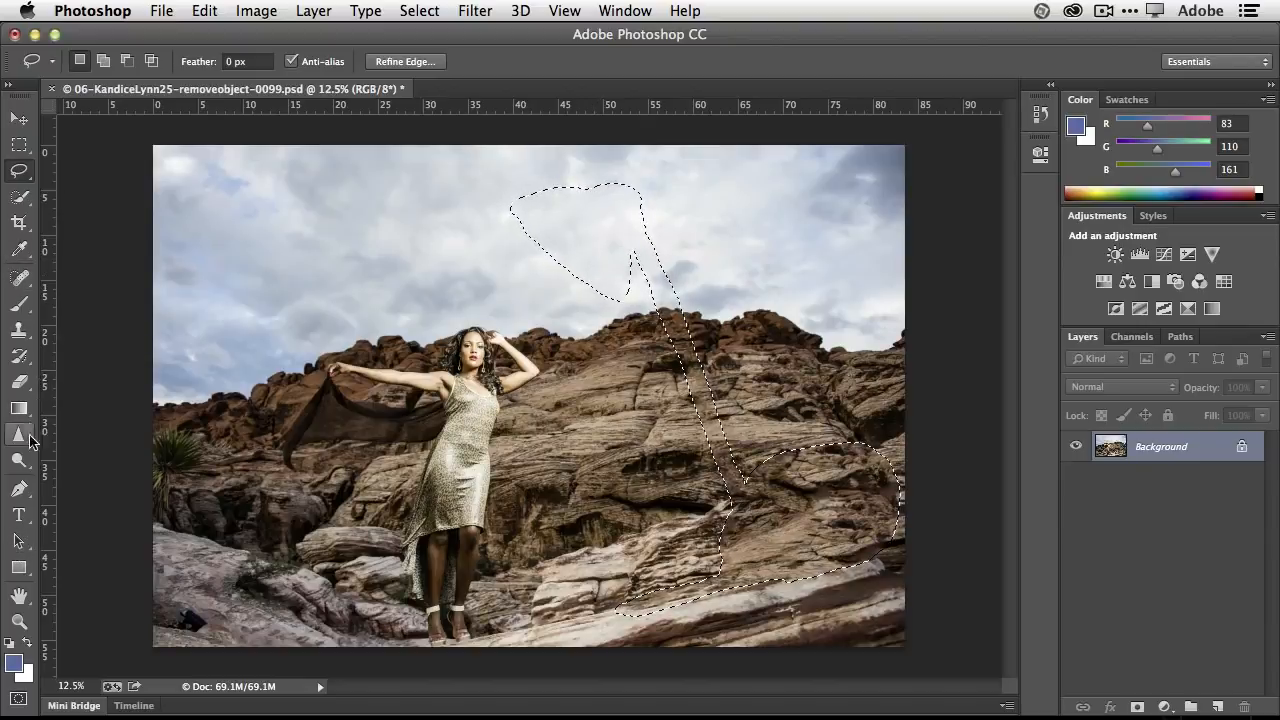
Paint a blue Brush test stroke inside the sky part of the selection, and undo it.
{"action": "left_click", "coordinate": [19, 304]}
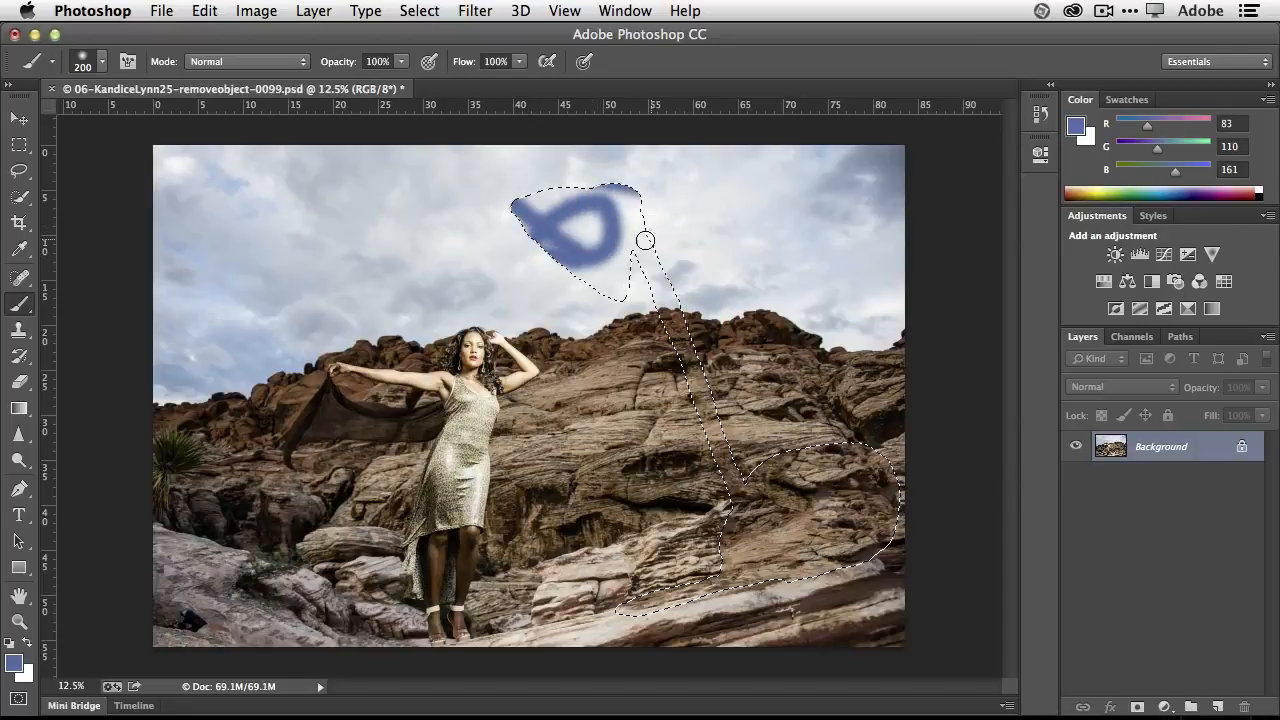
{"action": "key", "text": "super+z"}
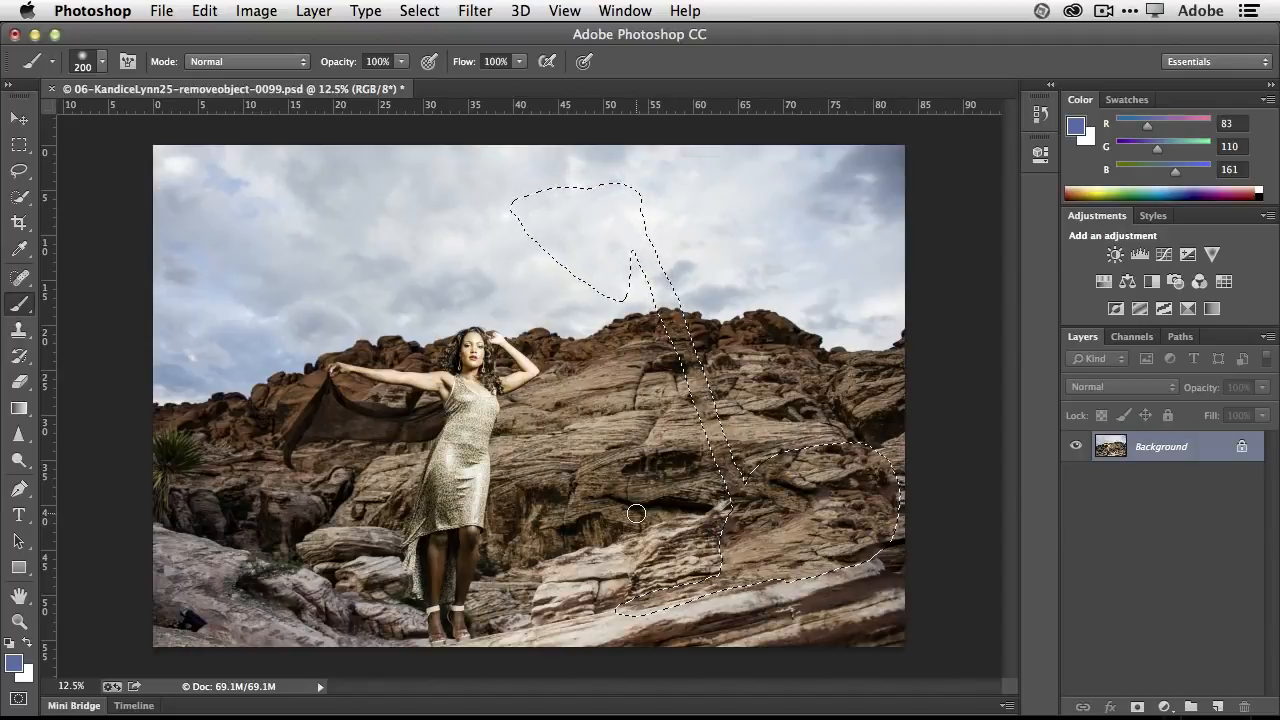
Deselect the filled area and close the removeobject photo without saving the changes.
{"action": "left_click", "coordinate": [419, 10]}
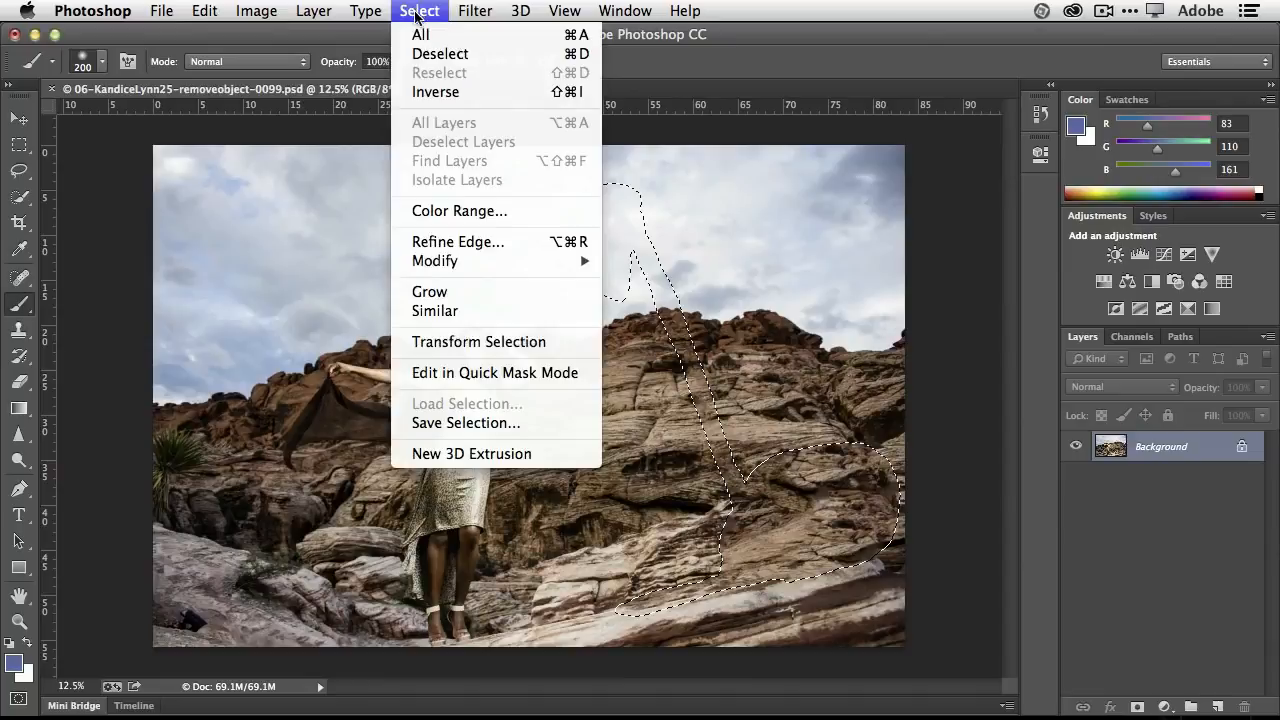
{"action": "left_click", "coordinate": [576, 58]}
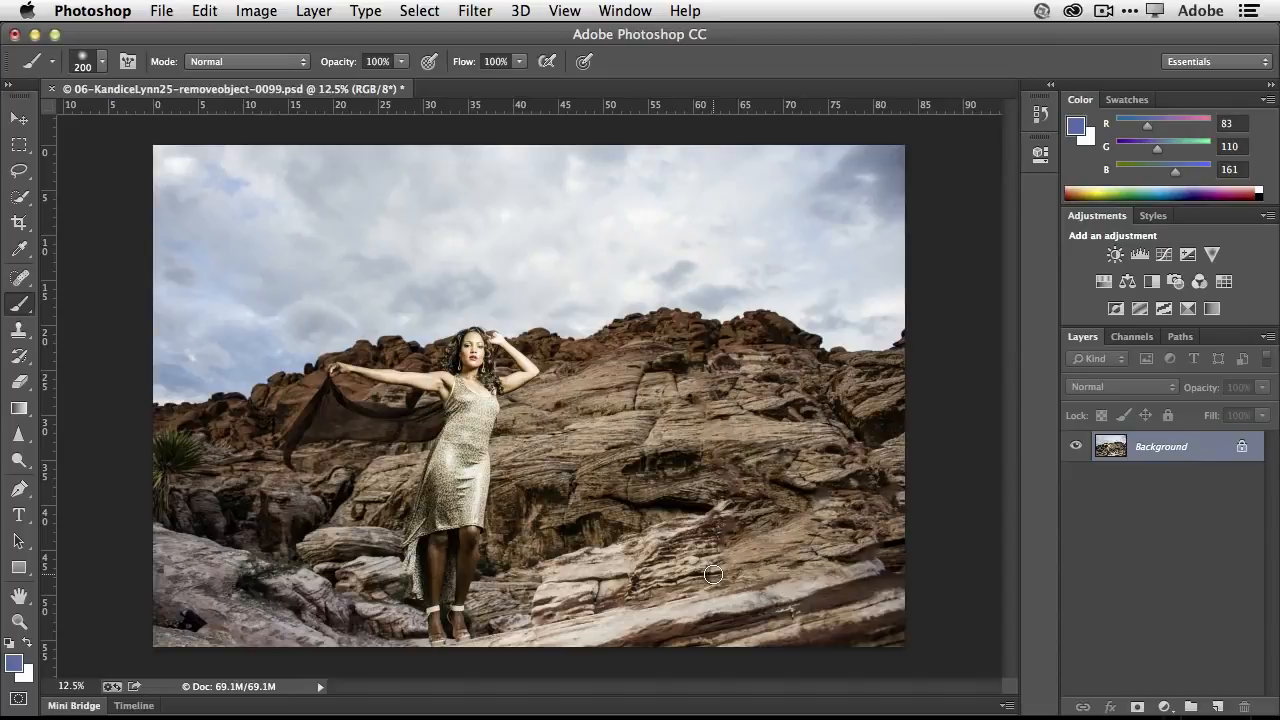
{"action": "key", "text": "super+w"}
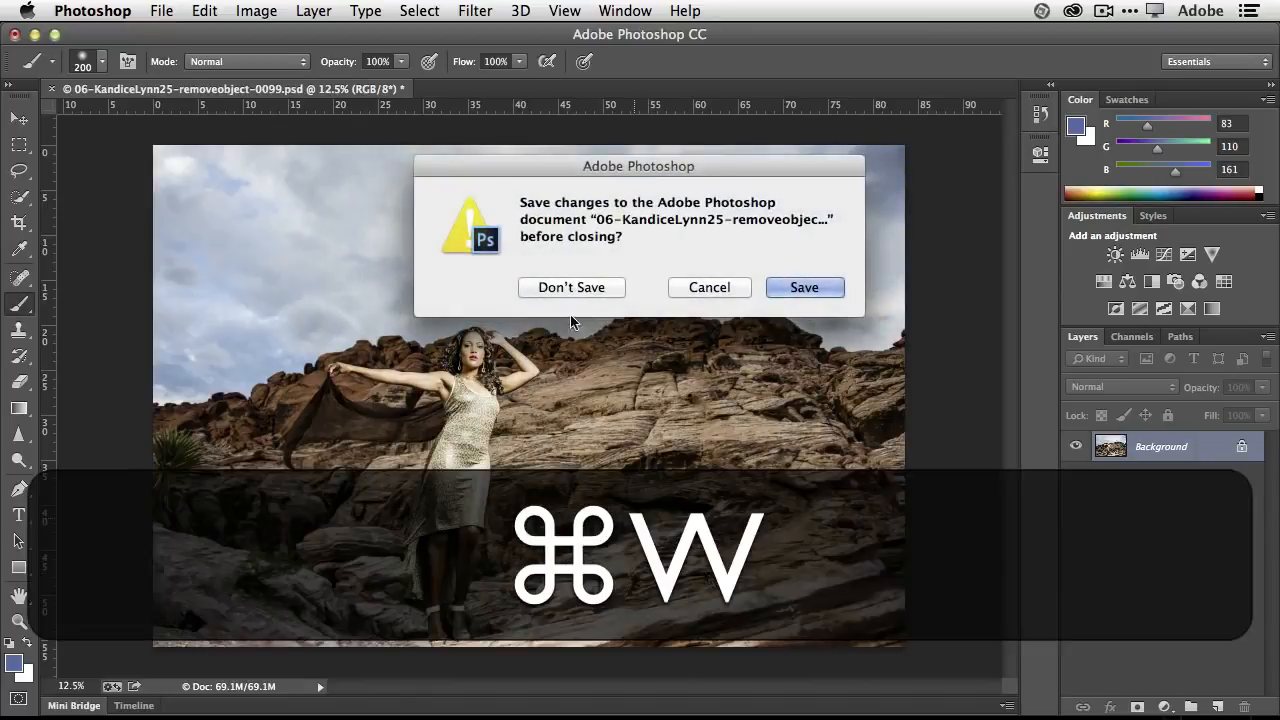
{"action": "left_click", "coordinate": [572, 288]}
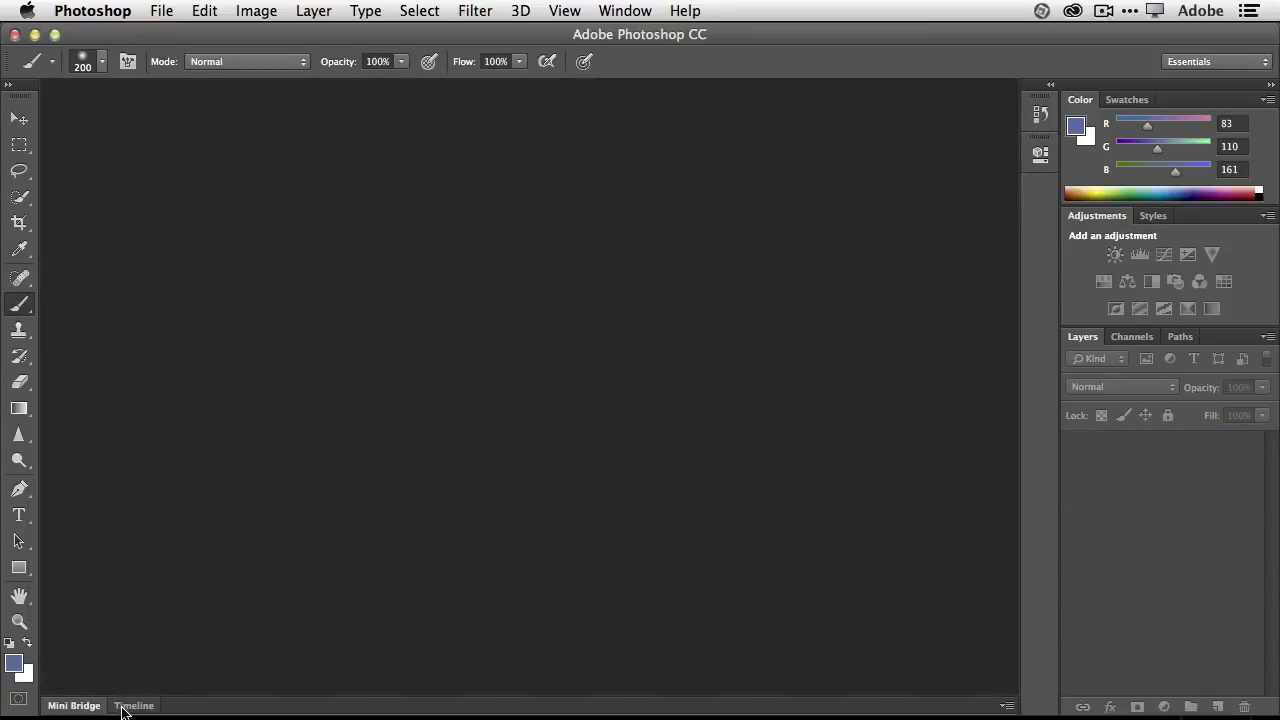
{"action": "left_click", "coordinate": [92, 706]}
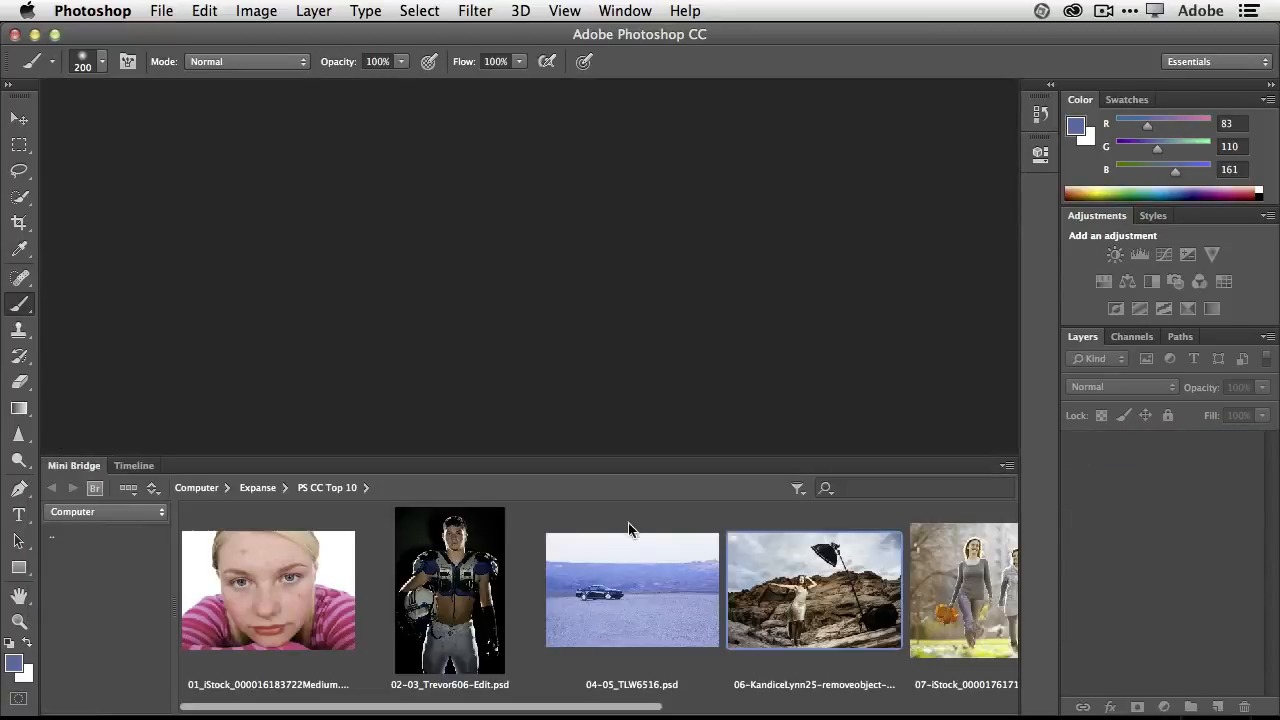
{"action": "double_click", "coordinate": [962, 602]}
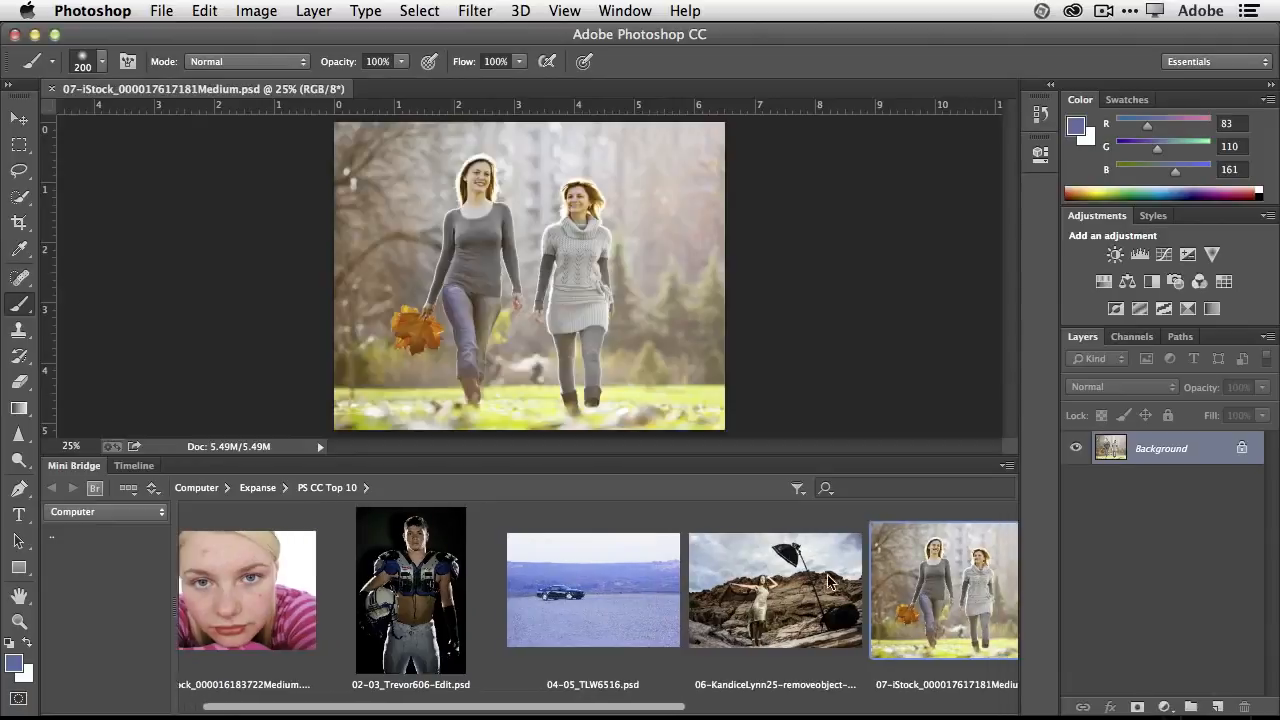
{"action": "left_click", "coordinate": [73, 467]}
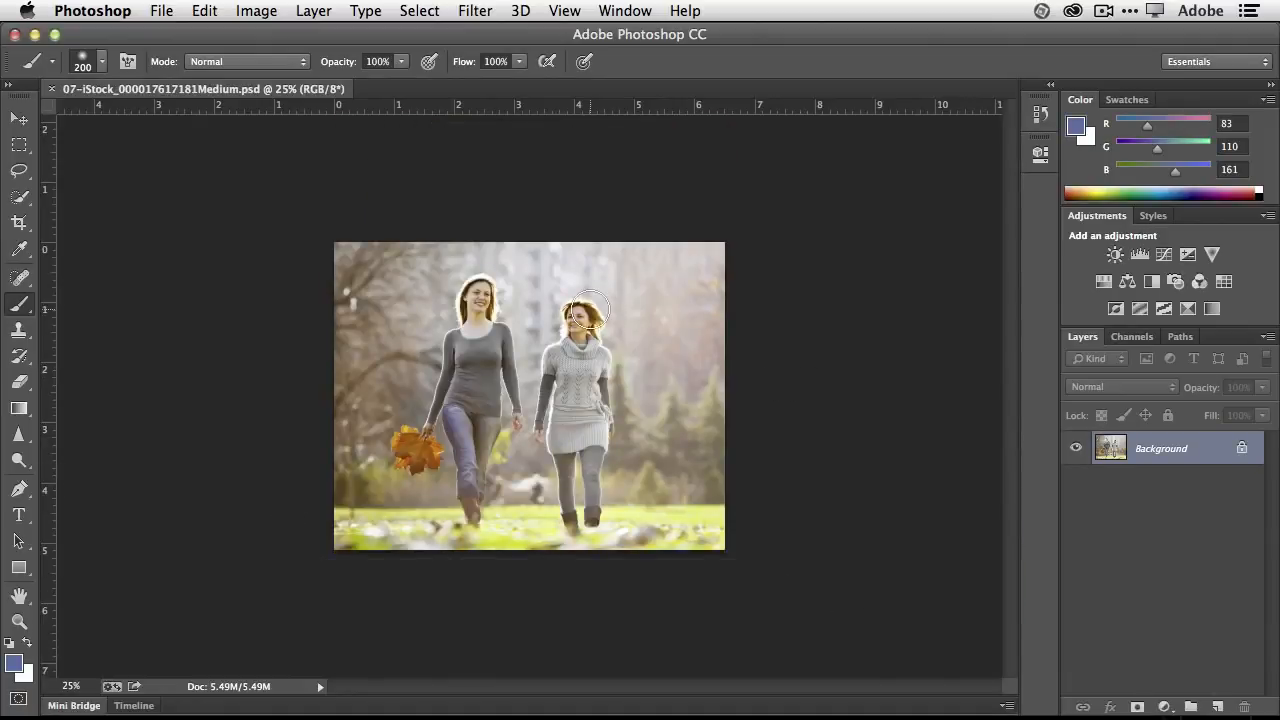
Select the woman in the light grey turtleneck with the Quick Selection Tool, subtracting the gap between her legs.
{"action": "key", "text": "super+equal"}
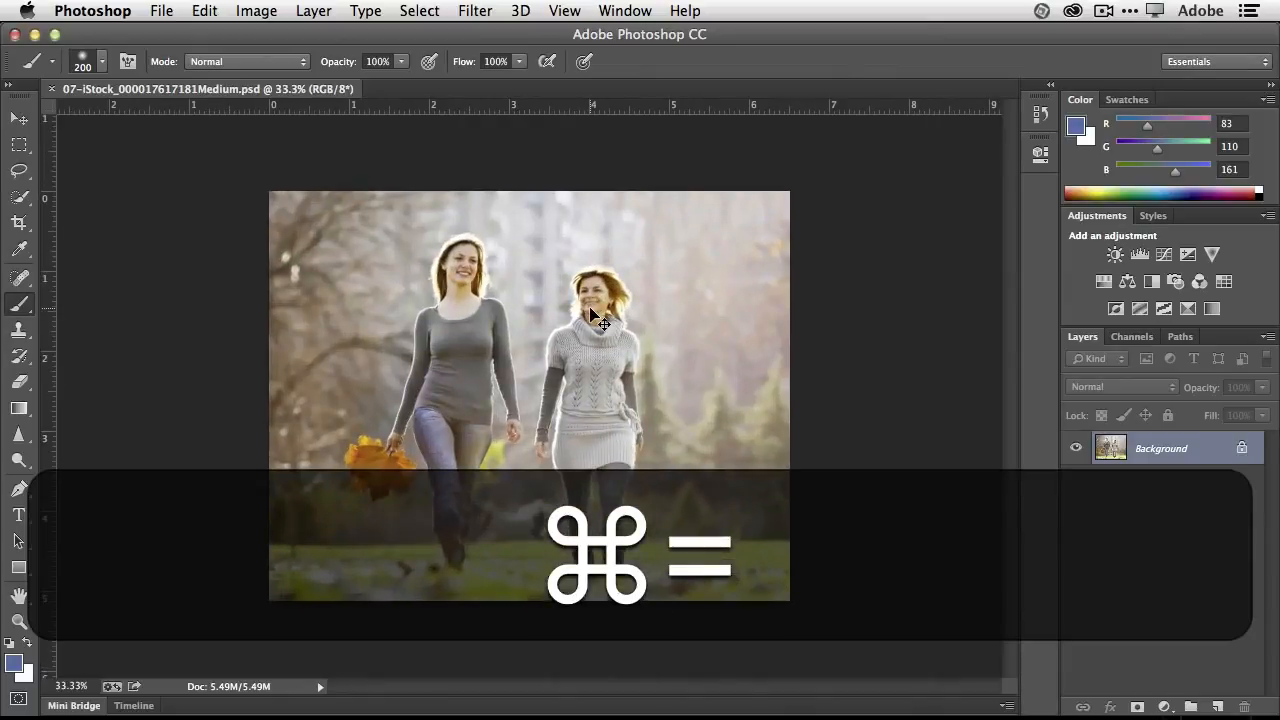
{"action": "key", "text": "super+equal"}
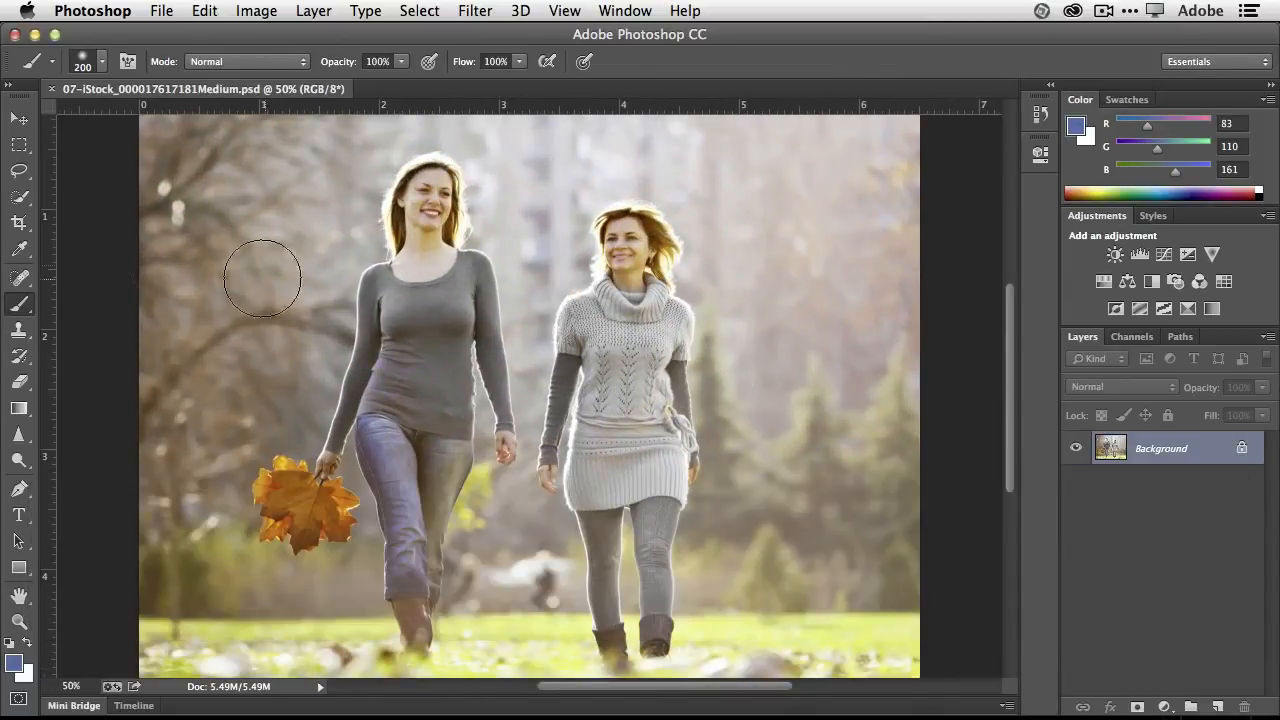
{"action": "left_click", "coordinate": [20, 197]}
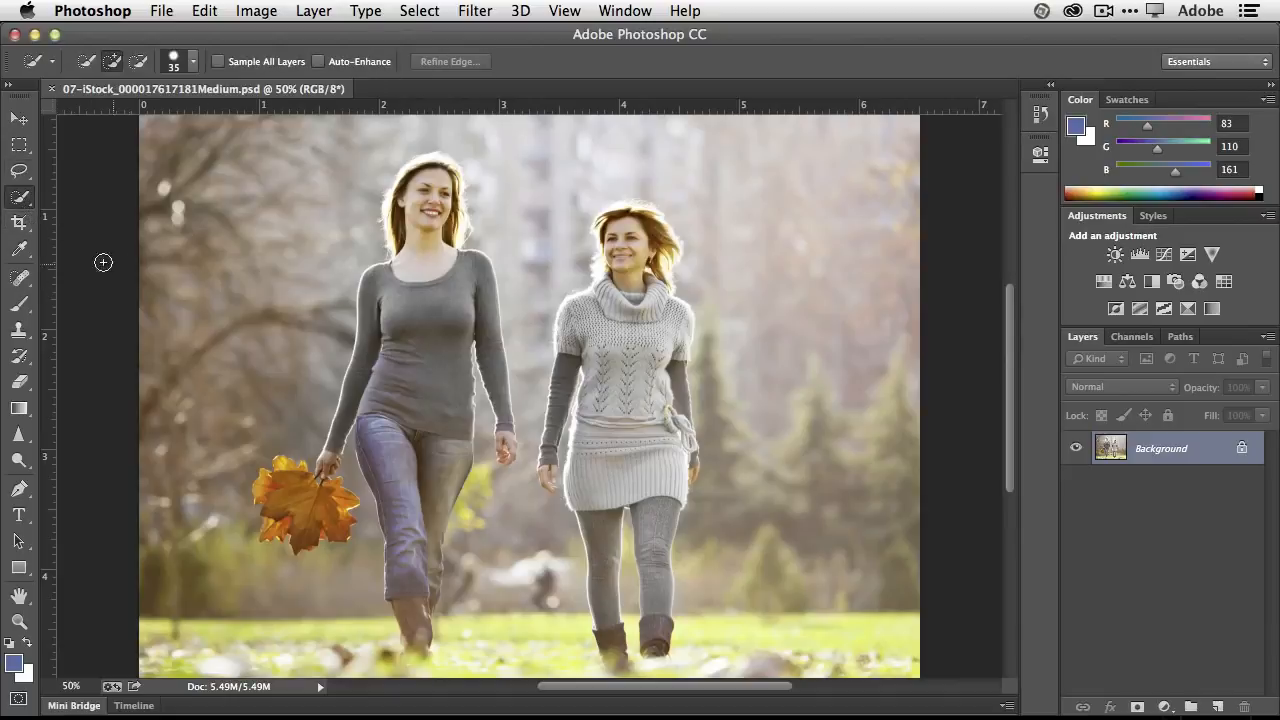
{"action": "mouse_move", "coordinate": [19, 197]}
{"action": "left_mouse_down"}
{"action": "mouse_move", "coordinate": [60, 218]}
{"action": "mouse_move", "coordinate": [20, 197]}
{"action": "mouse_move", "coordinate": [62, 196]}
{"action": "left_mouse_up"}
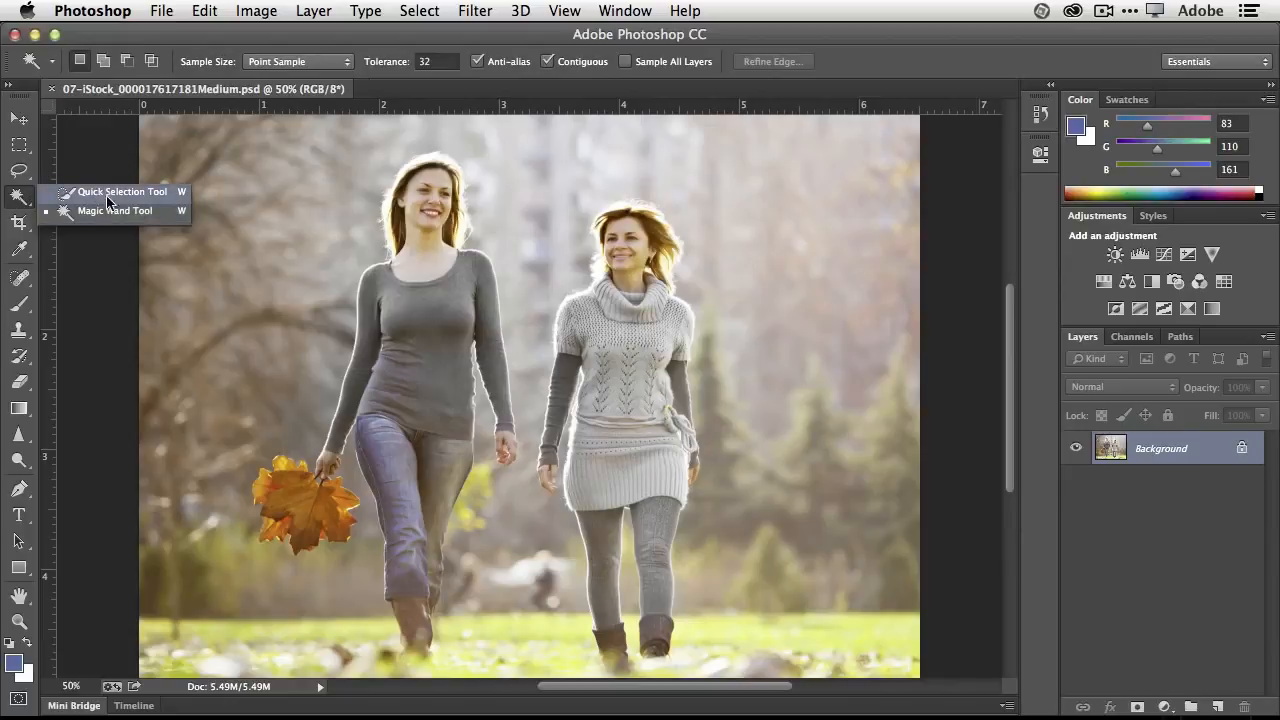
{"action": "left_click", "coordinate": [107, 195]}
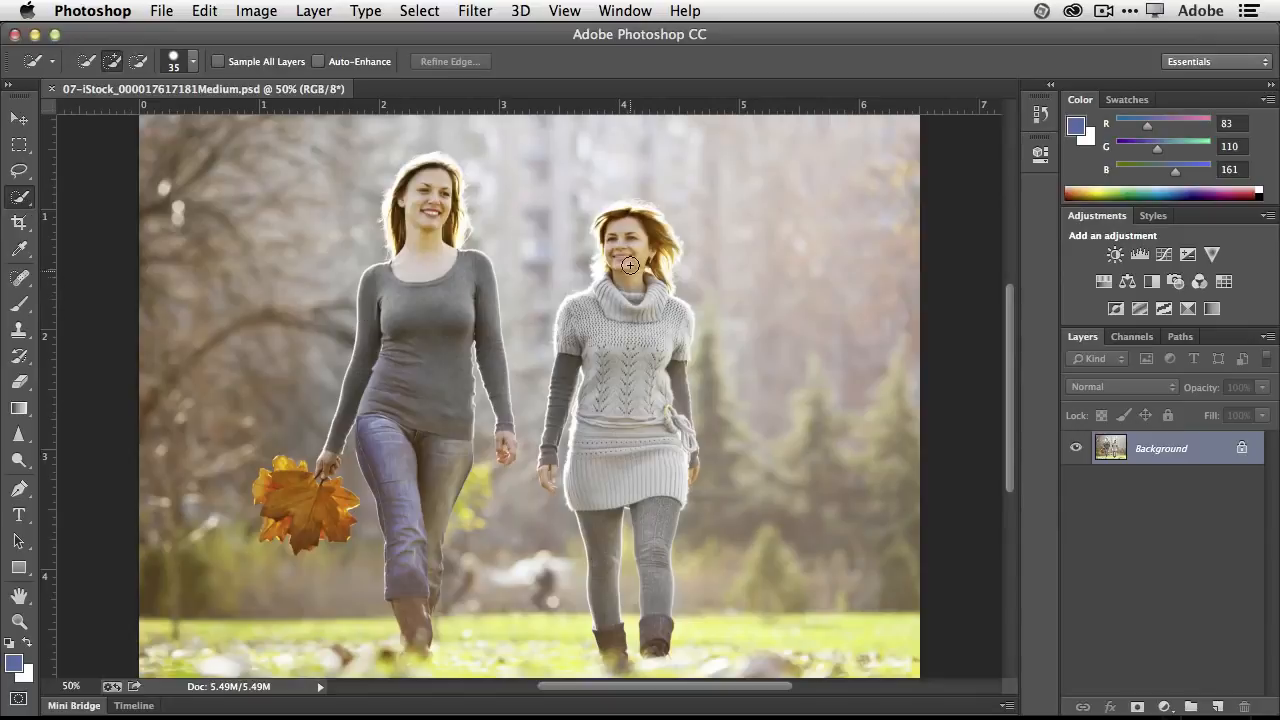
{"action": "mouse_move", "coordinate": [630, 262]}
{"action": "left_mouse_down"}
{"action": "mouse_move", "coordinate": [640, 420]}
{"action": "mouse_move", "coordinate": [601, 565]}
{"action": "mouse_move", "coordinate": [613, 660]}
{"action": "mouse_move", "coordinate": [652, 524]}
{"action": "mouse_move", "coordinate": [652, 645]}
{"action": "mouse_move", "coordinate": [677, 387]}
{"action": "mouse_move", "coordinate": [679, 425]}
{"action": "mouse_move", "coordinate": [590, 376]}
{"action": "mouse_move", "coordinate": [567, 378]}
{"action": "mouse_move", "coordinate": [550, 482]}
{"action": "left_mouse_up"}
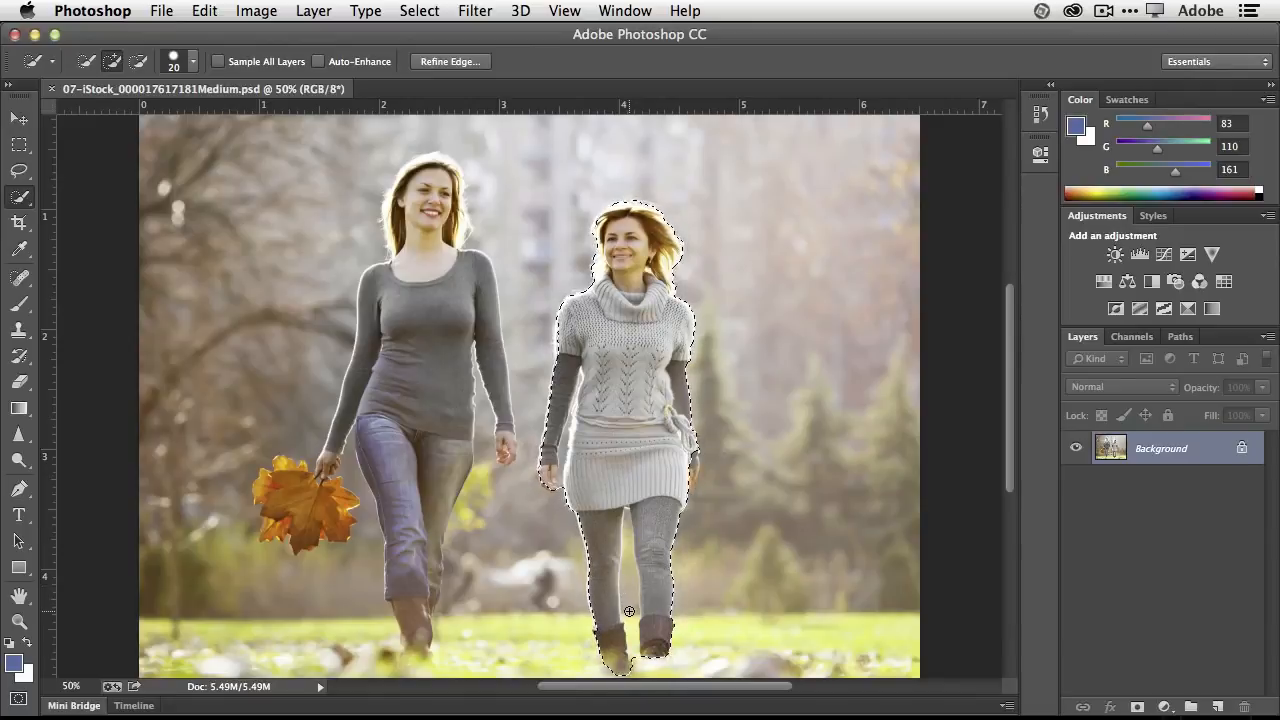
{"action": "key", "text": "alt"}
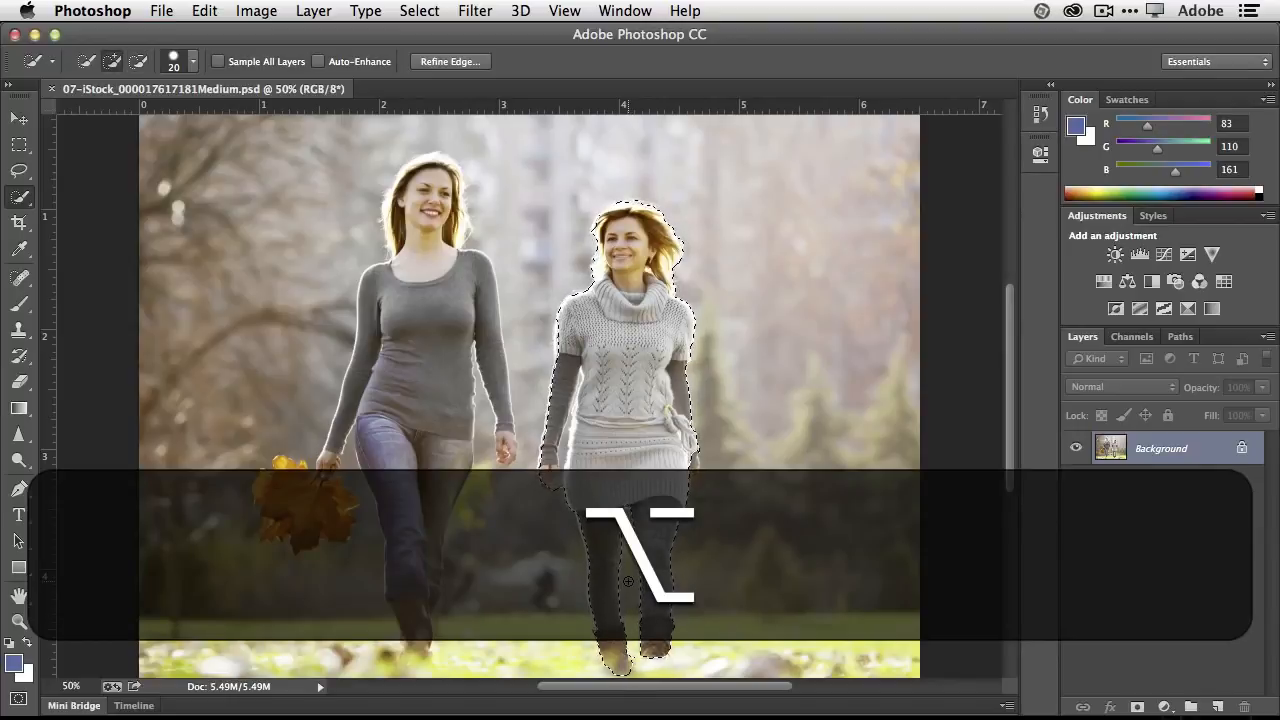
{"action": "key", "text": "alt"}
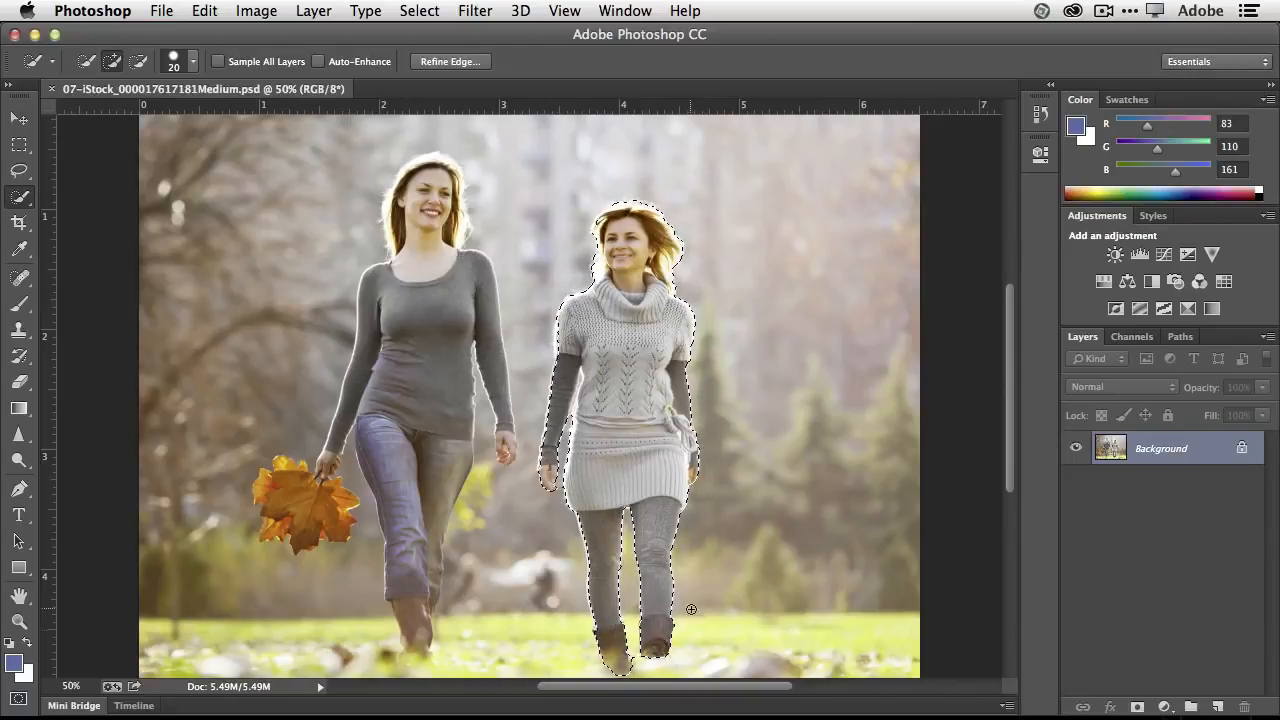
Expand the selection around the woman by 10 pixels.
{"action": "left_click", "coordinate": [419, 11]}
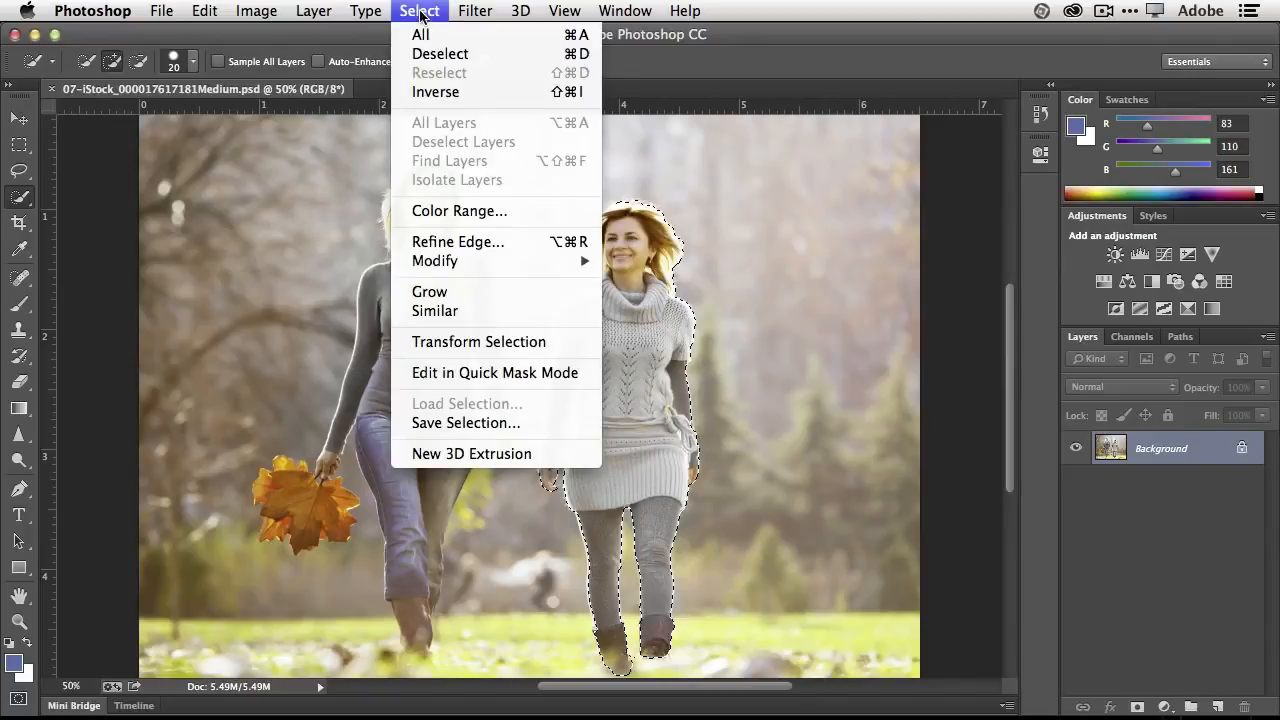
{"action": "mouse_move", "coordinate": [489, 265]}
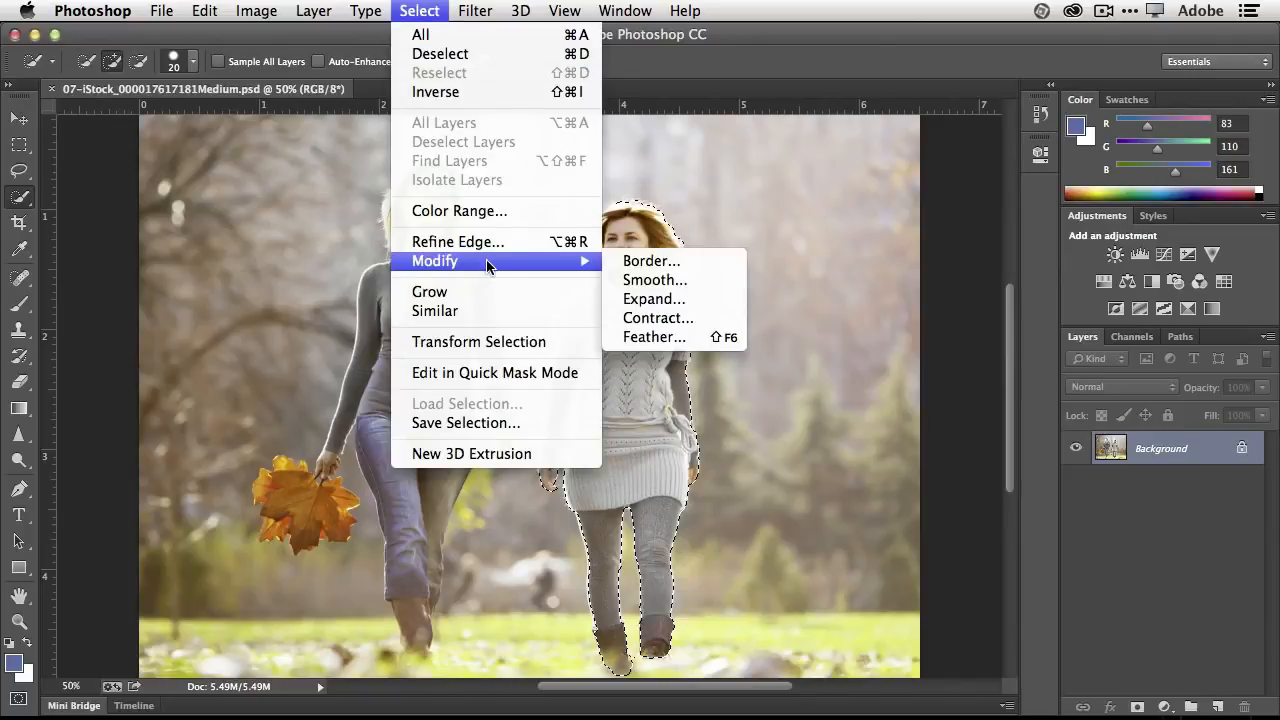
{"action": "left_click", "coordinate": [690, 300]}
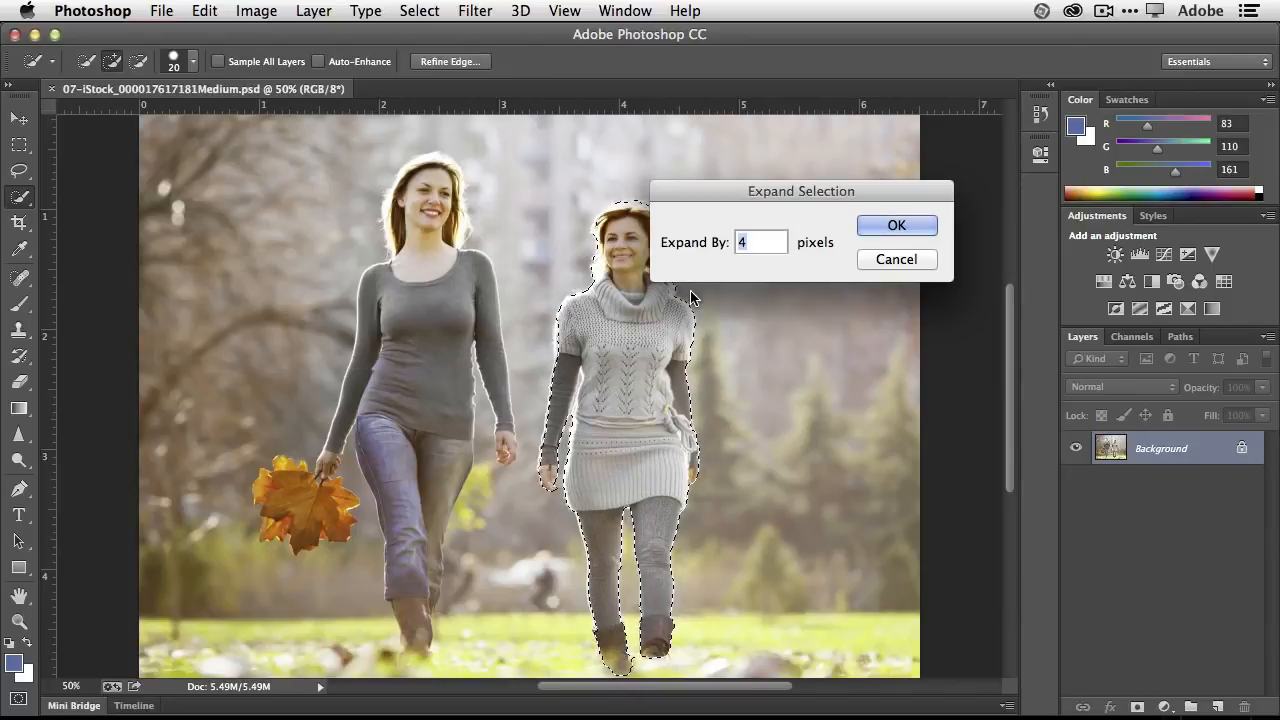
{"action": "type", "text": "10"}
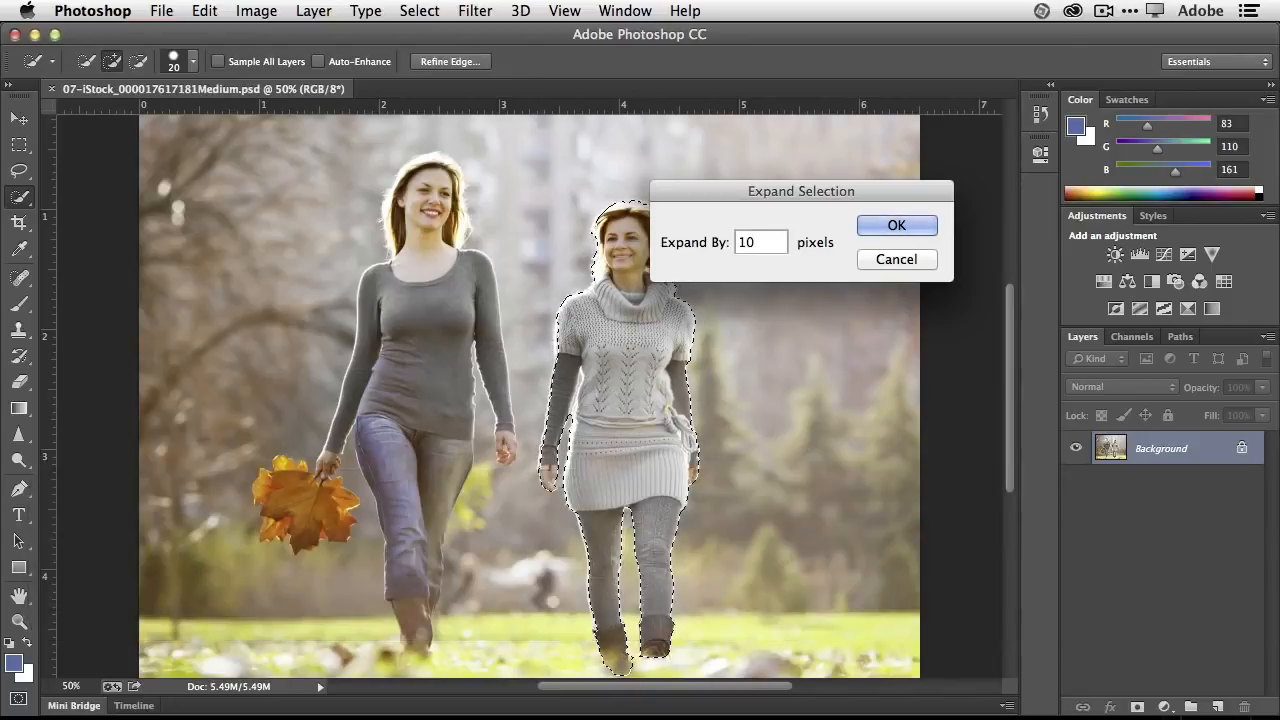
{"action": "left_click", "coordinate": [896, 226]}
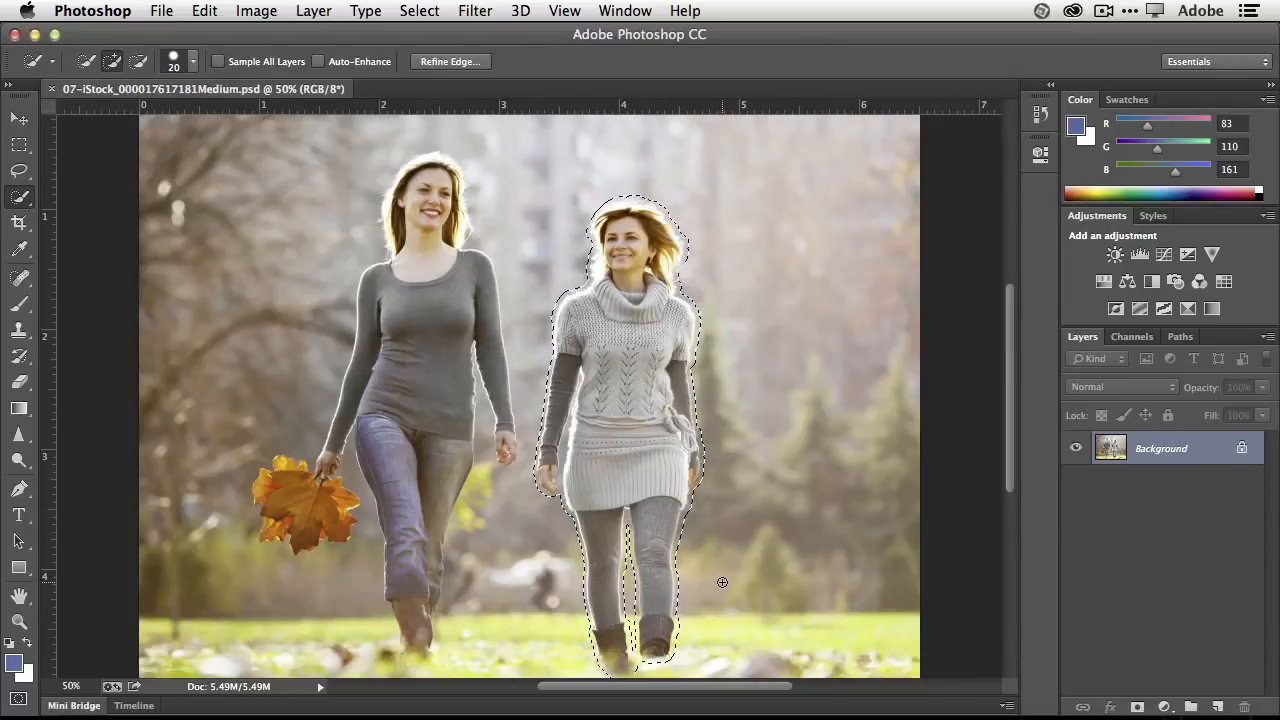
Replace the selected woman with a Content-Aware fill at 100% opacity, and clear the selection.
{"action": "key", "text": "BackSpace"}
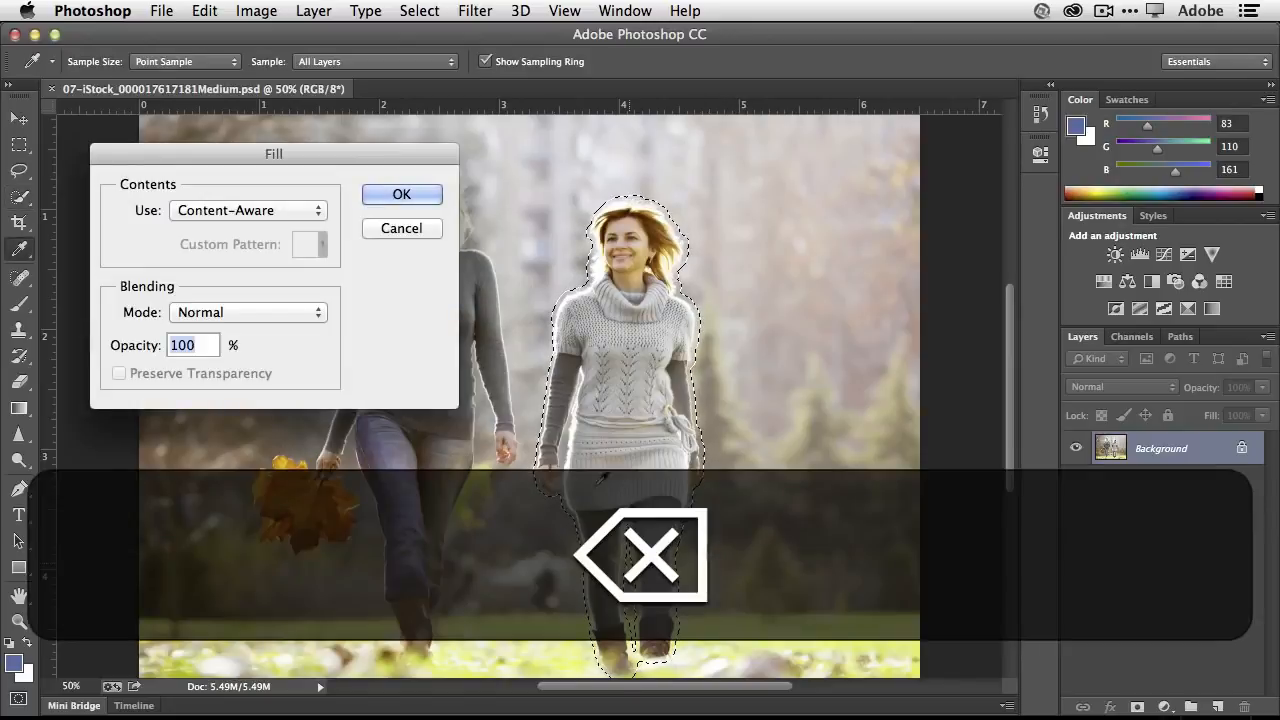
{"action": "left_click", "coordinate": [399, 195]}
{"action": "key", "text": "w"}
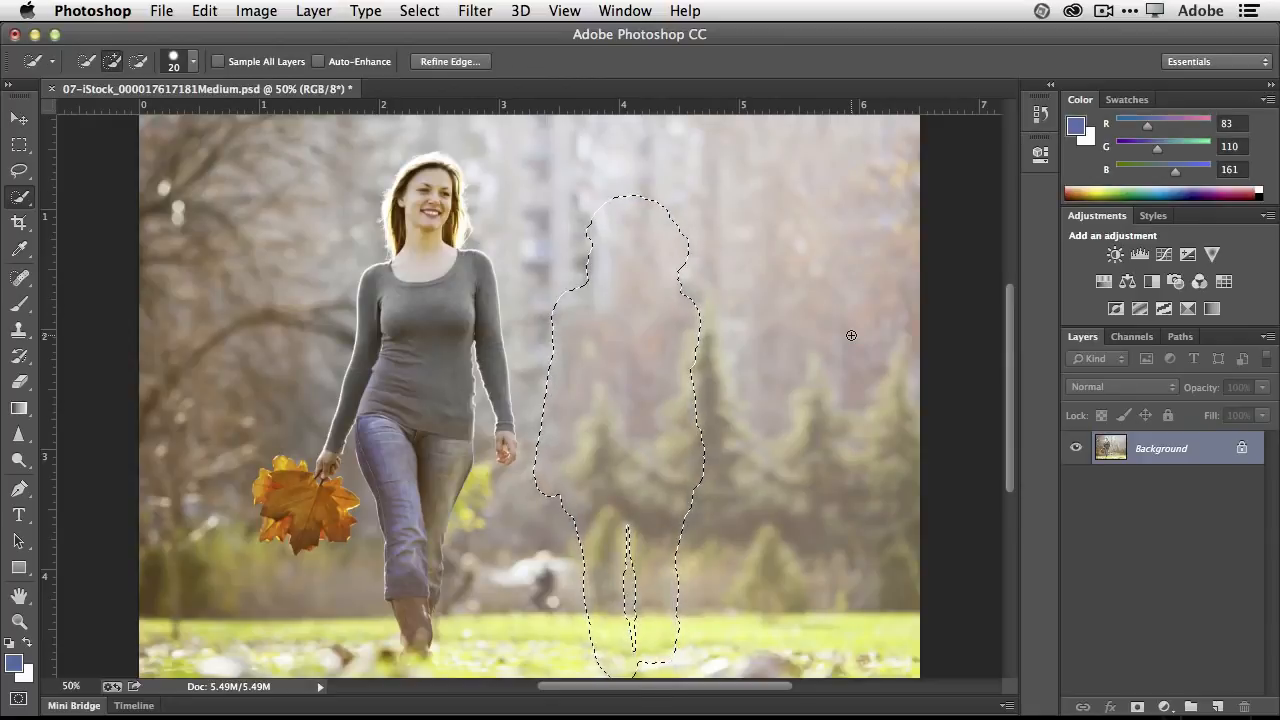
{"action": "key", "text": "super+d"}
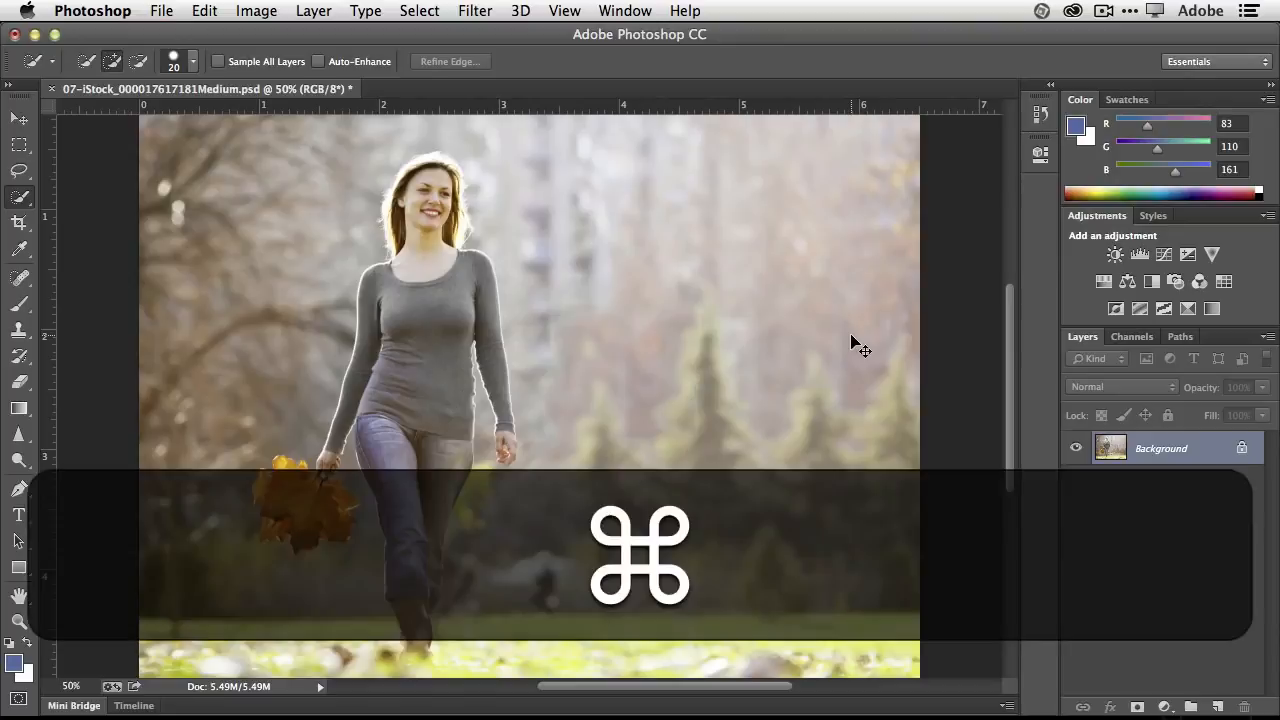
Step back in the history to restore the woman in the light grey turtleneck and the selection around her.
{"action": "key", "text": "super+minus"}
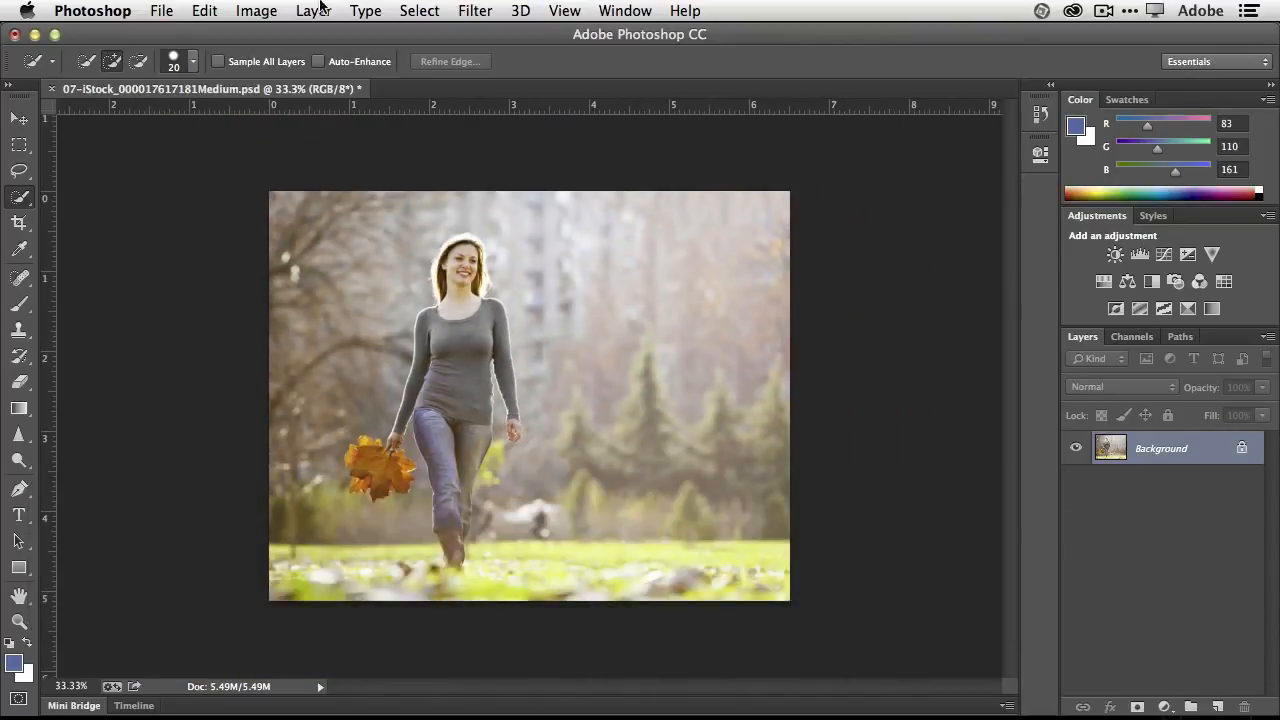
{"action": "left_click", "coordinate": [202, 10]}
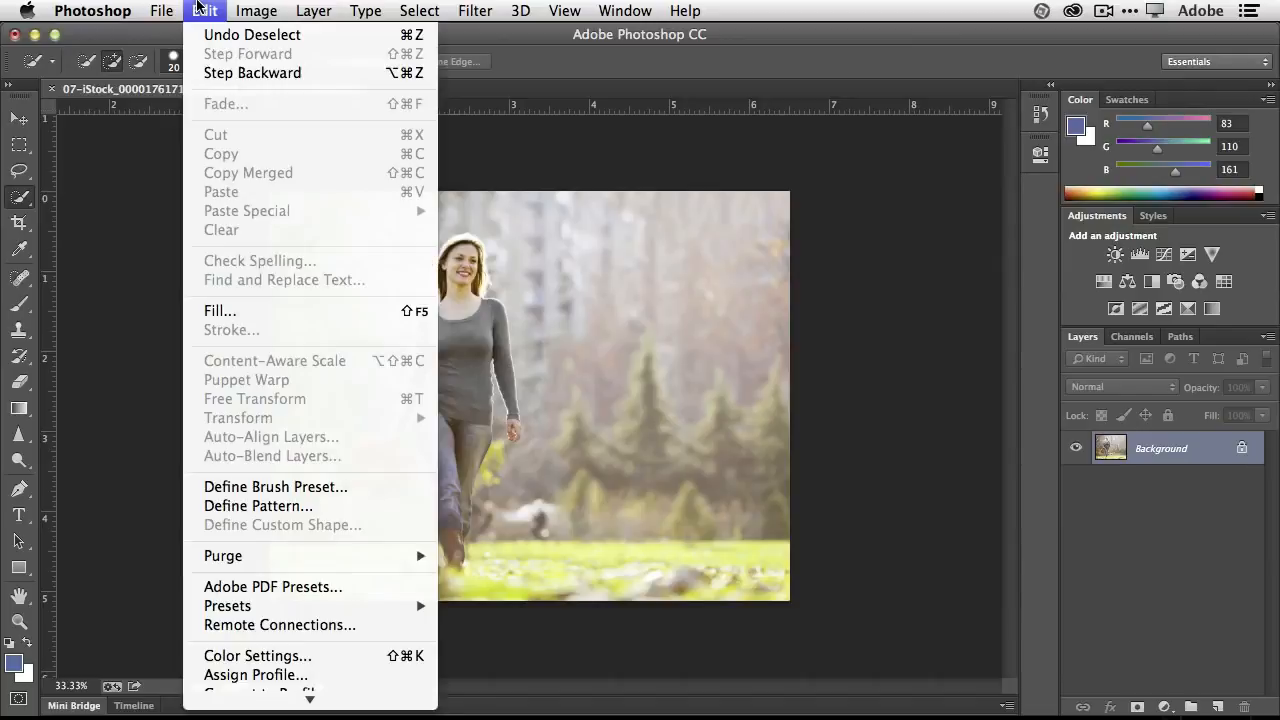
{"action": "left_click", "coordinate": [209, 73]}
{"action": "left_click", "coordinate": [219, 12]}
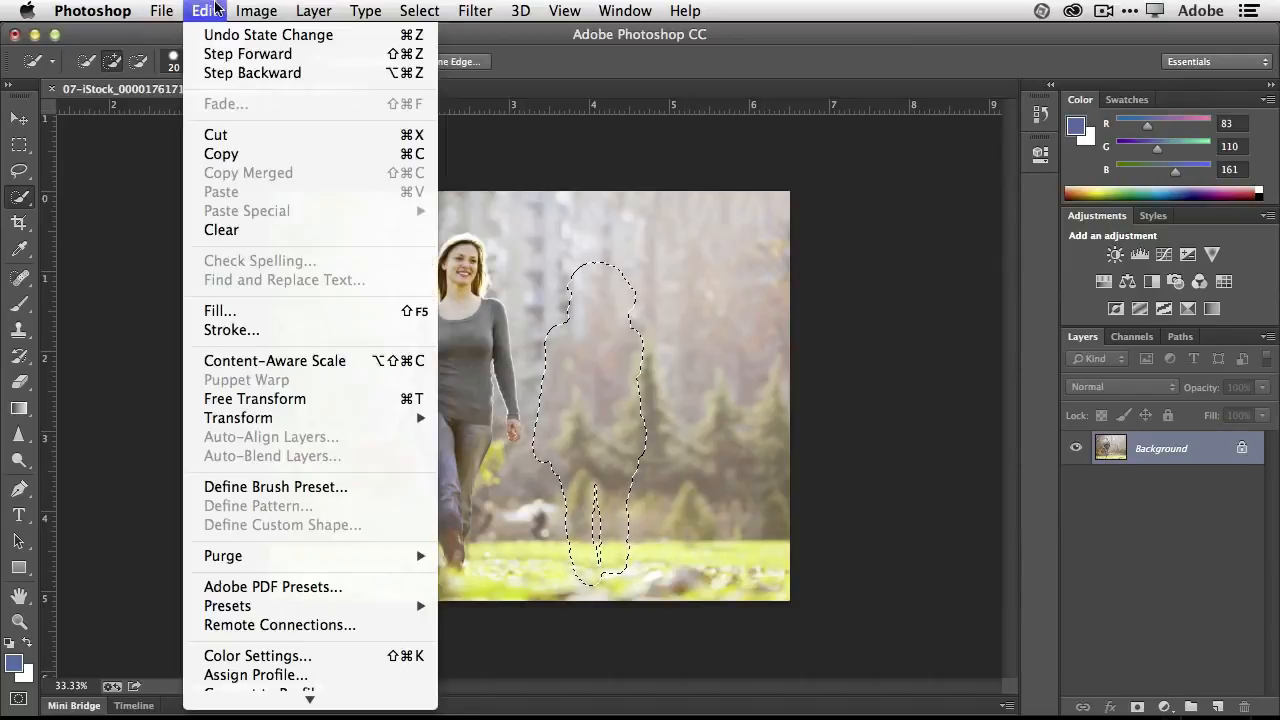
{"action": "left_click", "coordinate": [225, 73]}
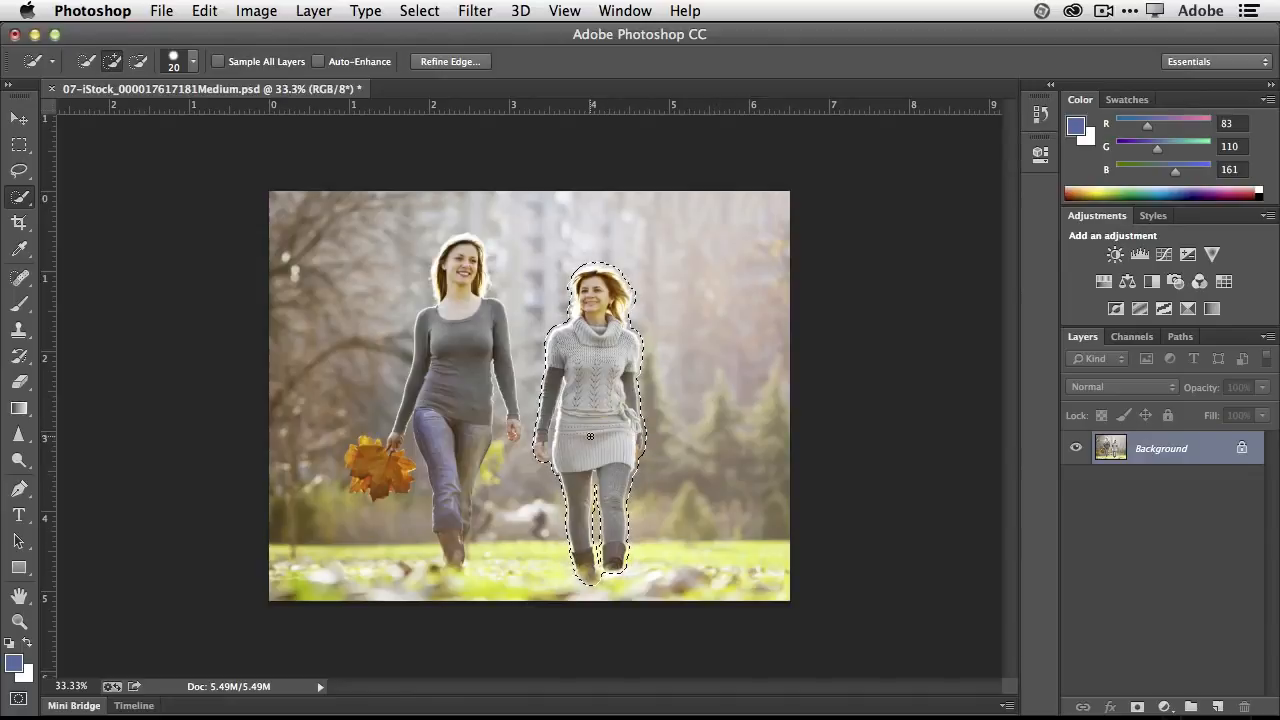
Try to shift the selected woman away from her companion with the Move Tool, and undo the move.
{"action": "left_click", "coordinate": [19, 118]}
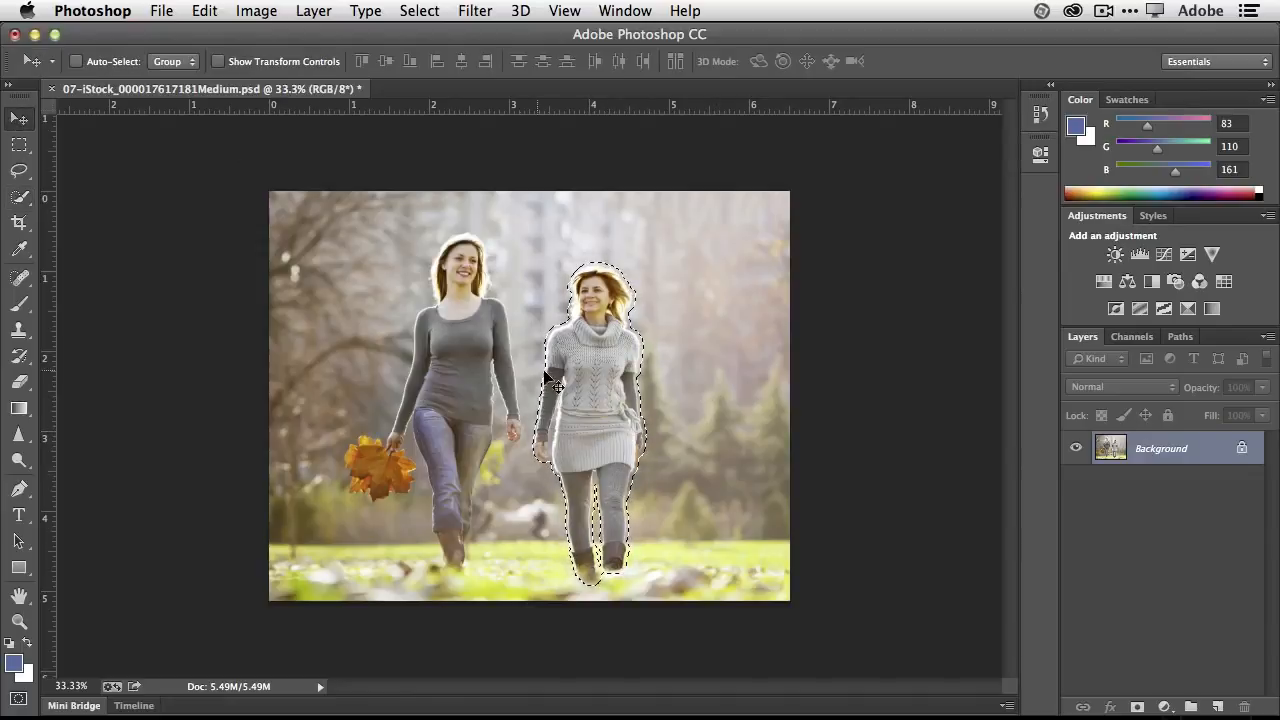
{"action": "left_click_drag", "start_coordinate": [590, 402], "coordinate": [657, 402]}
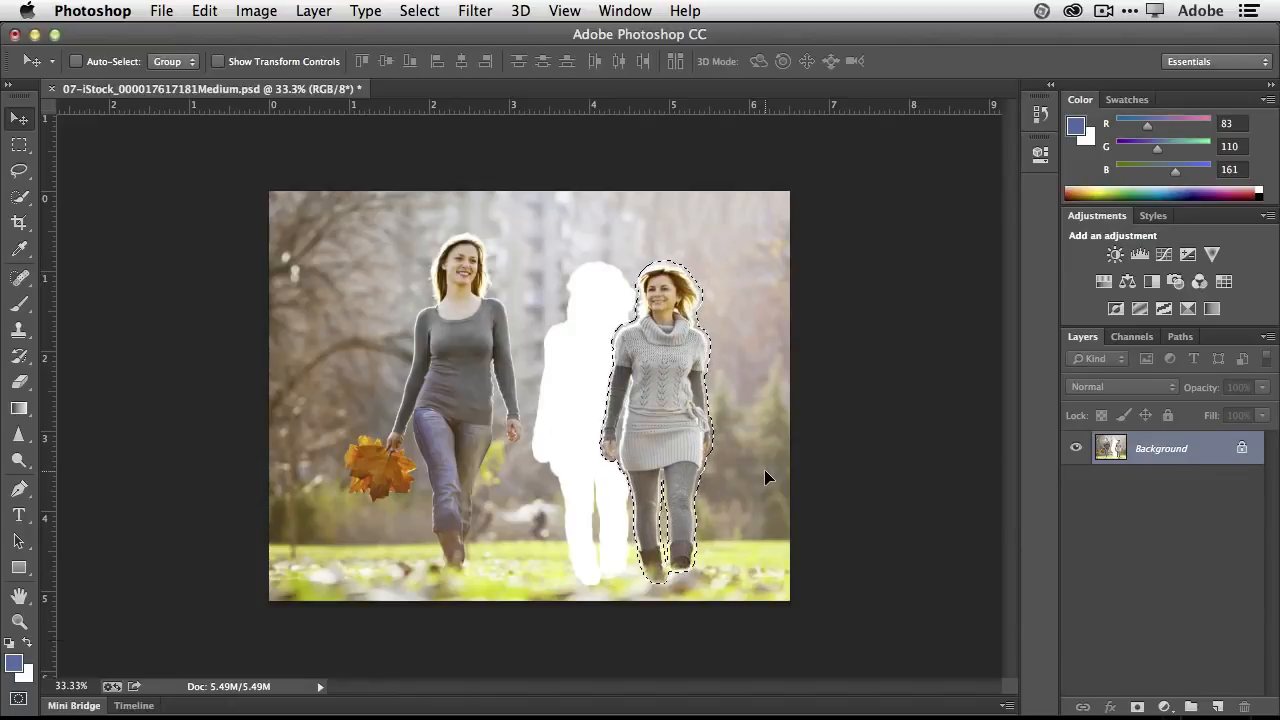
{"action": "key", "text": "super+z"}
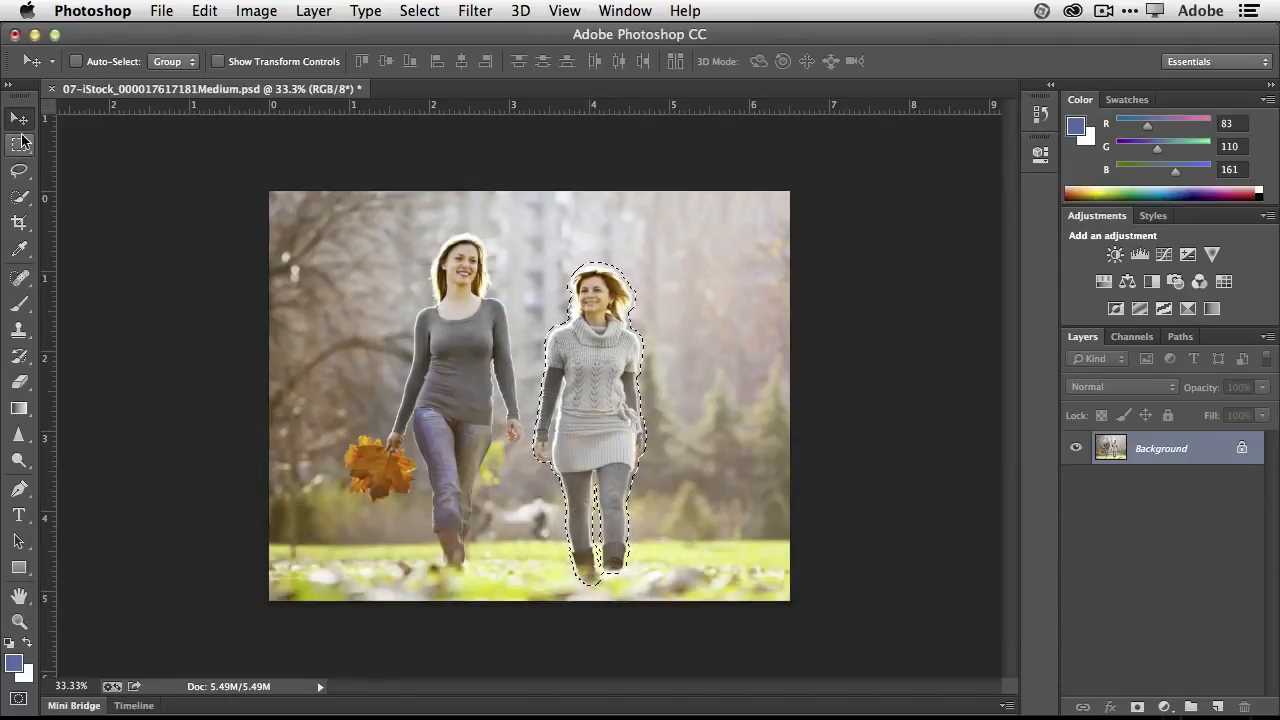
Move the selected woman farther from her companion with the Content-Aware Move Tool in Move mode with Medium adaptation, and deselect.
{"action": "left_click", "coordinate": [20, 278]}
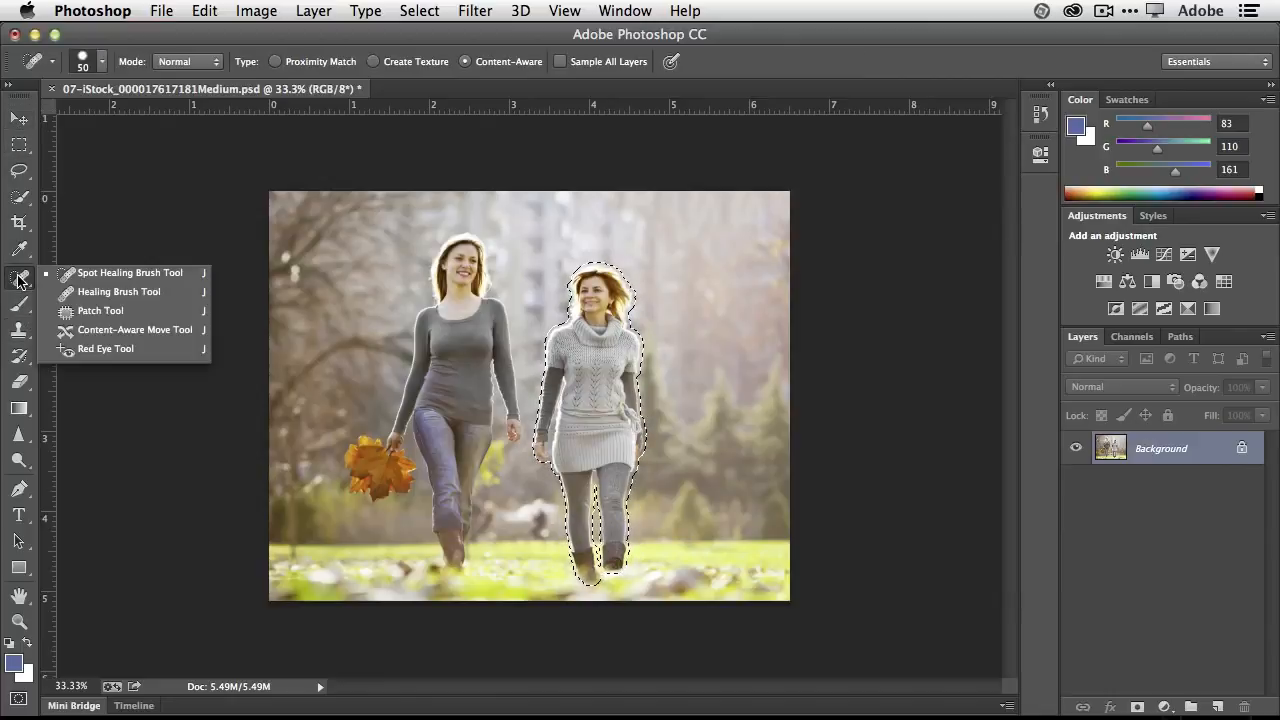
{"action": "left_click", "coordinate": [117, 334]}
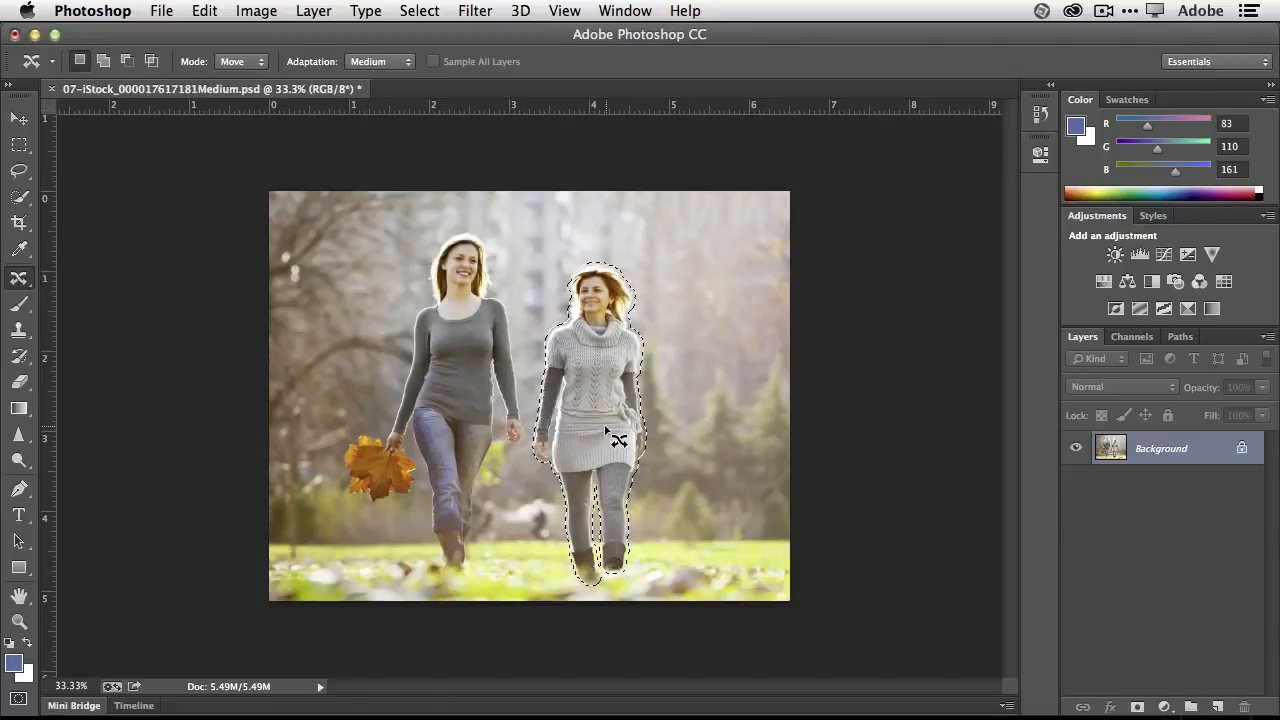
{"action": "left_click_drag", "start_coordinate": [586, 425], "coordinate": [703, 427]}
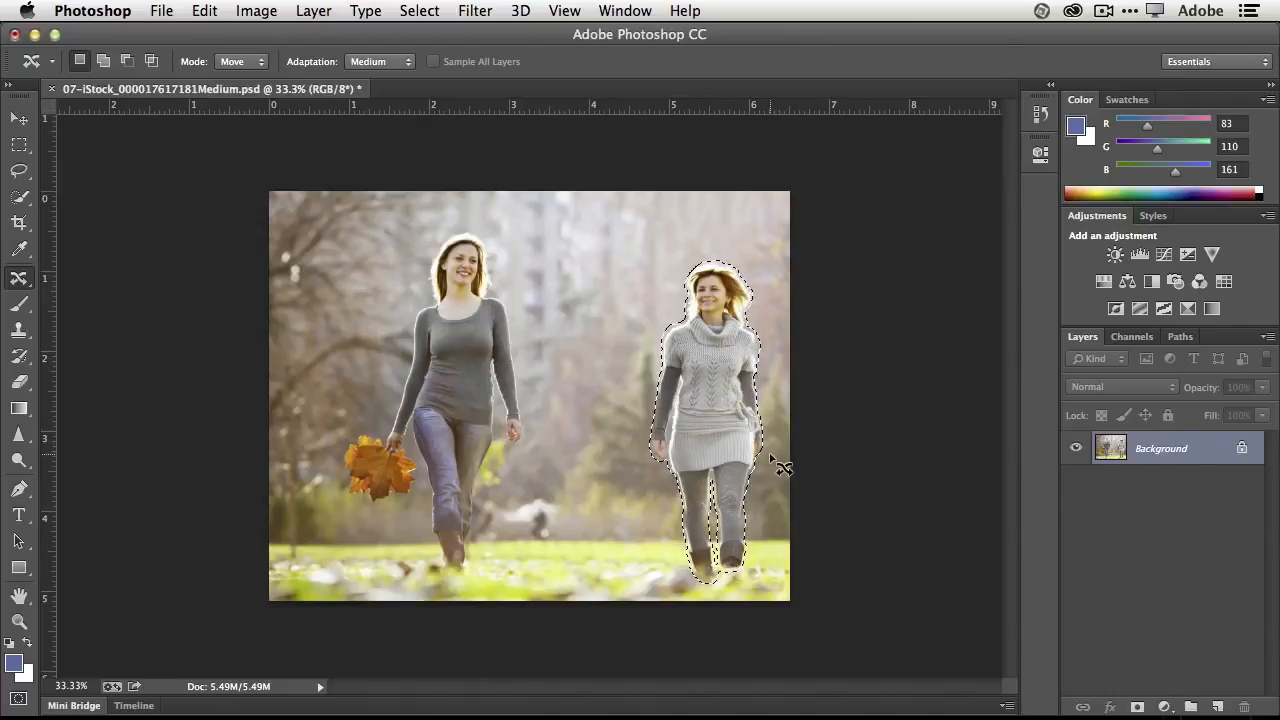
{"action": "left_click", "coordinate": [424, 12]}
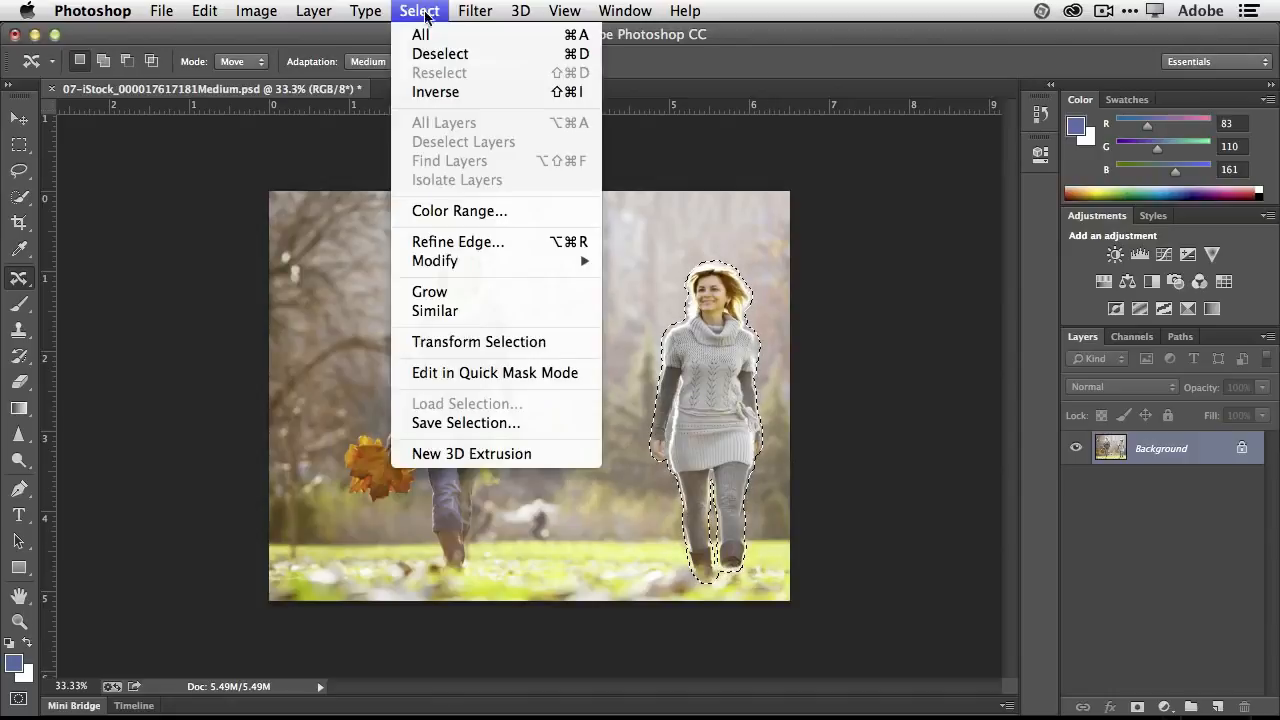
{"action": "left_click", "coordinate": [424, 53]}
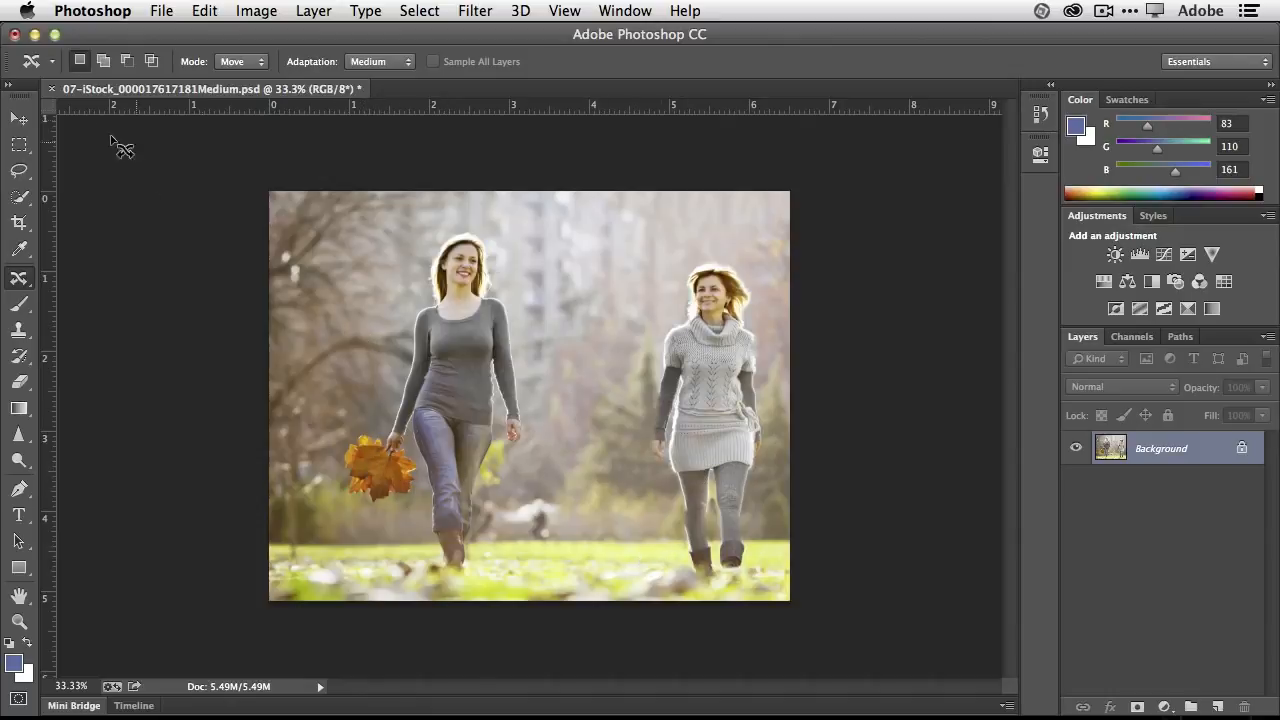
Select the orange maple leaf with the Quick Selection Tool and copy it onto a new layer.
{"action": "left_click", "coordinate": [22, 199]}
{"action": "mouse_move", "coordinate": [381, 467]}
{"action": "left_mouse_down"}
{"action": "mouse_move", "coordinate": [358, 455]}
{"action": "mouse_move", "coordinate": [362, 441]}
{"action": "mouse_move", "coordinate": [357, 483]}
{"action": "left_mouse_up"}
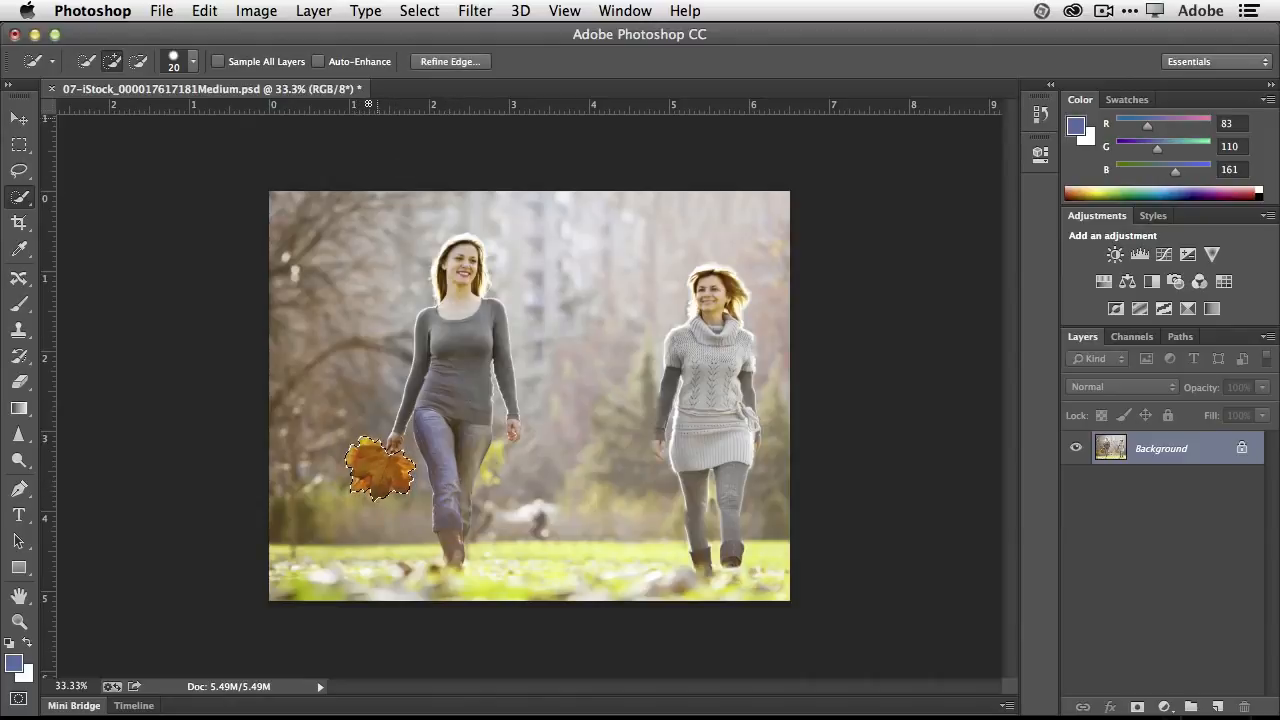
{"action": "left_click", "coordinate": [306, 12]}
{"action": "mouse_move", "coordinate": [330, 35]}
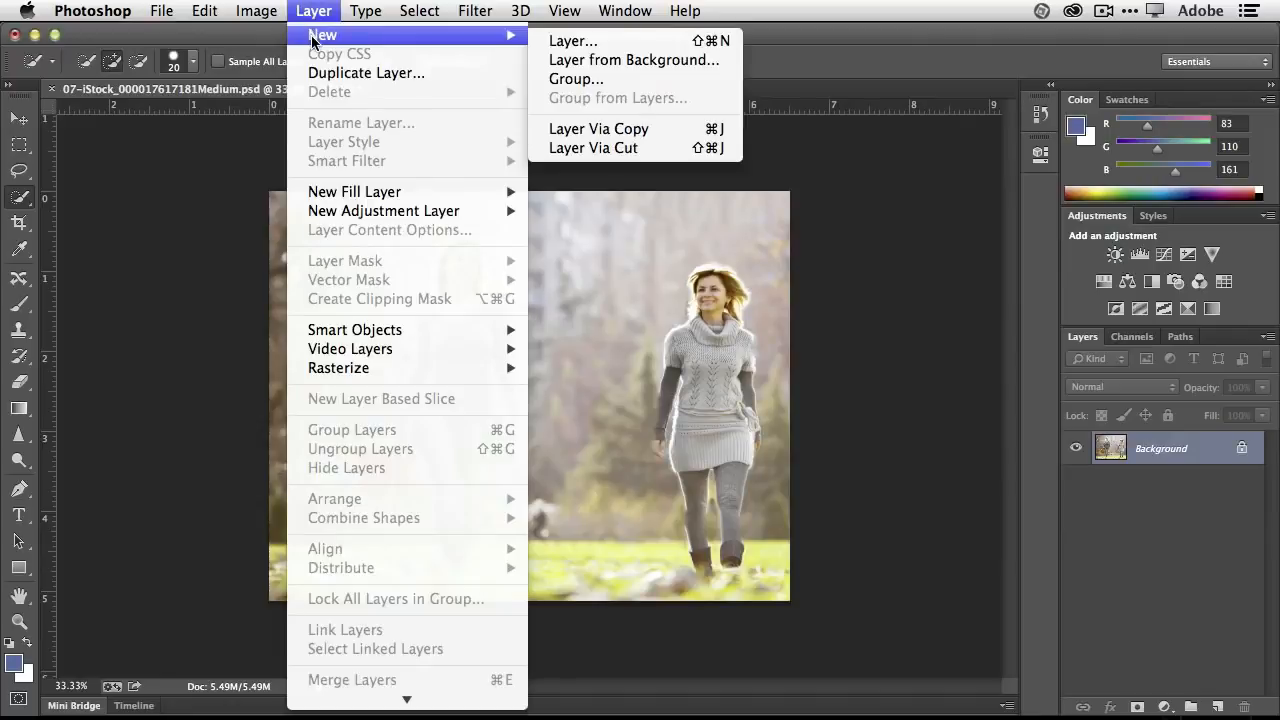
{"action": "left_click", "coordinate": [718, 133]}
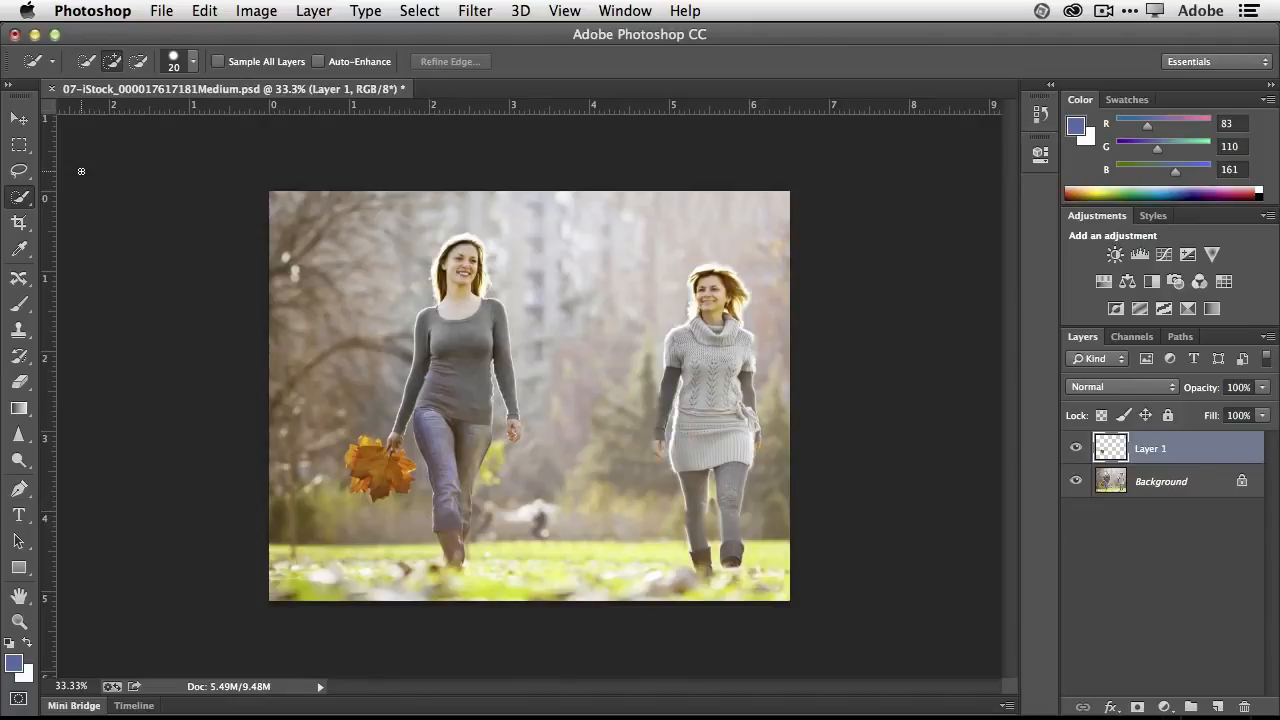
Place the leaf copy at the turtleneck woman's hand, scaled to about 76% and rotated about -15° with Free Transform.
{"action": "left_click", "coordinate": [19, 118]}
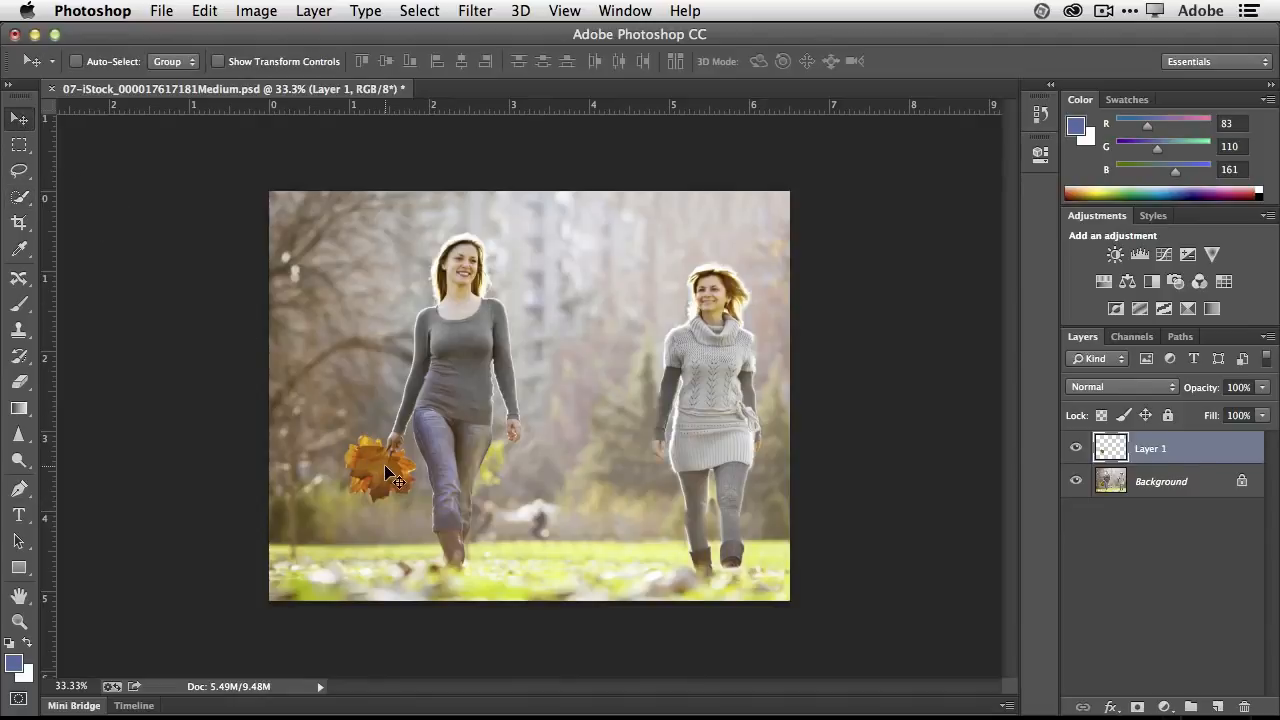
{"action": "left_click_drag", "start_coordinate": [390, 474], "coordinate": [649, 475]}
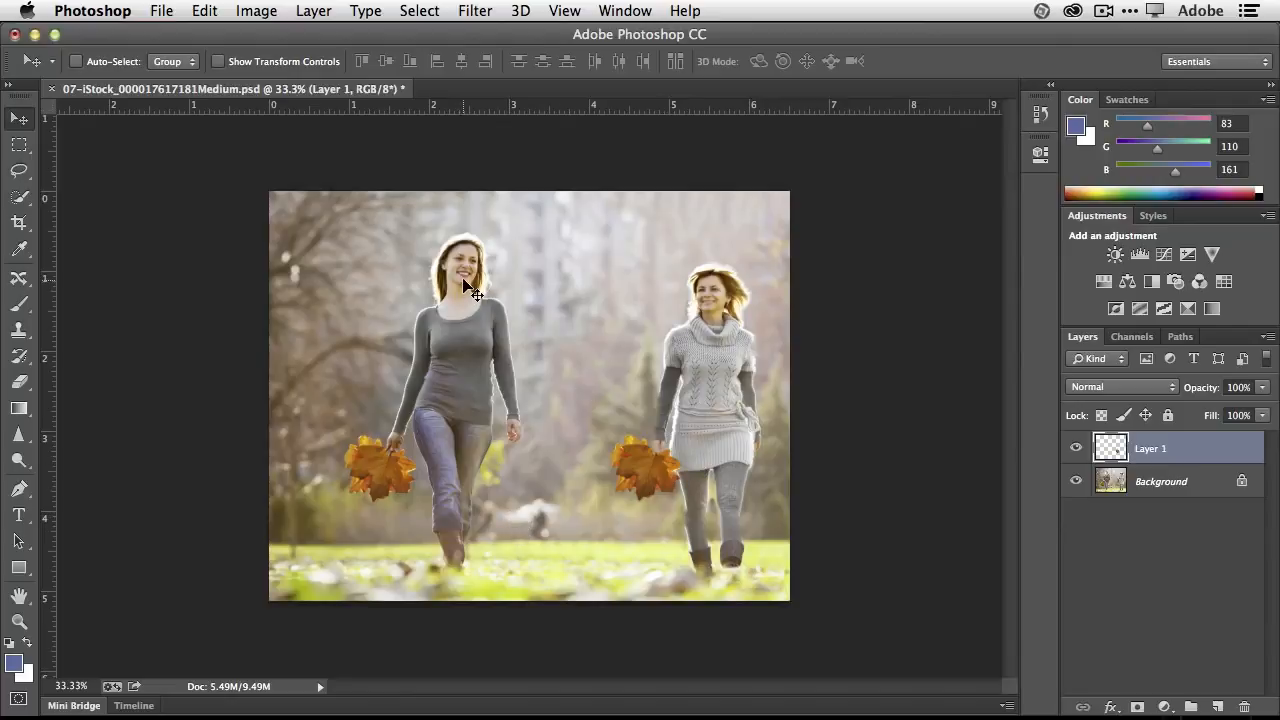
{"action": "left_click", "coordinate": [204, 11]}
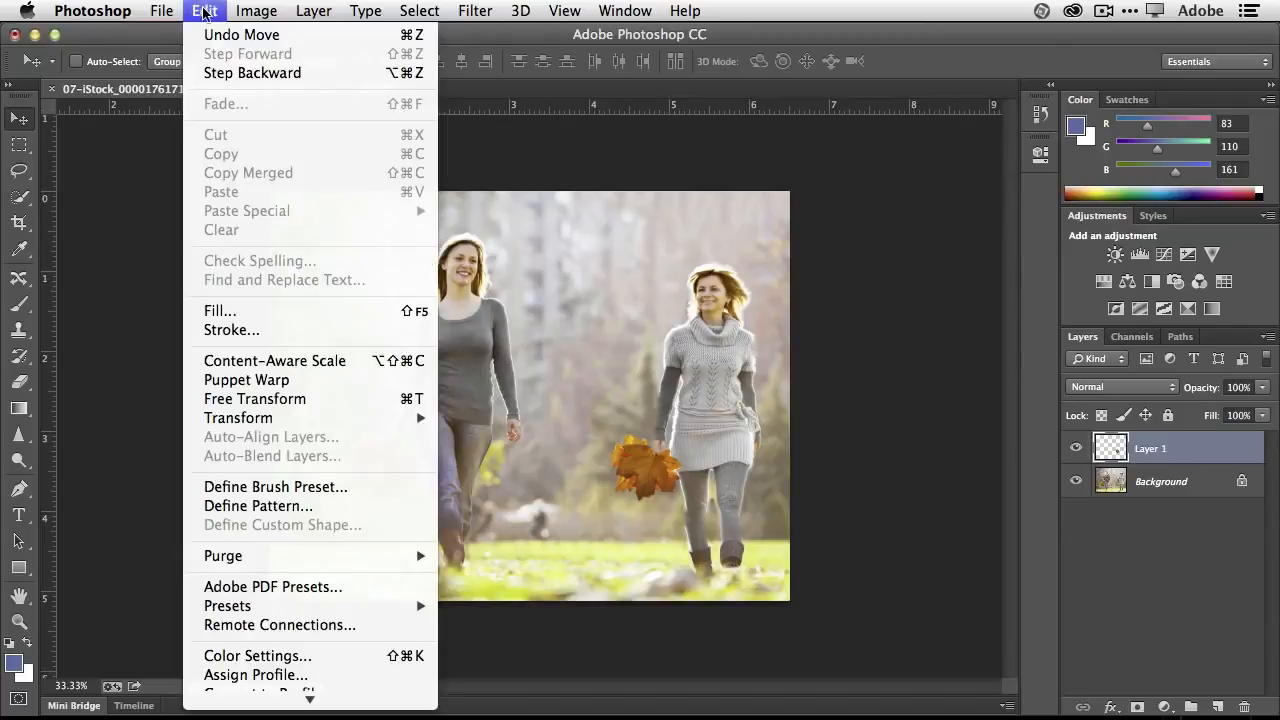
{"action": "left_click", "coordinate": [314, 402]}
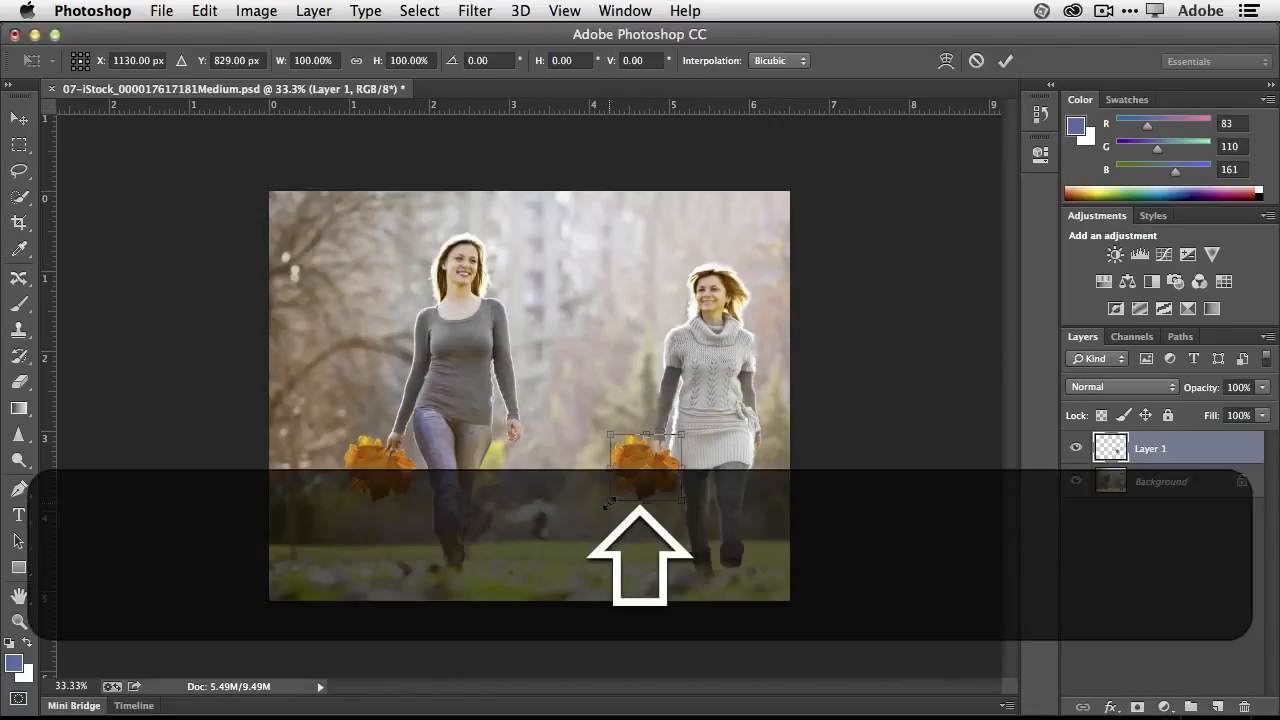
{"action": "left_click_drag", "start_coordinate": [609, 502], "coordinate": [699, 480]}
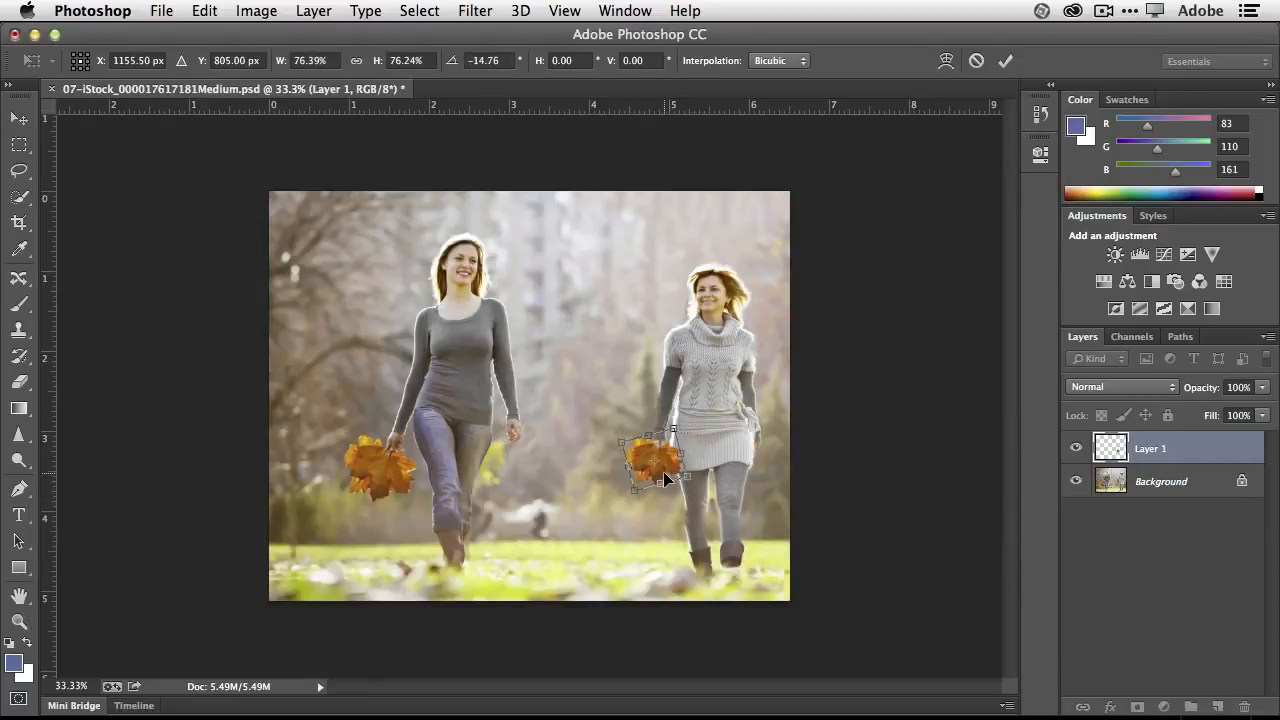
Flip the leaf copy horizontally, rotate it to about 23°, scale it to about 71% under her hand, and apply the transform.
{"action": "right_click", "coordinate": [666, 474]}
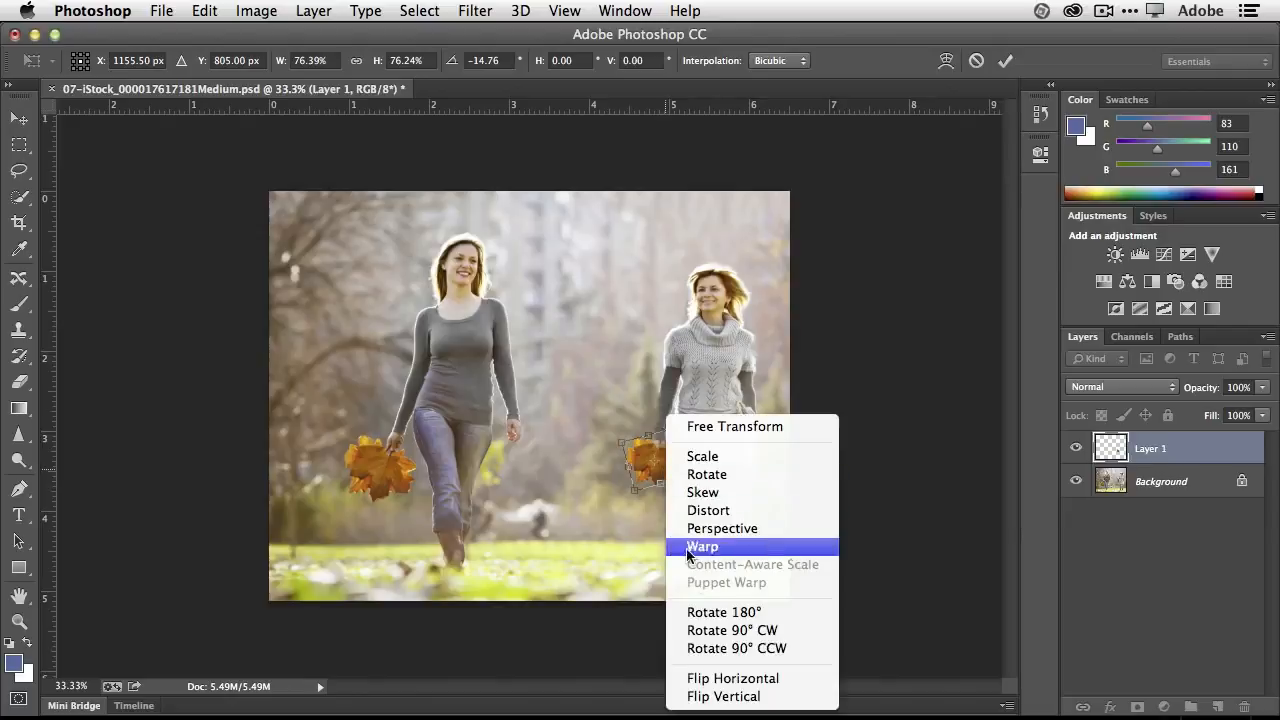
{"action": "left_click", "coordinate": [729, 679]}
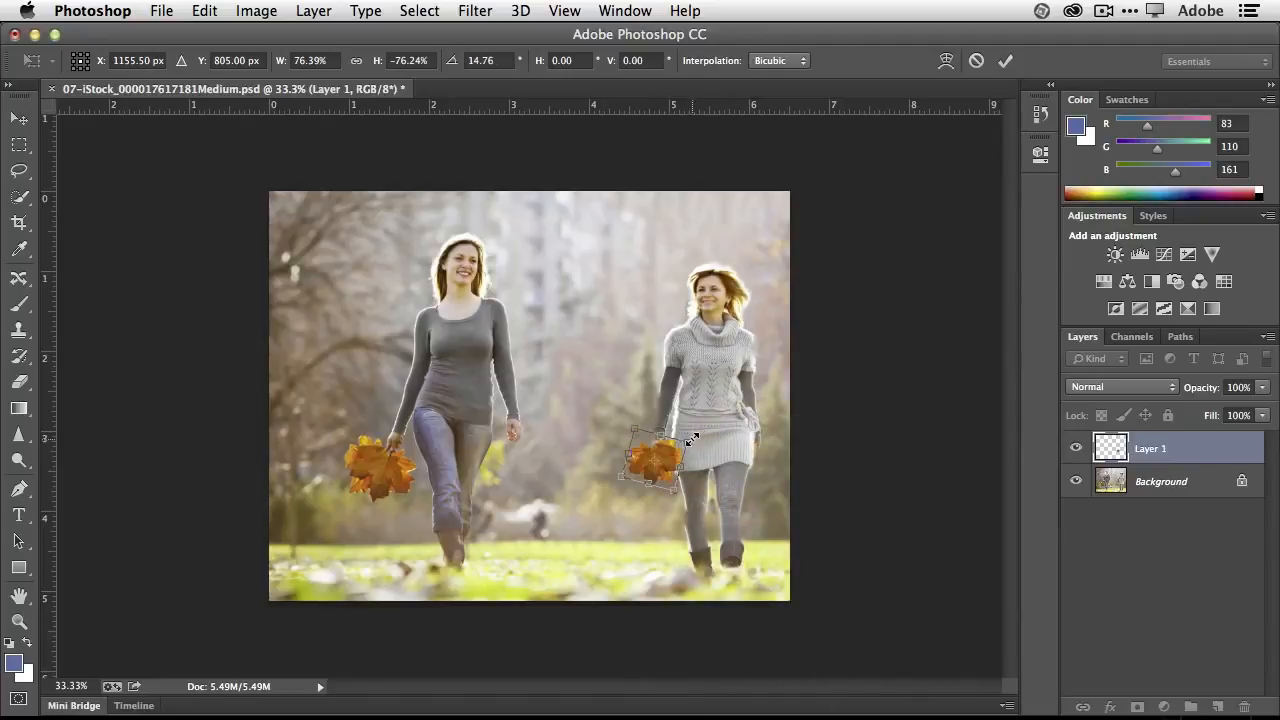
{"action": "left_click_drag", "start_coordinate": [700, 430], "coordinate": [674, 464]}
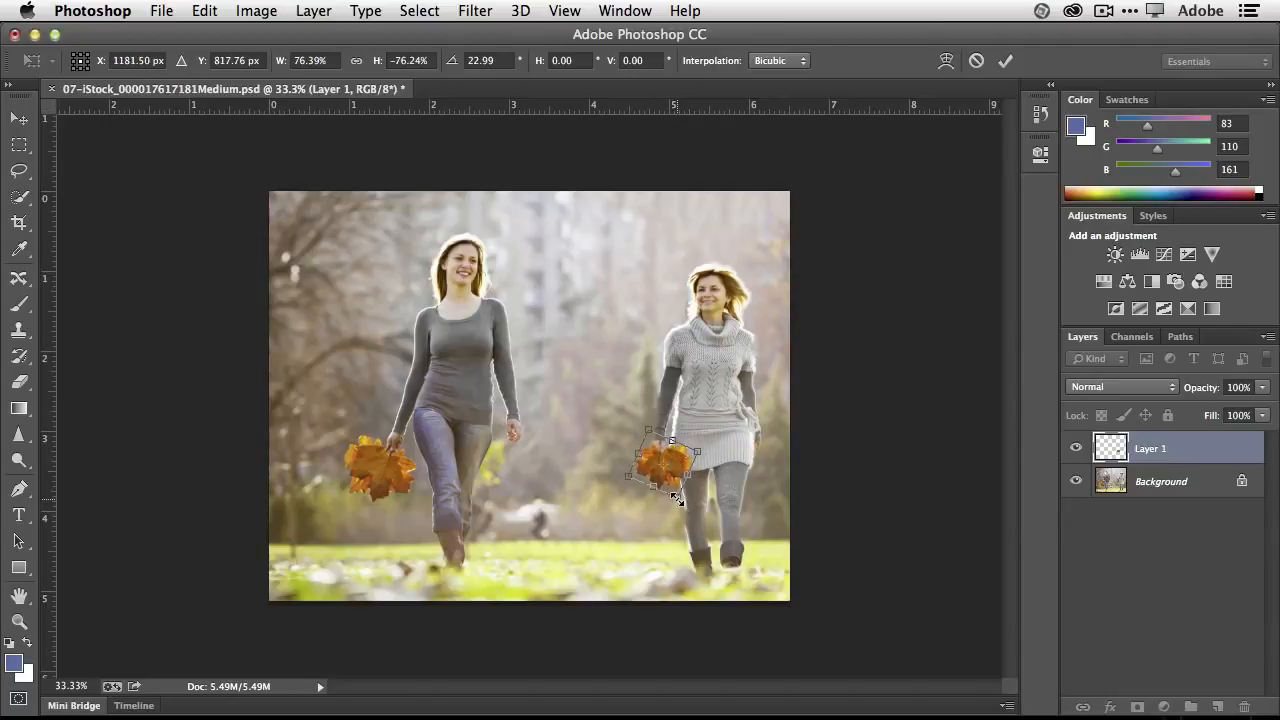
{"action": "left_click_drag", "start_coordinate": [678, 497], "coordinate": [678, 495]}
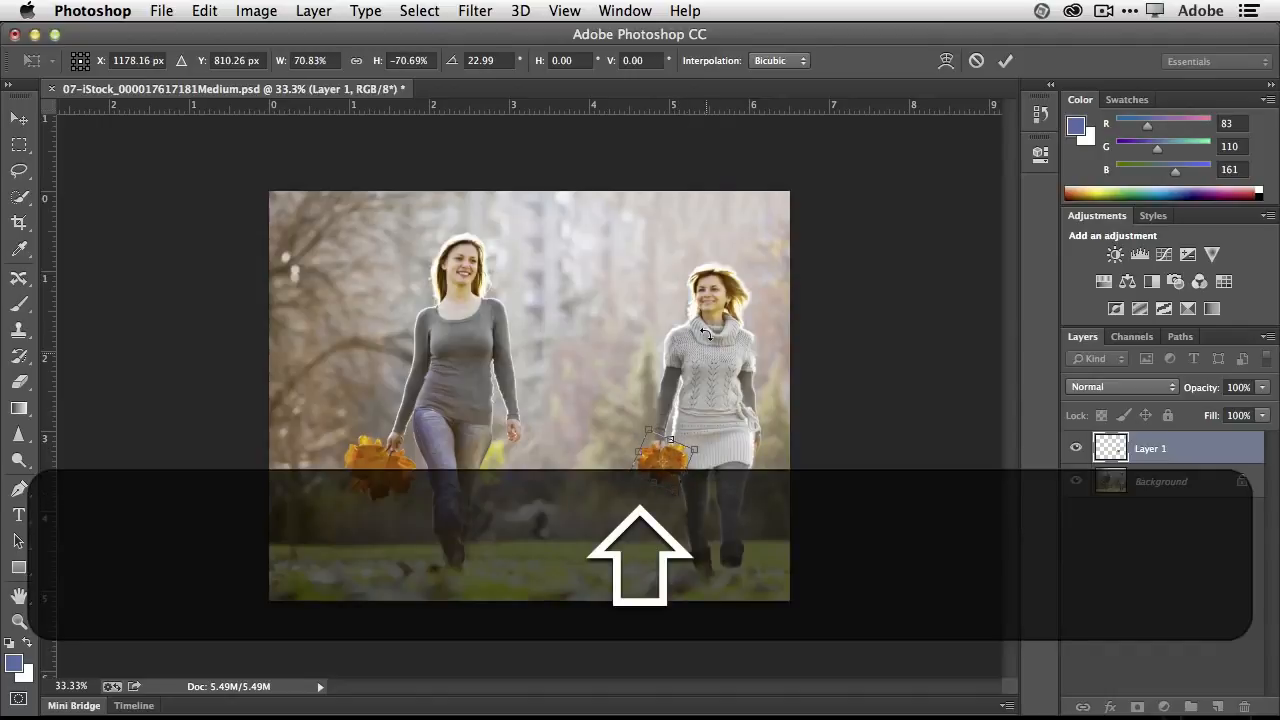
{"action": "left_click", "coordinate": [1004, 62]}
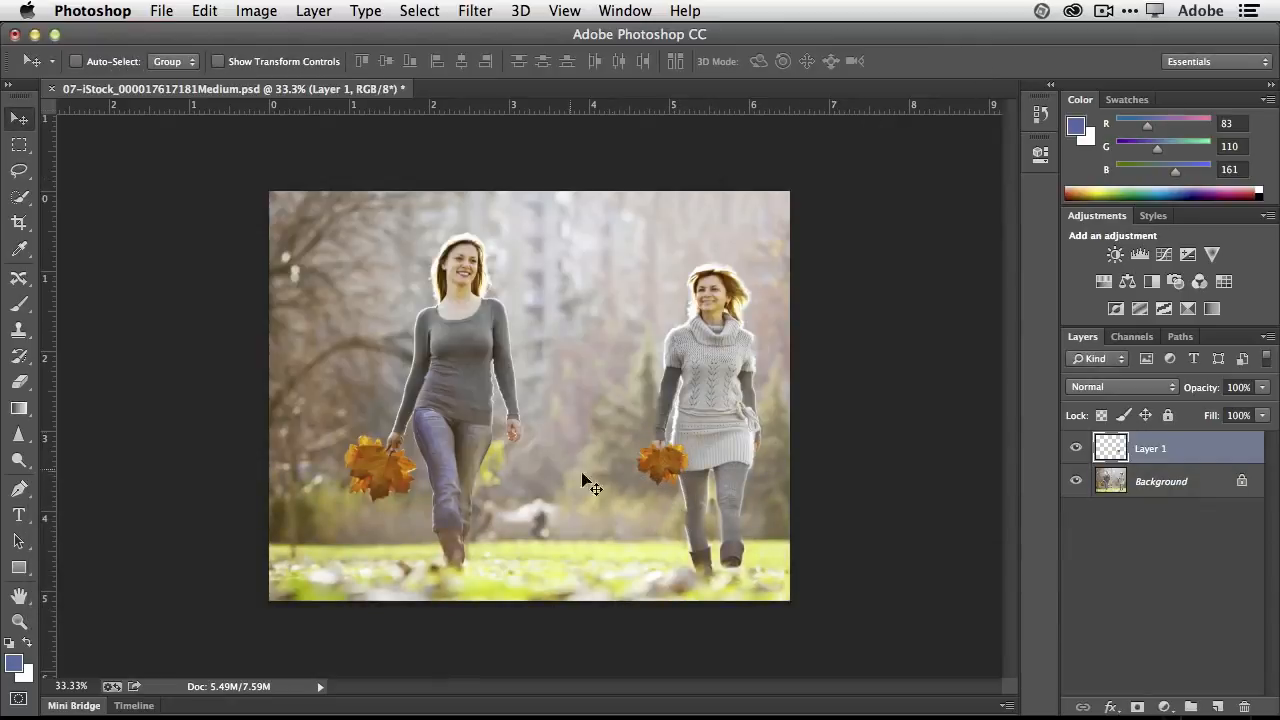
Choose the Eraser Tool for the leaf layer and reduce its brush size to 40.
{"action": "left_click", "coordinate": [20, 385]}
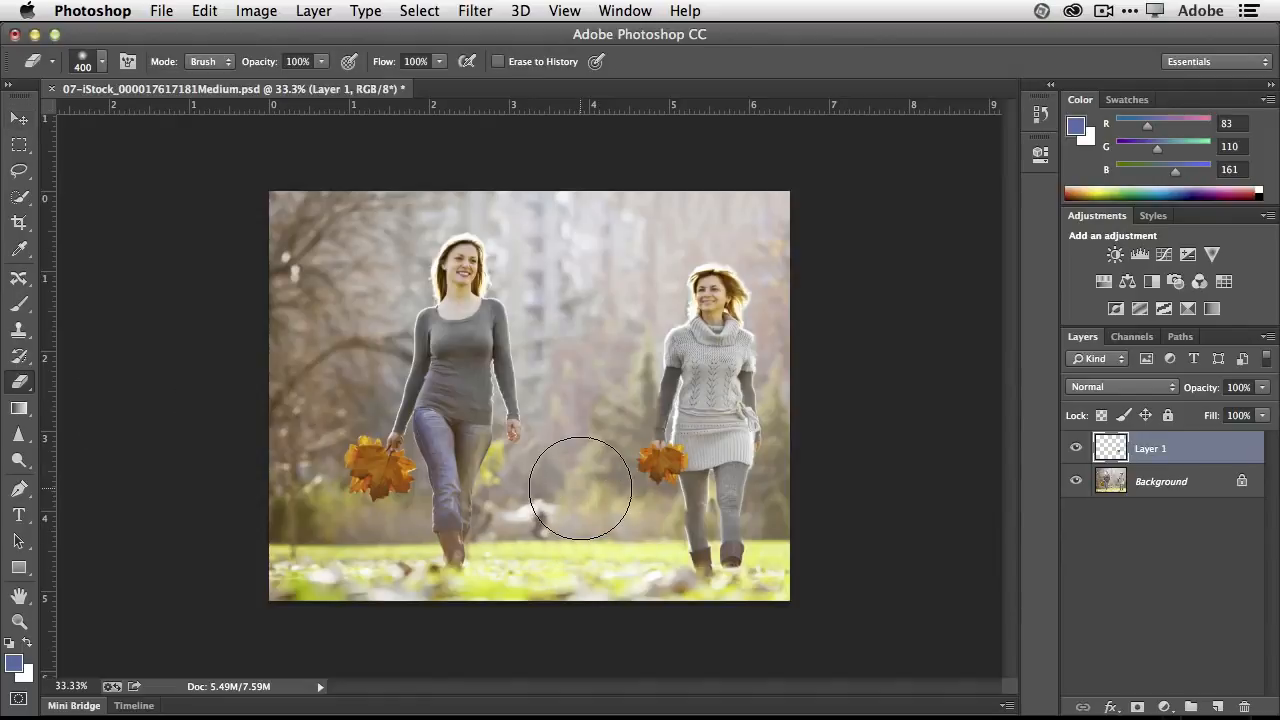
{"action": "key", "text": "bracketleft"}
{"action": "key", "text": "bracketleft"}
{"action": "key", "text": "bracketleft"}
{"action": "key", "text": "bracketleft"}
{"action": "key", "text": "bracketleft"}
{"action": "key", "text": "bracketleft"}
{"action": "key", "text": "bracketleft"}
{"action": "key", "text": "bracketleft"}
{"action": "key", "text": "bracketleft"}
{"action": "key", "text": "bracketleft"}
{"action": "key", "text": "bracketleft"}
{"action": "key", "text": "bracketleft"}
{"action": "key", "text": "bracketleft"}
{"action": "key", "text": "bracketleft"}
{"action": "key", "text": "bracketleft"}
{"action": "key", "text": "bracketleft"}
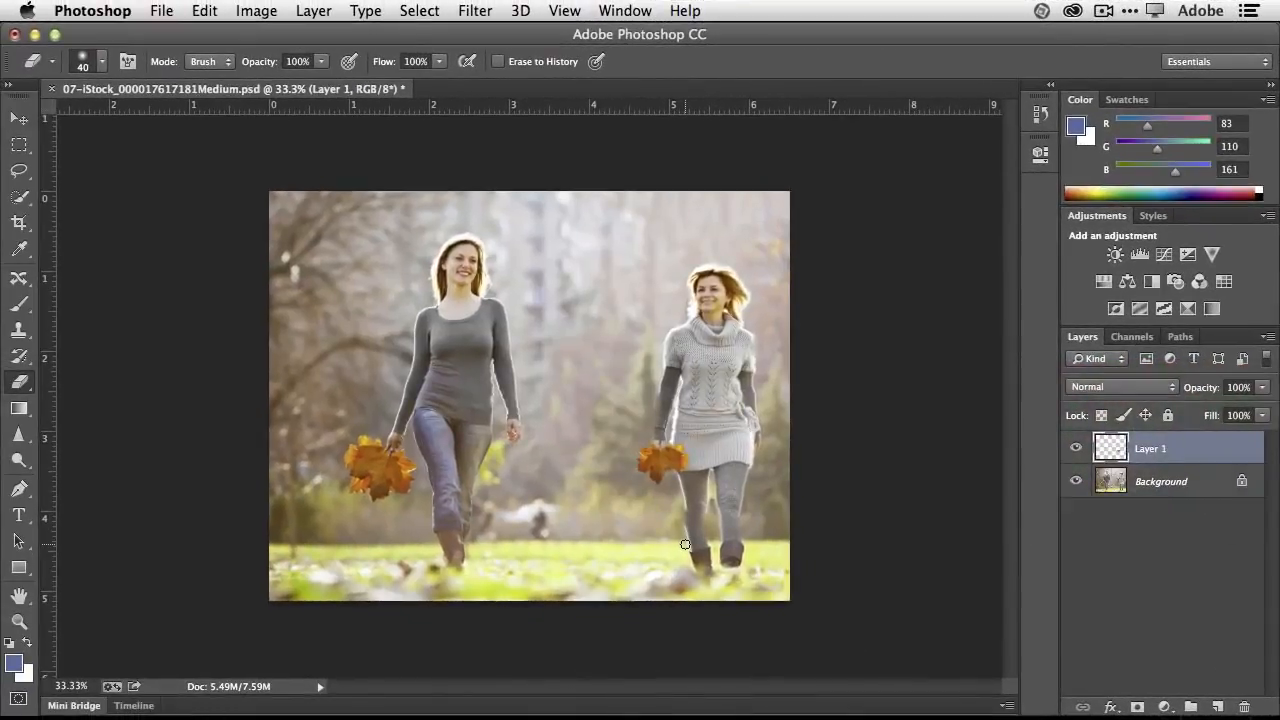
{"action": "key", "text": "super+w"}
{"action": "left_click", "coordinate": [585, 305]}
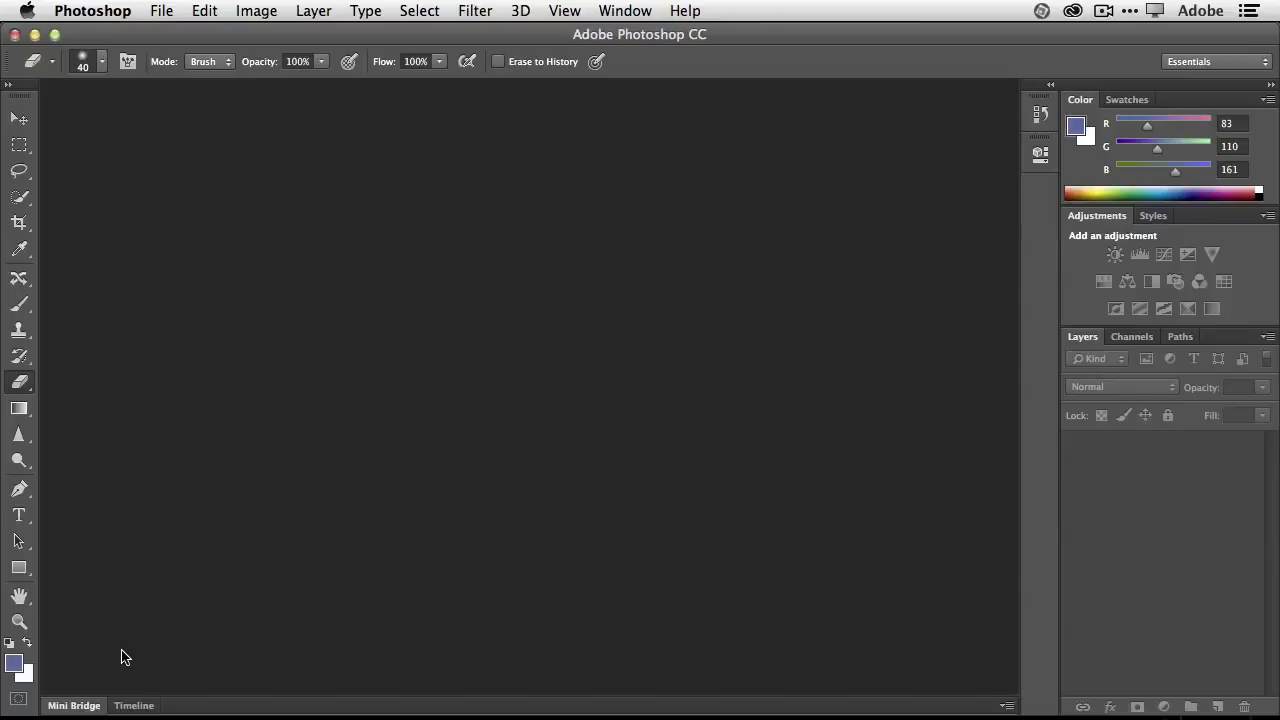
{"action": "left_click", "coordinate": [86, 704]}
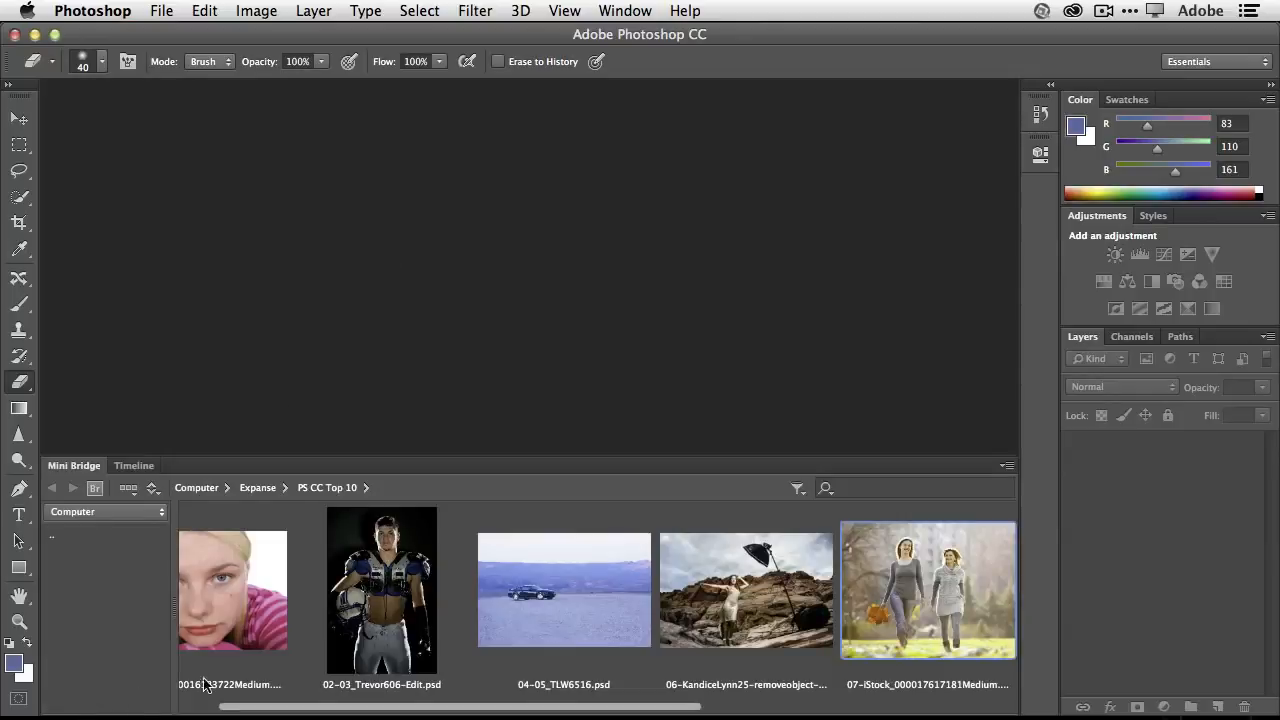
{"action": "left_click_drag", "start_coordinate": [616, 710], "coordinate": [840, 711]}
{"action": "left_click", "coordinate": [744, 612]}
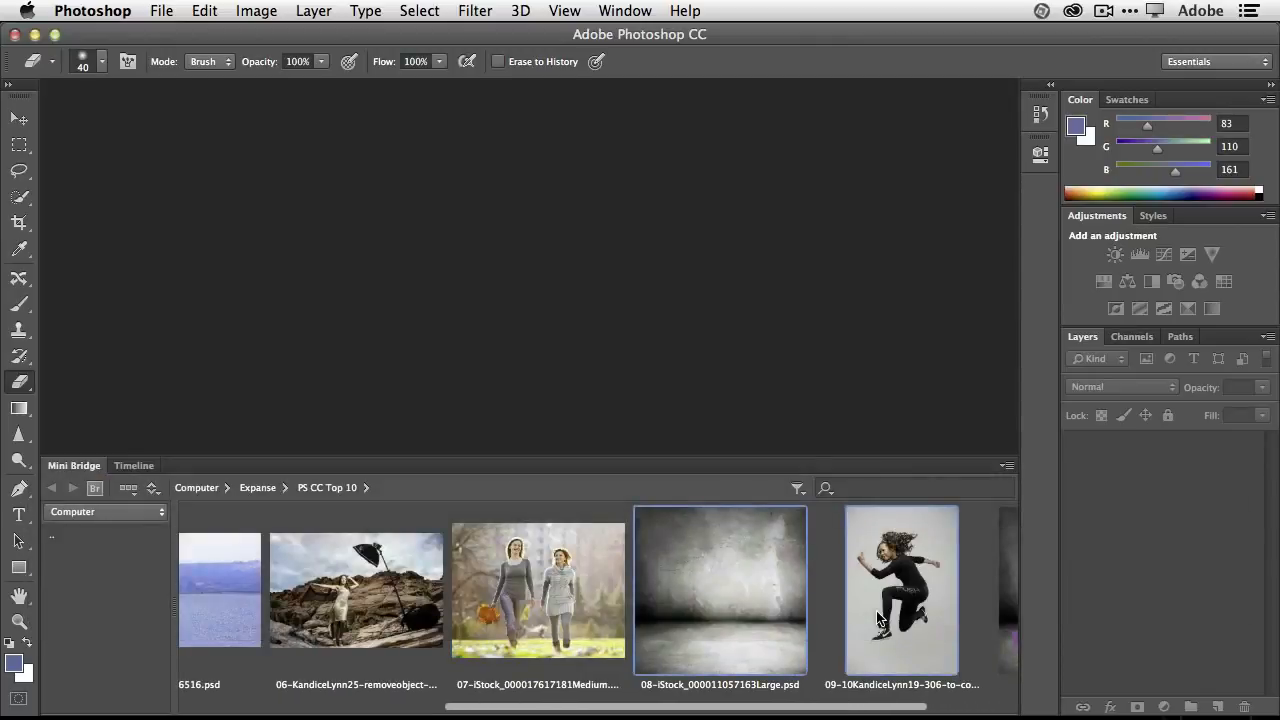
{"action": "key", "text": "Return"}
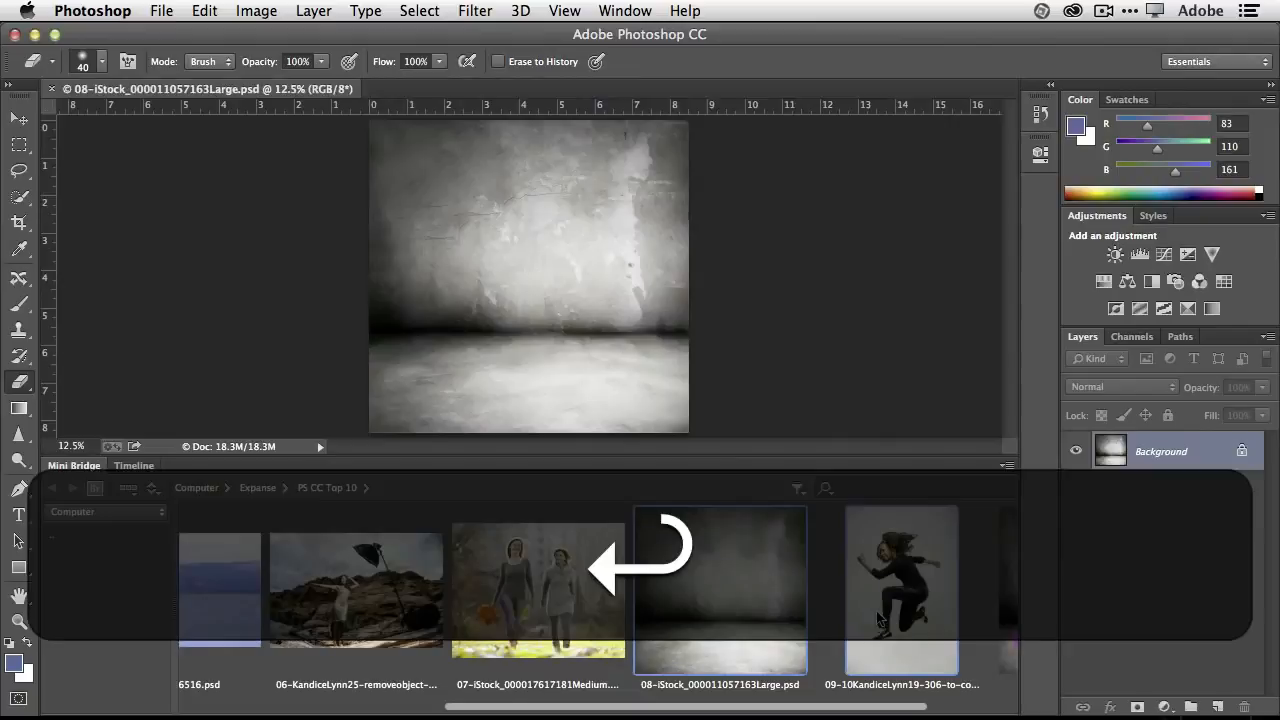
{"action": "double_click", "coordinate": [76, 467]}
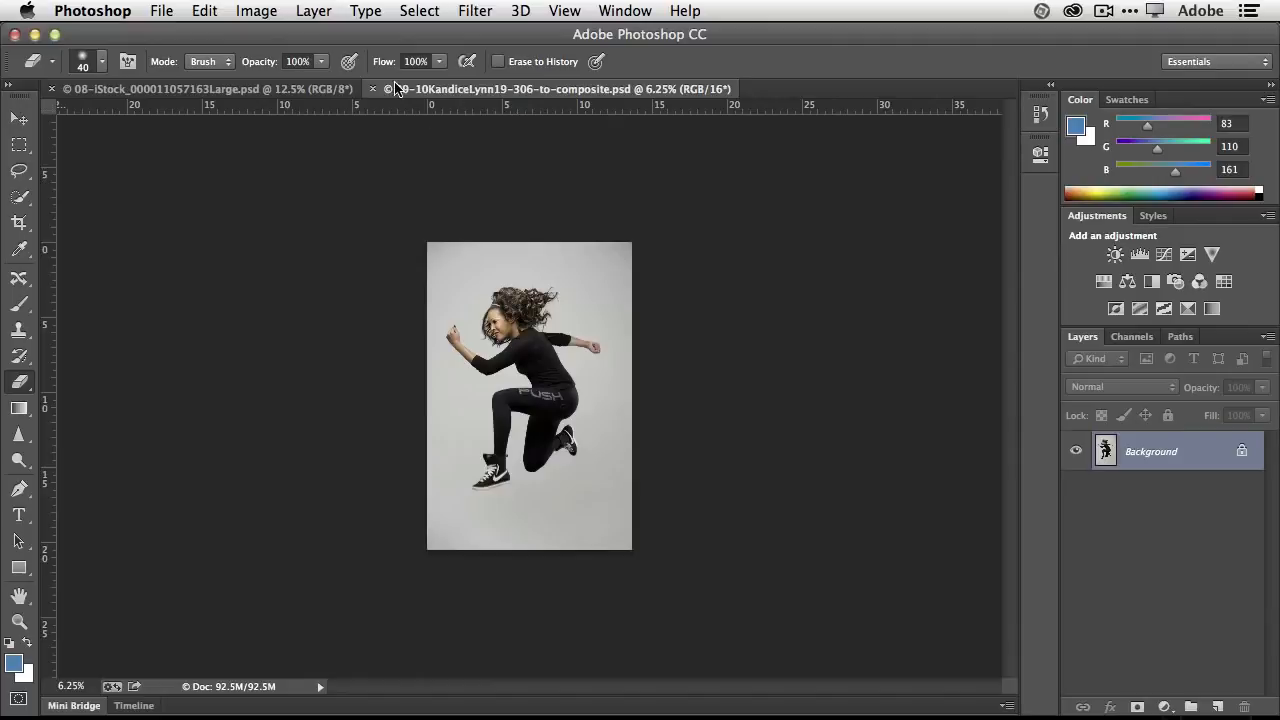
Compare the empty concrete room image with the jumping woman photo, finishing on the concrete room.
{"action": "left_click", "coordinate": [256, 90]}
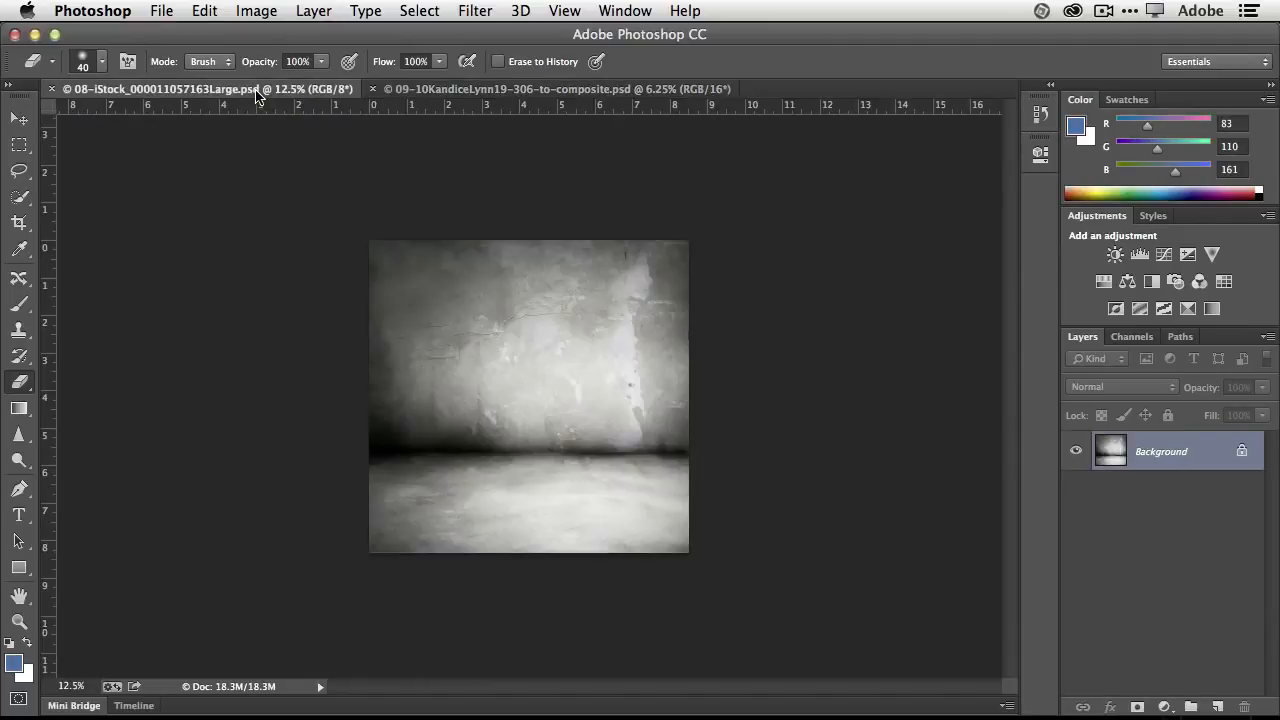
{"action": "left_click", "coordinate": [438, 90]}
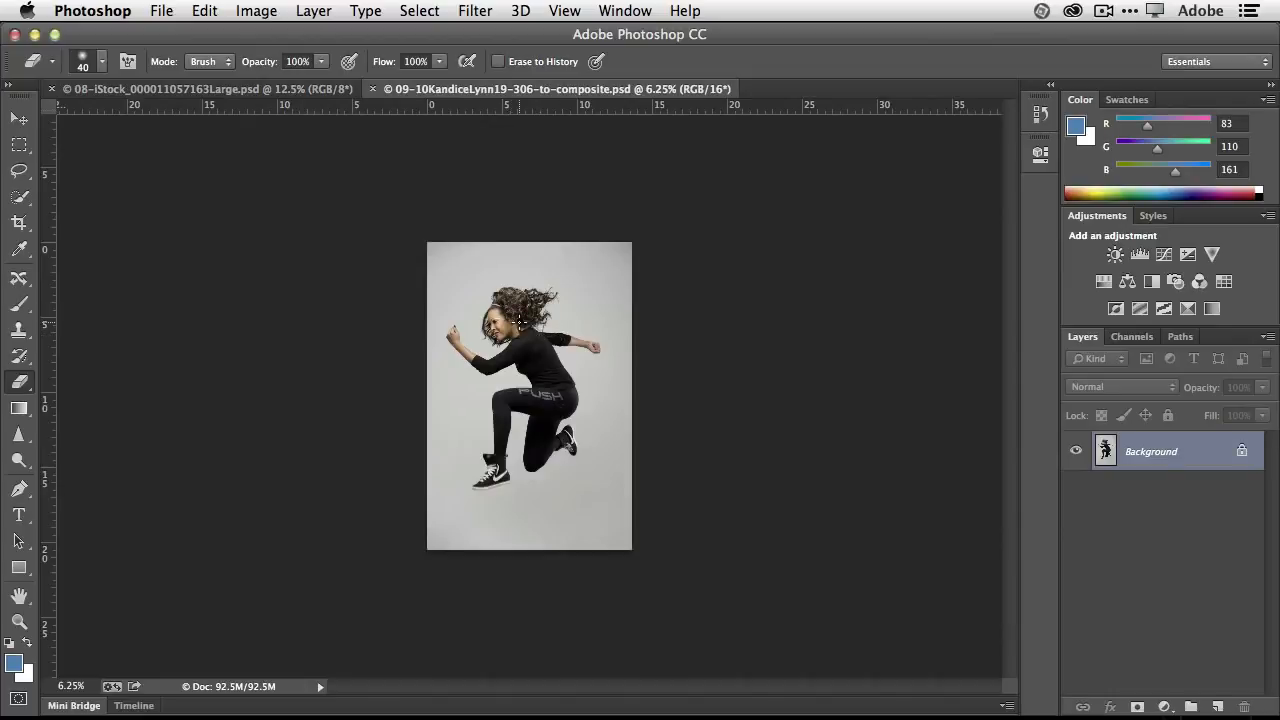
{"action": "left_click", "coordinate": [259, 91]}
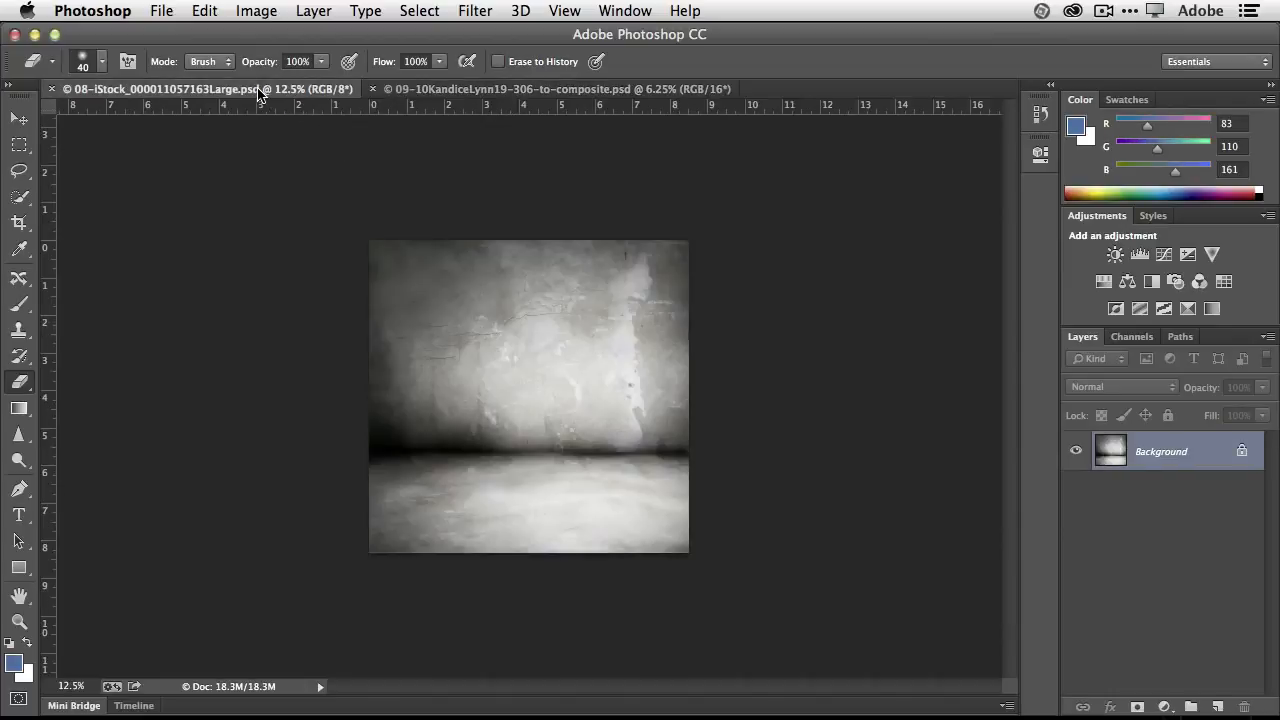
Copy the jumping woman photo into the concrete room document with the Move Tool, accepting the bit-depth and color profile conversions.
{"action": "left_click", "coordinate": [414, 90]}
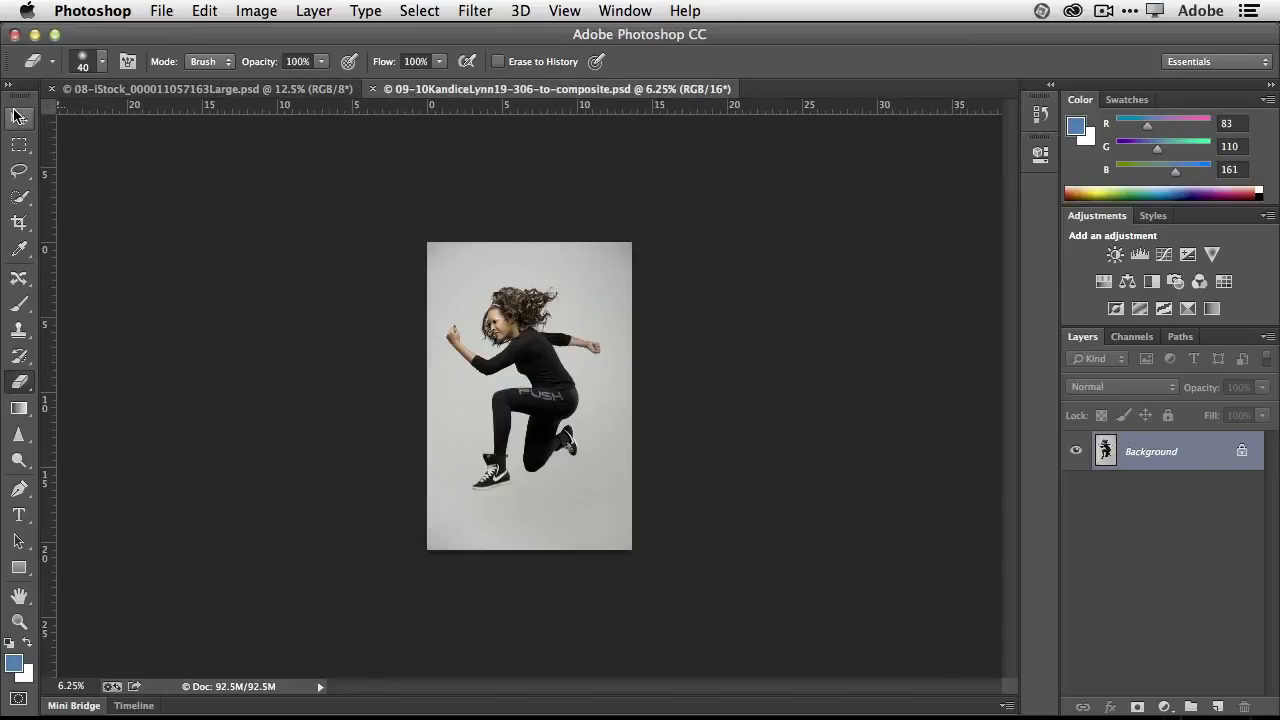
{"action": "left_click", "coordinate": [19, 118]}
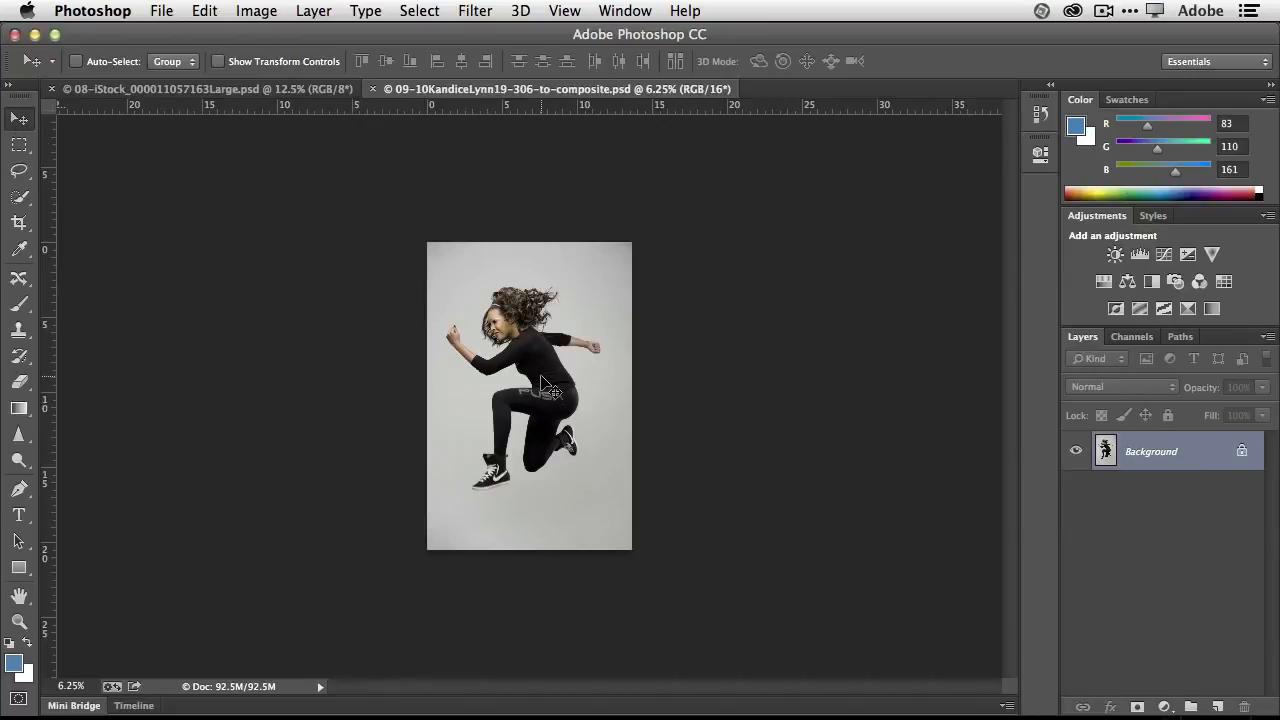
{"action": "left_click_drag", "start_coordinate": [540, 381], "coordinate": [305, 90]}
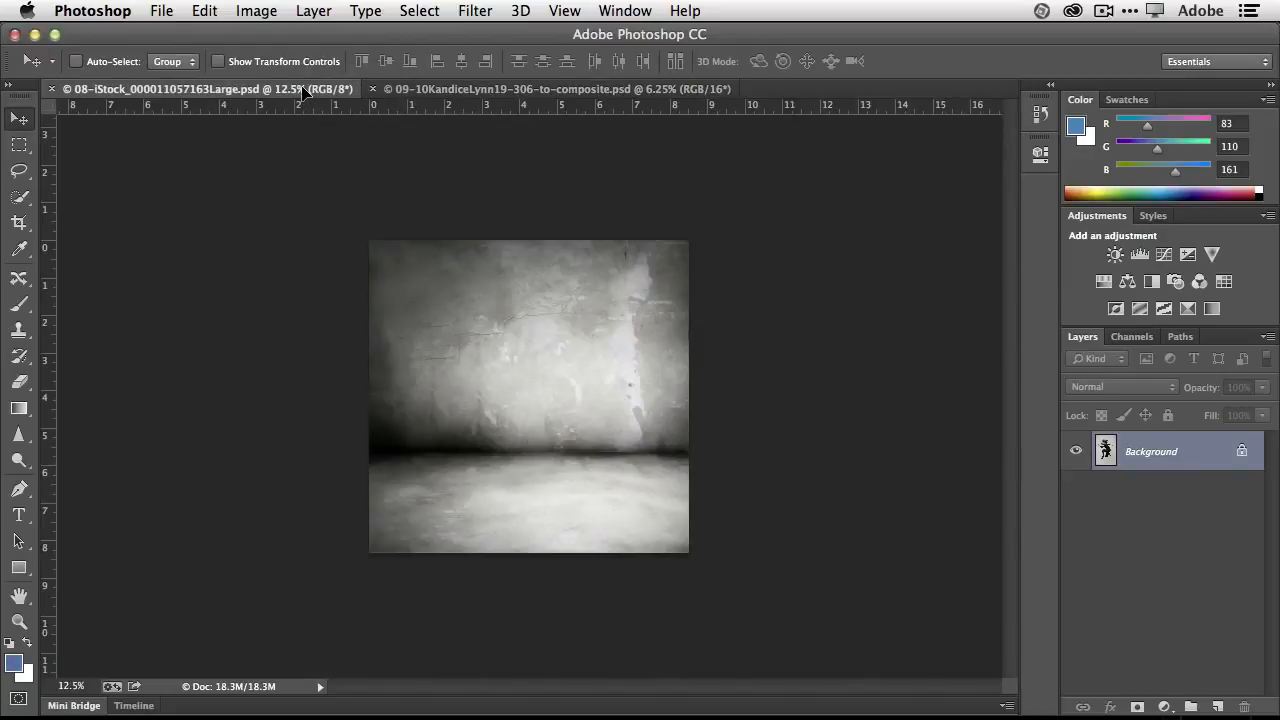
{"action": "left_click_drag", "start_coordinate": [305, 90], "coordinate": [552, 390]}
{"action": "left_click_drag", "start_coordinate": [553, 394], "coordinate": [553, 394]}
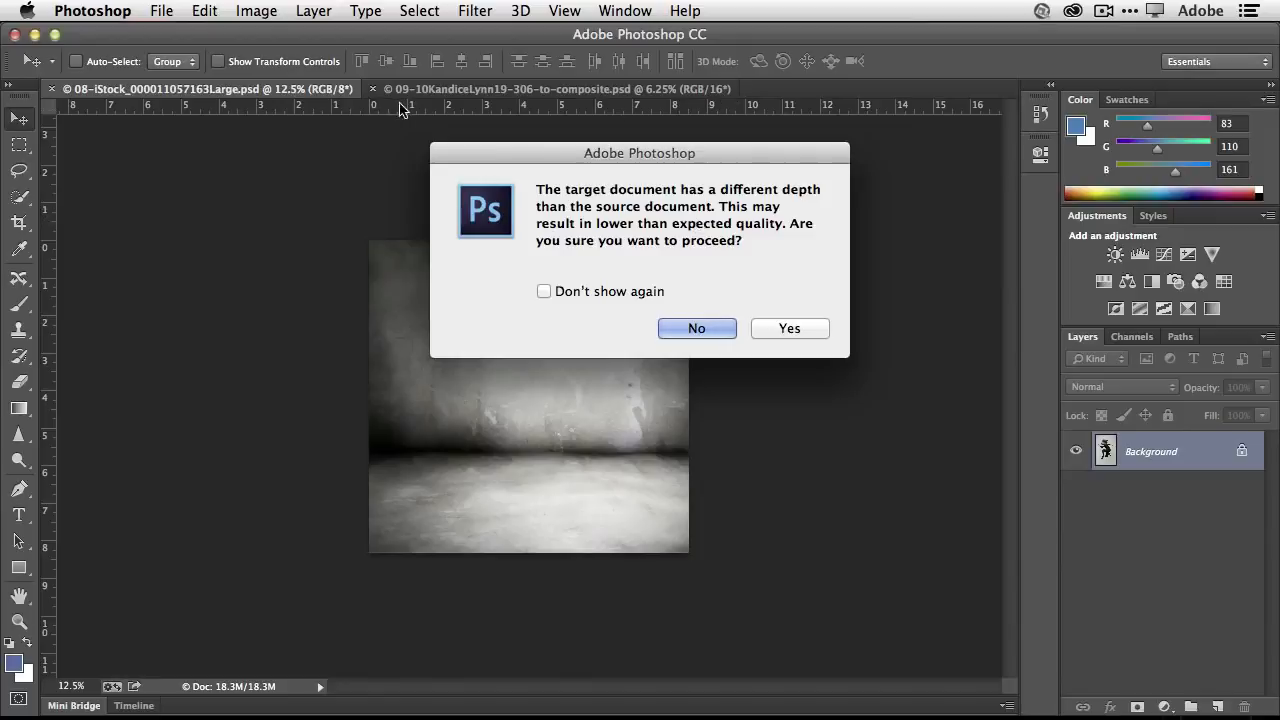
{"action": "left_click", "coordinate": [767, 328]}
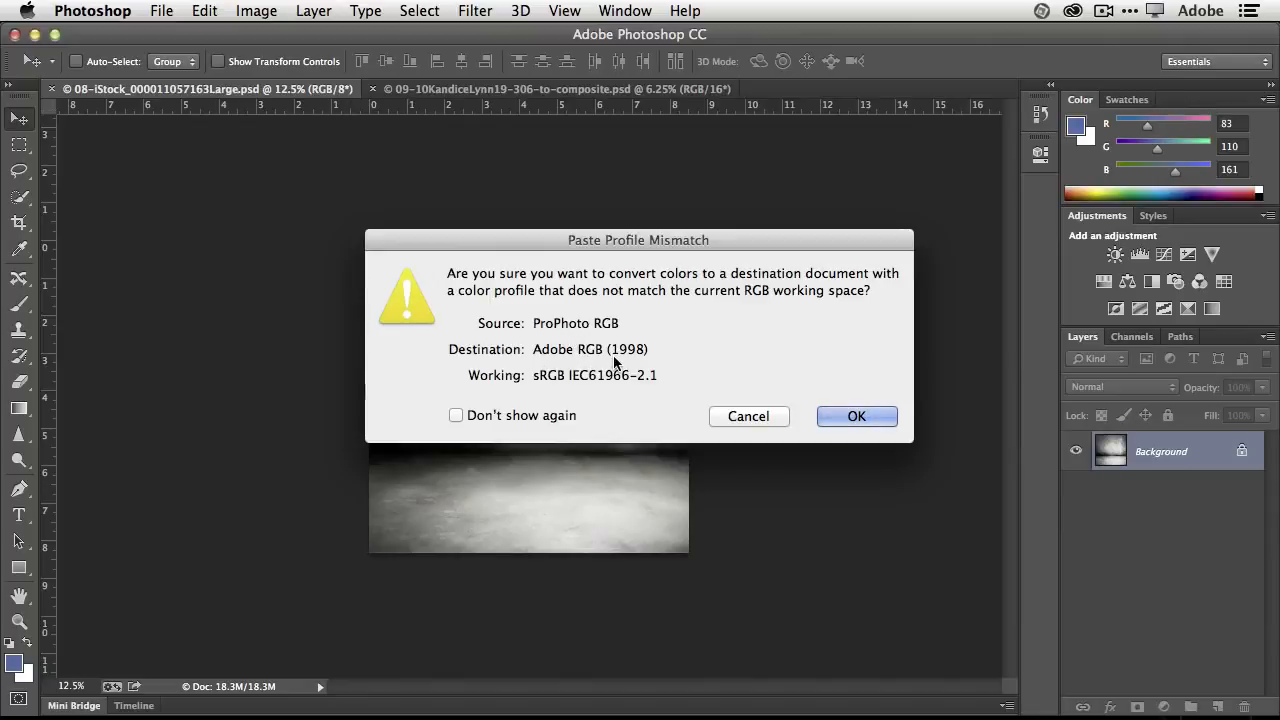
{"action": "left_click", "coordinate": [829, 416]}
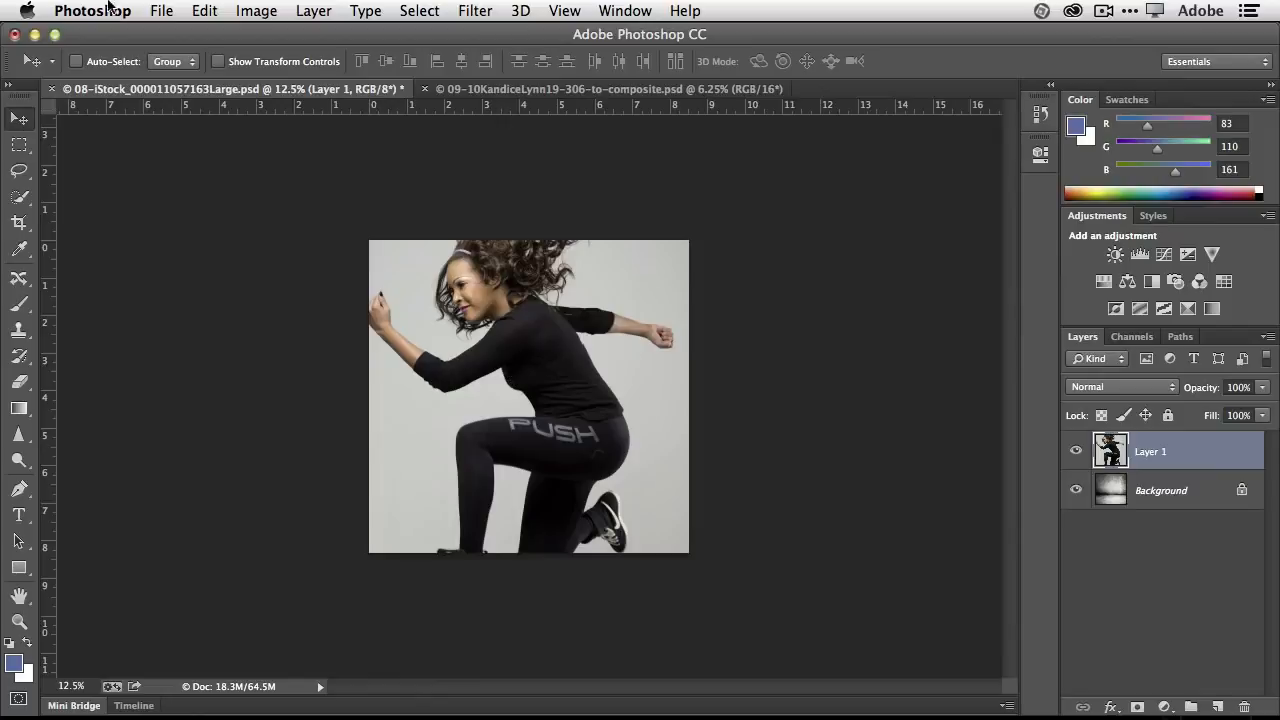
Free Transform the woman layer to about 44.66%, place it right of center with its upper edge at the canvas top, and apply.
{"action": "left_click", "coordinate": [204, 10]}
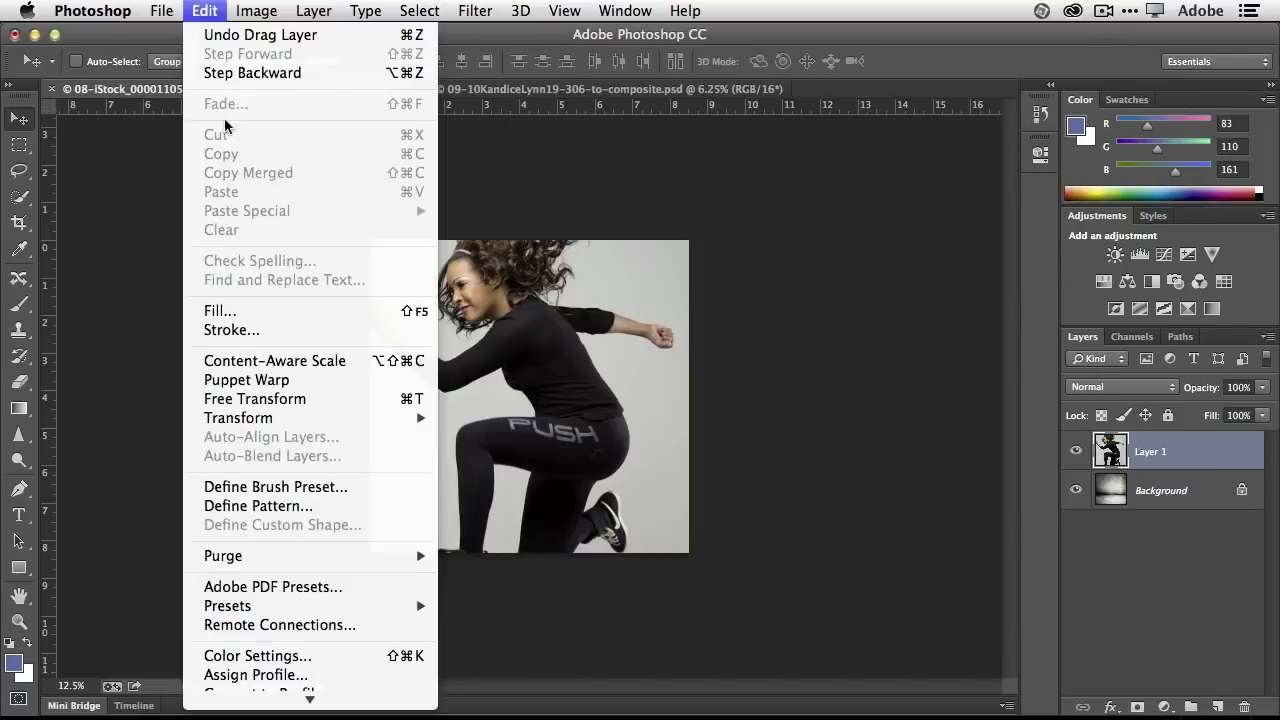
{"action": "left_click", "coordinate": [271, 401]}
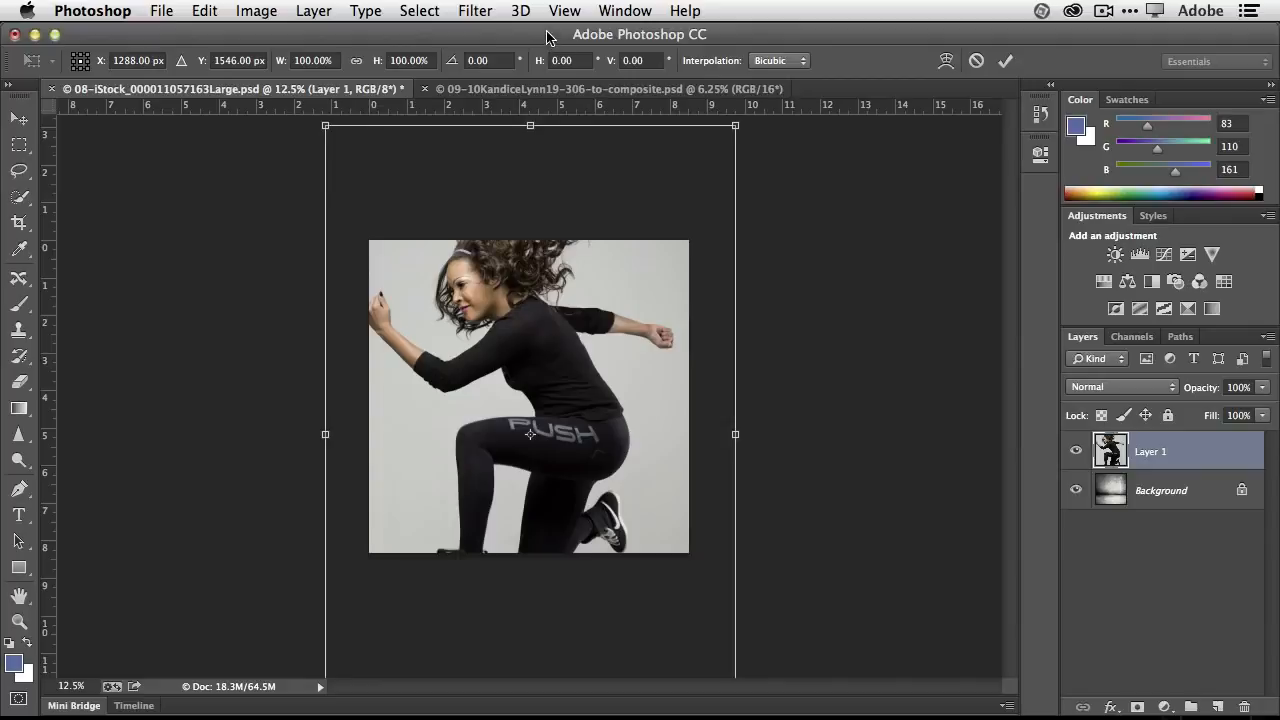
{"action": "key", "text": "super"}
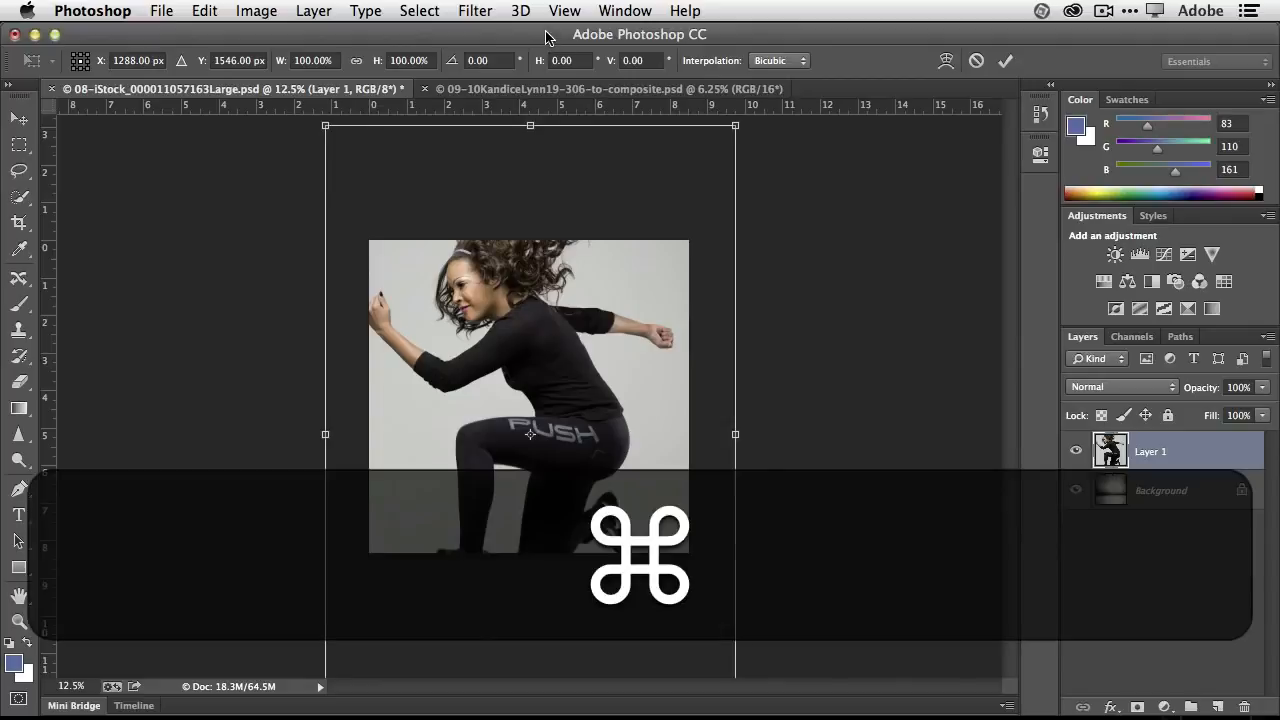
{"action": "key", "text": "super+0"}
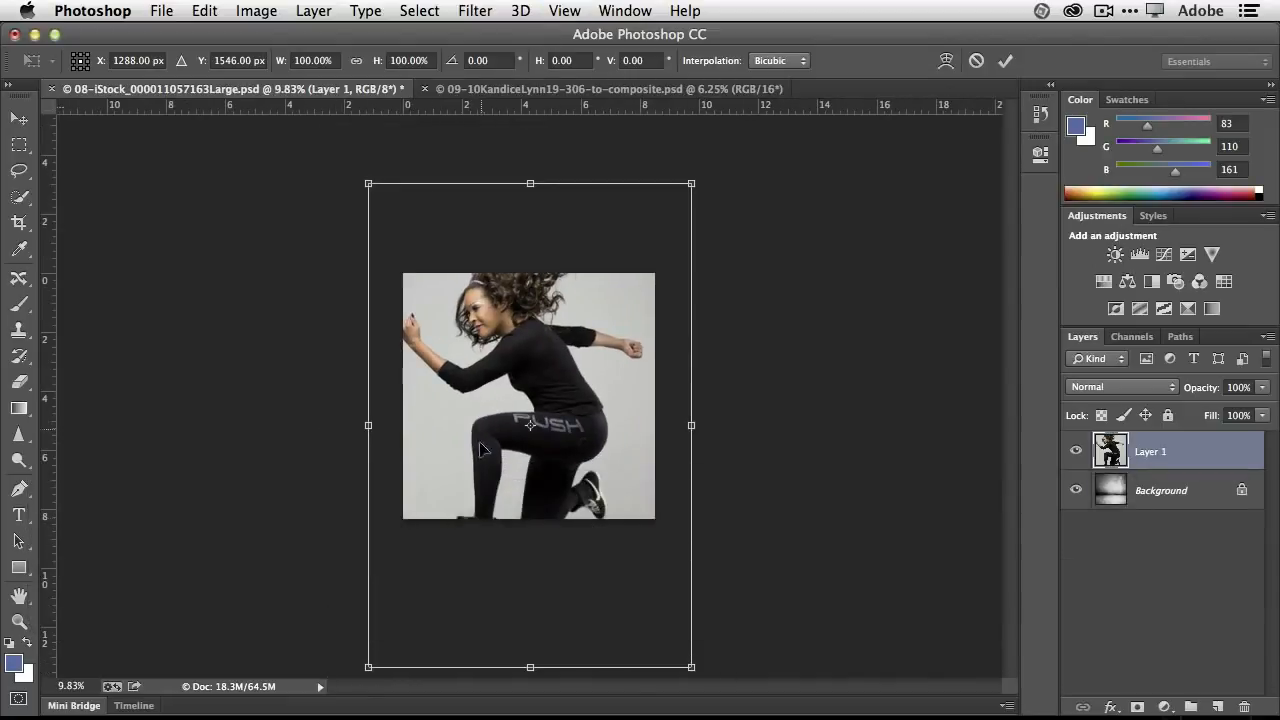
{"action": "key", "text": "shift"}
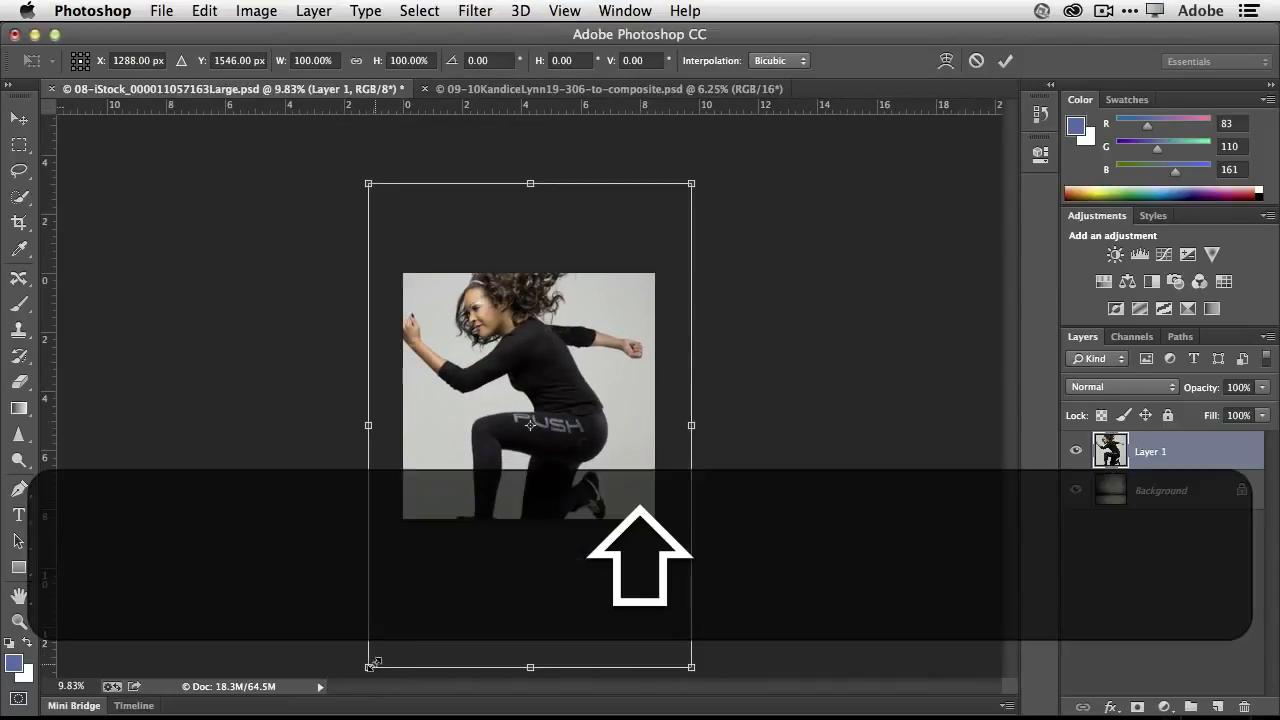
{"action": "left_click_drag", "start_coordinate": [368, 668], "coordinate": [502, 511]}
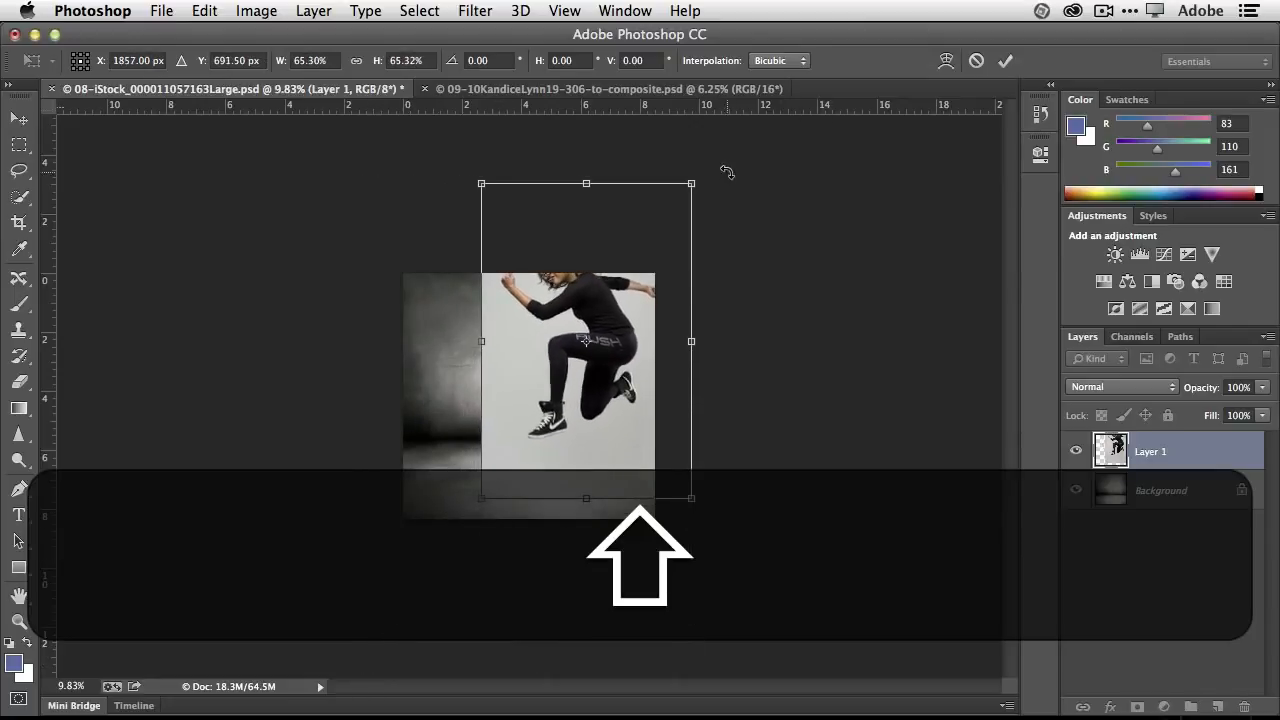
{"action": "left_click_drag", "start_coordinate": [692, 184], "coordinate": [642, 257]}
{"action": "left_click_drag", "start_coordinate": [481, 496], "coordinate": [503, 476]}
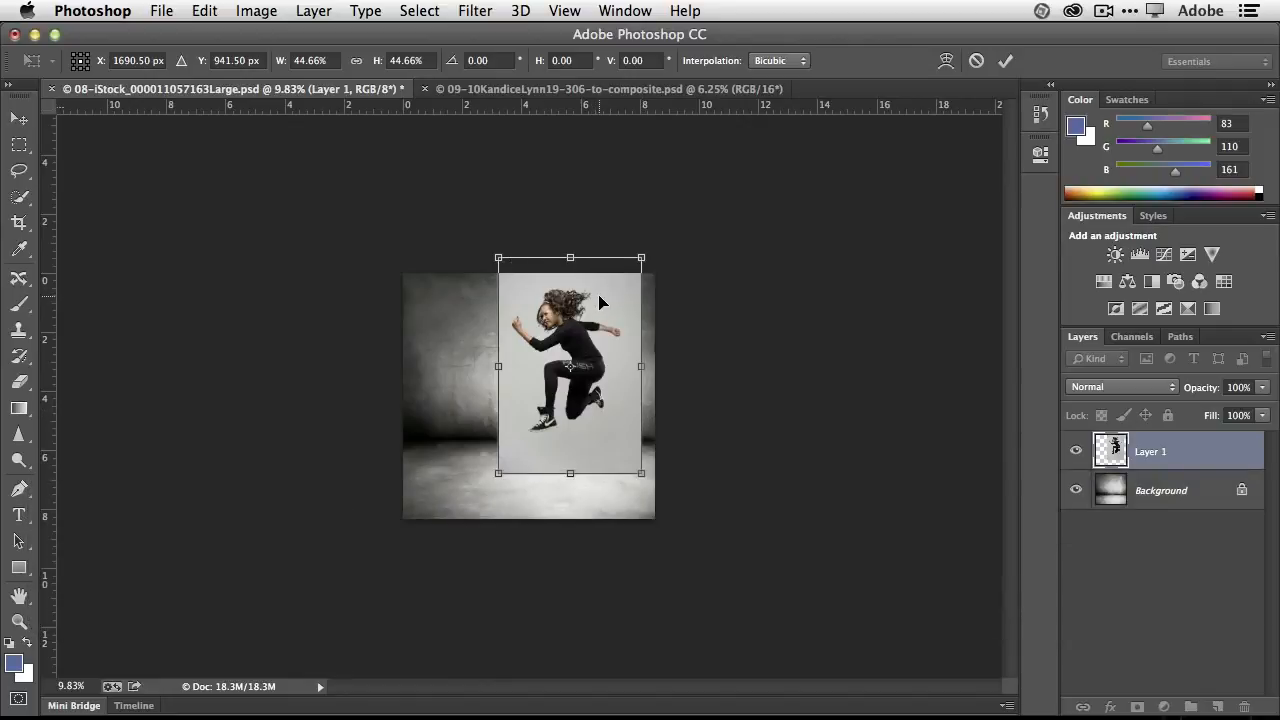
{"action": "left_click_drag", "start_coordinate": [607, 300], "coordinate": [604, 316]}
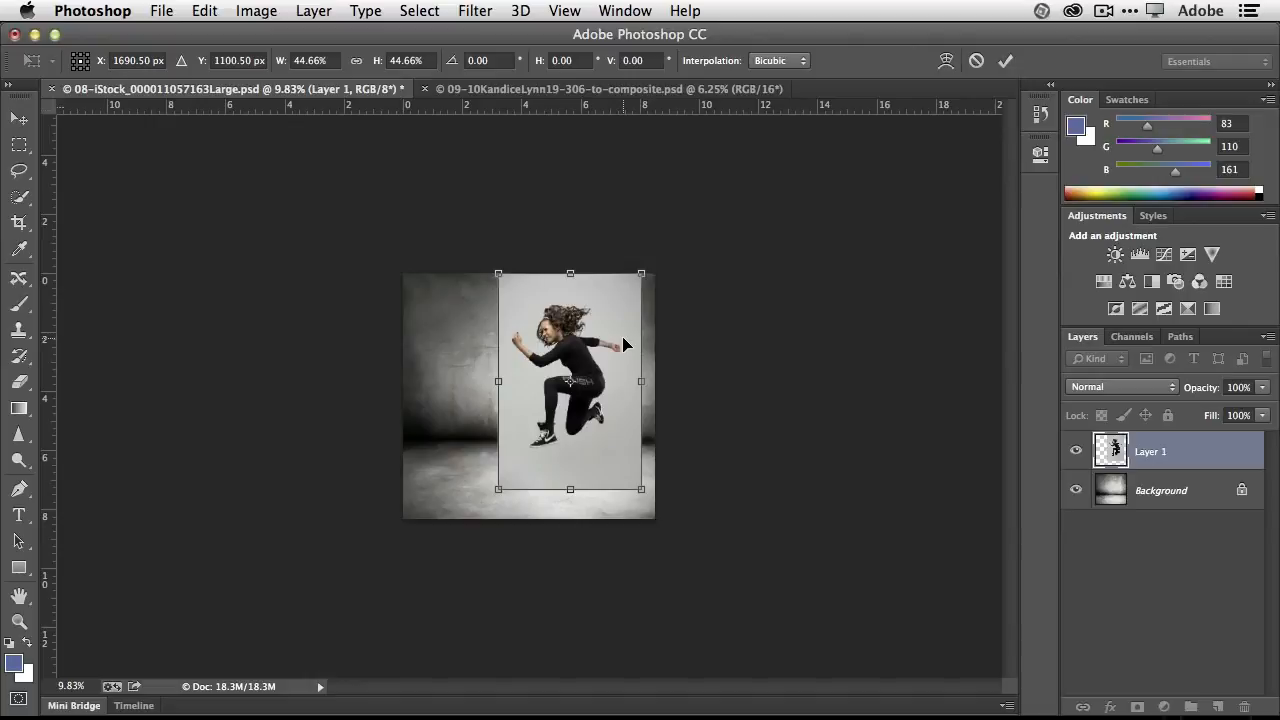
{"action": "left_click", "coordinate": [1004, 64]}
Select the whole woman, including her hair, hands and shoes, using the Quick Selection Tool with its brush enlarged to 80.
{"action": "key", "text": "super+equal"}
{"action": "key", "text": "super+equal"}
{"action": "key", "text": "super+equal"}
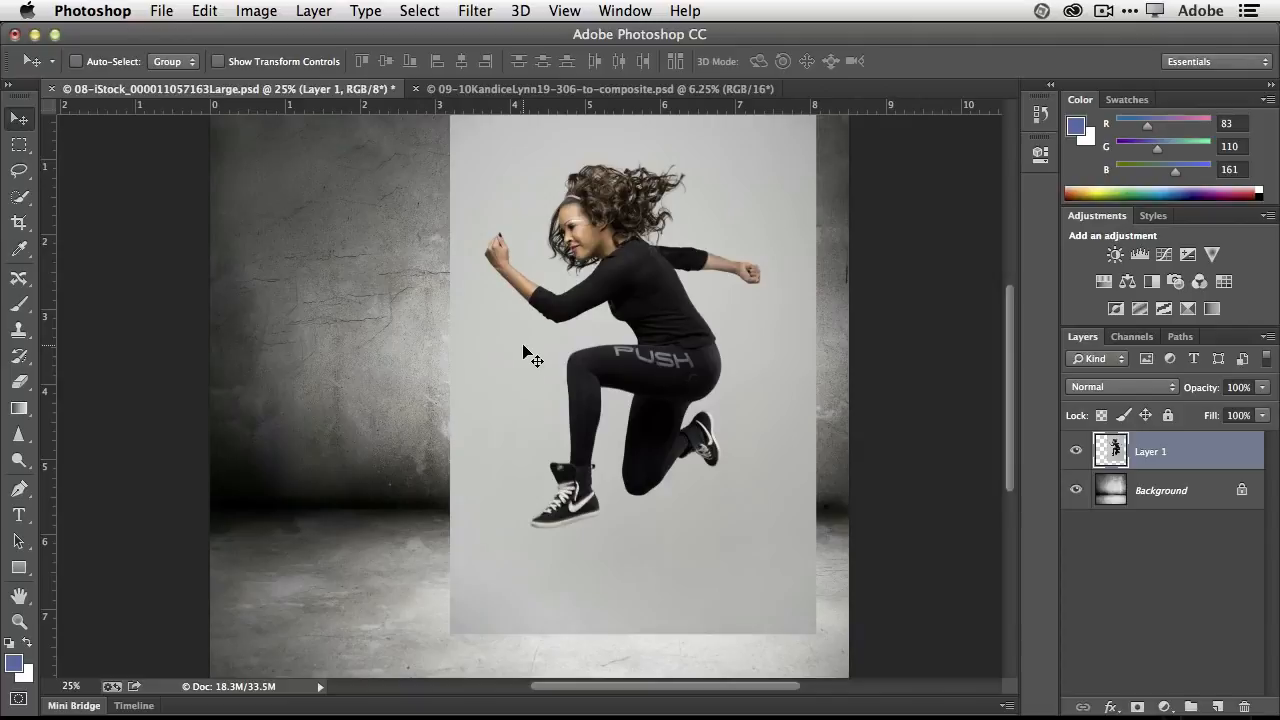
{"action": "left_click", "coordinate": [19, 199]}
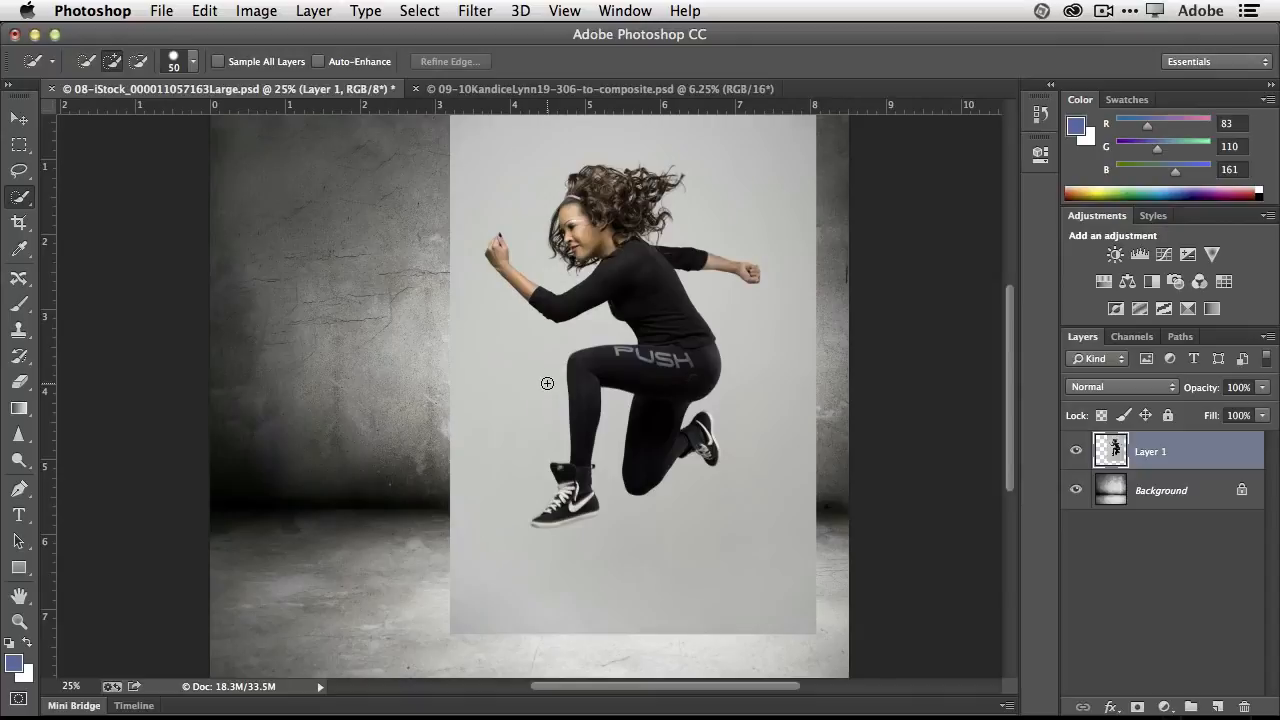
{"action": "key", "text": "bracketright"}
{"action": "key", "text": "bracketright"}
{"action": "key", "text": "bracketright"}
{"action": "mouse_move", "coordinate": [612, 240]}
{"action": "left_mouse_down"}
{"action": "mouse_move", "coordinate": [589, 203]}
{"action": "mouse_move", "coordinate": [656, 319]}
{"action": "mouse_move", "coordinate": [646, 414]}
{"action": "left_mouse_up"}
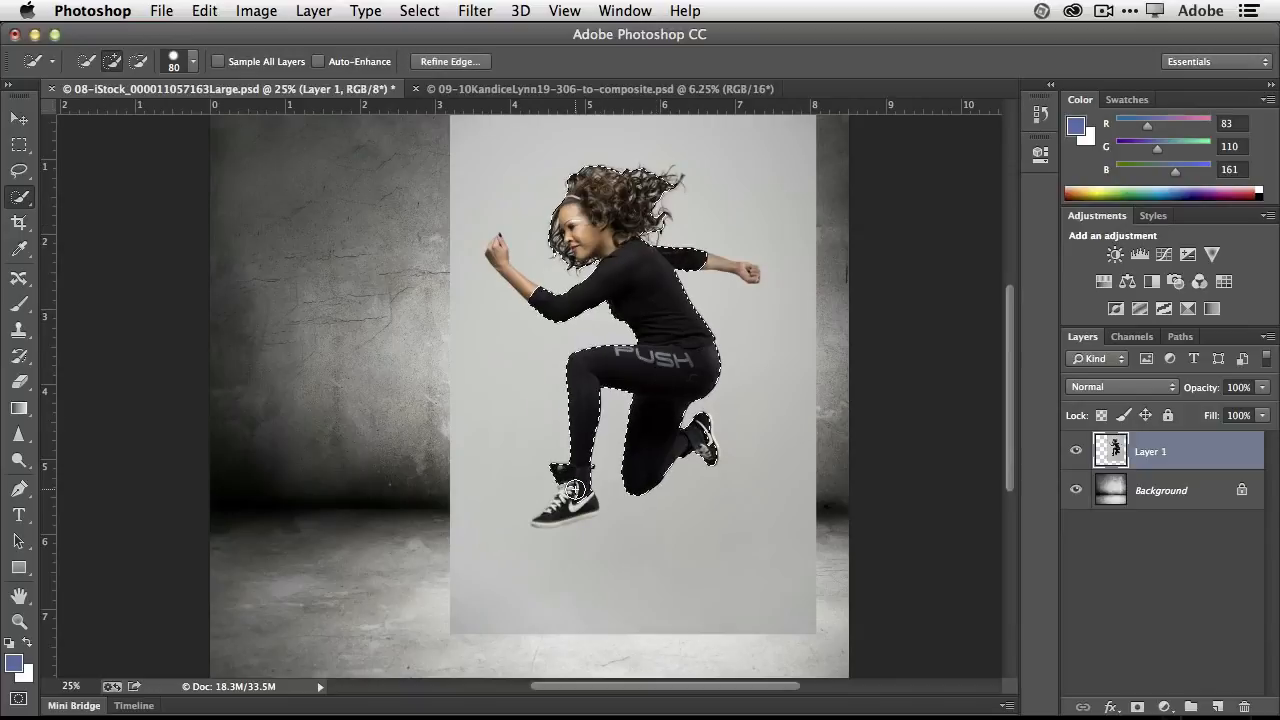
{"action": "left_click_drag", "start_coordinate": [574, 490], "coordinate": [543, 521]}
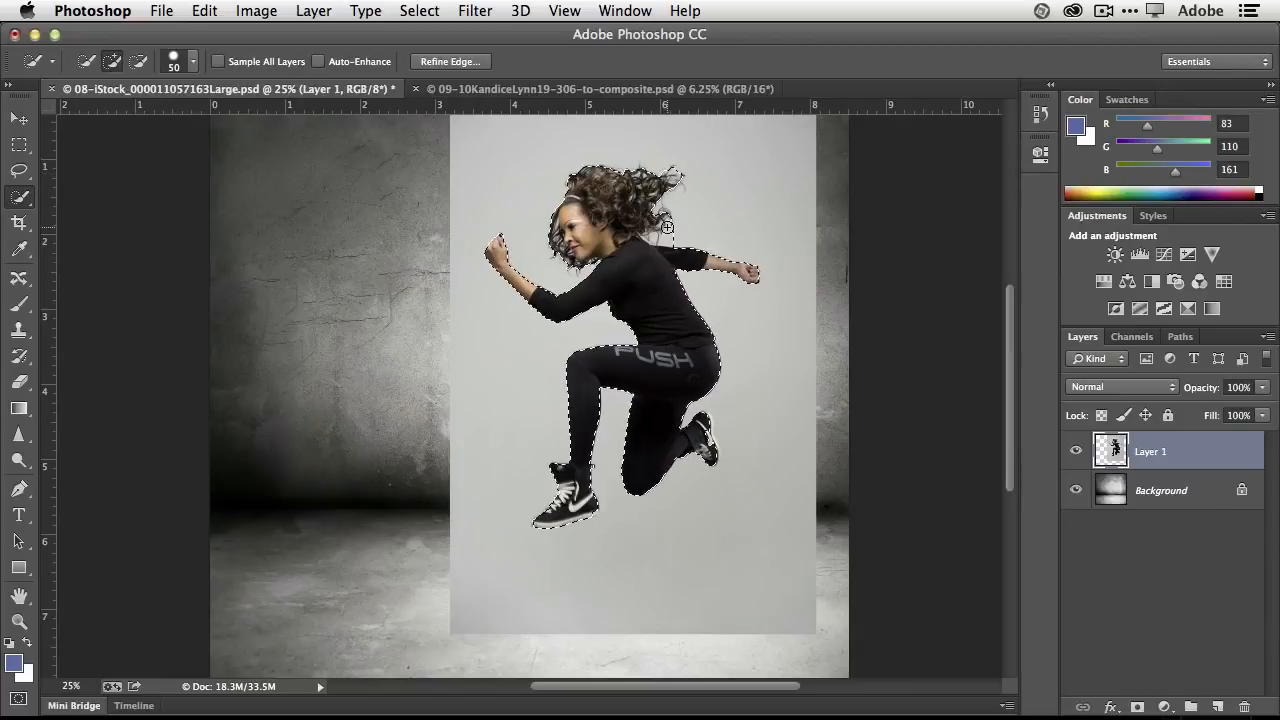
Open Refine Edge for the selection around the woman.
{"action": "key", "text": "alt"}
{"action": "key", "text": "alt+super+equal"}
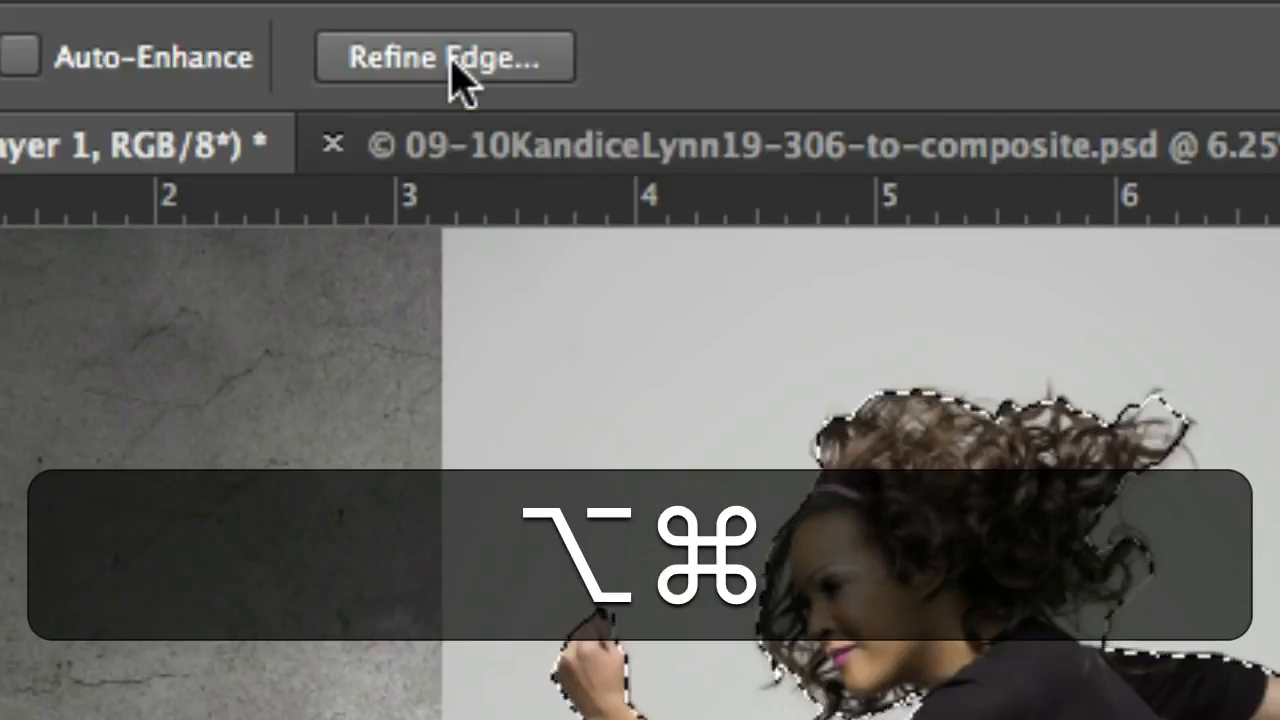
{"action": "key", "text": "alt+super+minus"}
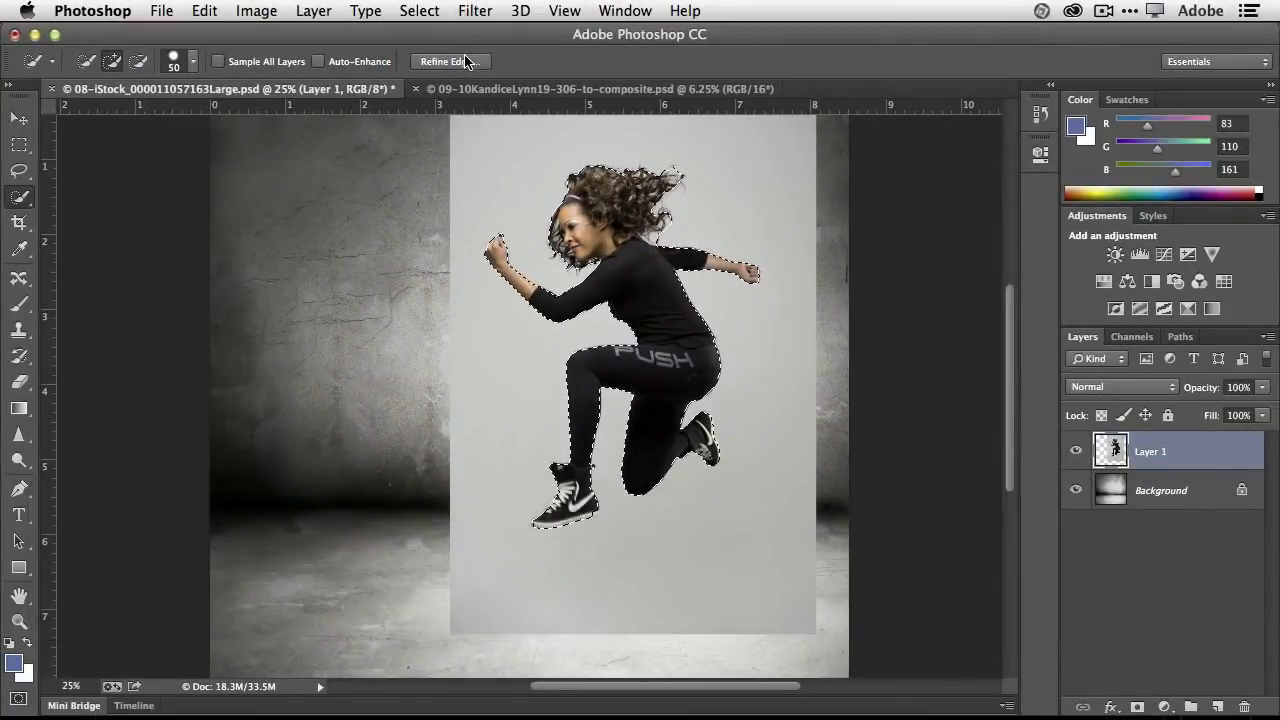
{"action": "left_click", "coordinate": [464, 62]}
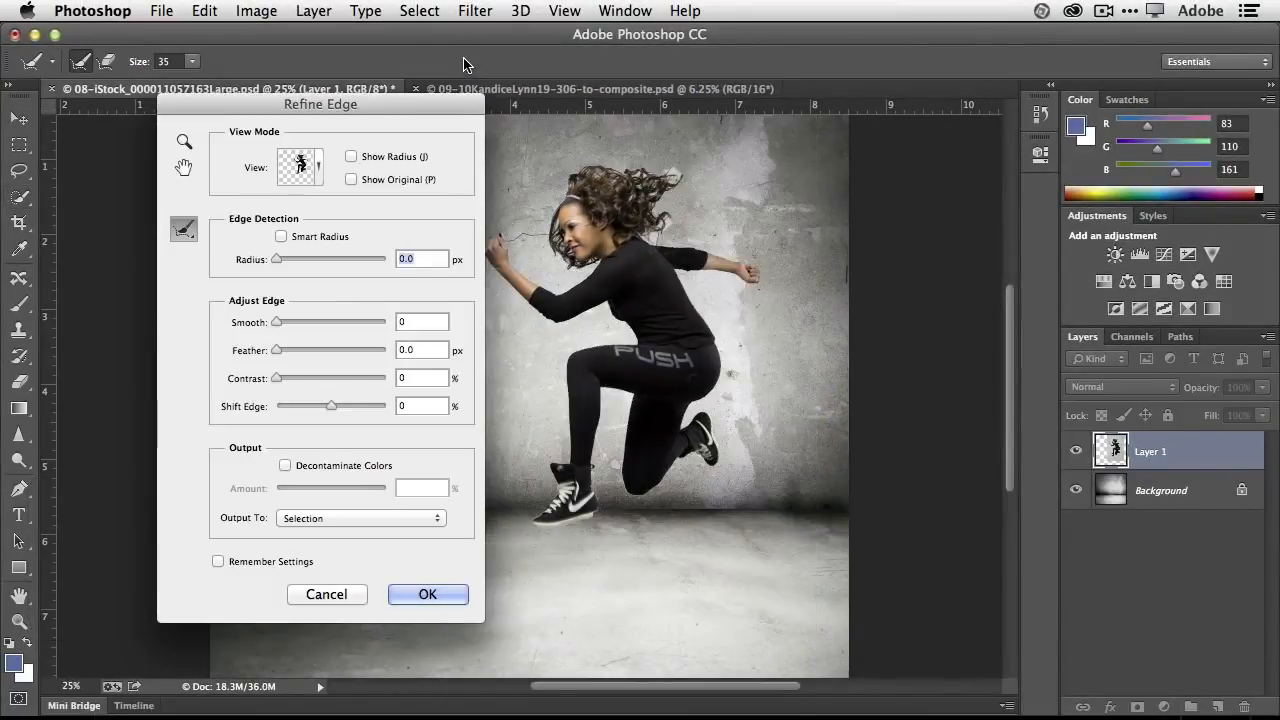
Compare the cutout in the On White, On Black, Overlay and Black & White views, finishing on On Layers.
{"action": "left_click", "coordinate": [318, 172]}
{"action": "left_click", "coordinate": [286, 336]}
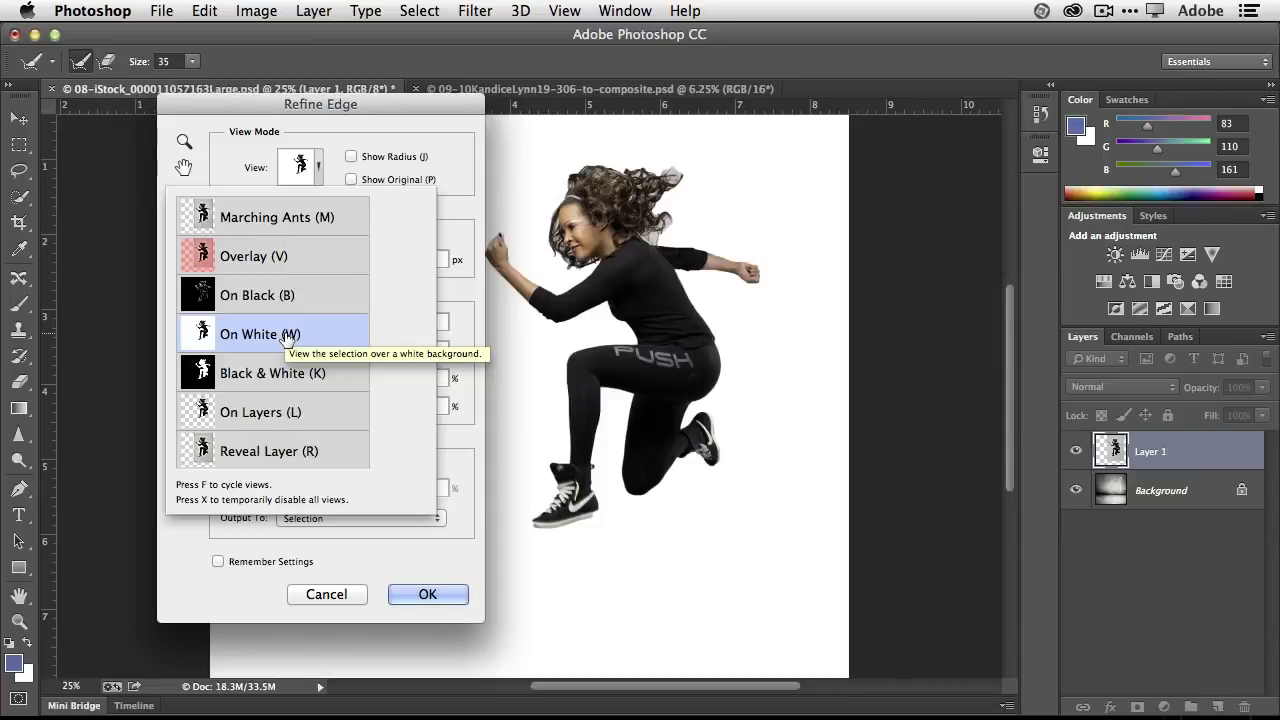
{"action": "left_click", "coordinate": [286, 300]}
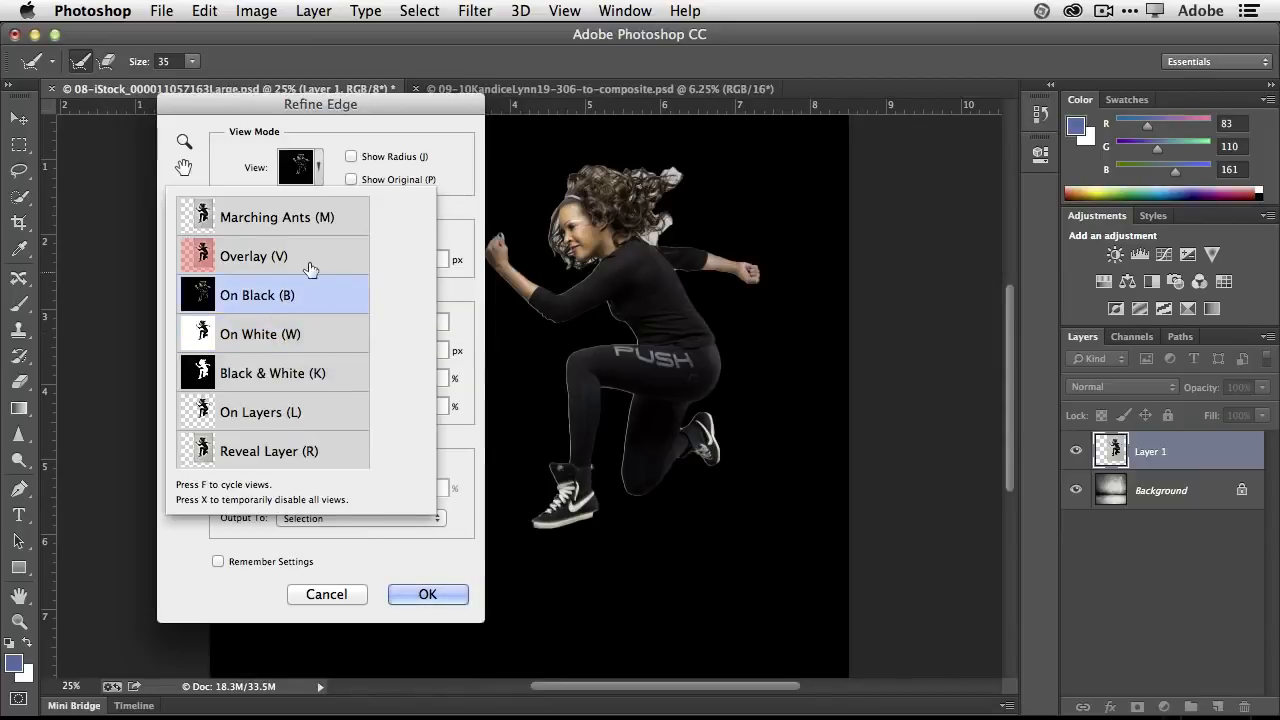
{"action": "left_click", "coordinate": [310, 268]}
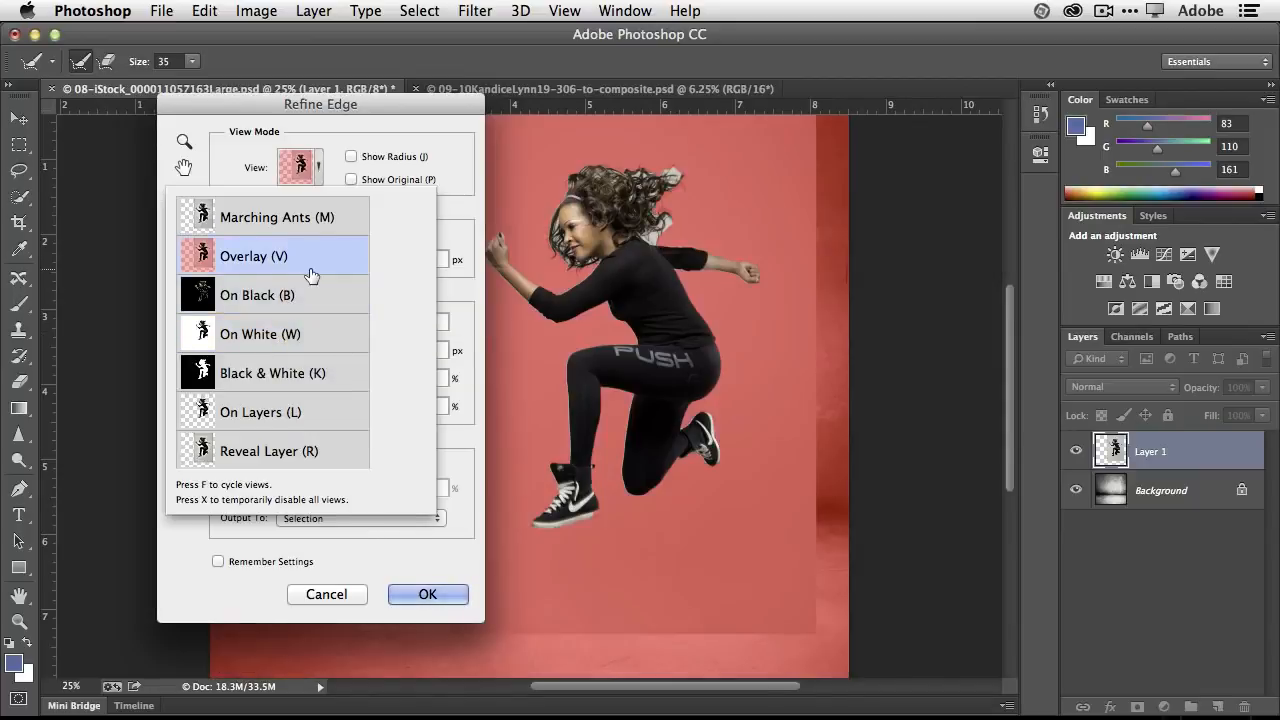
{"action": "left_click", "coordinate": [300, 376]}
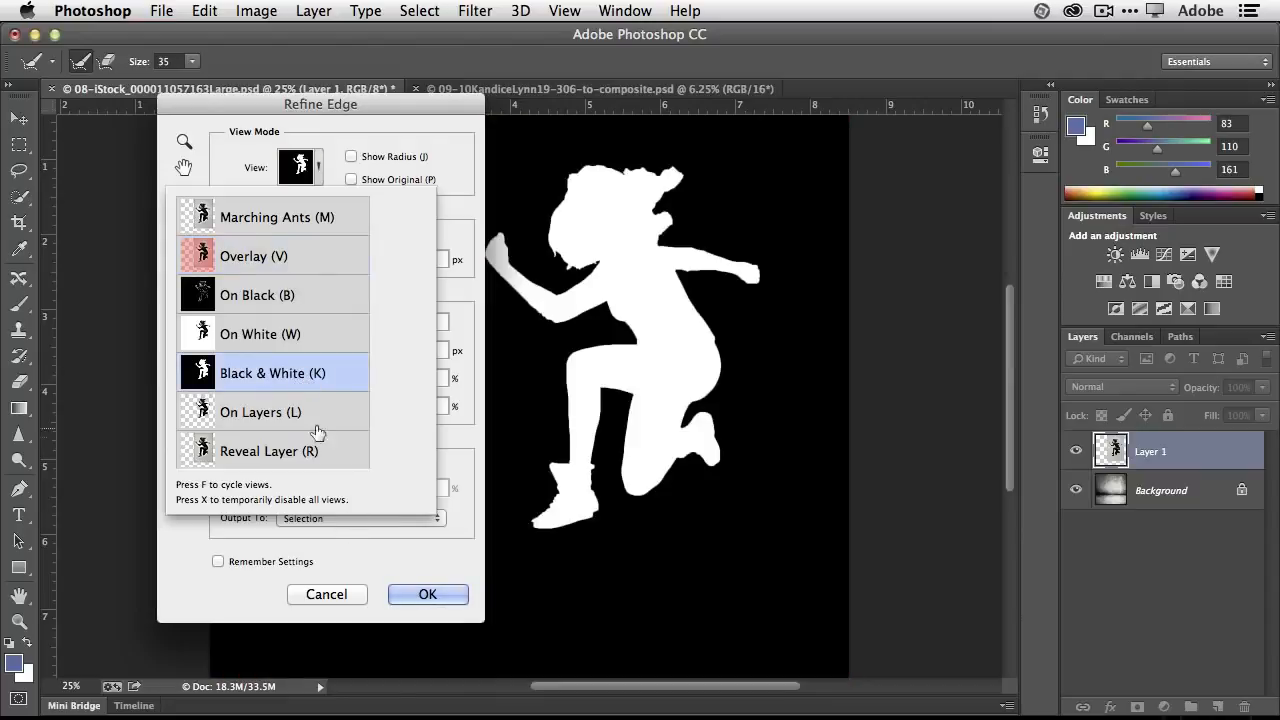
{"action": "left_click", "coordinate": [285, 416]}
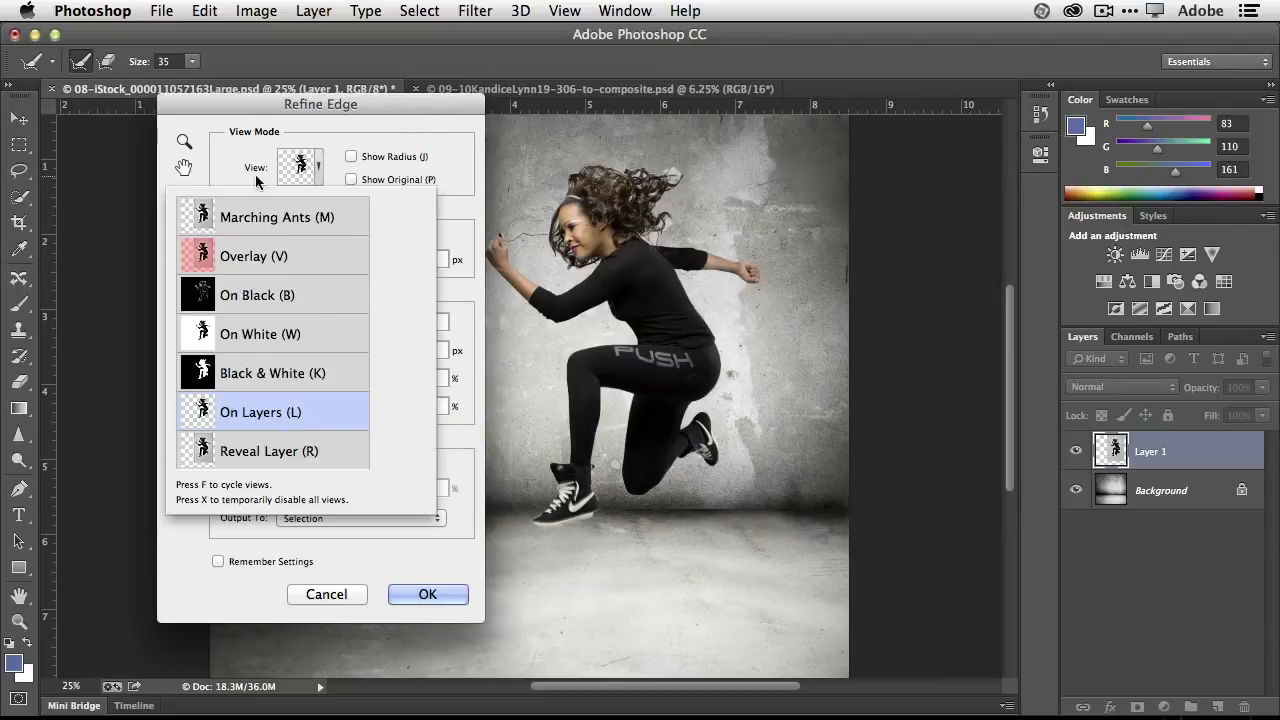
{"action": "left_click", "coordinate": [351, 123]}
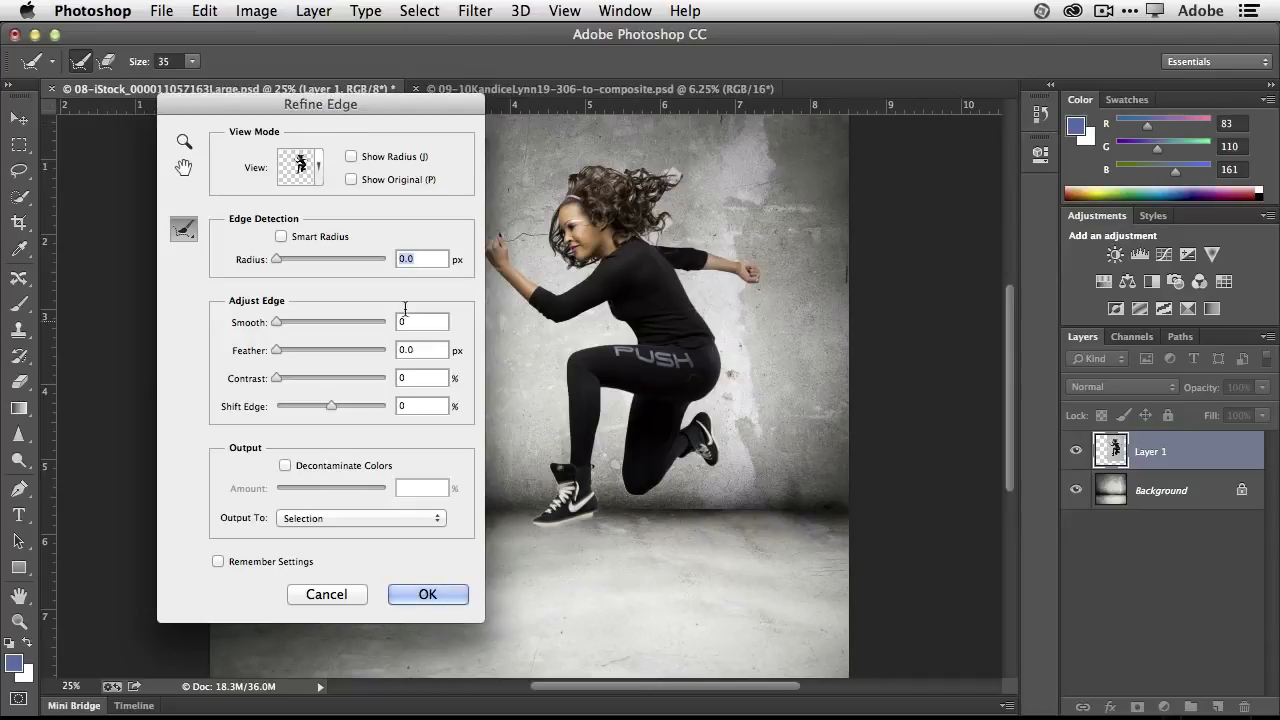
Enable Smart Radius at 7.2 px and paint around the woman's hair with the refine brush at size 80.
{"action": "left_click", "coordinate": [281, 237]}
{"action": "left_click_drag", "start_coordinate": [277, 260], "coordinate": [314, 260]}
{"action": "key", "text": "bracketright"}
{"action": "key", "text": "bracketright"}
{"action": "key", "text": "bracketright"}
{"action": "key", "text": "bracketright"}
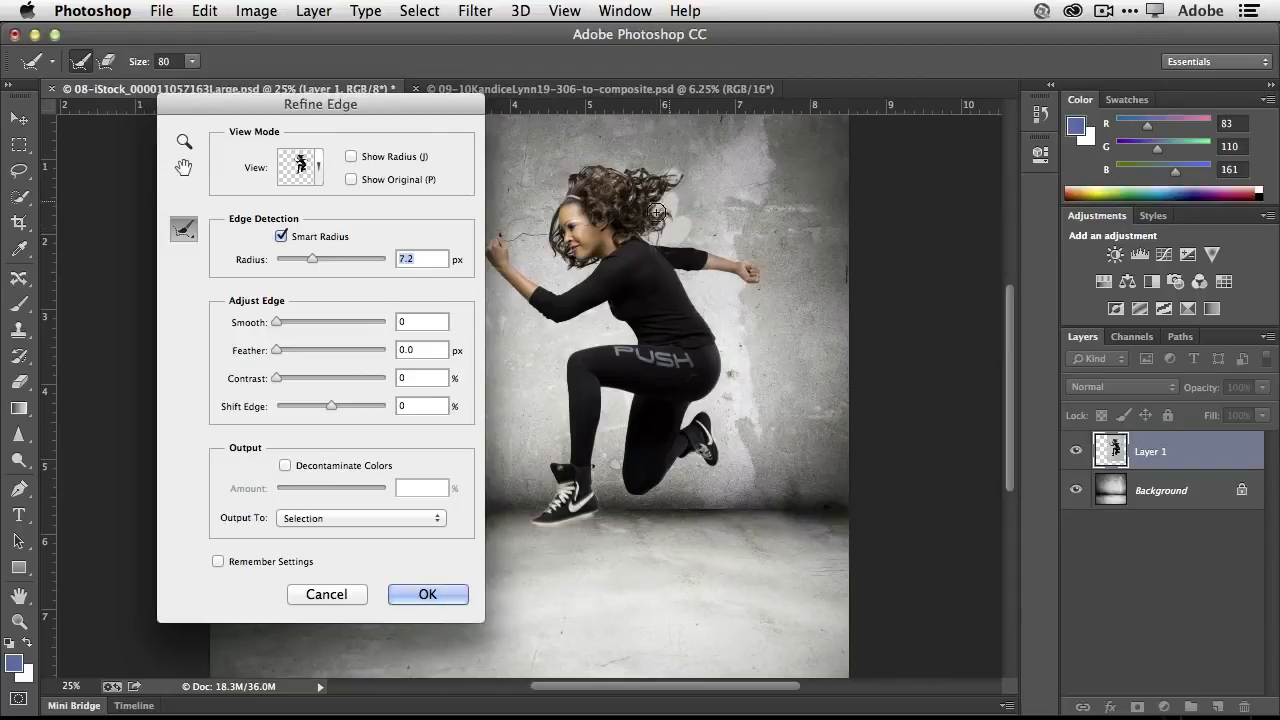
{"action": "mouse_move", "coordinate": [670, 174]}
{"action": "left_mouse_down"}
{"action": "mouse_move", "coordinate": [620, 166]}
{"action": "mouse_move", "coordinate": [566, 177]}
{"action": "mouse_move", "coordinate": [546, 214]}
{"action": "mouse_move", "coordinate": [566, 264]}
{"action": "left_mouse_up"}
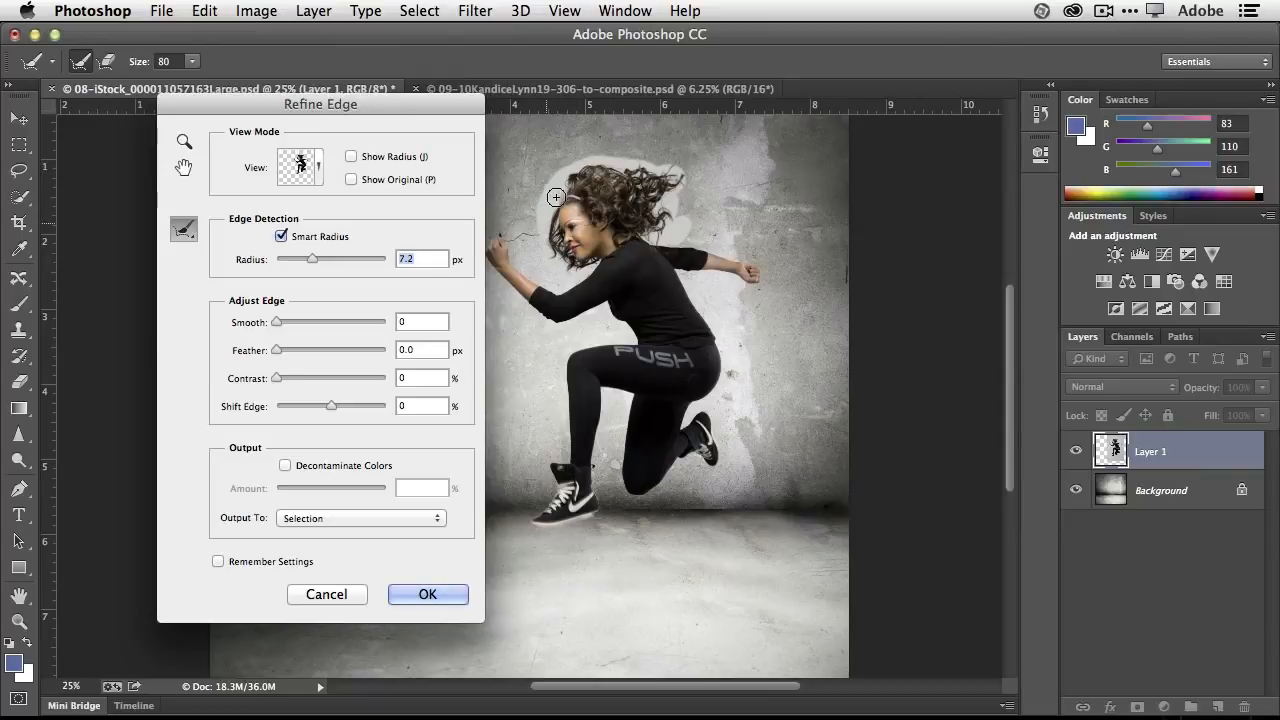
{"action": "mouse_move", "coordinate": [626, 168]}
{"action": "left_mouse_down"}
{"action": "mouse_move", "coordinate": [688, 185]}
{"action": "mouse_move", "coordinate": [634, 198]}
{"action": "mouse_move", "coordinate": [642, 179]}
{"action": "mouse_move", "coordinate": [675, 198]}
{"action": "left_mouse_up"}
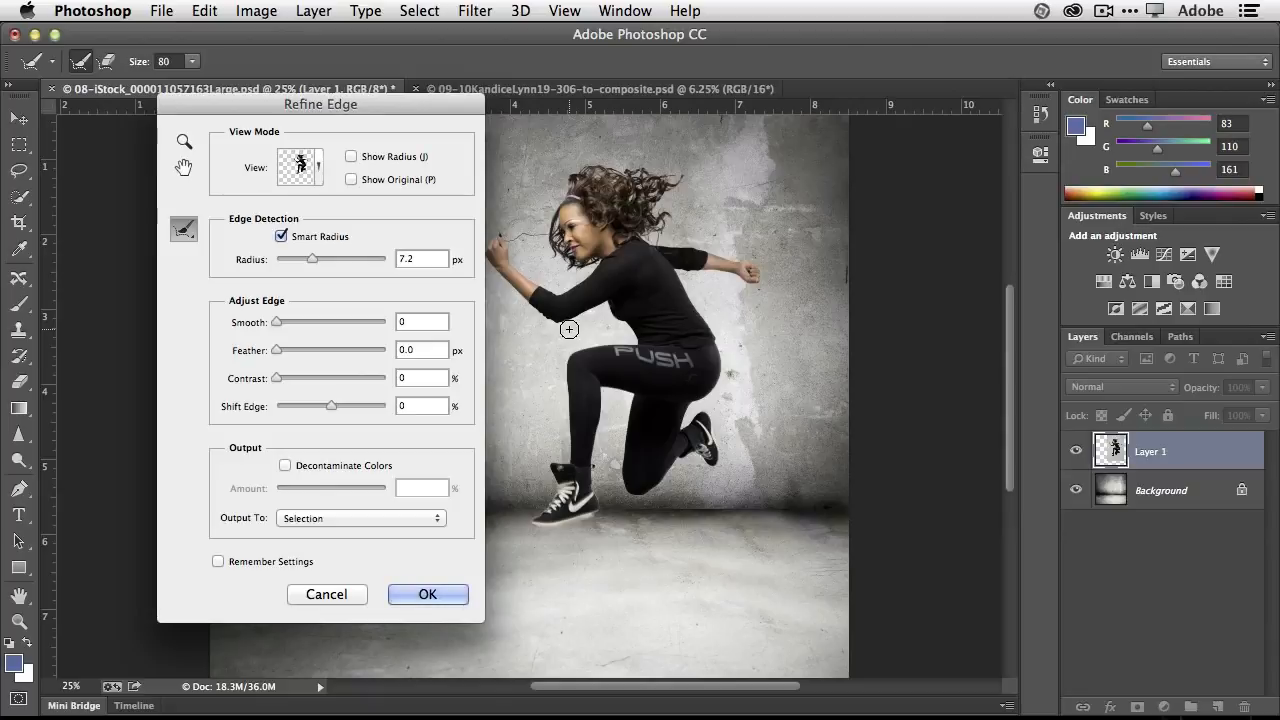
Decontaminate colors at 60%, set Shift Edge to -29%, and output the refined cutout to a New Layer.
{"action": "left_click", "coordinate": [285, 465]}
{"action": "left_click_drag", "start_coordinate": [332, 489], "coordinate": [342, 488]}
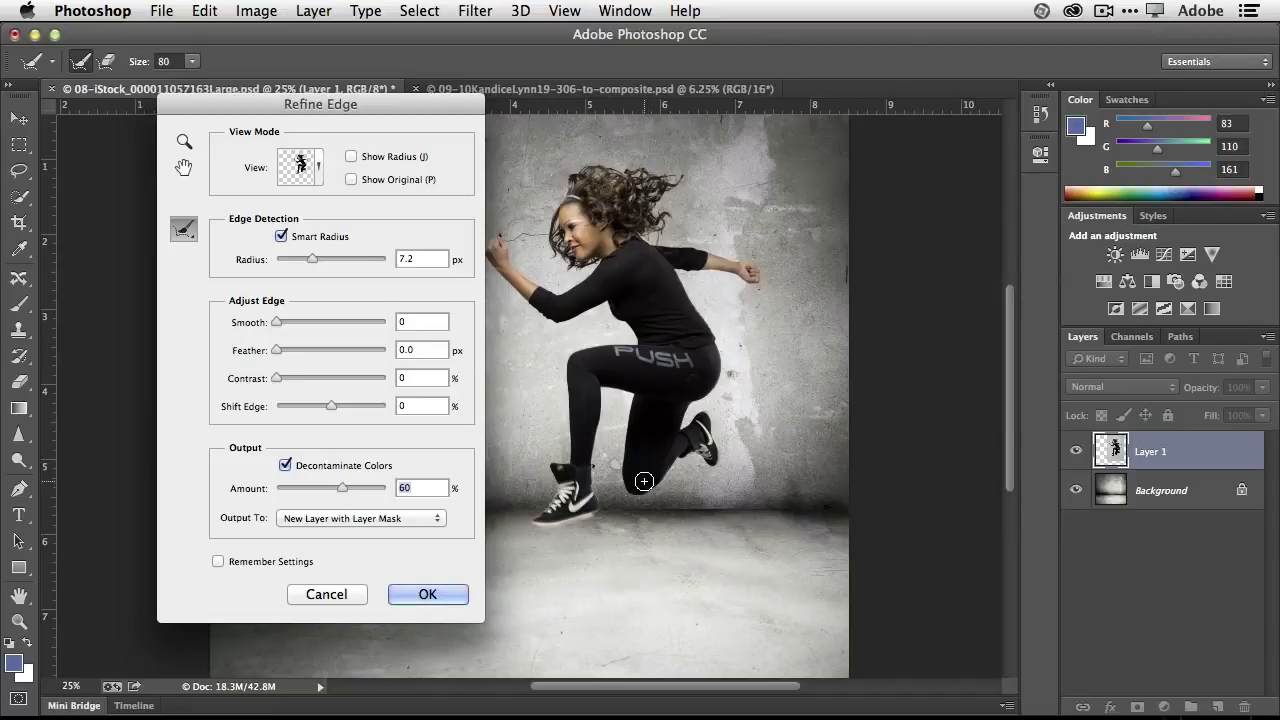
{"action": "left_click_drag", "start_coordinate": [331, 406], "coordinate": [318, 406]}
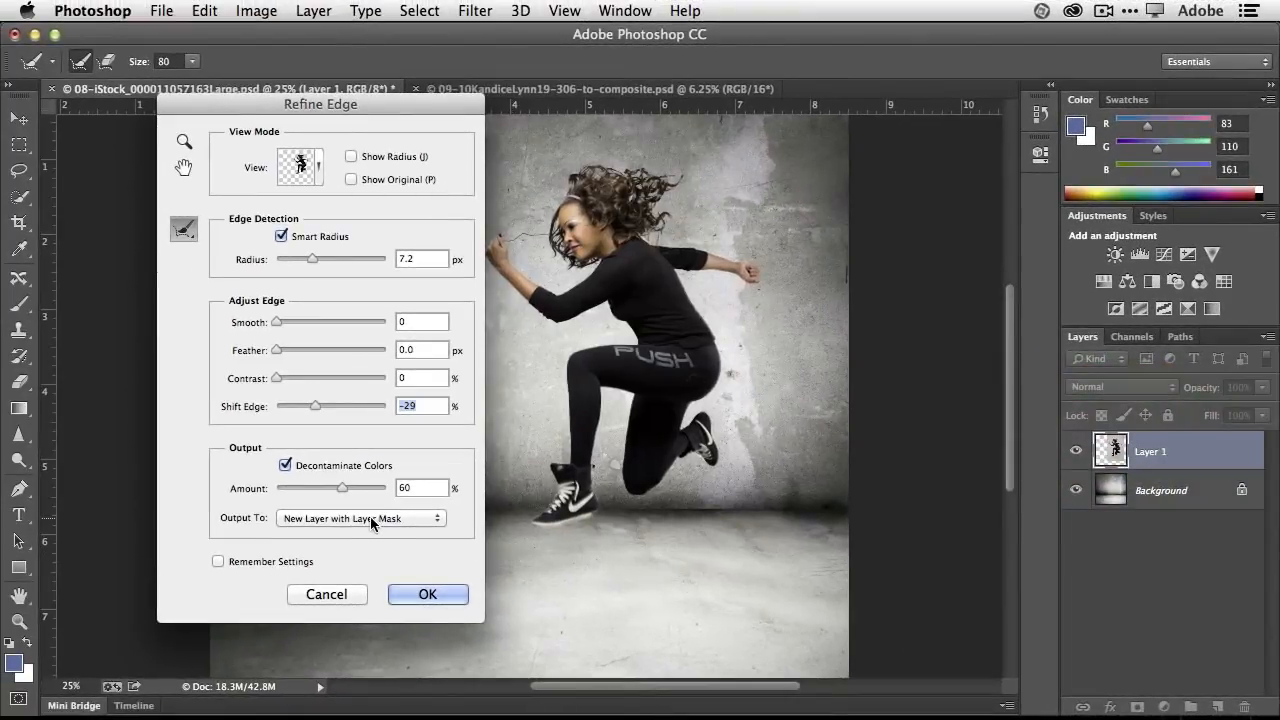
{"action": "left_click", "coordinate": [375, 518]}
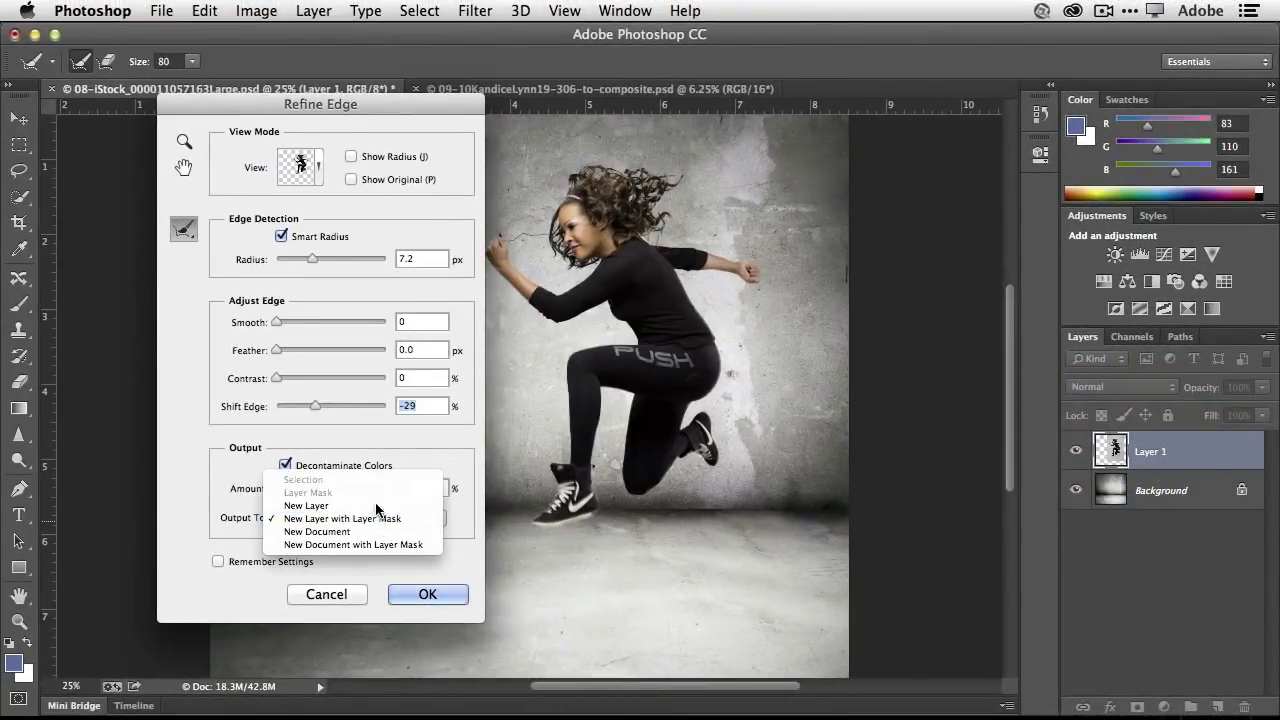
{"action": "left_click", "coordinate": [350, 505]}
{"action": "left_click", "coordinate": [425, 595]}
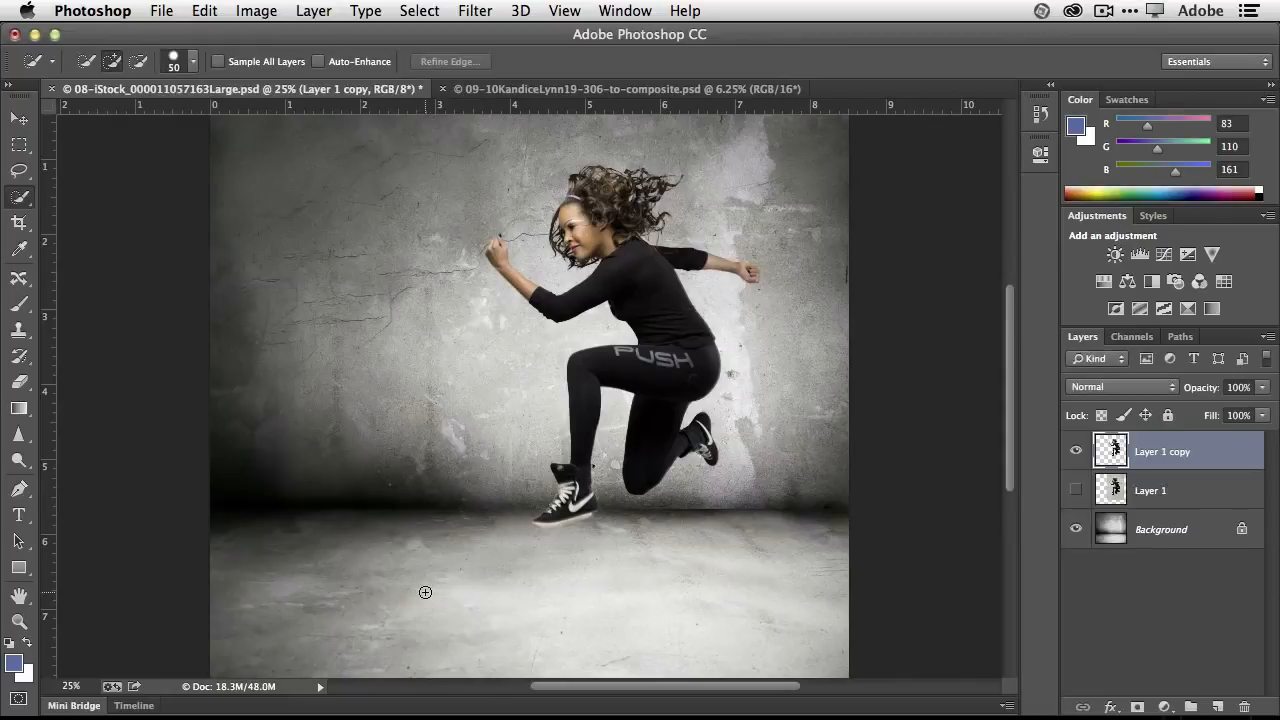
Check the cutout against the original Layer 1, leave Layer 1 hidden, and move the cutout woman up and to the right.
{"action": "left_click", "coordinate": [1076, 490]}
{"action": "left_click", "coordinate": [1077, 490]}
{"action": "left_click", "coordinate": [19, 119]}
{"action": "left_click_drag", "start_coordinate": [679, 368], "coordinate": [766, 330]}
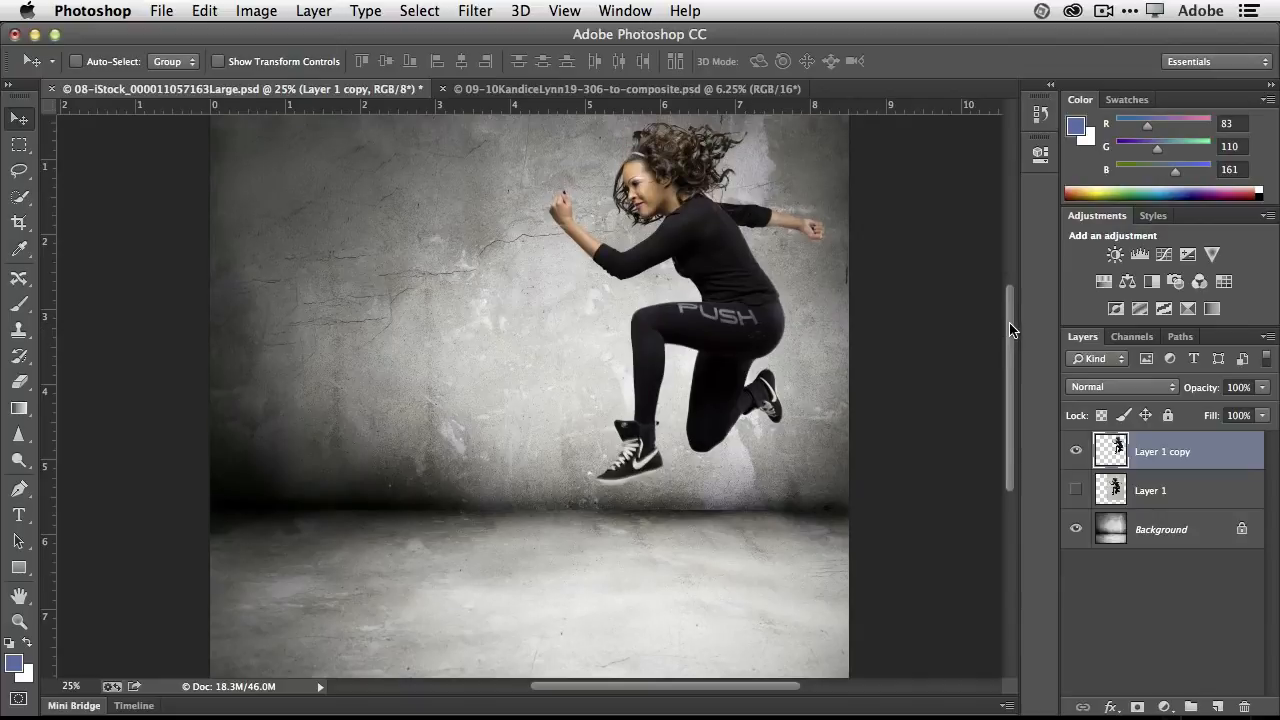
Nudge the cutout woman slightly to the left and rename her layer with the model's first name.
{"action": "left_click_drag", "start_coordinate": [1008, 326], "coordinate": [1007, 300]}
{"action": "left_click_drag", "start_coordinate": [757, 424], "coordinate": [757, 390]}
{"action": "key", "text": "super+minus"}
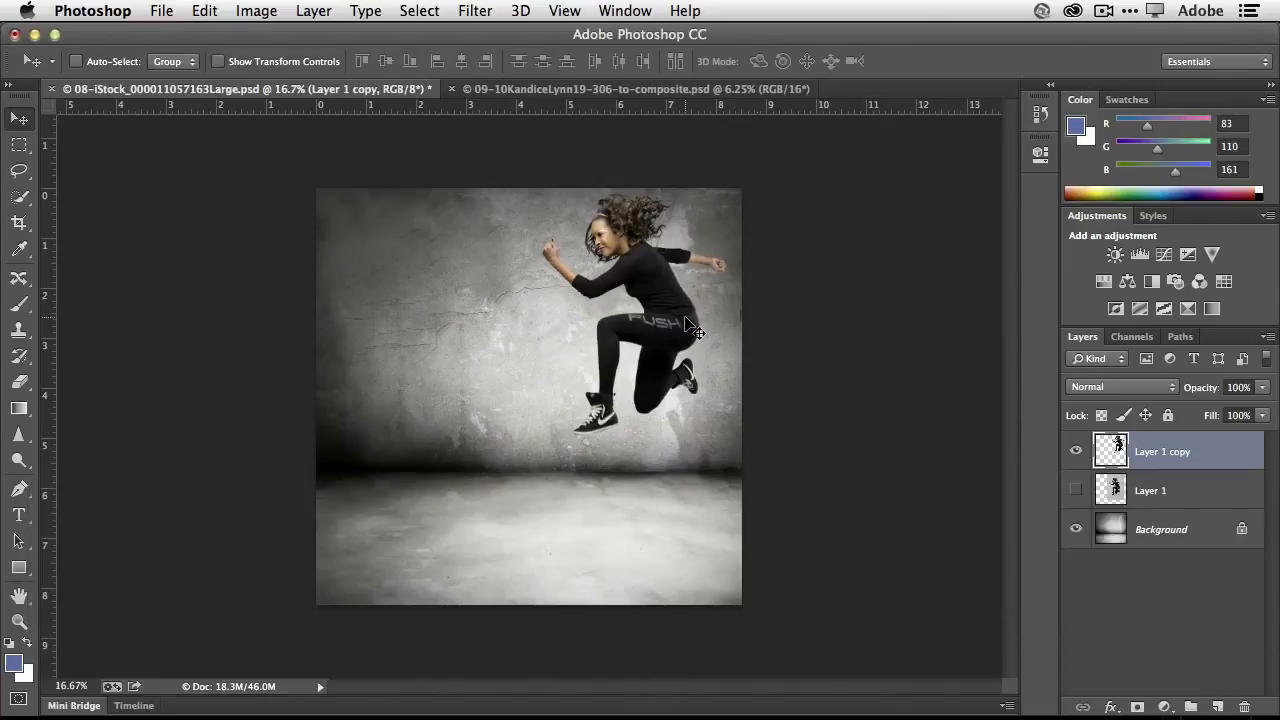
{"action": "left_click_drag", "start_coordinate": [687, 317], "coordinate": [682, 320]}
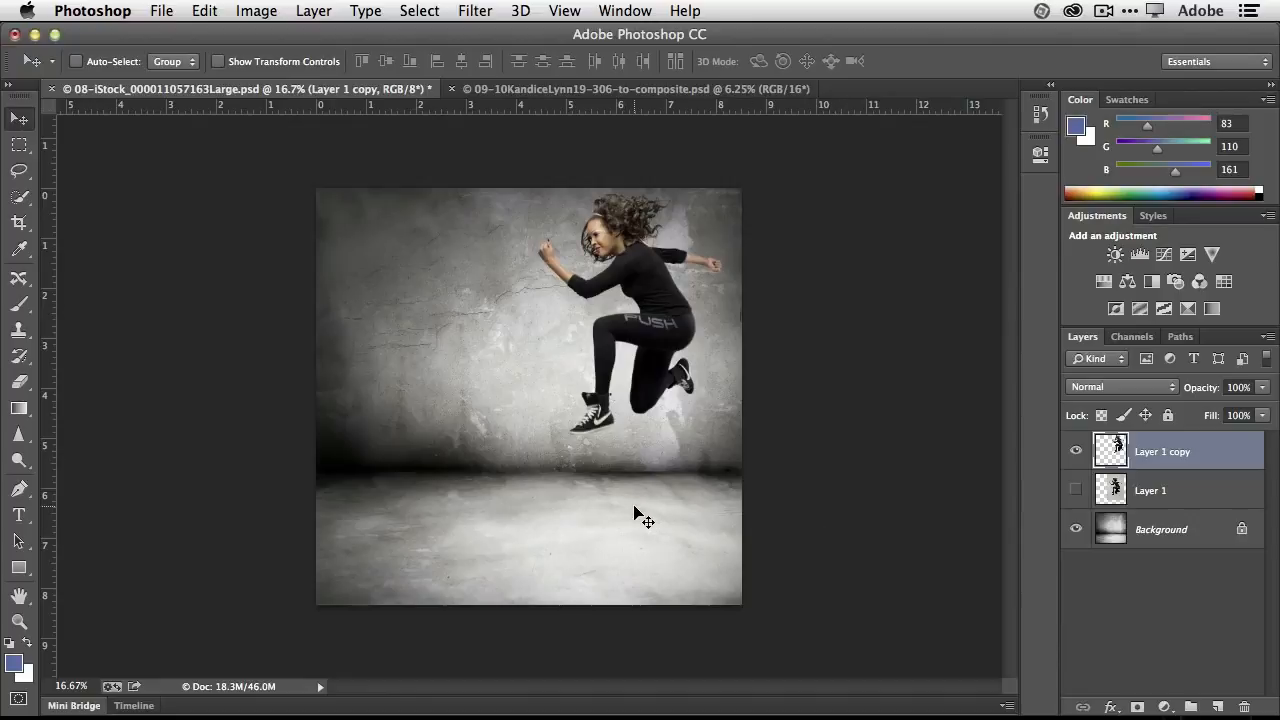
{"action": "double_click", "coordinate": [1164, 450]}
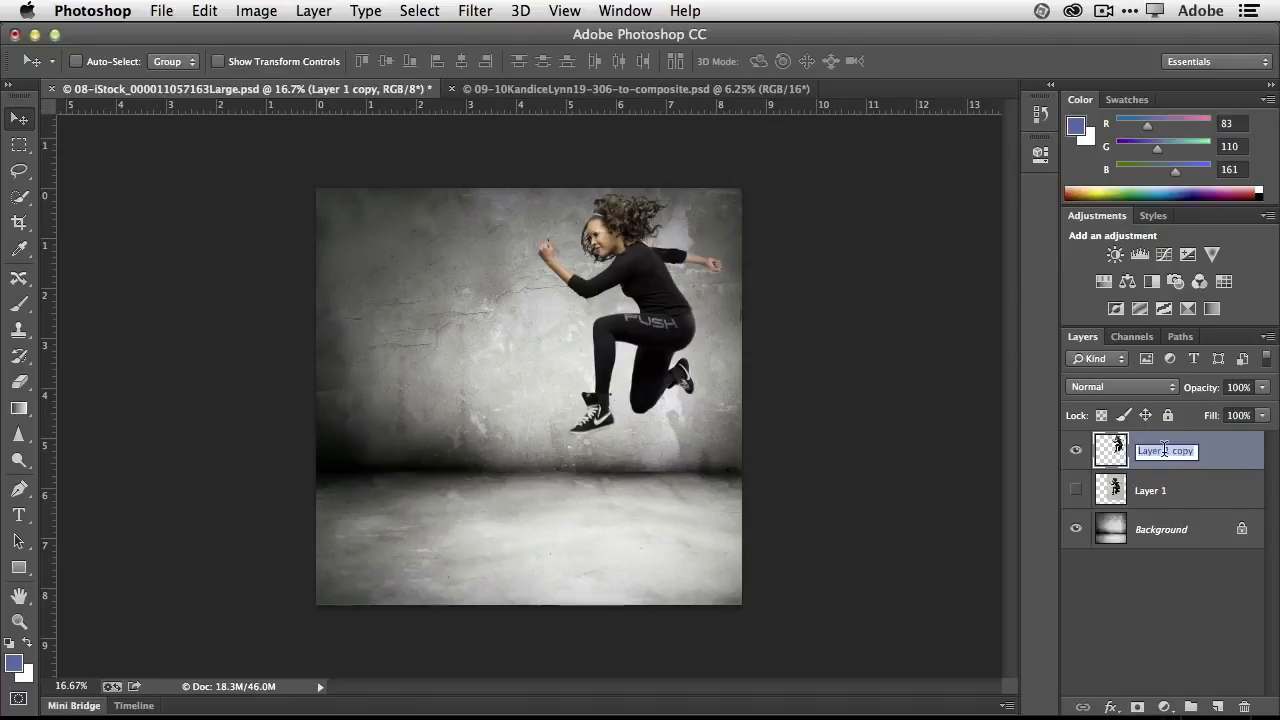
{"action": "type", "text": "Kandice"}
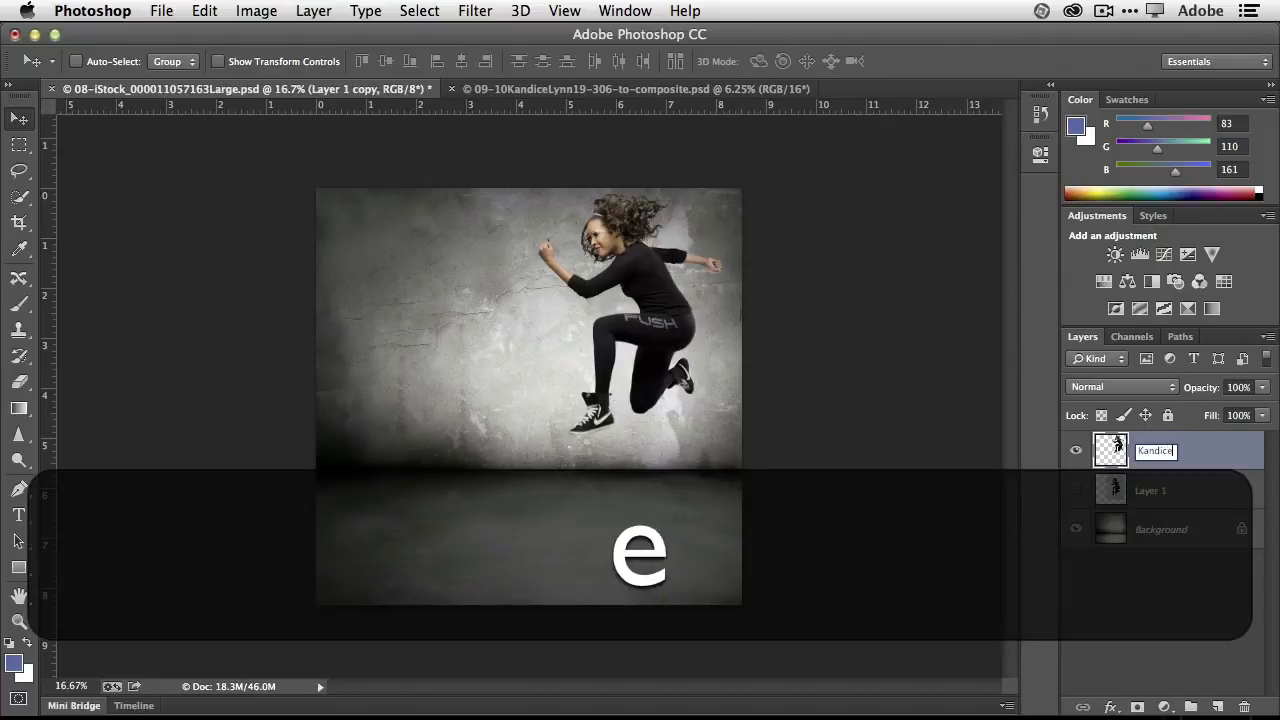
{"action": "key", "text": "Return"}
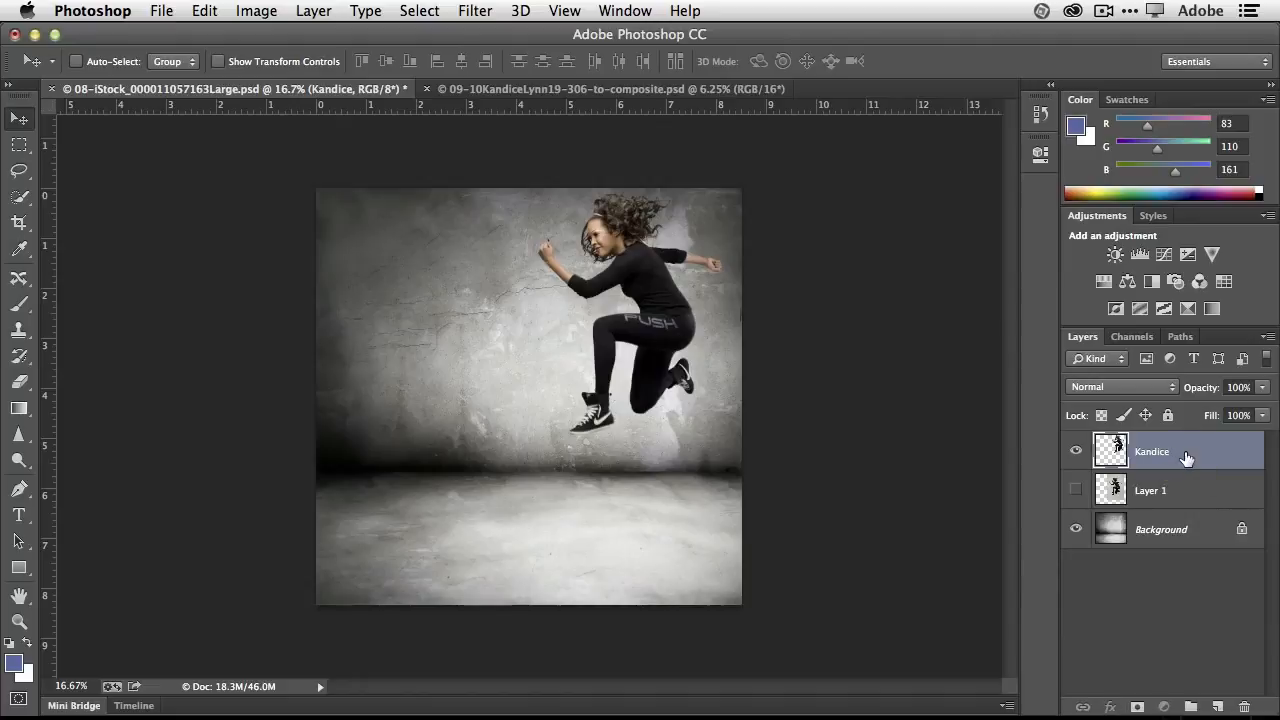
Duplicate the cutout woman's layer as Shadow and place the copy directly beneath her layer.
{"action": "left_click_drag", "start_coordinate": [1186, 452], "coordinate": [1221, 700]}
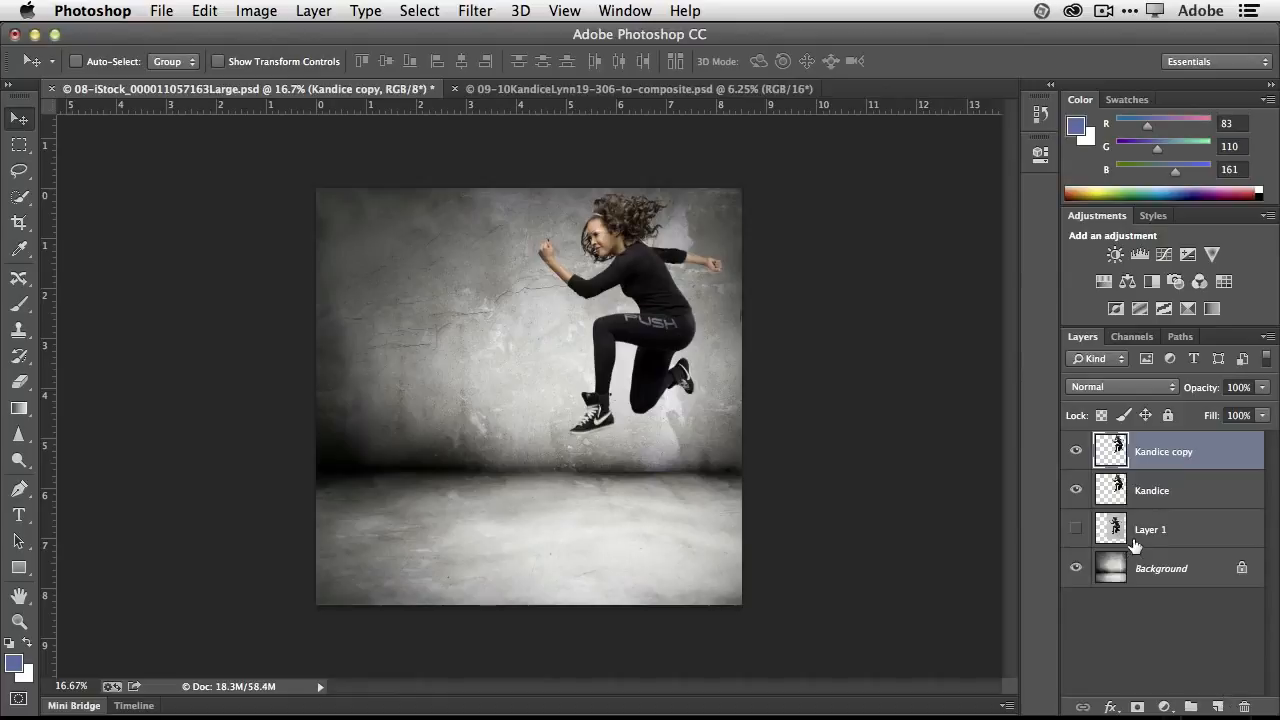
{"action": "double_click", "coordinate": [1162, 449]}
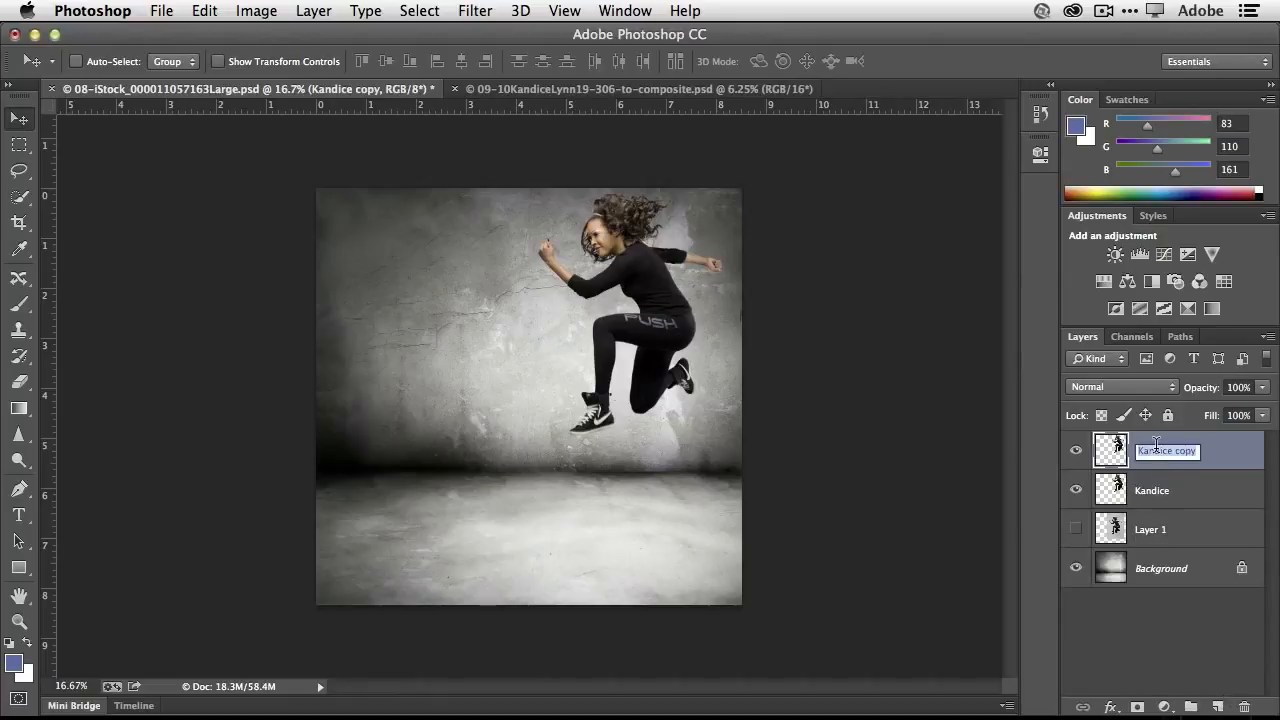
{"action": "type", "text": "Shadow"}
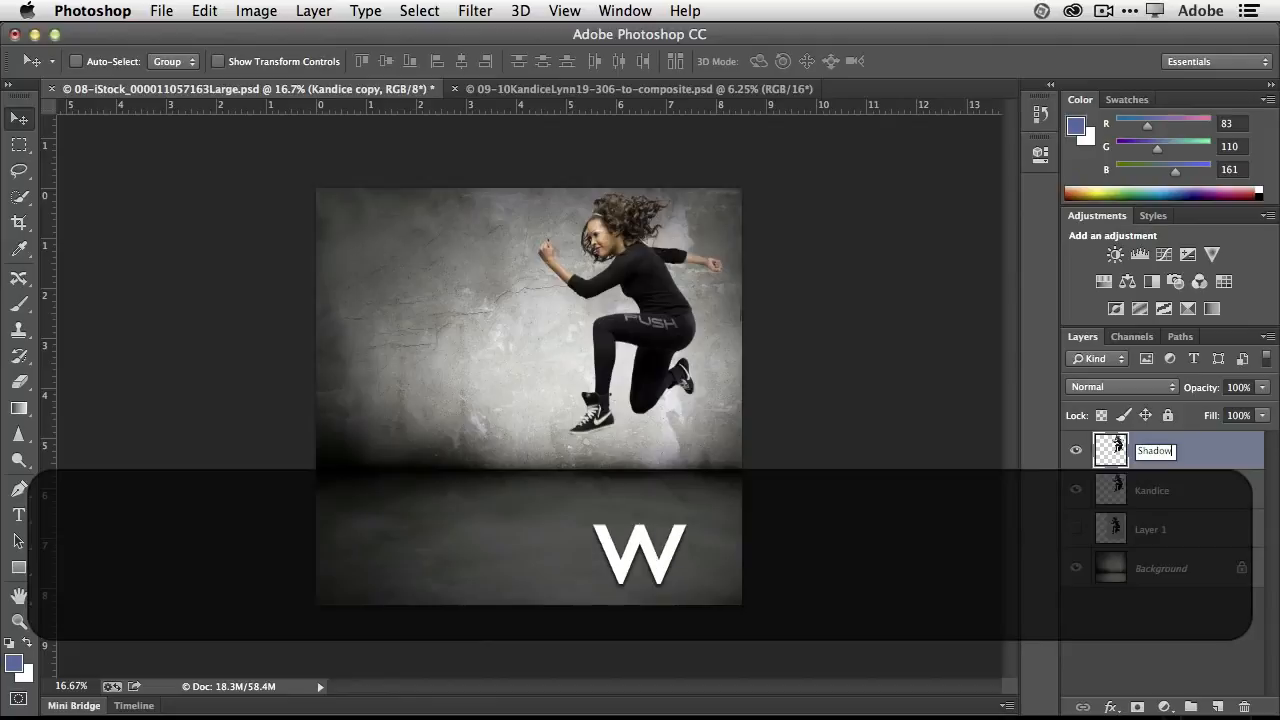
{"action": "key", "text": "Return"}
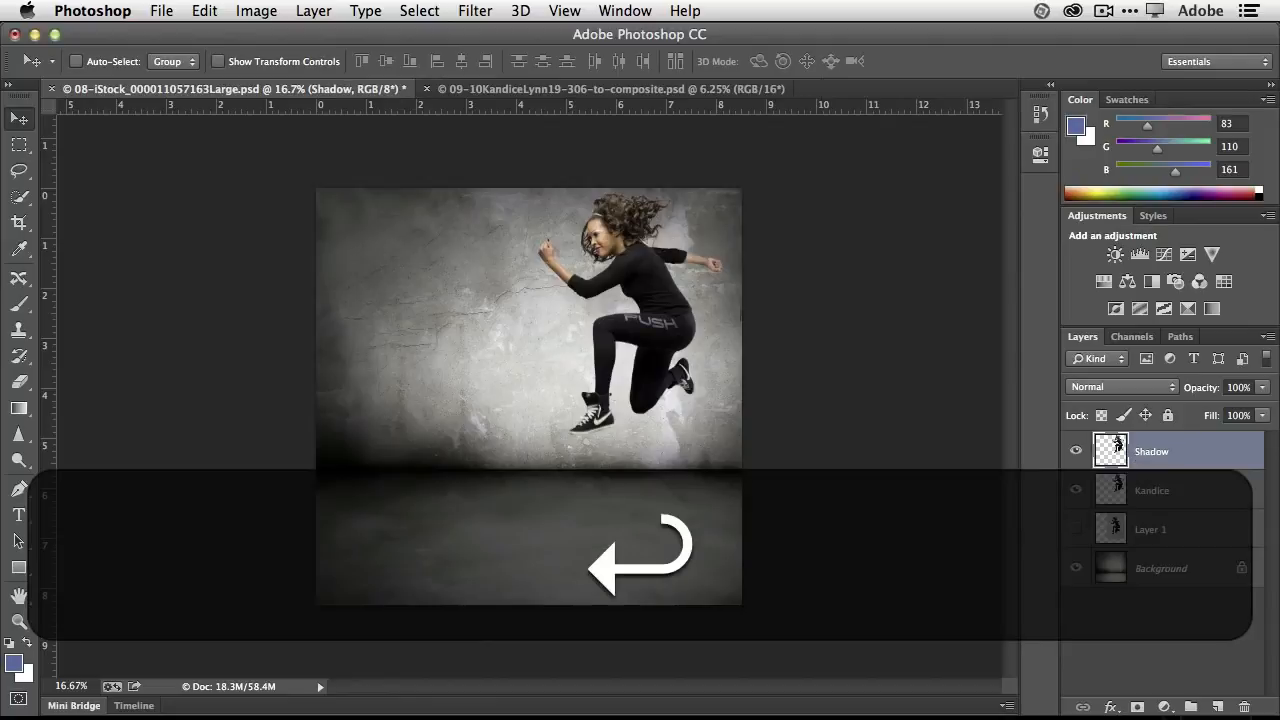
{"action": "left_click_drag", "start_coordinate": [1189, 451], "coordinate": [1183, 487]}
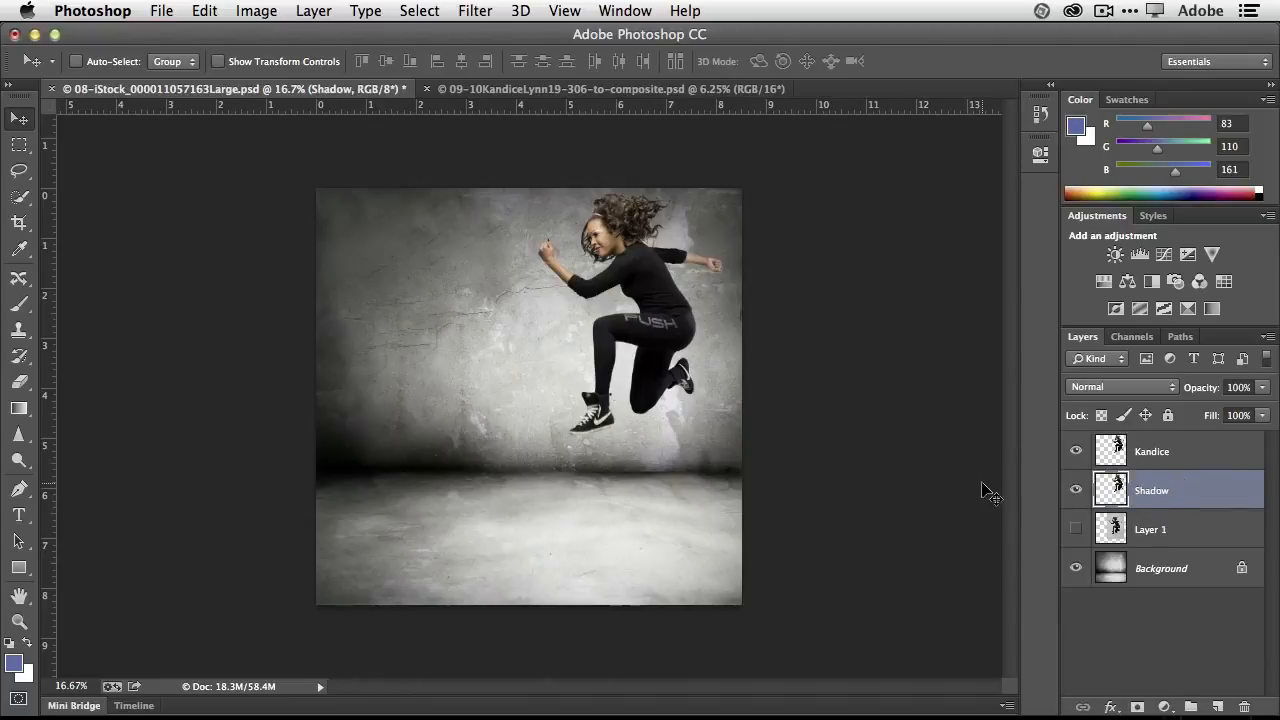
Move the Shadow copy down and left of the woman, and turn it black by raising the Levels black input to 253.
{"action": "left_click_drag", "start_coordinate": [680, 341], "coordinate": [540, 435]}
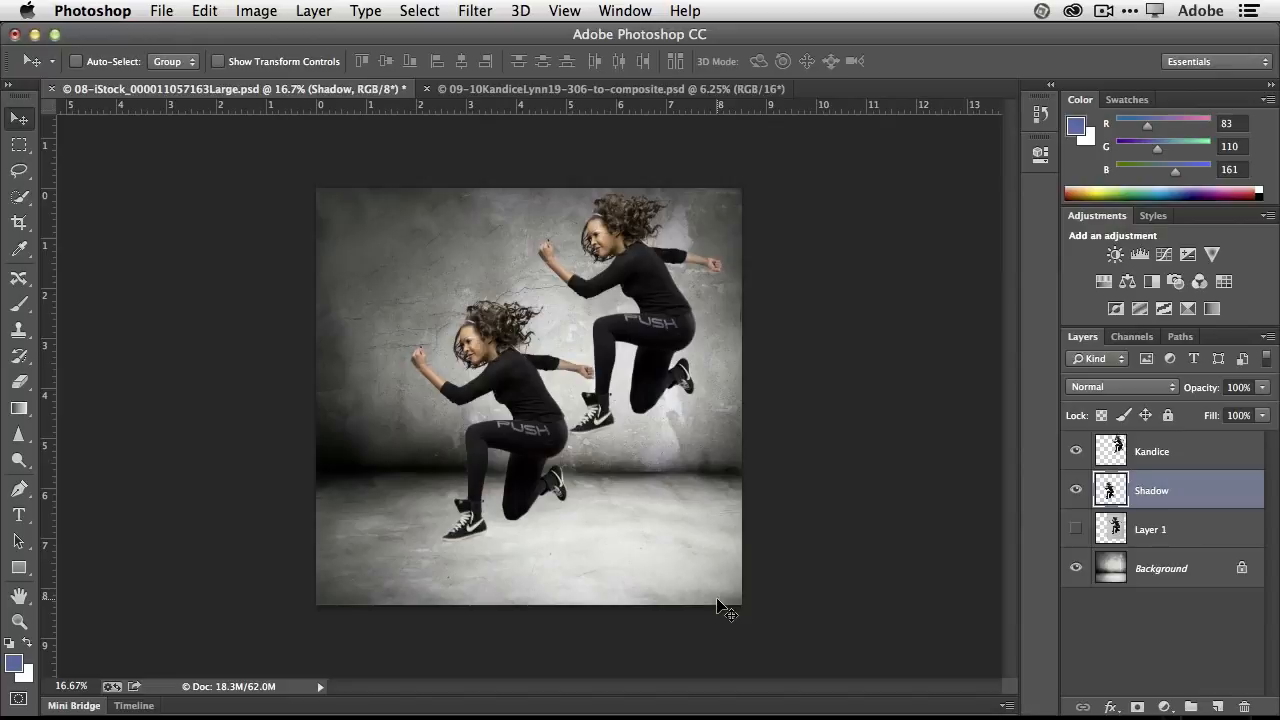
{"action": "left_click", "coordinate": [266, 12]}
{"action": "mouse_move", "coordinate": [300, 66]}
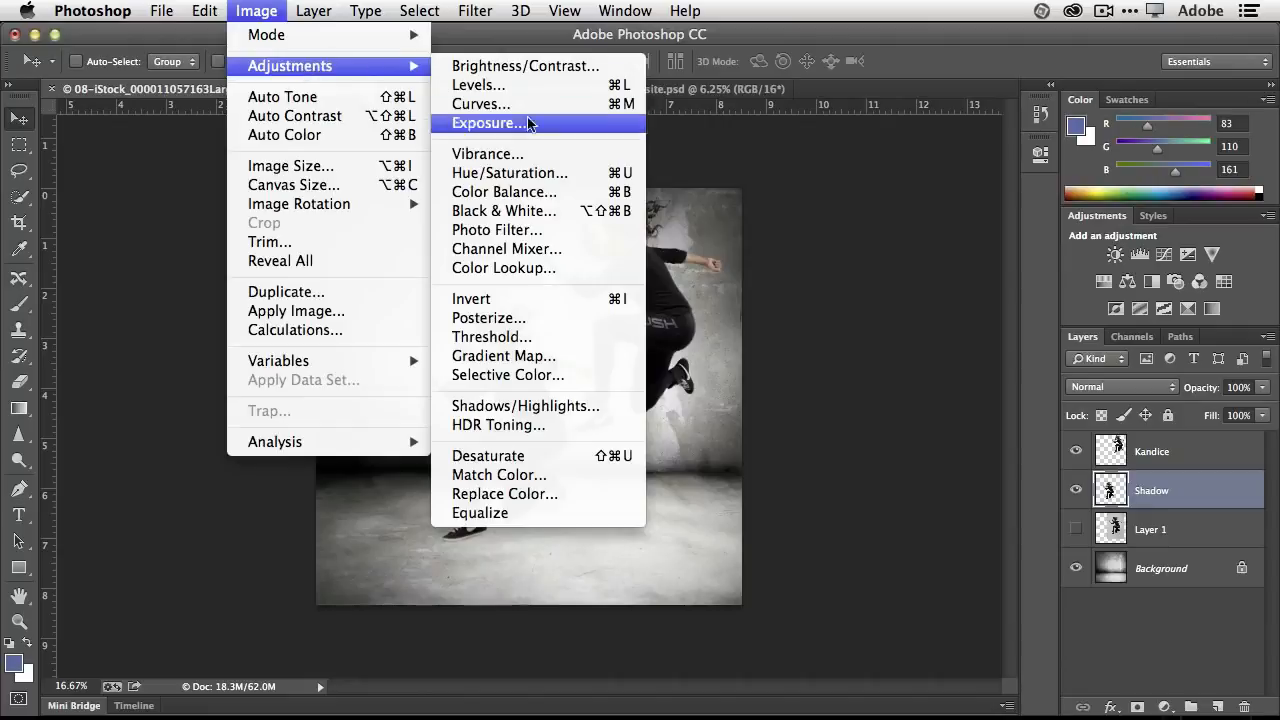
{"action": "left_click", "coordinate": [490, 85]}
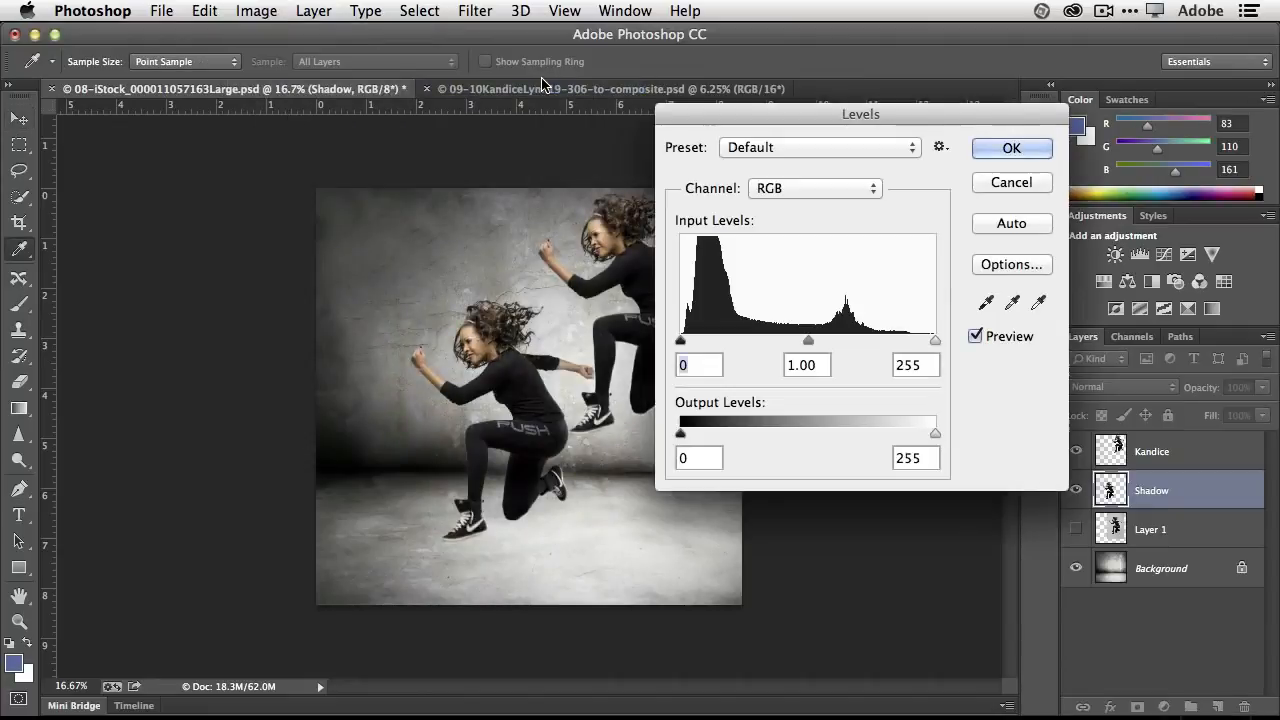
{"action": "left_click_drag", "start_coordinate": [681, 341], "coordinate": [941, 347]}
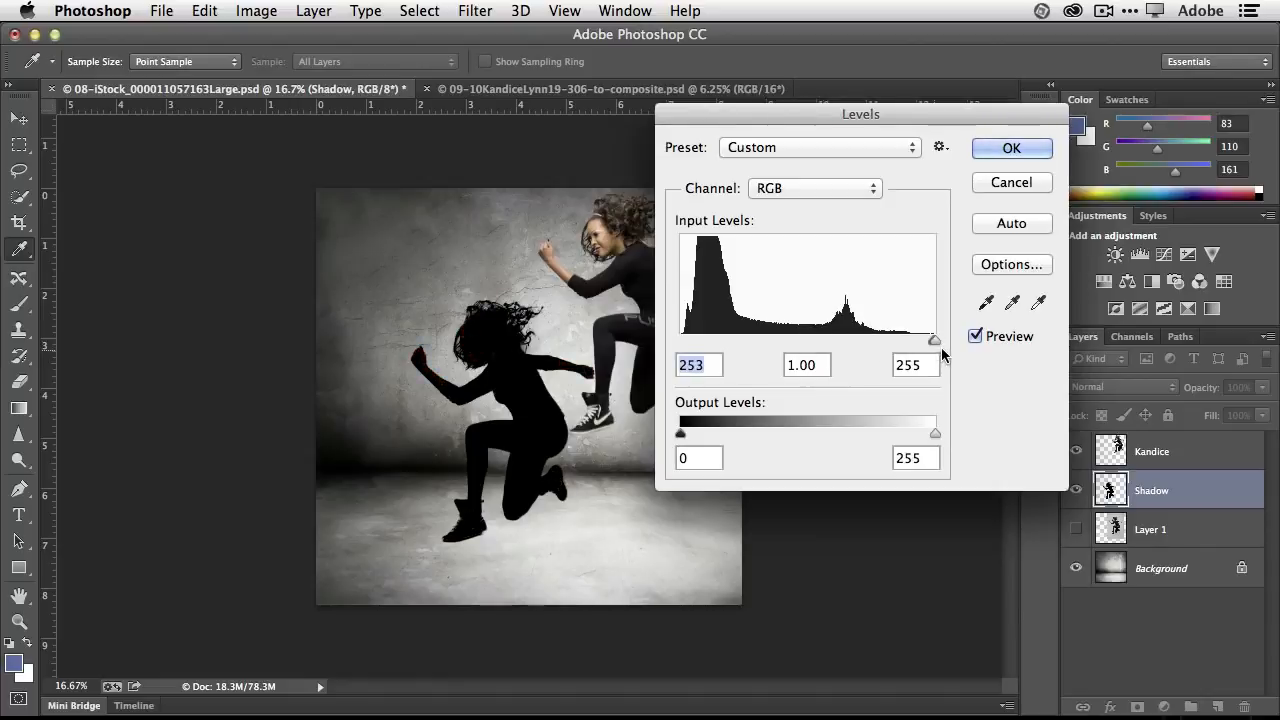
{"action": "left_click", "coordinate": [1010, 150]}
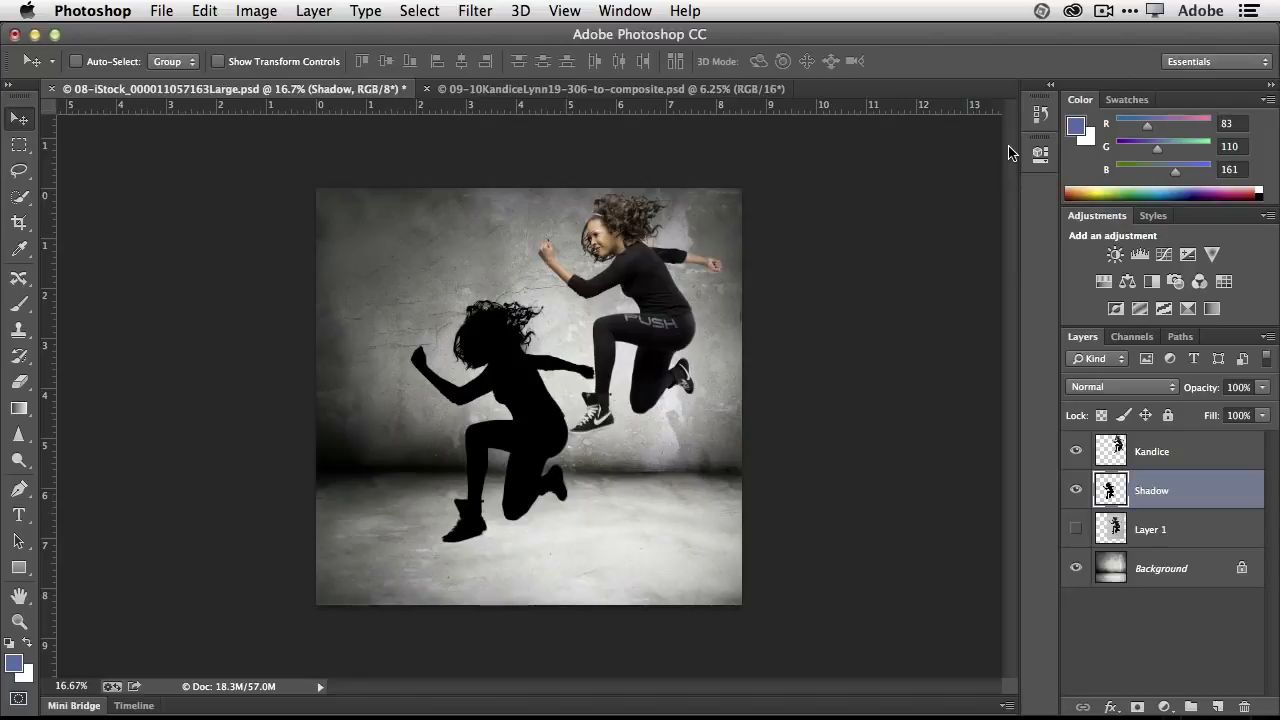
Apply a strong Gaussian Blur to the black silhouette on the Shadow layer so it becomes a soft, indistinct shape.
{"action": "left_click", "coordinate": [476, 11]}
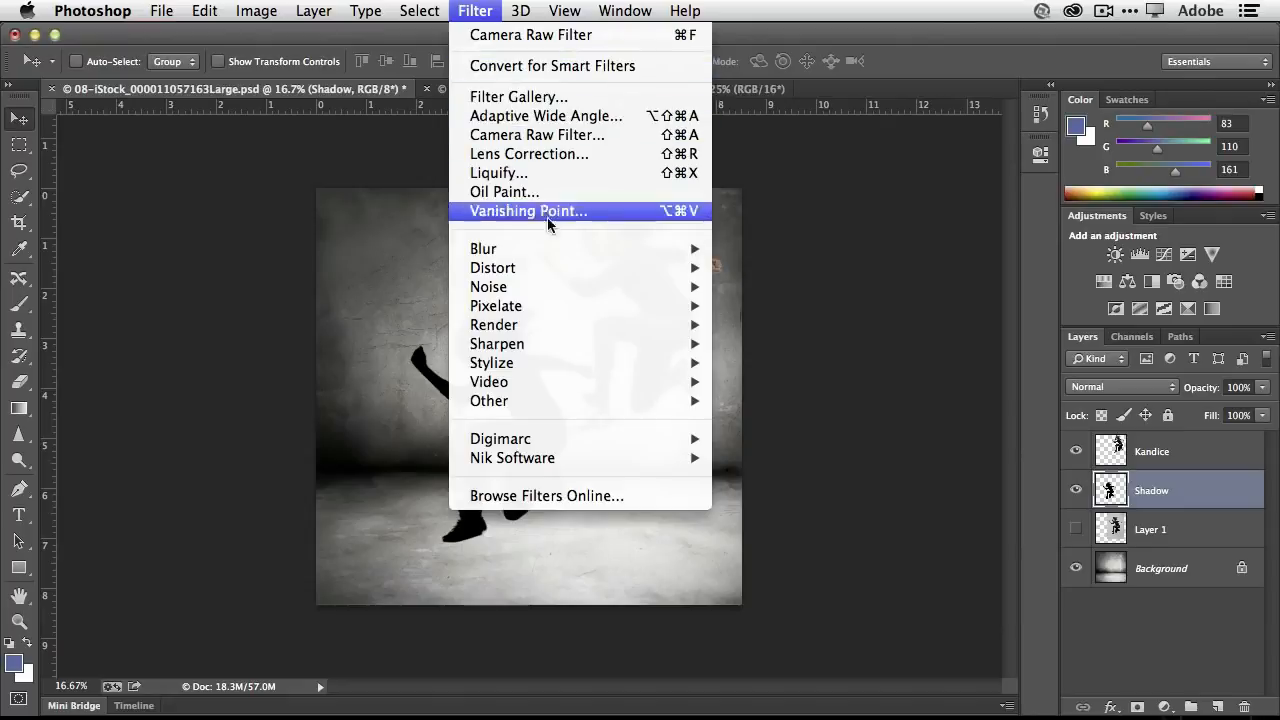
{"action": "mouse_move", "coordinate": [563, 249]}
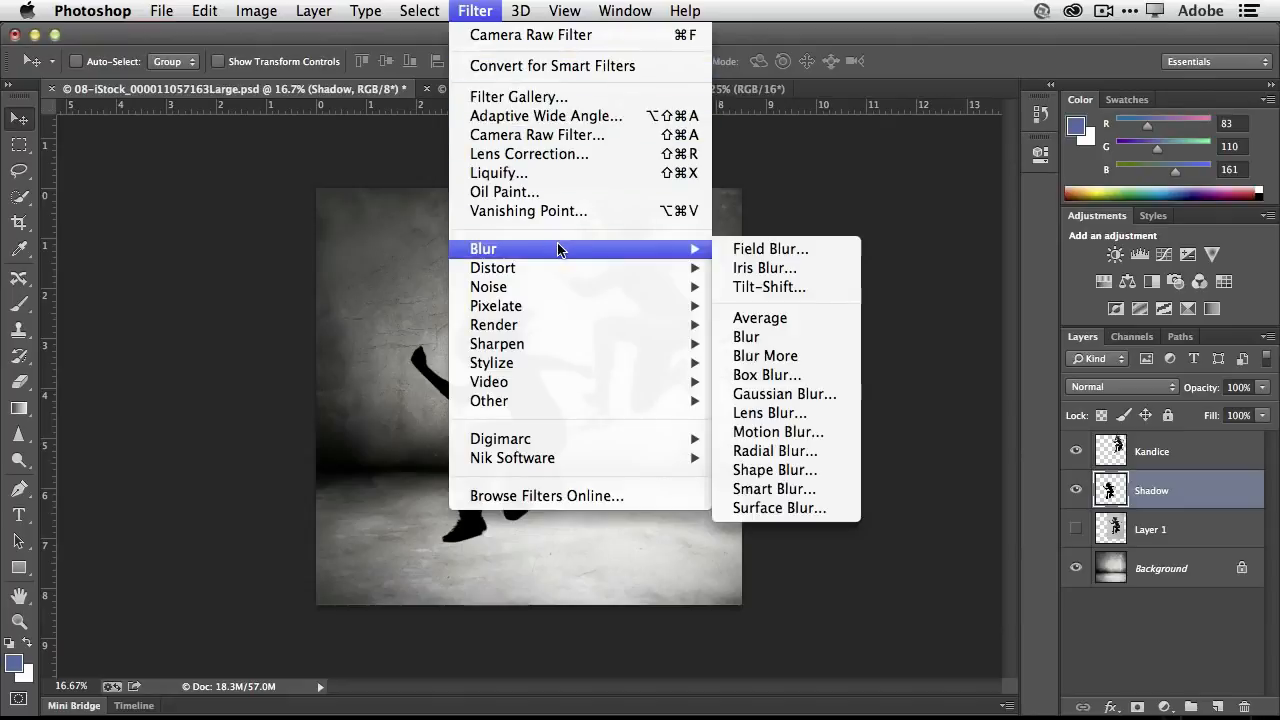
{"action": "left_click", "coordinate": [800, 396]}
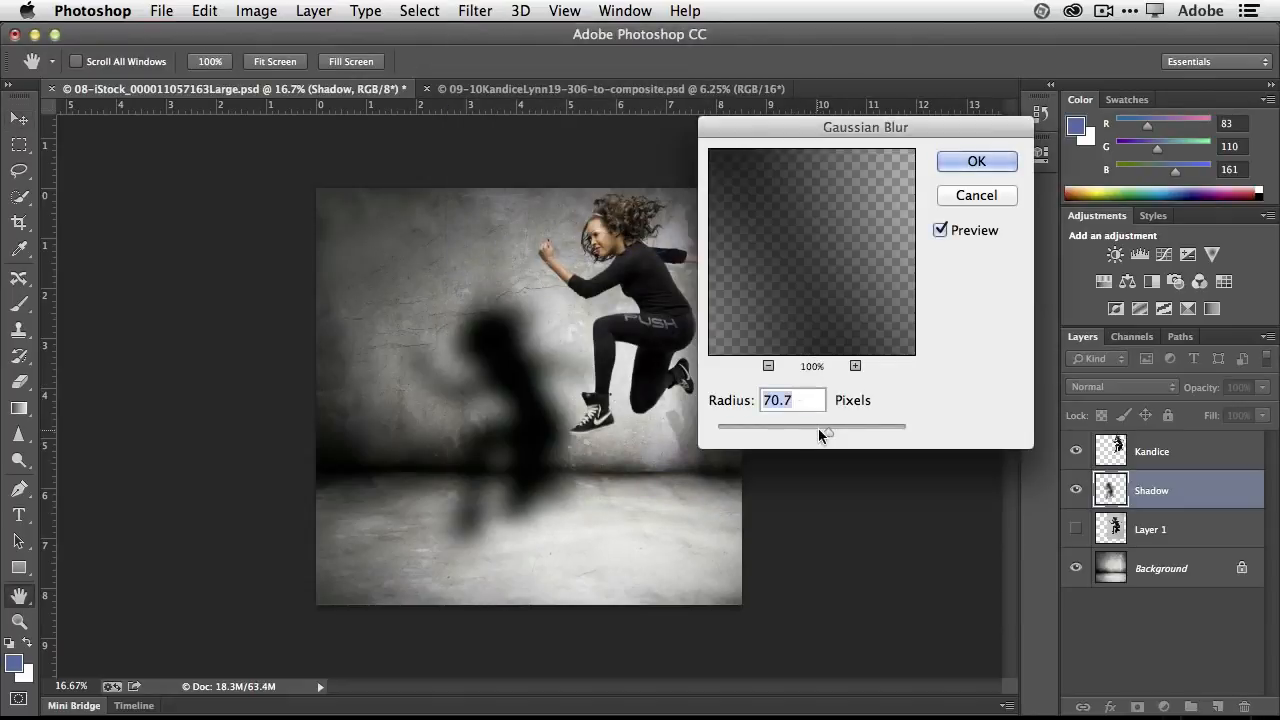
{"action": "mouse_move", "coordinate": [820, 433]}
{"action": "left_mouse_down"}
{"action": "mouse_move", "coordinate": [771, 440]}
{"action": "mouse_move", "coordinate": [822, 440]}
{"action": "left_mouse_up"}
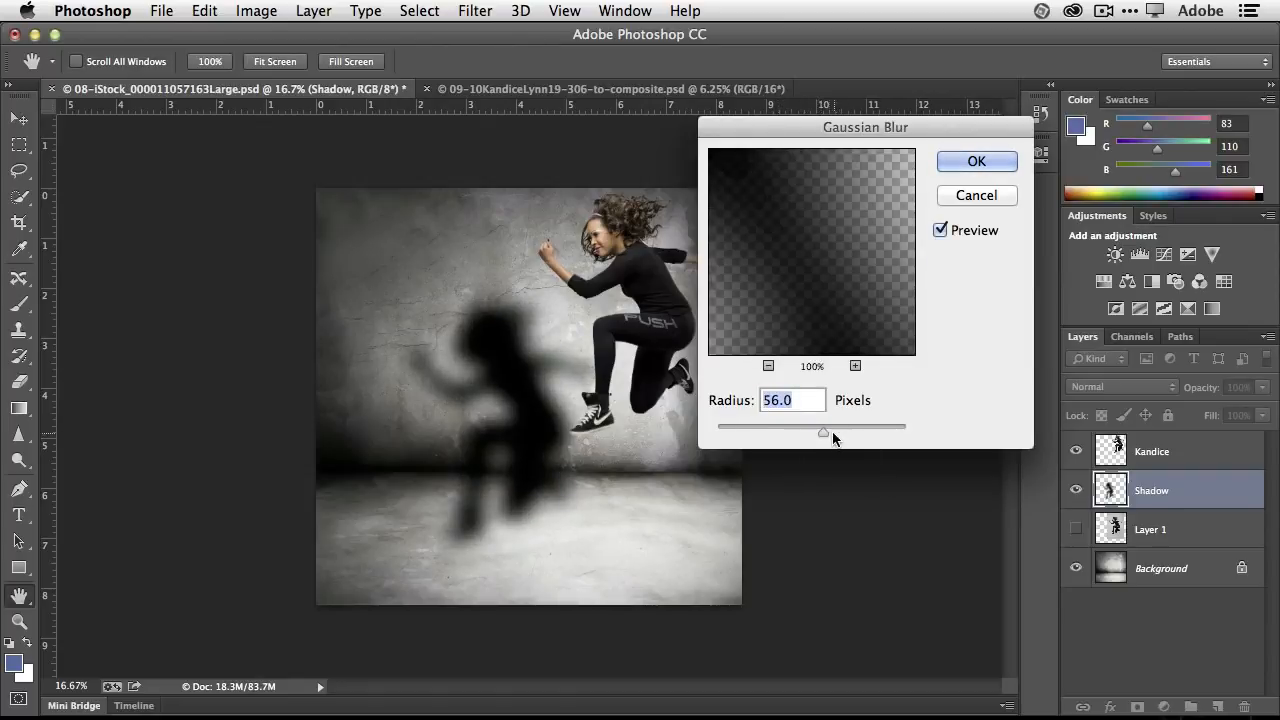
{"action": "left_click", "coordinate": [834, 433]}
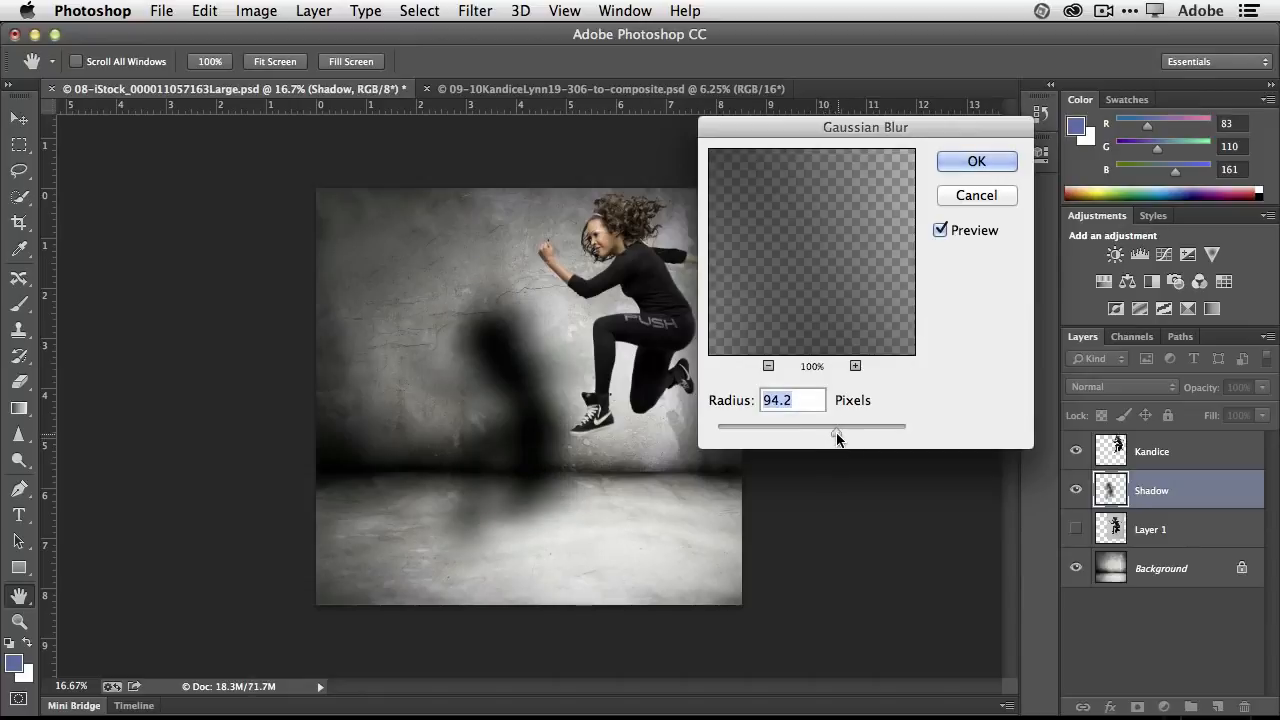
{"action": "left_click_drag", "start_coordinate": [837, 437], "coordinate": [833, 441]}
{"action": "left_click", "coordinate": [977, 161]}
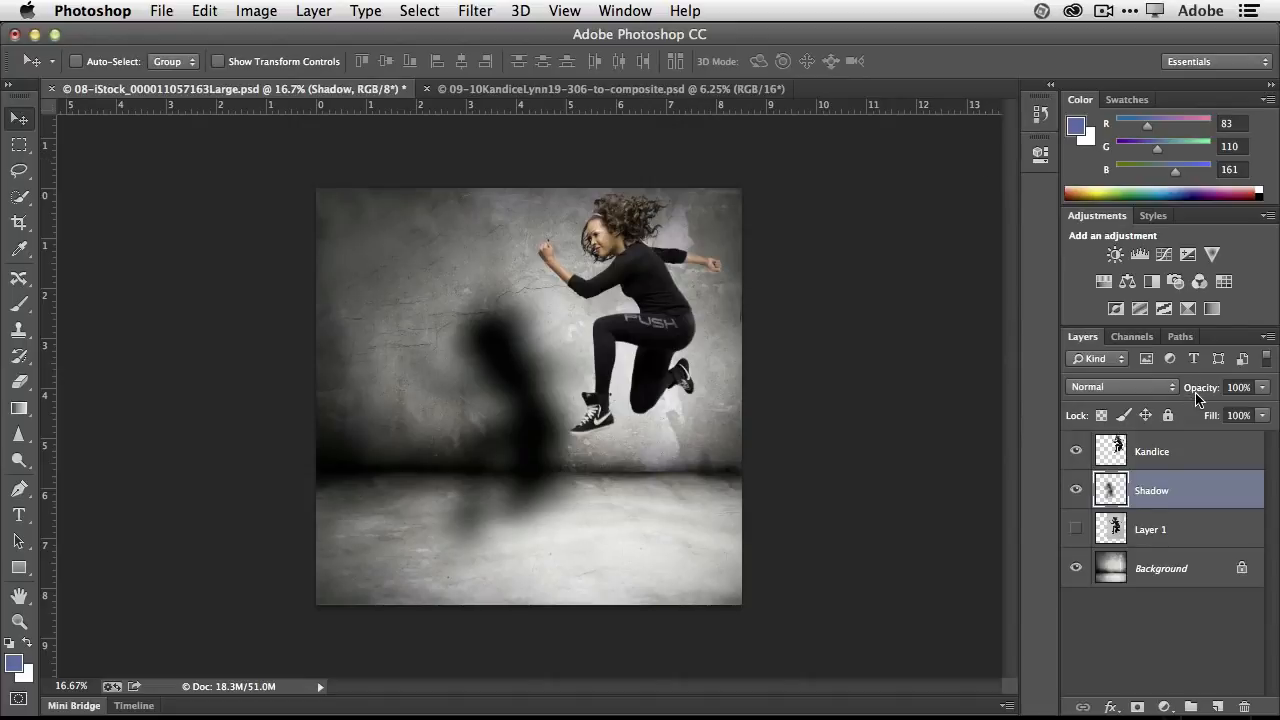
Lower the Shadow layer's opacity to 78% and move the blurred shadow onto the floor beneath the woman.
{"action": "key", "text": "alt+super+equal"}
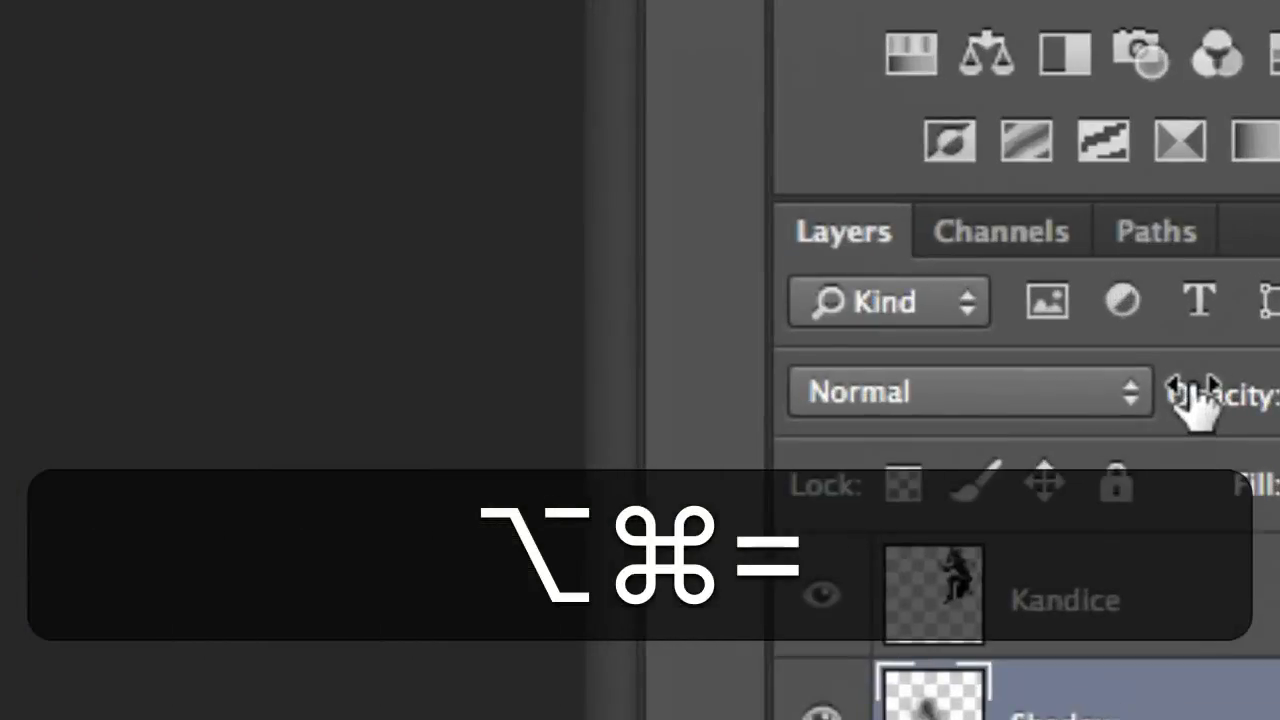
{"action": "key", "text": "alt+super+minus"}
{"action": "left_click_drag", "start_coordinate": [1194, 388], "coordinate": [1188, 392]}
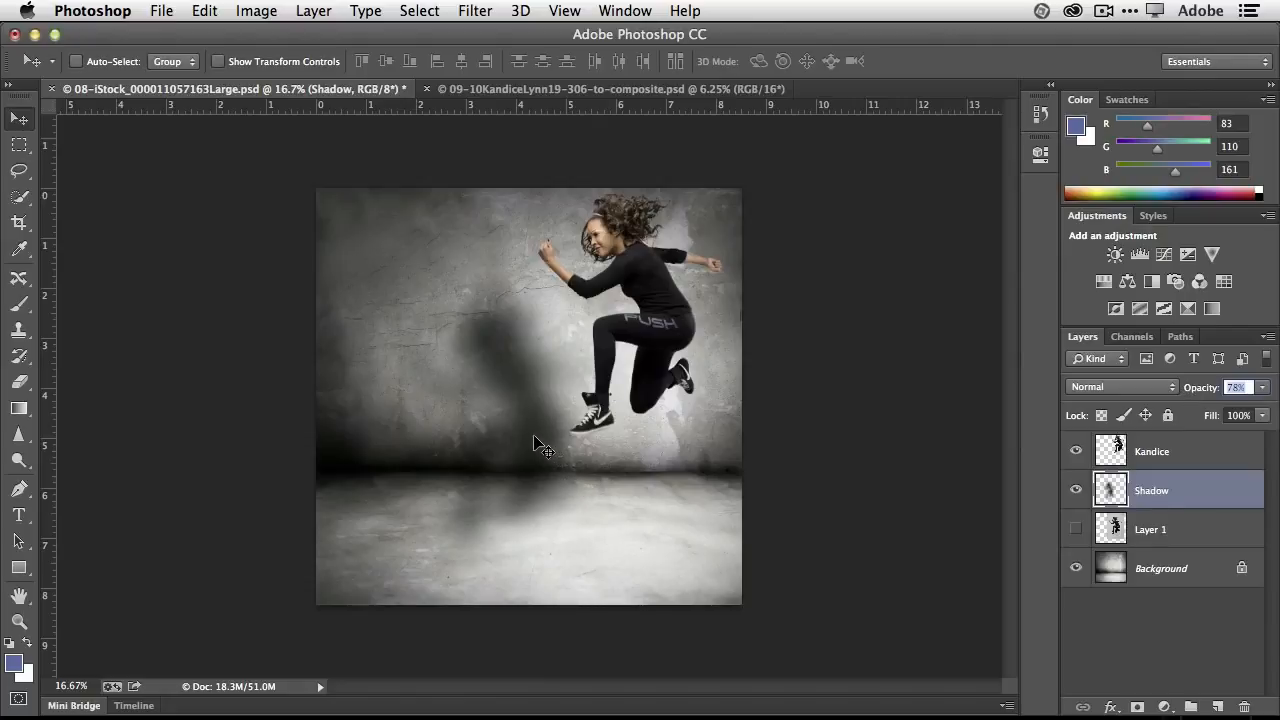
{"action": "left_click_drag", "start_coordinate": [537, 443], "coordinate": [668, 481]}
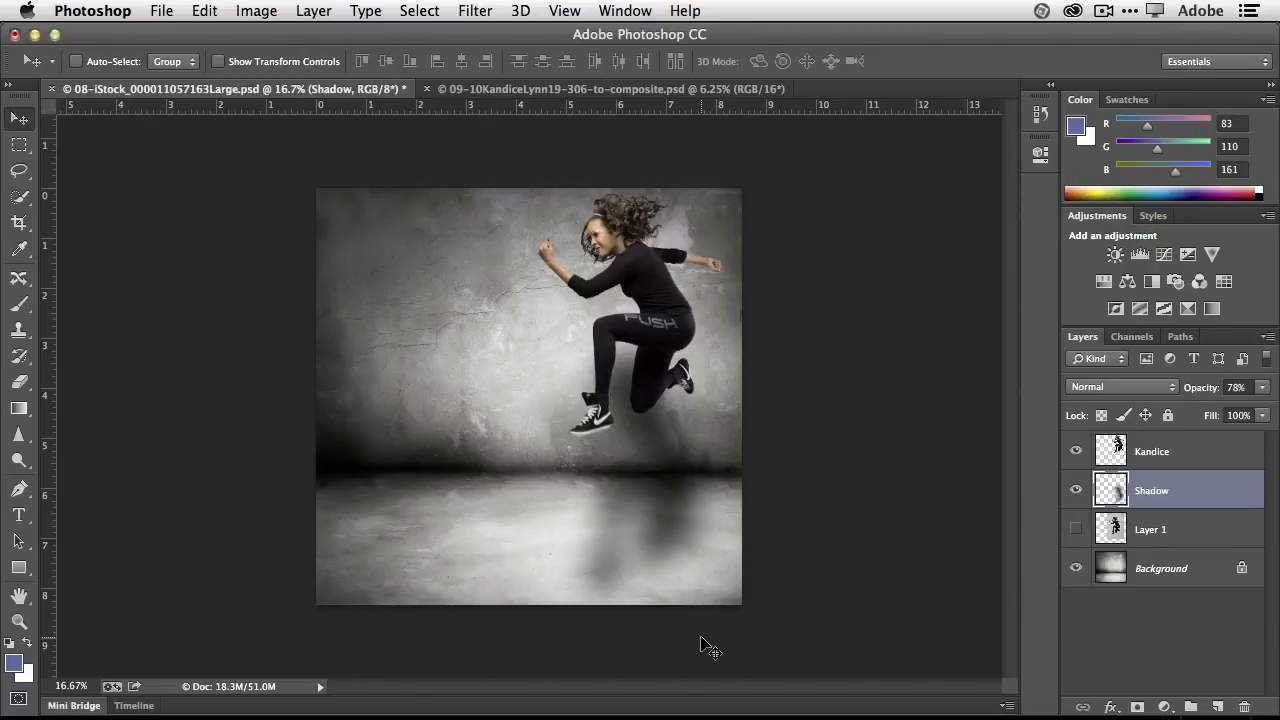
Squash the shadow with Free Transform to about 58.5% height and shift it right under the woman's feet.
{"action": "left_click", "coordinate": [205, 11]}
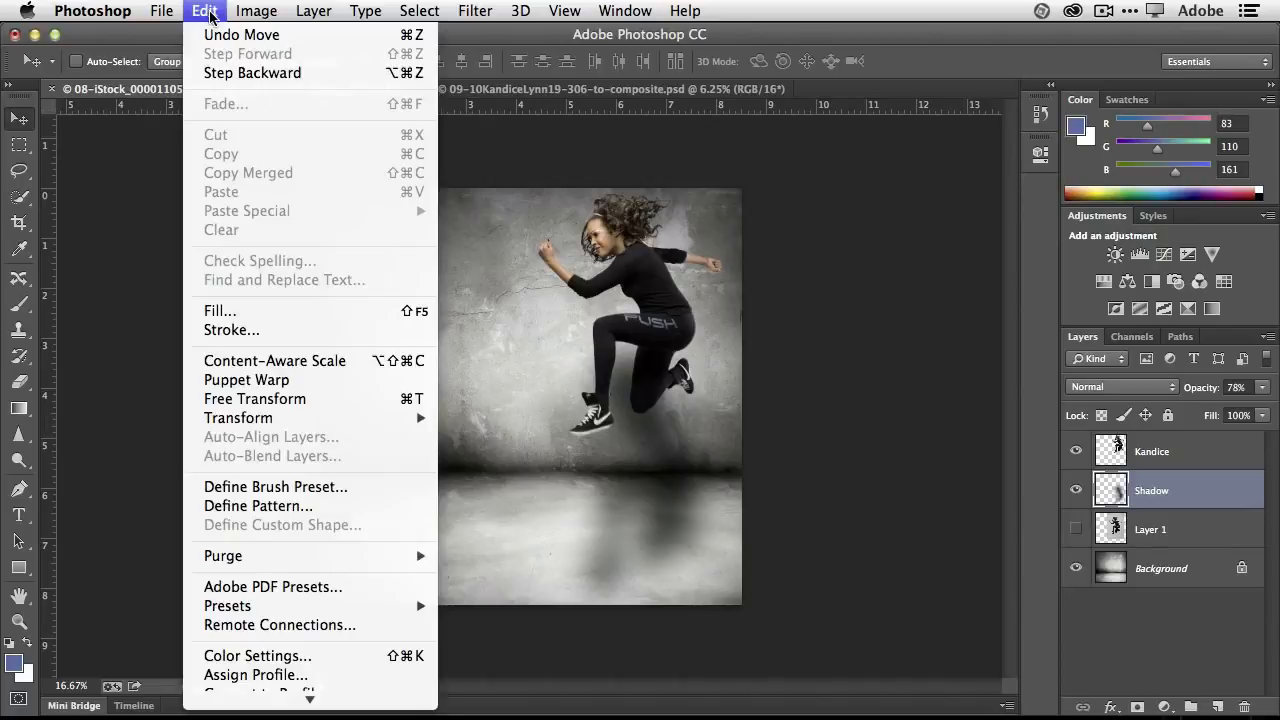
{"action": "left_click", "coordinate": [298, 396]}
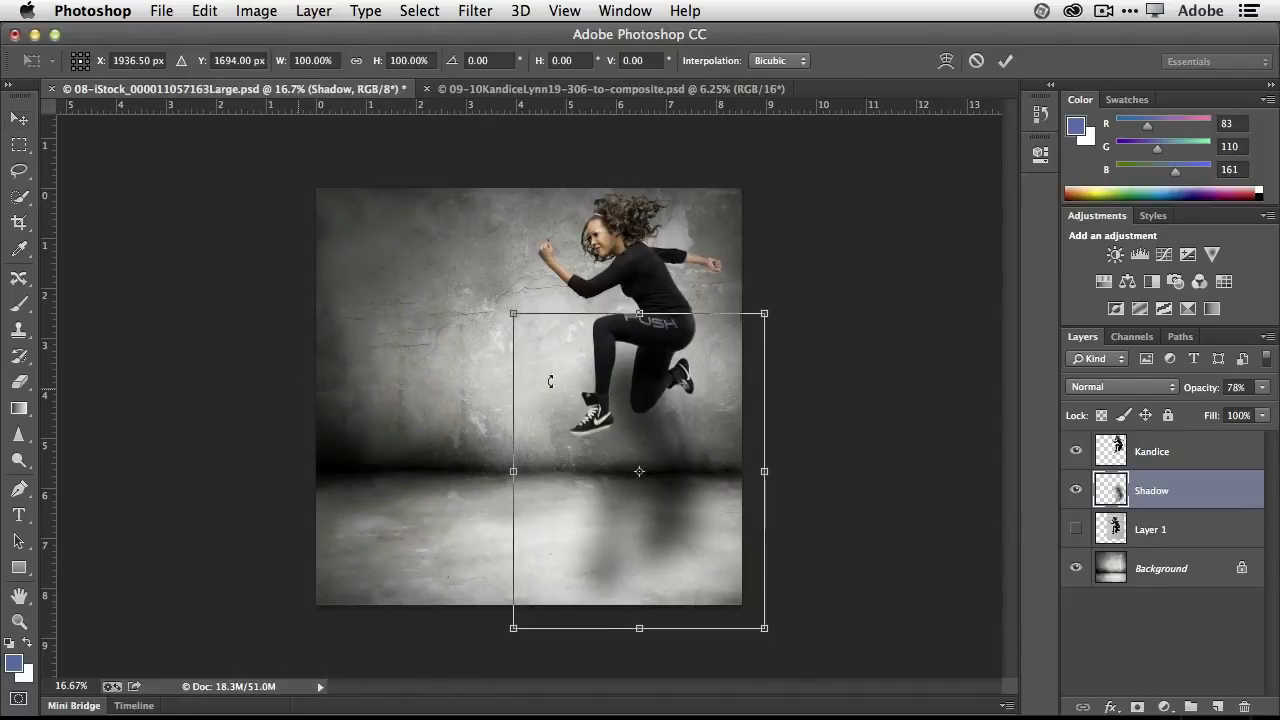
{"action": "left_click_drag", "start_coordinate": [640, 309], "coordinate": [640, 376]}
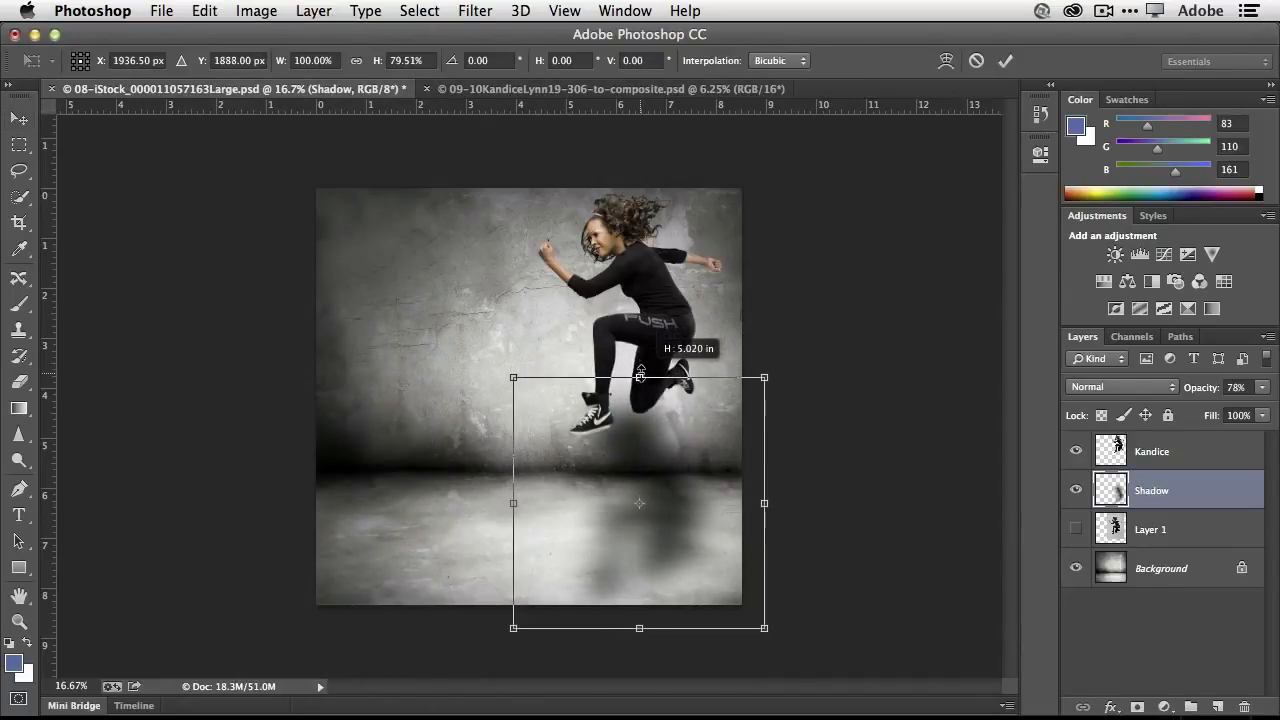
{"action": "left_click_drag", "start_coordinate": [640, 628], "coordinate": [641, 576]}
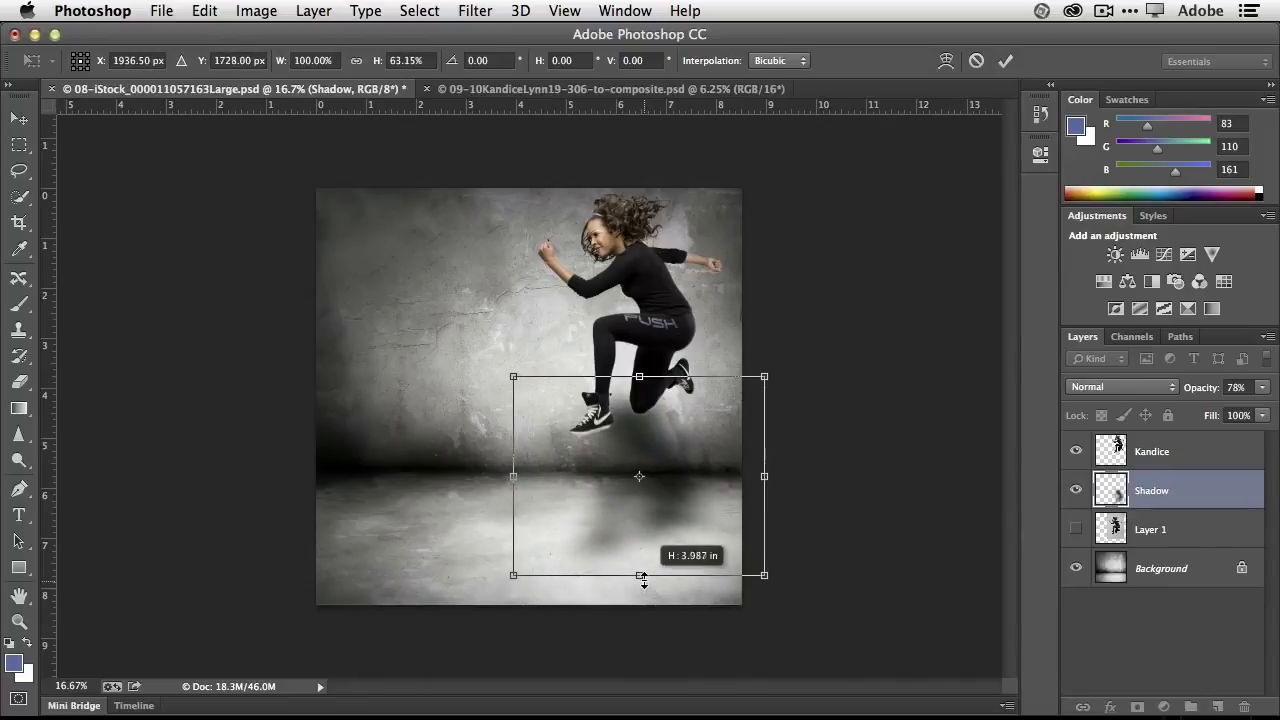
{"action": "left_click_drag", "start_coordinate": [668, 494], "coordinate": [677, 507]}
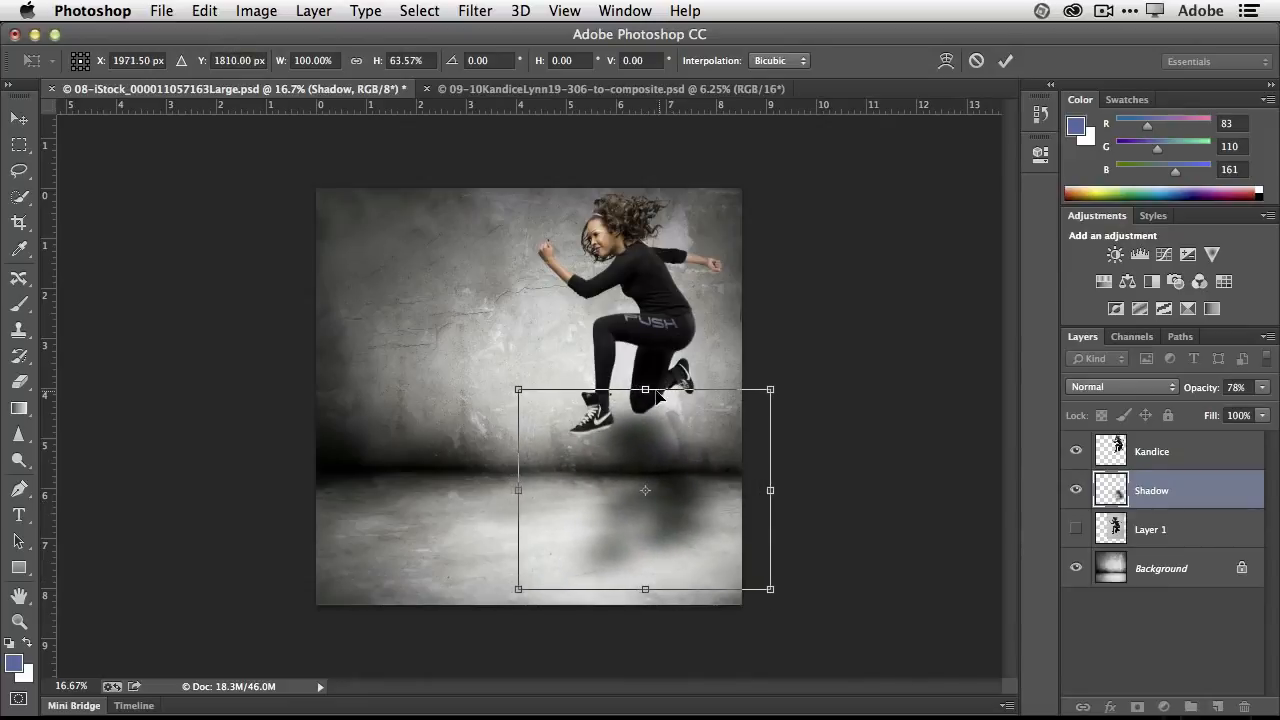
{"action": "left_click_drag", "start_coordinate": [645, 389], "coordinate": [645, 401]}
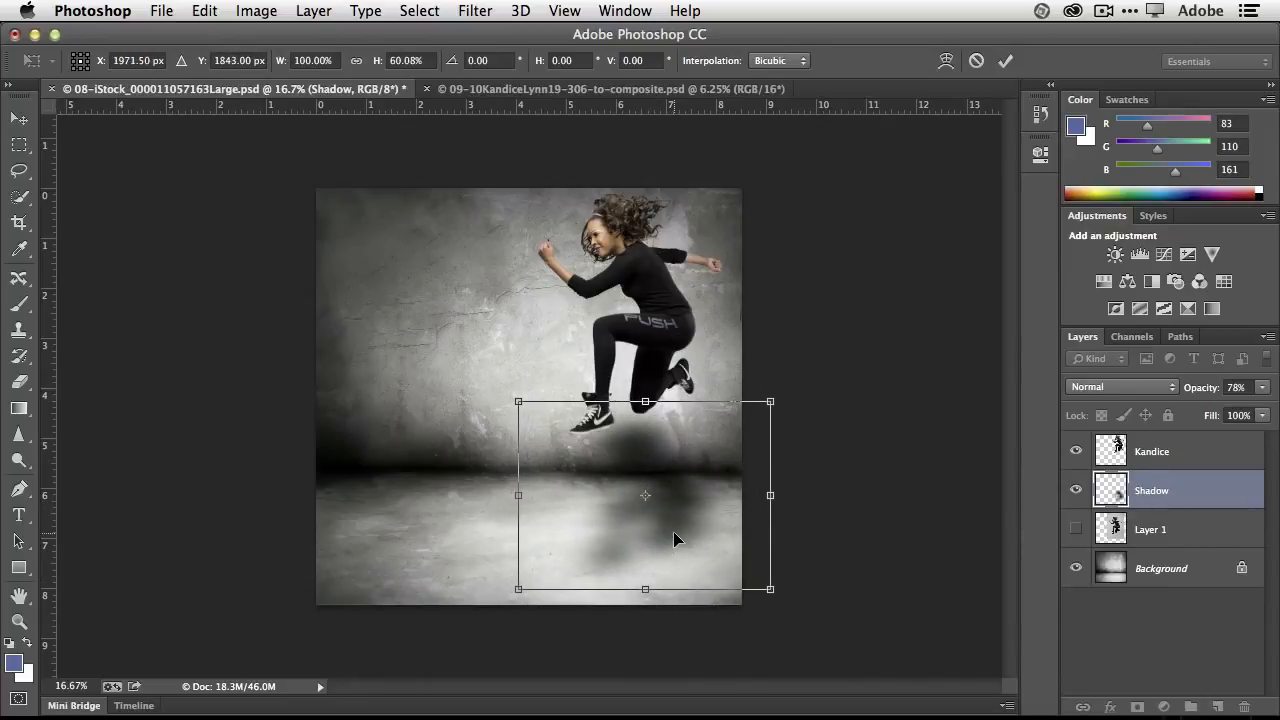
{"action": "left_click_drag", "start_coordinate": [674, 534], "coordinate": [676, 525]}
{"action": "left_click_drag", "start_coordinate": [648, 581], "coordinate": [692, 540]}
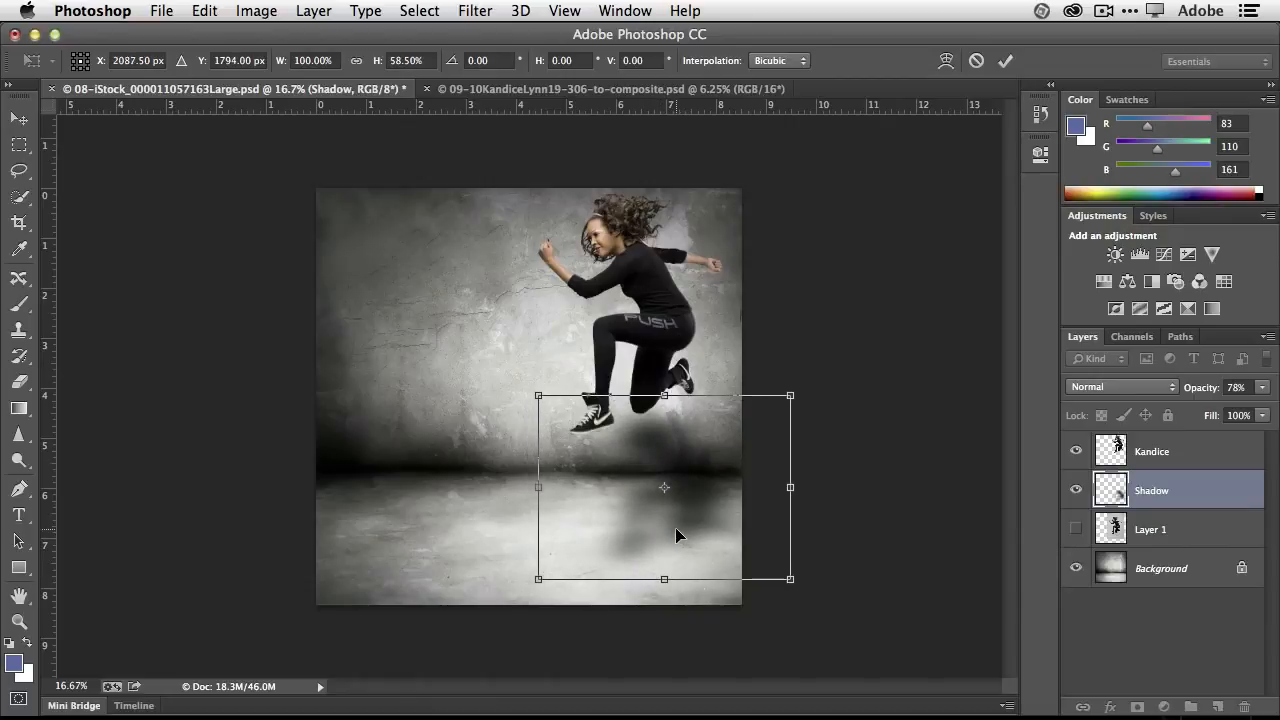
{"action": "left_click", "coordinate": [1005, 60]}
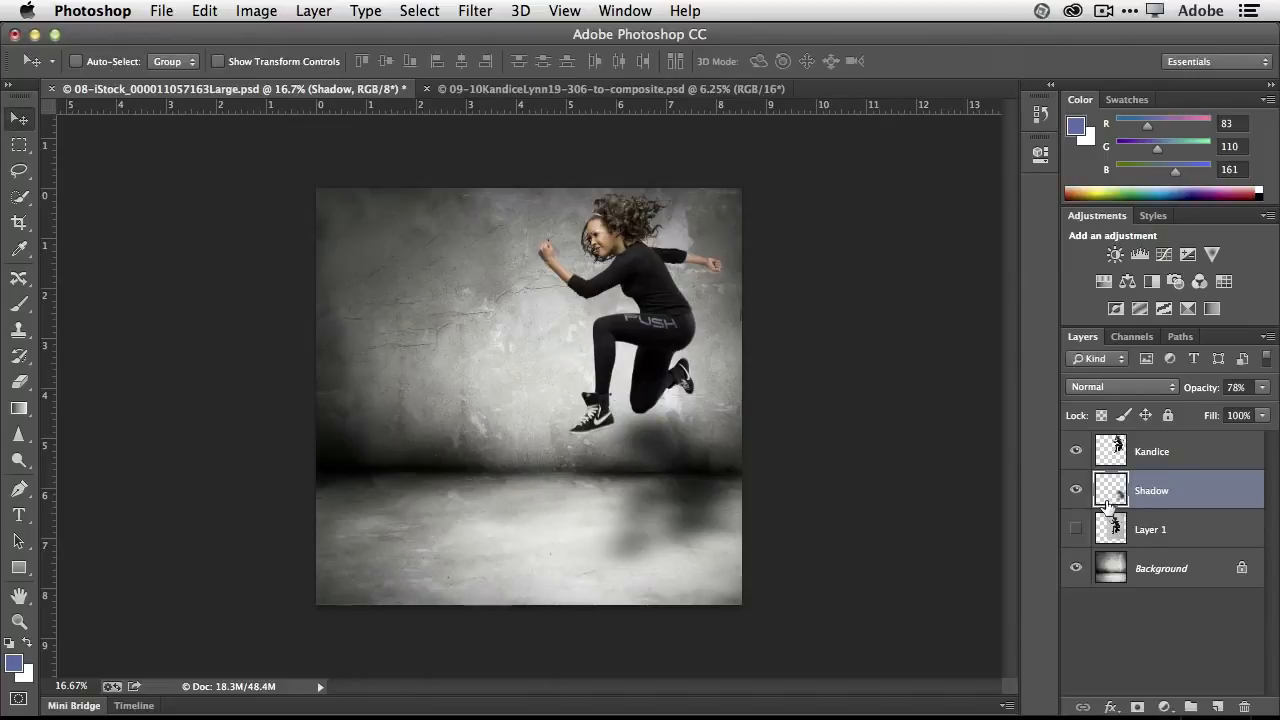
Compare the composite with the shadow hidden and shown, and reduce the Shadow layer's opacity to 63%.
{"action": "left_click", "coordinate": [1077, 492]}
{"action": "left_click", "coordinate": [1077, 492]}
{"action": "left_click_drag", "start_coordinate": [1207, 388], "coordinate": [1195, 388]}
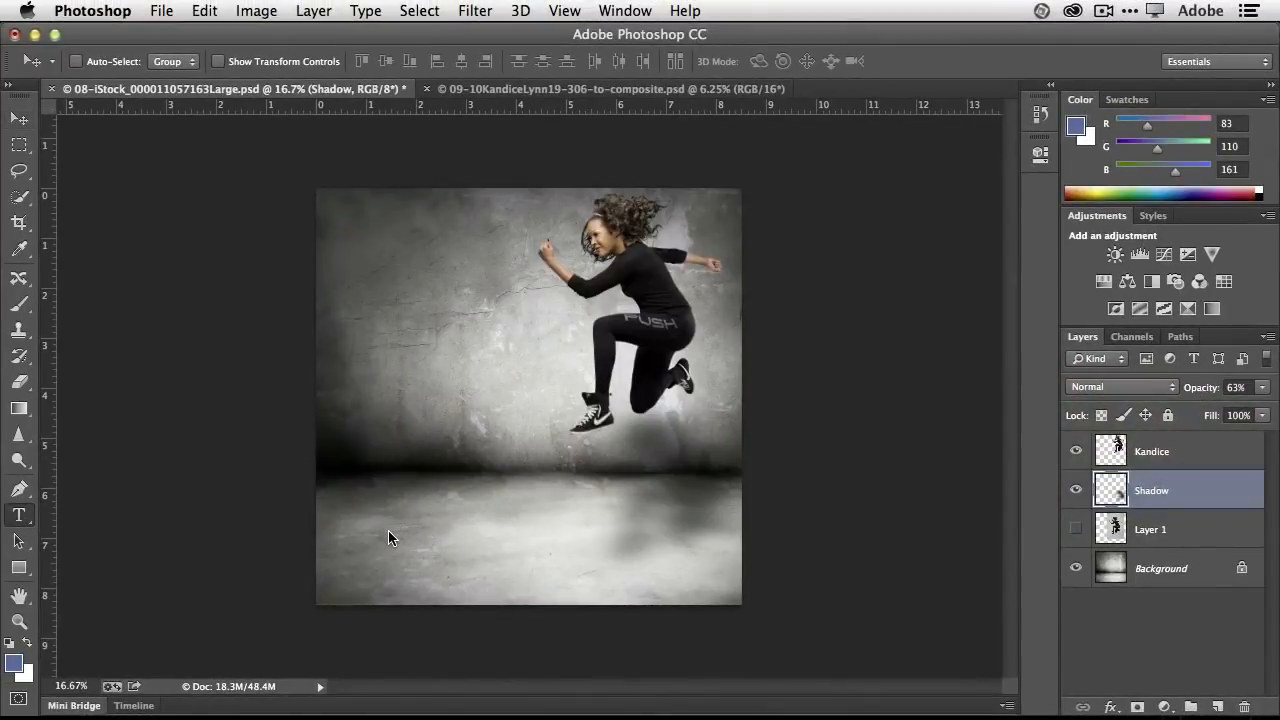
{"action": "left_click", "coordinate": [388, 531]}
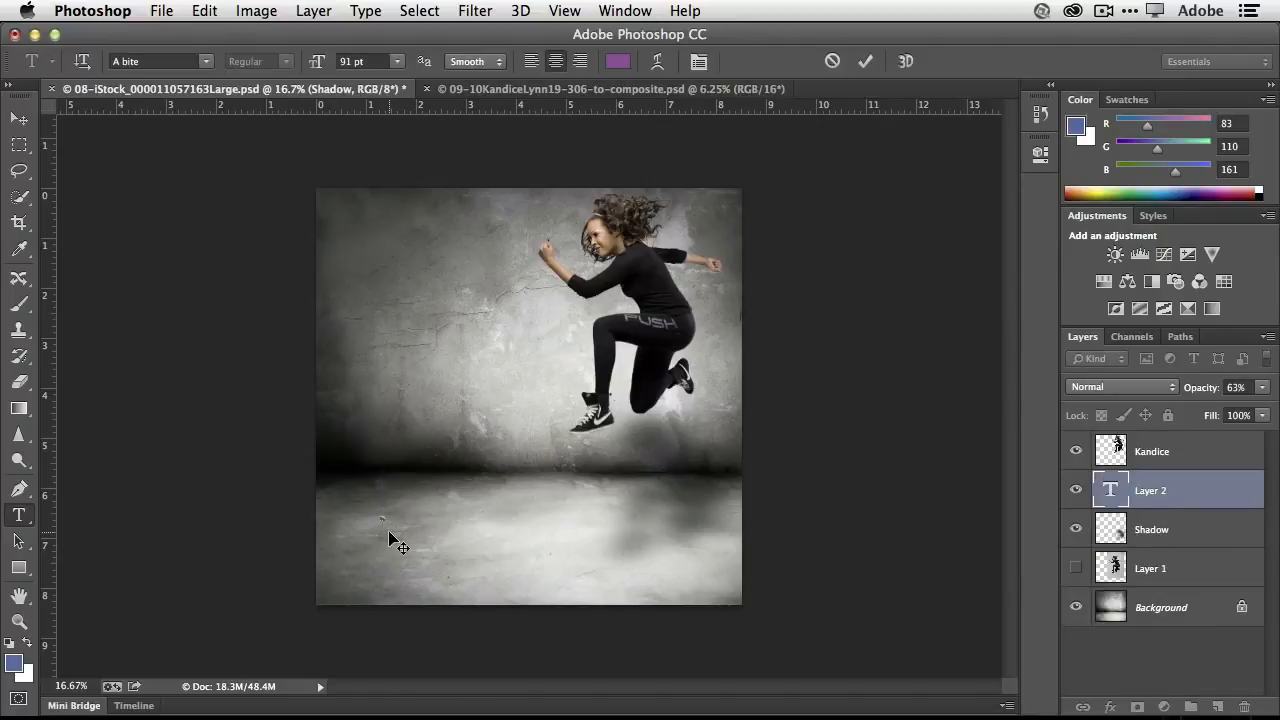
{"action": "left_click", "coordinate": [833, 61]}
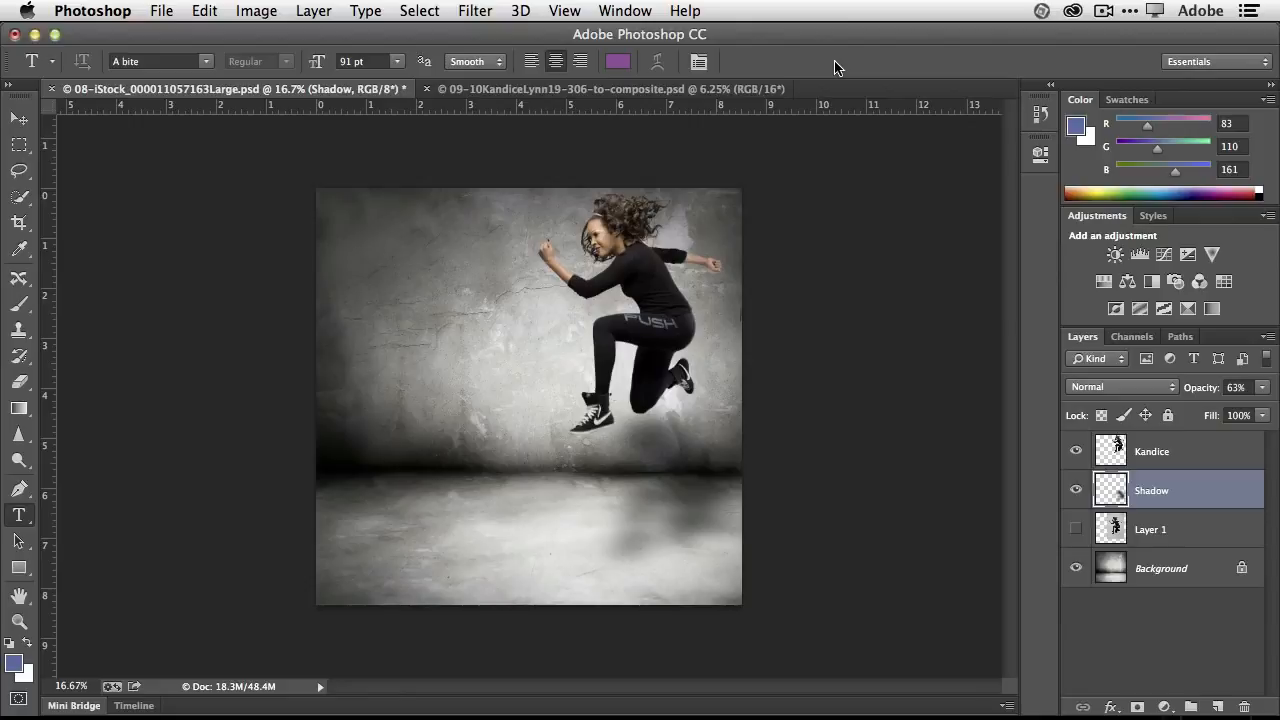
Open the Creative Cloud font list, go to the Typekit website and look through its library of desktop fonts.
{"action": "left_click", "coordinate": [1073, 11]}
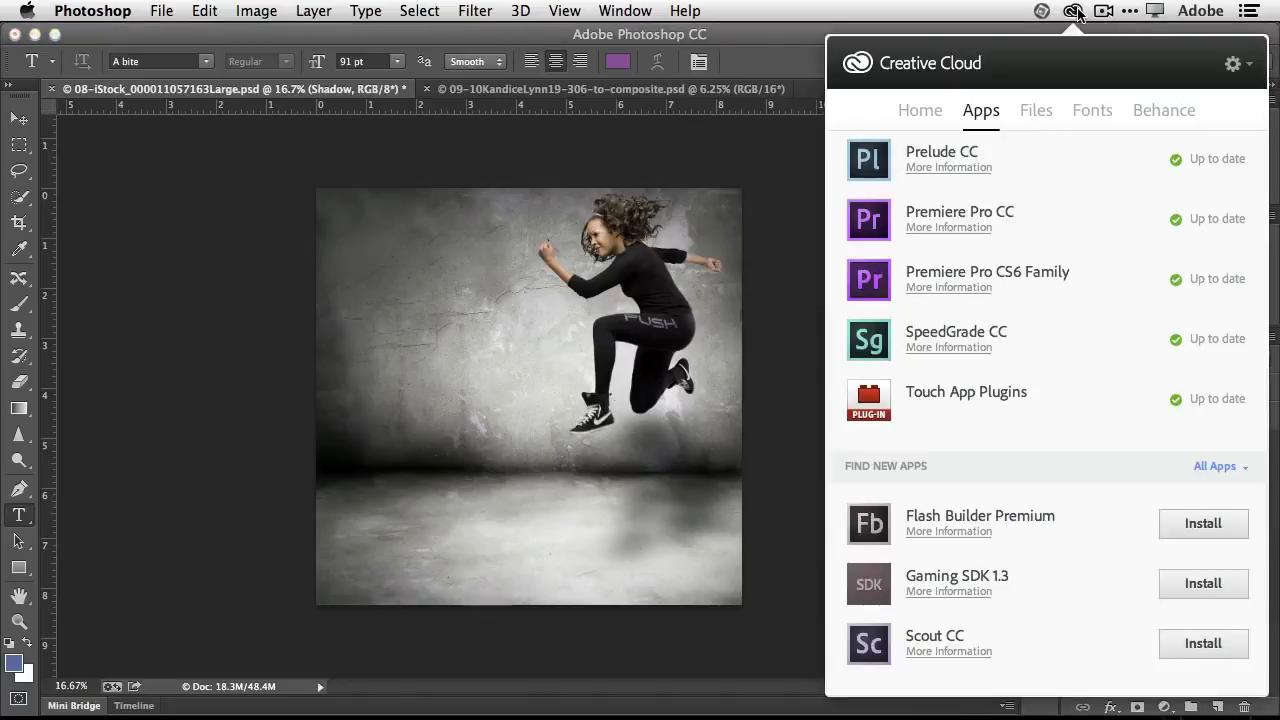
{"action": "left_click", "coordinate": [1096, 113]}
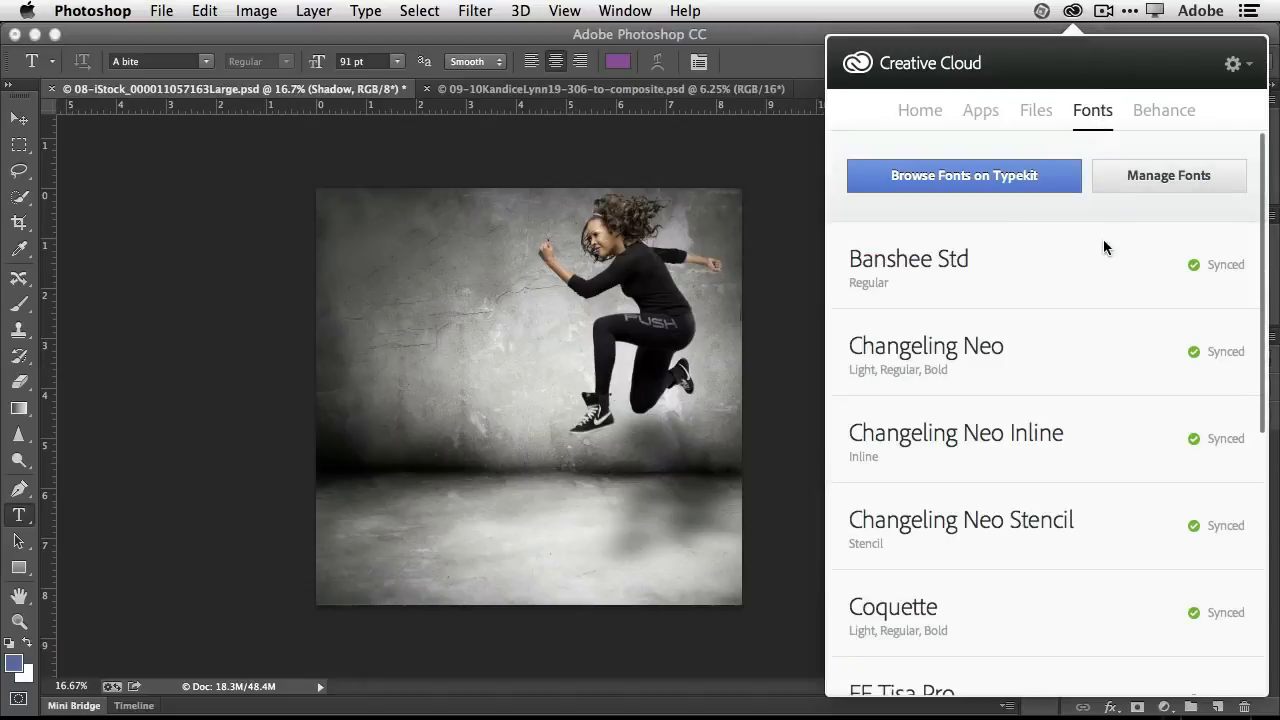
{"action": "left_click", "coordinate": [997, 174]}
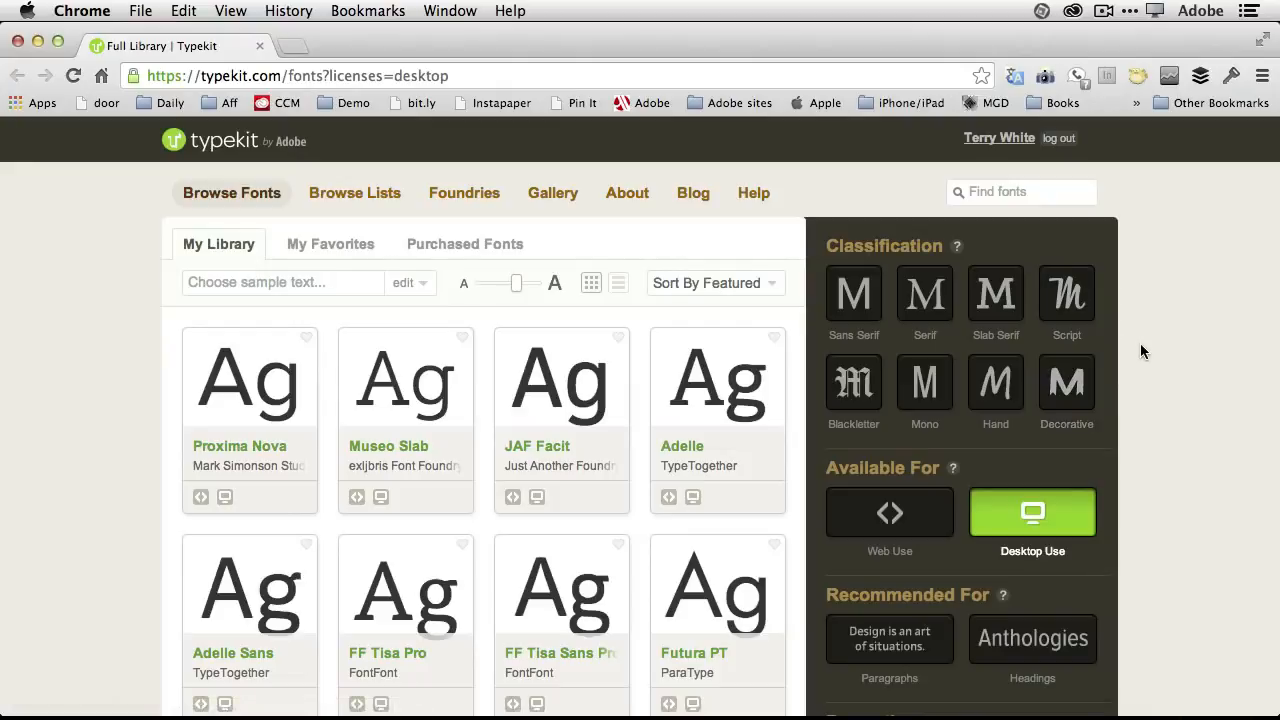
{"action": "scroll", "coordinate": [800, 355], "scroll_direction": "down", "scroll_amount": 5}
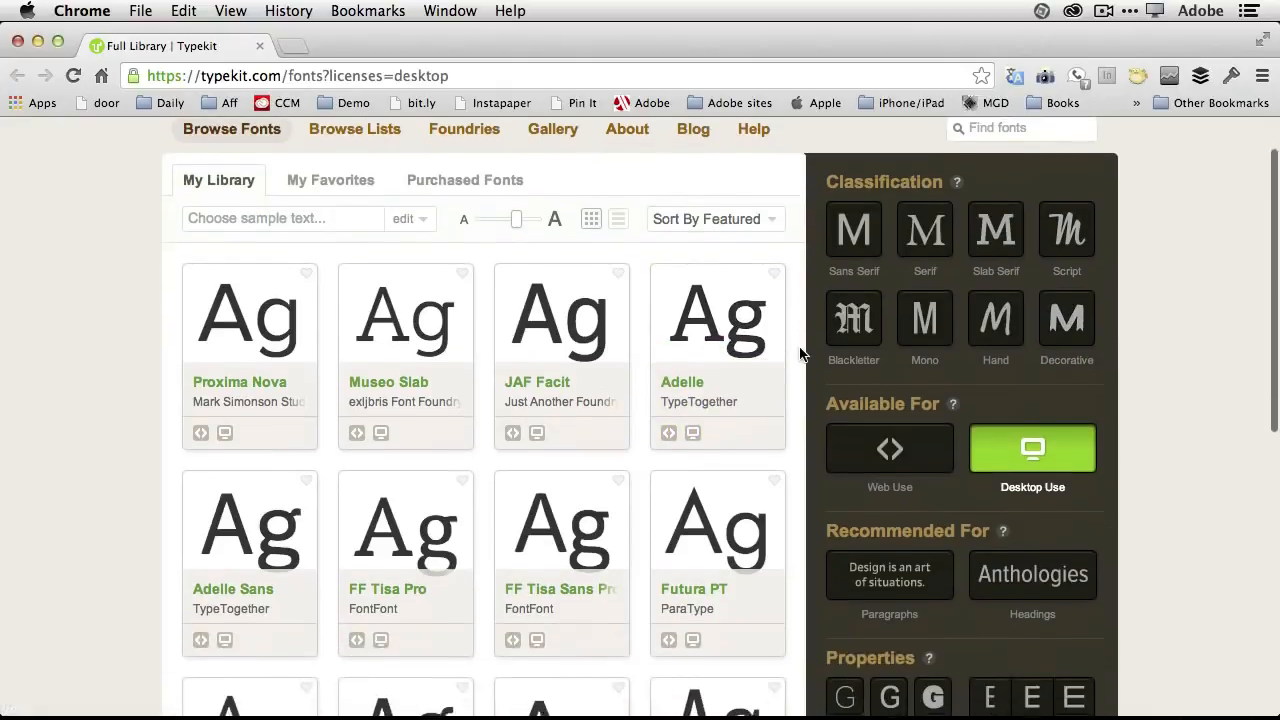
{"action": "scroll", "coordinate": [800, 355], "scroll_direction": "down", "scroll_amount": 8}
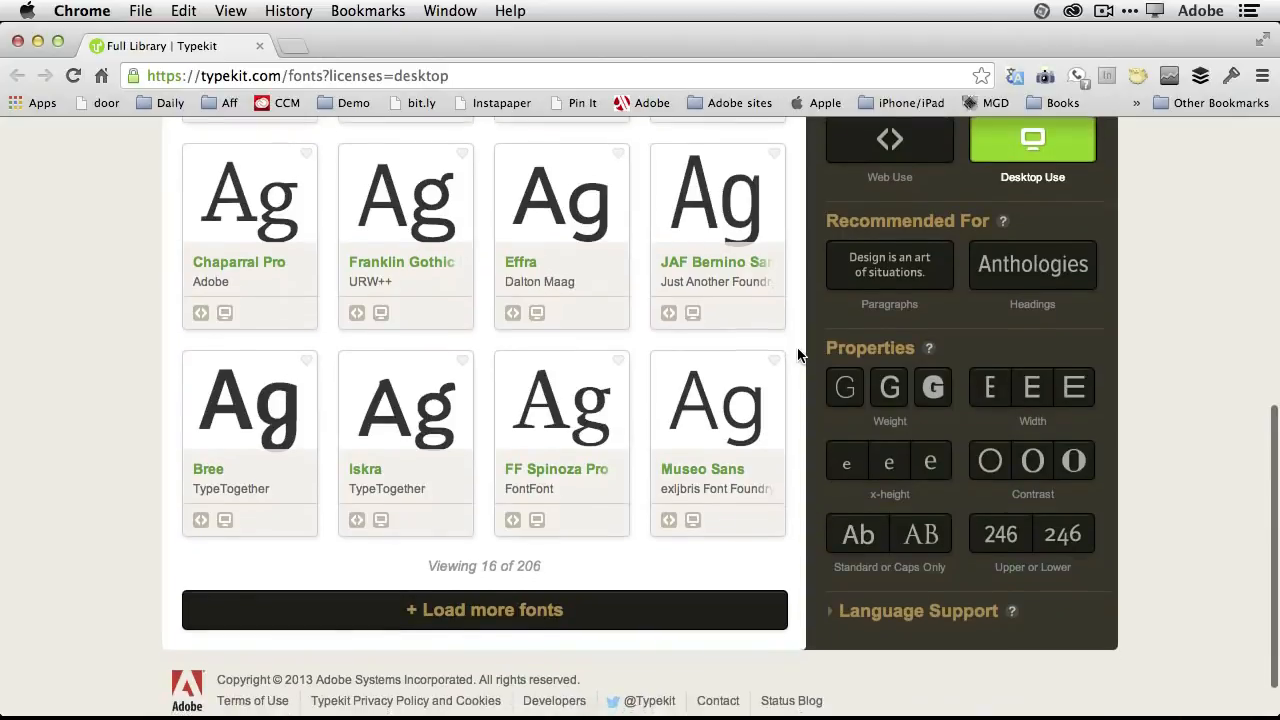
{"action": "scroll", "coordinate": [800, 355], "scroll_direction": "up", "scroll_amount": 7}
{"action": "scroll", "coordinate": [800, 355], "scroll_direction": "up", "scroll_amount": 3}
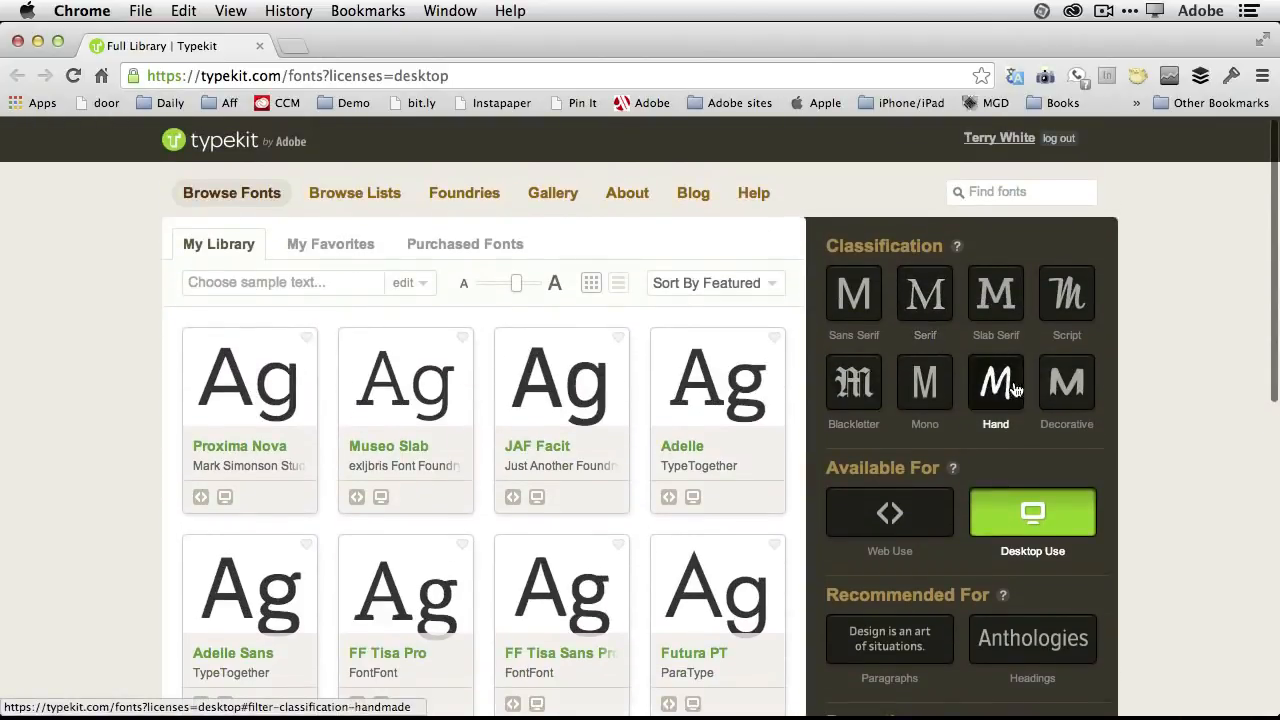
Filter the Typekit library to the Decorative classification and look through the first matching fonts.
{"action": "left_click", "coordinate": [1055, 390]}
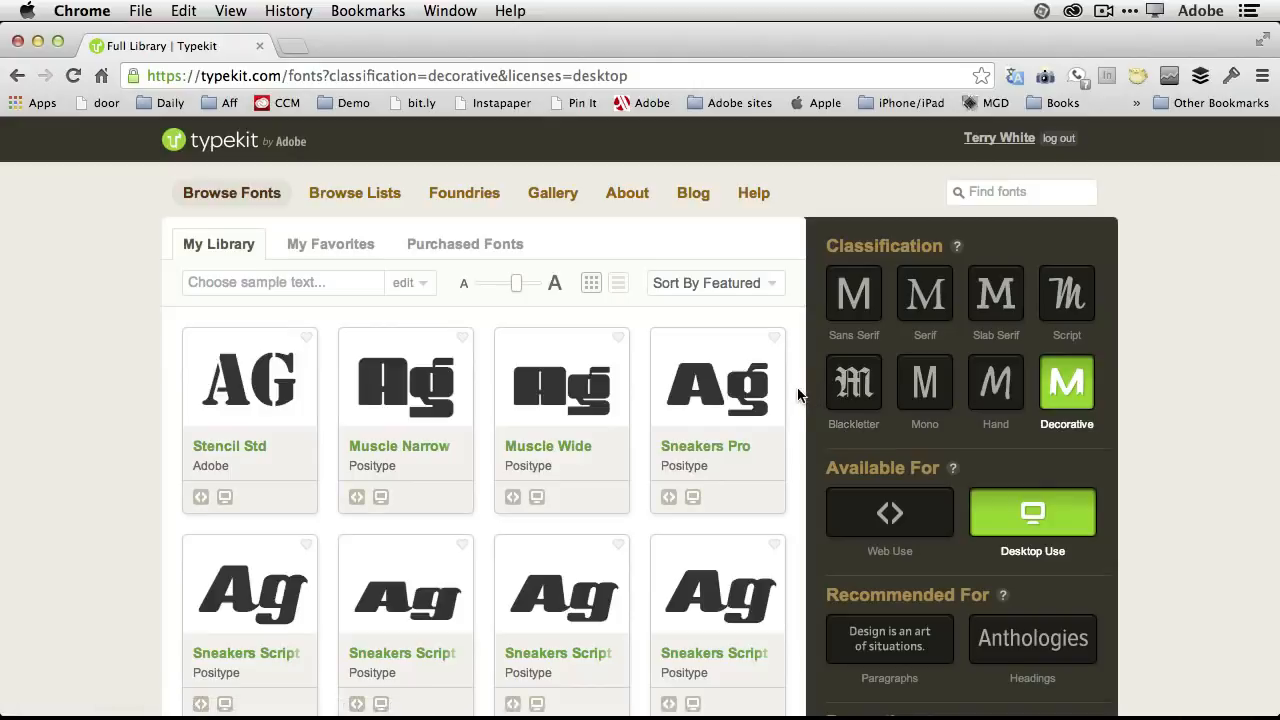
{"action": "scroll", "coordinate": [794, 390], "scroll_direction": "down", "scroll_amount": 4}
{"action": "scroll", "coordinate": [794, 390], "scroll_direction": "down", "scroll_amount": 9}
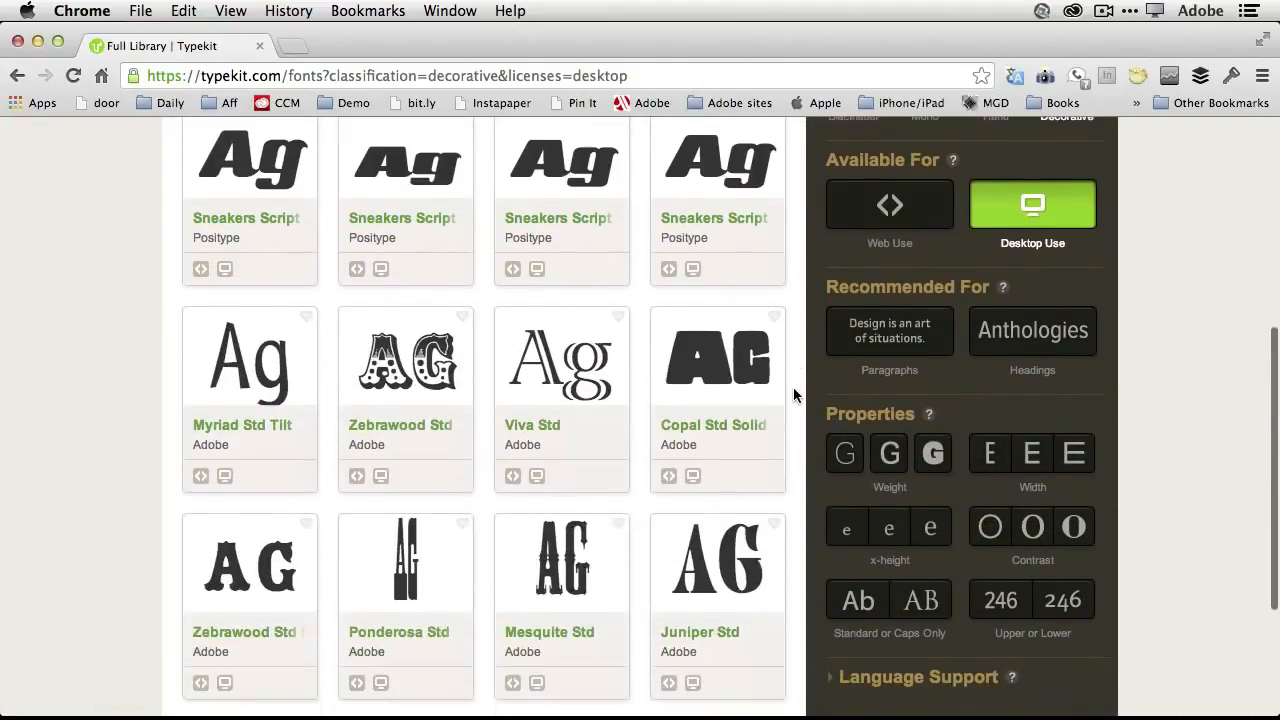
{"action": "scroll", "coordinate": [793, 395], "scroll_direction": "up", "scroll_amount": 10}
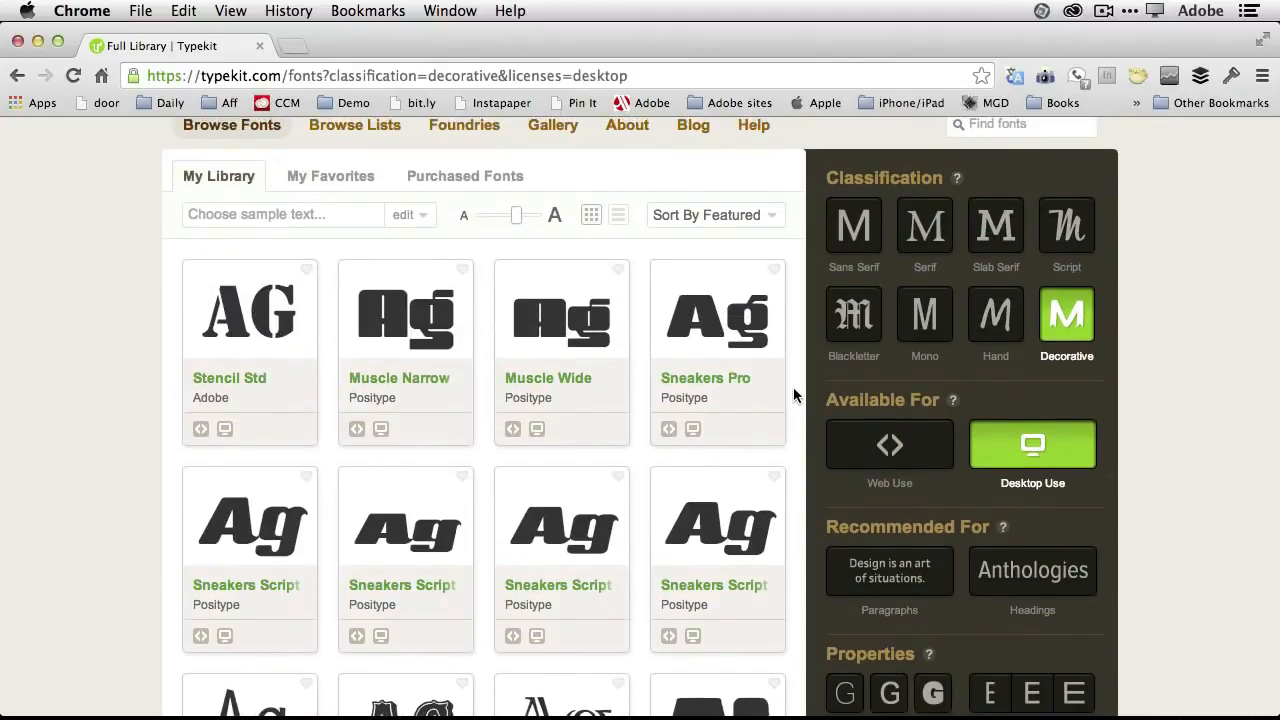
{"action": "scroll", "coordinate": [793, 395], "scroll_direction": "down", "scroll_amount": 6}
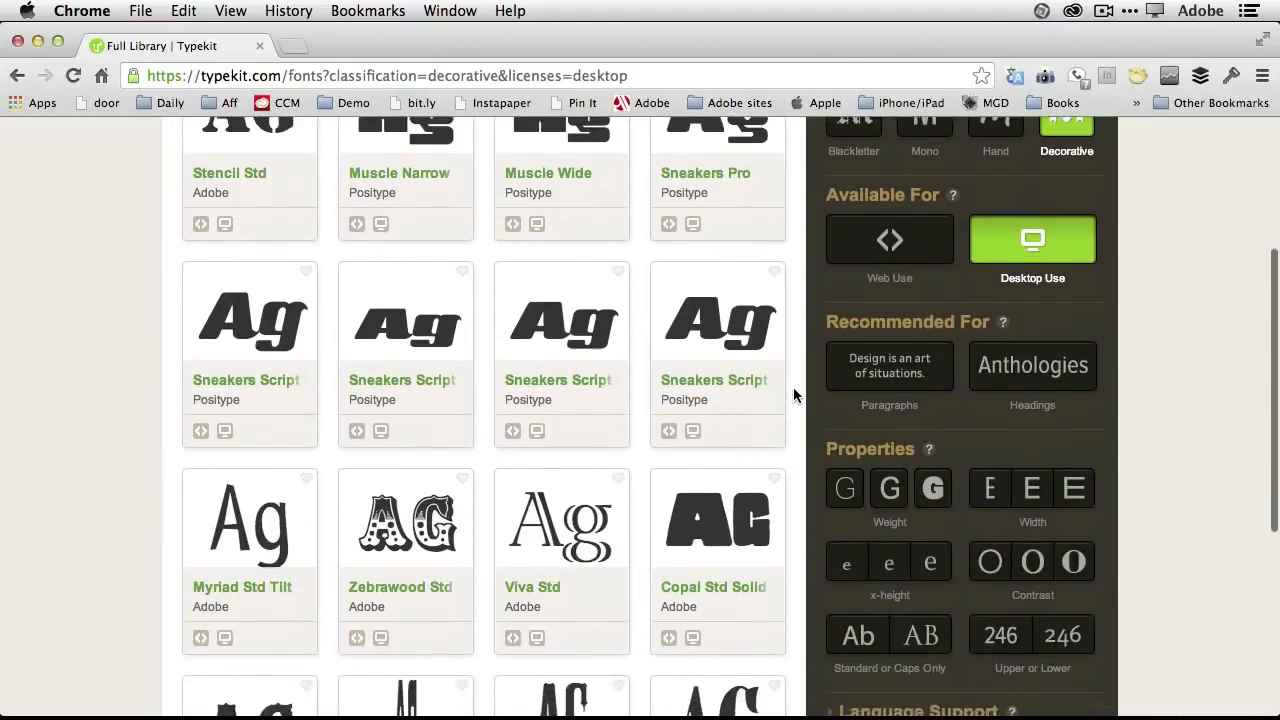
{"action": "scroll", "coordinate": [793, 395], "scroll_direction": "up", "scroll_amount": 3}
{"action": "scroll", "coordinate": [793, 387], "scroll_direction": "up", "scroll_amount": 2}
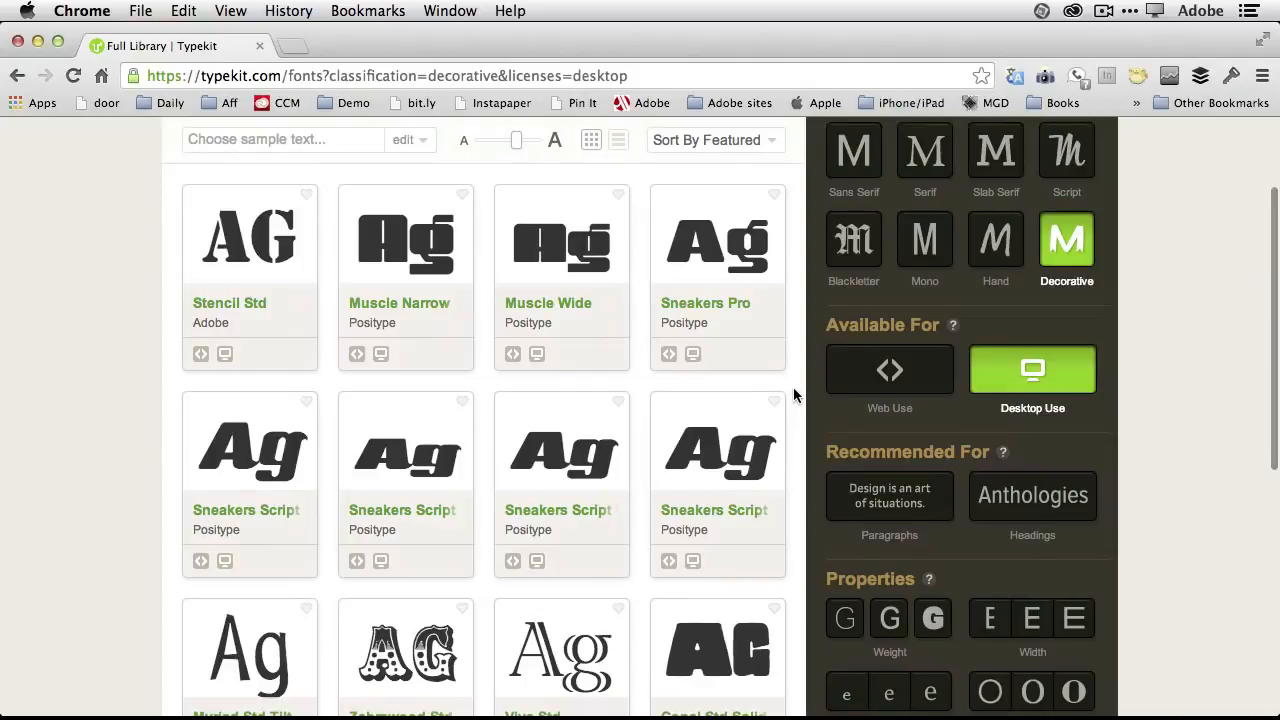
{"action": "mouse_move", "coordinate": [551, 363]}
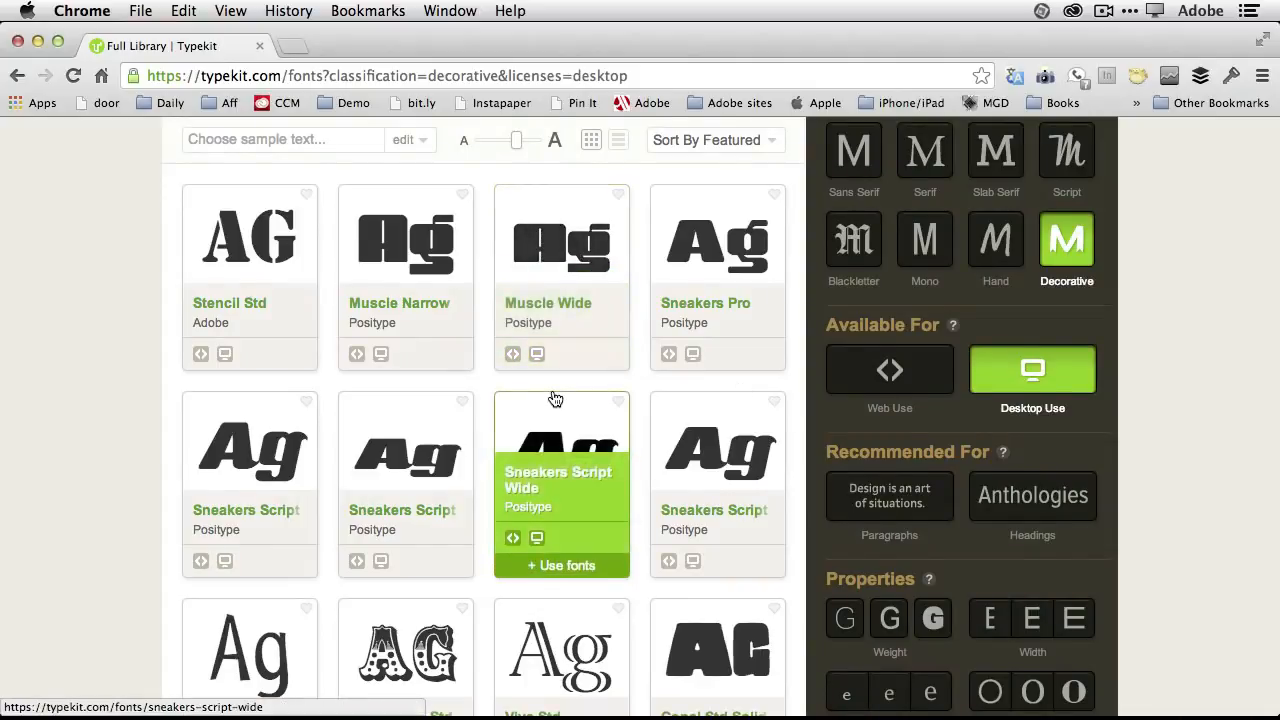
Load more decorative fonts and look through the complete list.
{"action": "scroll", "coordinate": [552, 400], "scroll_direction": "down", "scroll_amount": 10}
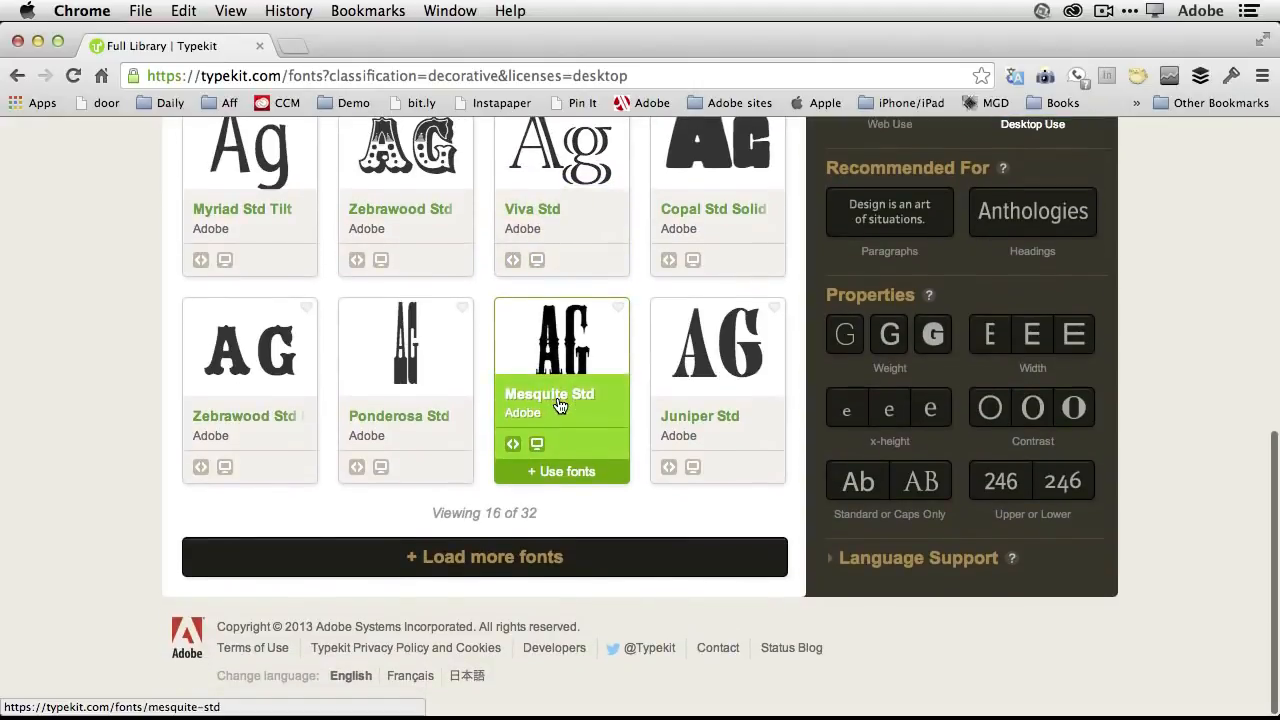
{"action": "left_click", "coordinate": [549, 563]}
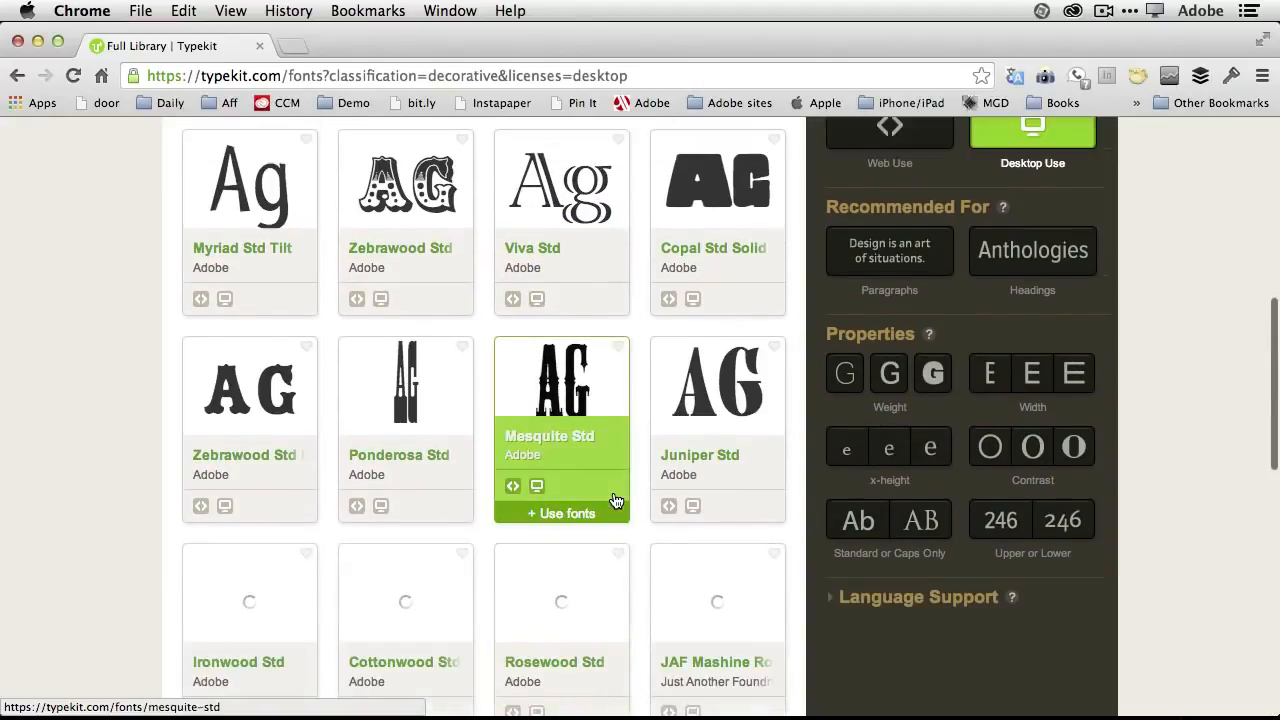
{"action": "scroll", "coordinate": [616, 500], "scroll_direction": "down", "scroll_amount": 5}
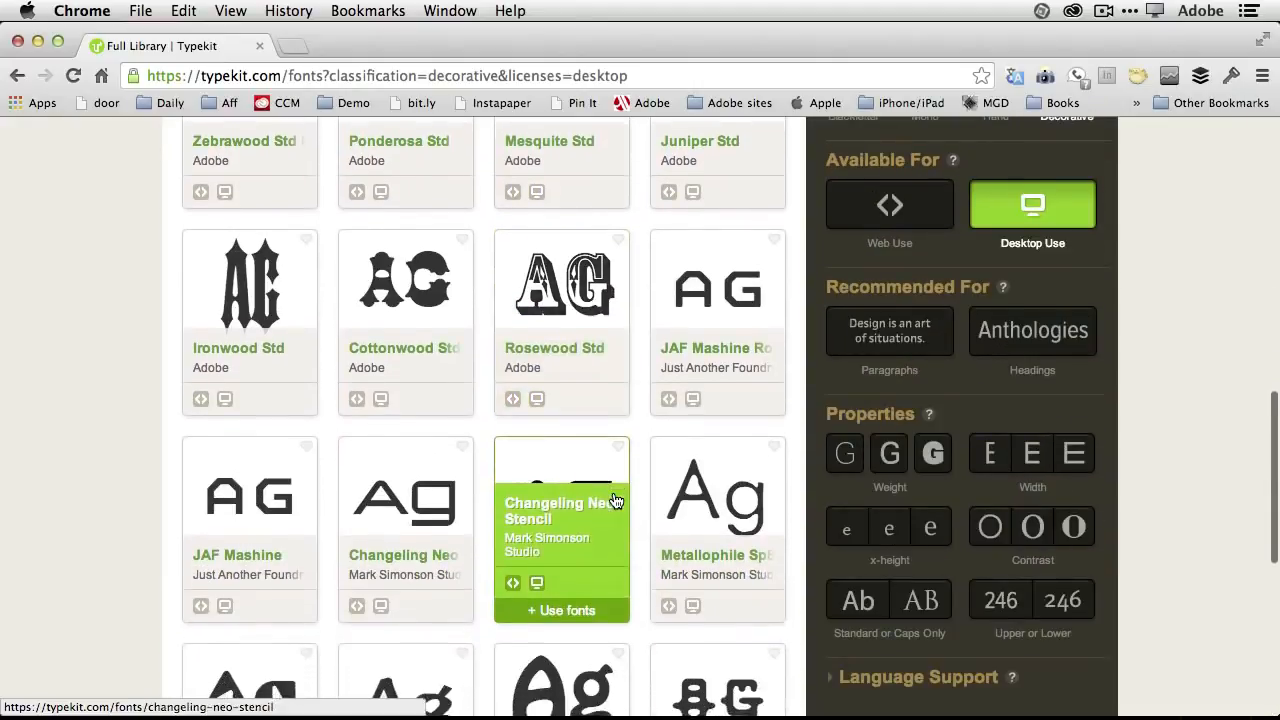
{"action": "scroll", "coordinate": [616, 500], "scroll_direction": "down", "scroll_amount": 7}
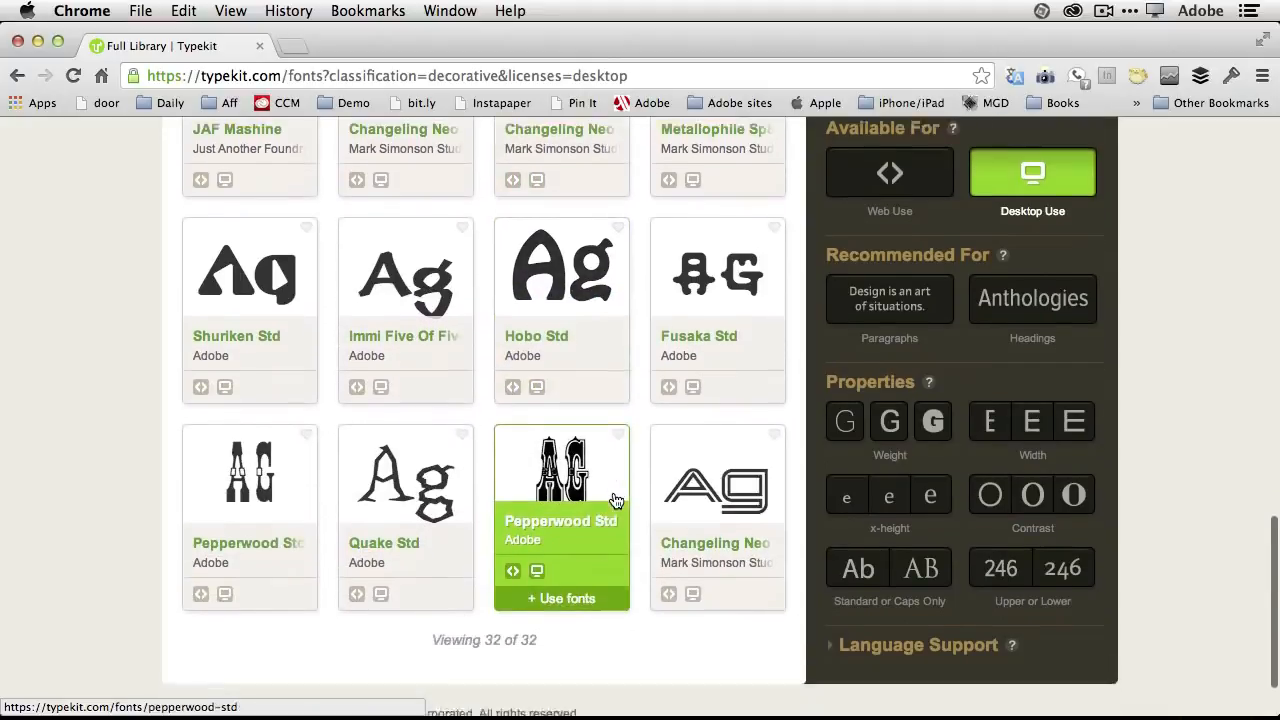
{"action": "scroll", "coordinate": [616, 500], "scroll_direction": "down", "scroll_amount": 1}
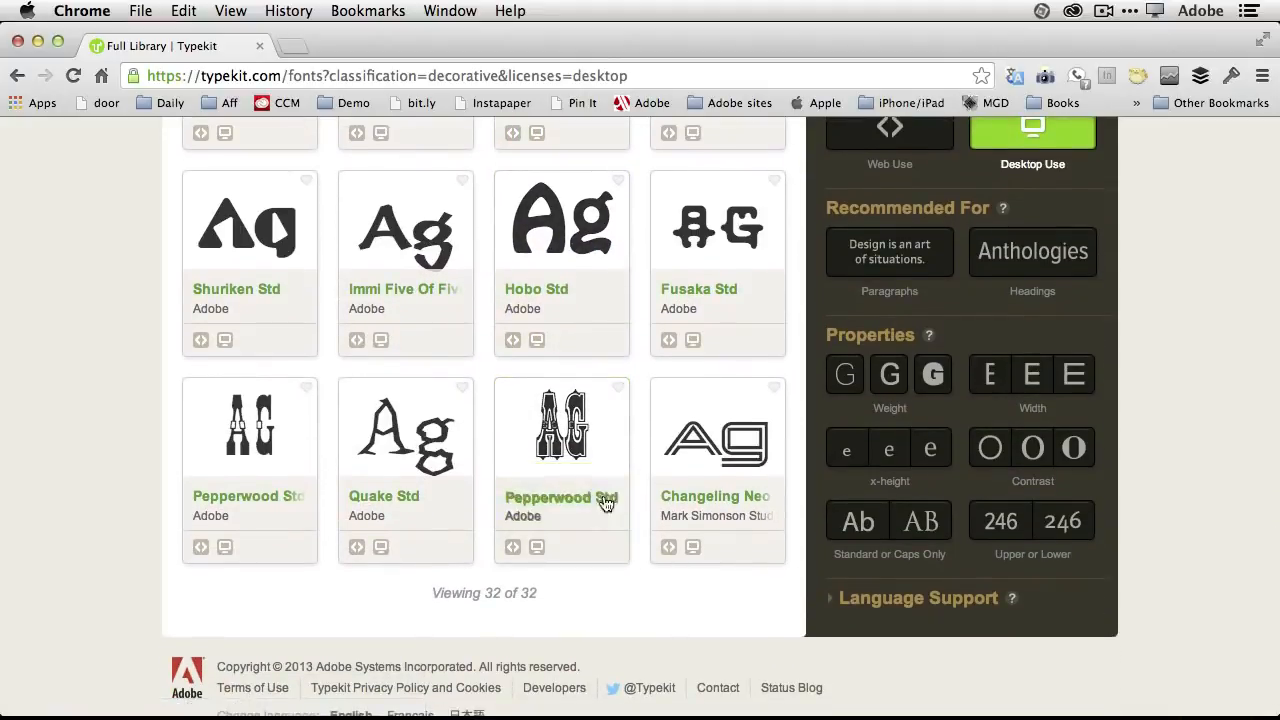
{"action": "scroll", "coordinate": [590, 466], "scroll_direction": "up", "scroll_amount": 1}
{"action": "scroll", "coordinate": [590, 466], "scroll_direction": "up", "scroll_amount": 3}
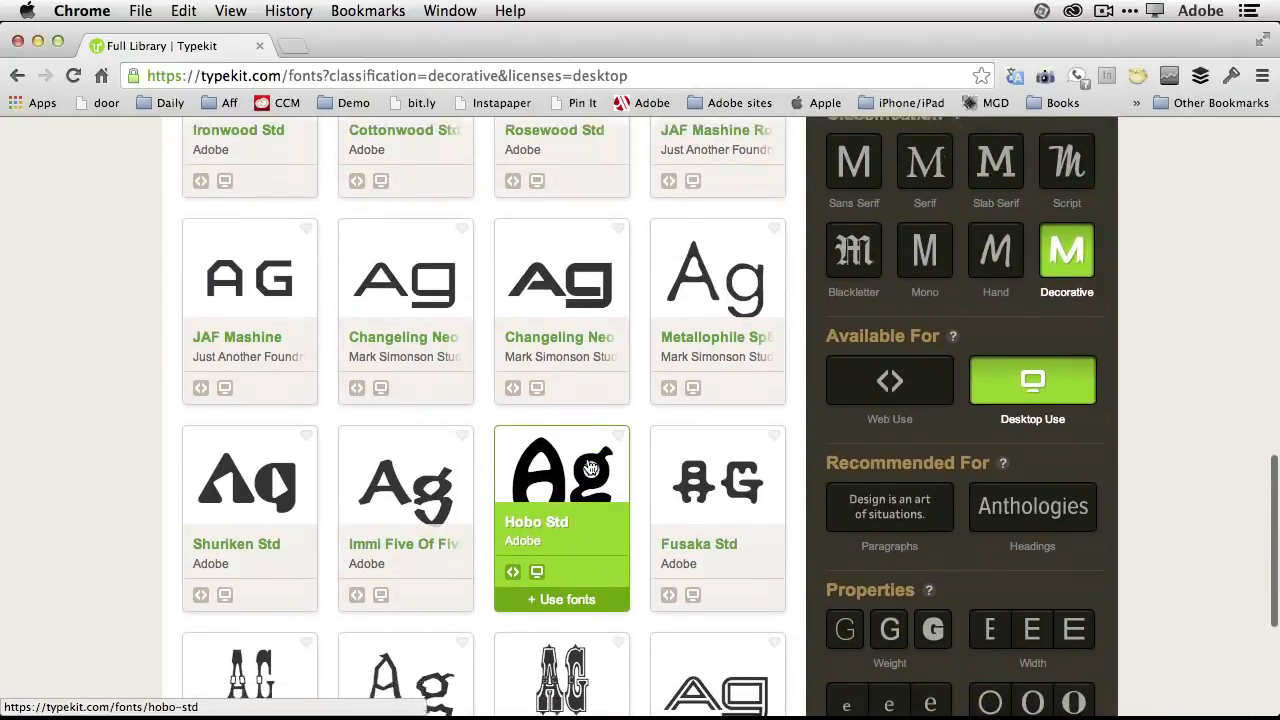
{"action": "scroll", "coordinate": [590, 466], "scroll_direction": "down", "scroll_amount": 1}
{"action": "scroll", "coordinate": [590, 466], "scroll_direction": "up", "scroll_amount": 6}
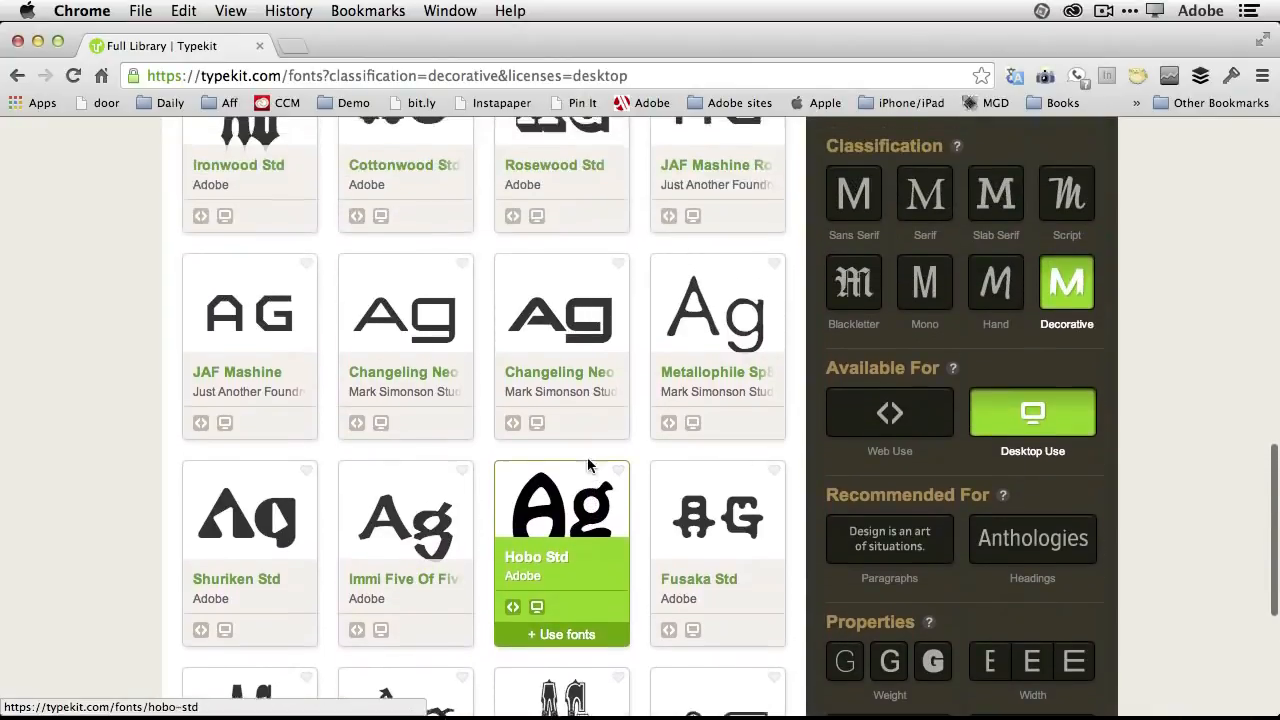
{"action": "scroll", "coordinate": [590, 466], "scroll_direction": "up", "scroll_amount": 5}
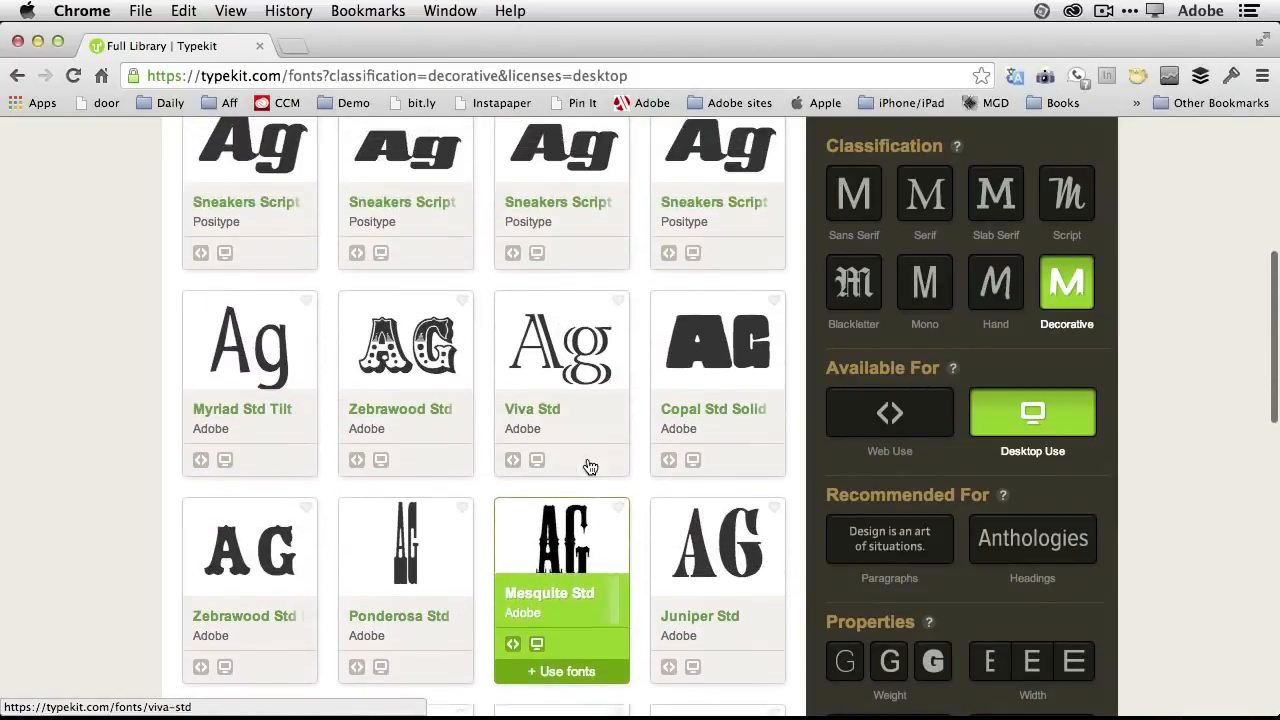
Sync the Regular and Italic fonts of the Muscle Narrow family for desktop use.
{"action": "scroll", "coordinate": [590, 466], "scroll_direction": "up", "scroll_amount": 3}
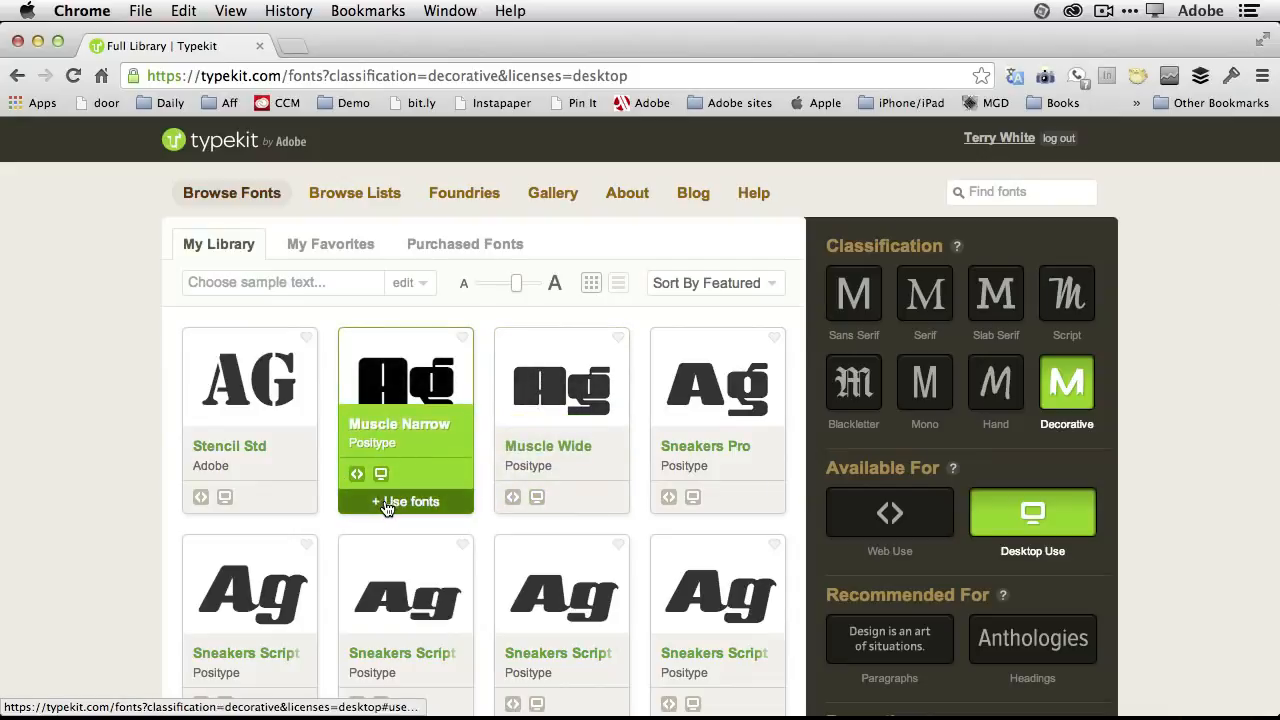
{"action": "left_click", "coordinate": [391, 509]}
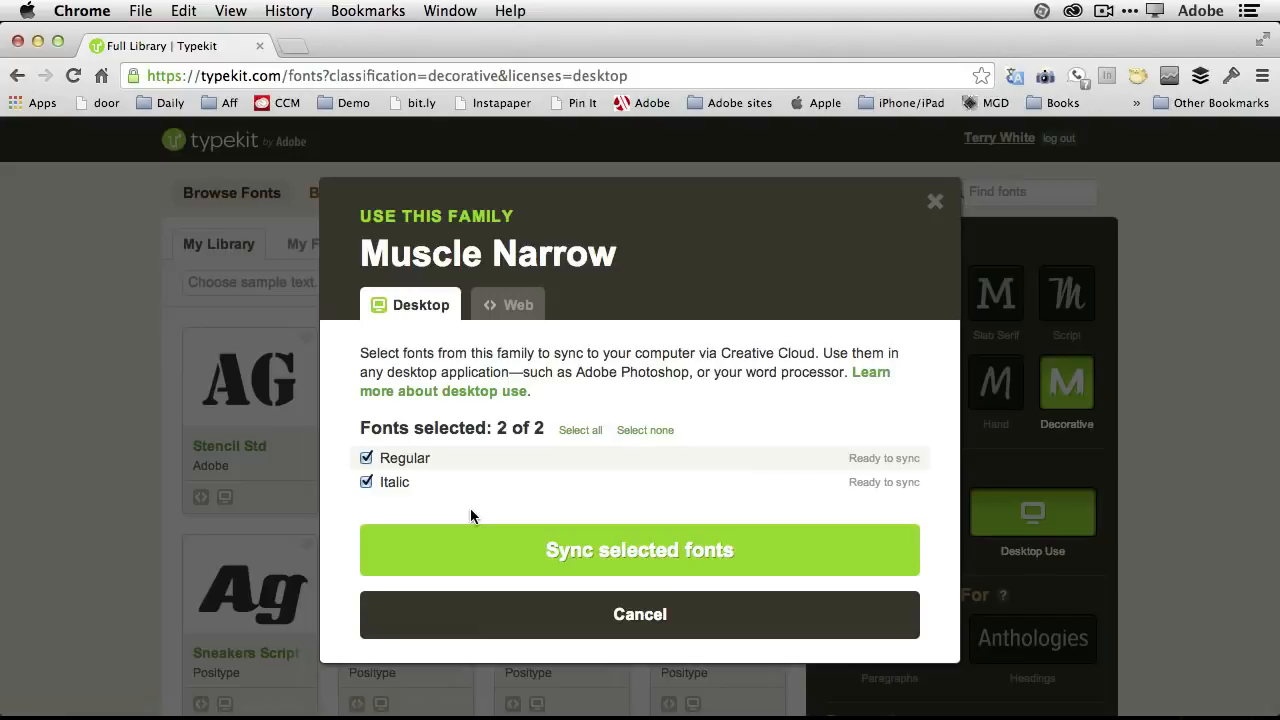
{"action": "left_click", "coordinate": [527, 556]}
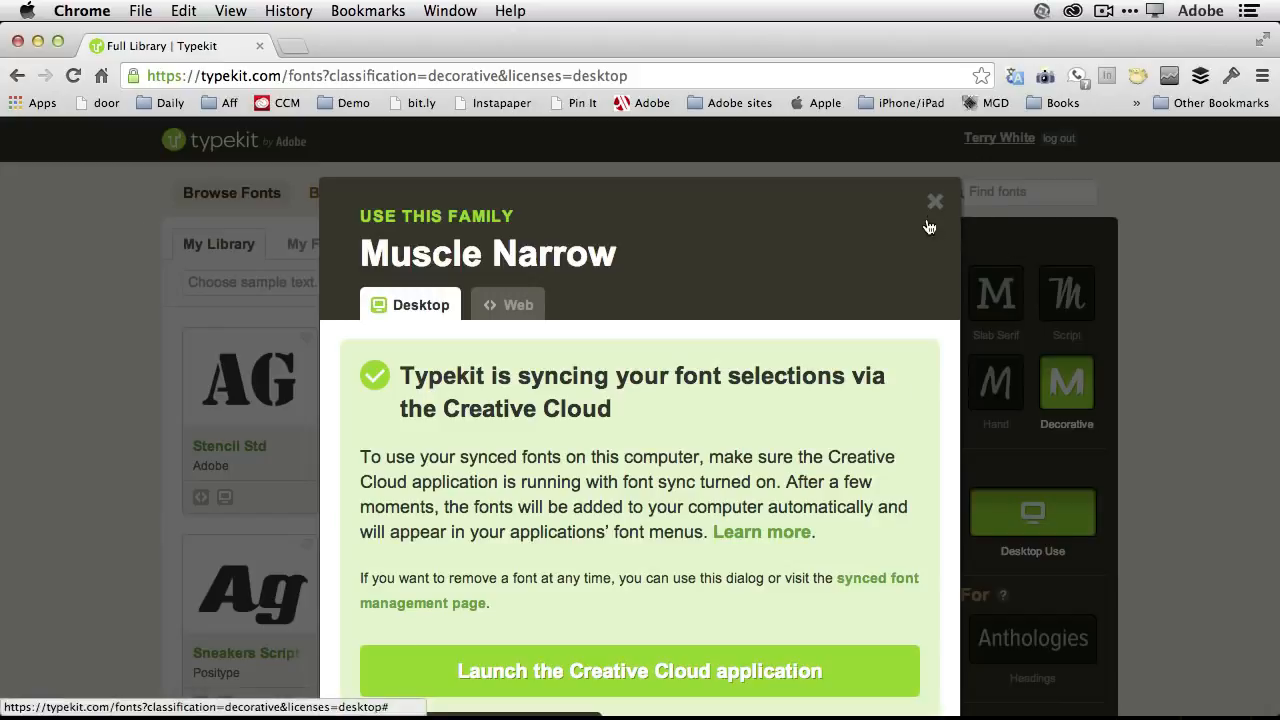
Launch the Creative Cloud application and check its synced fonts list for Muscle Narrow.
{"action": "left_click", "coordinate": [800, 675]}
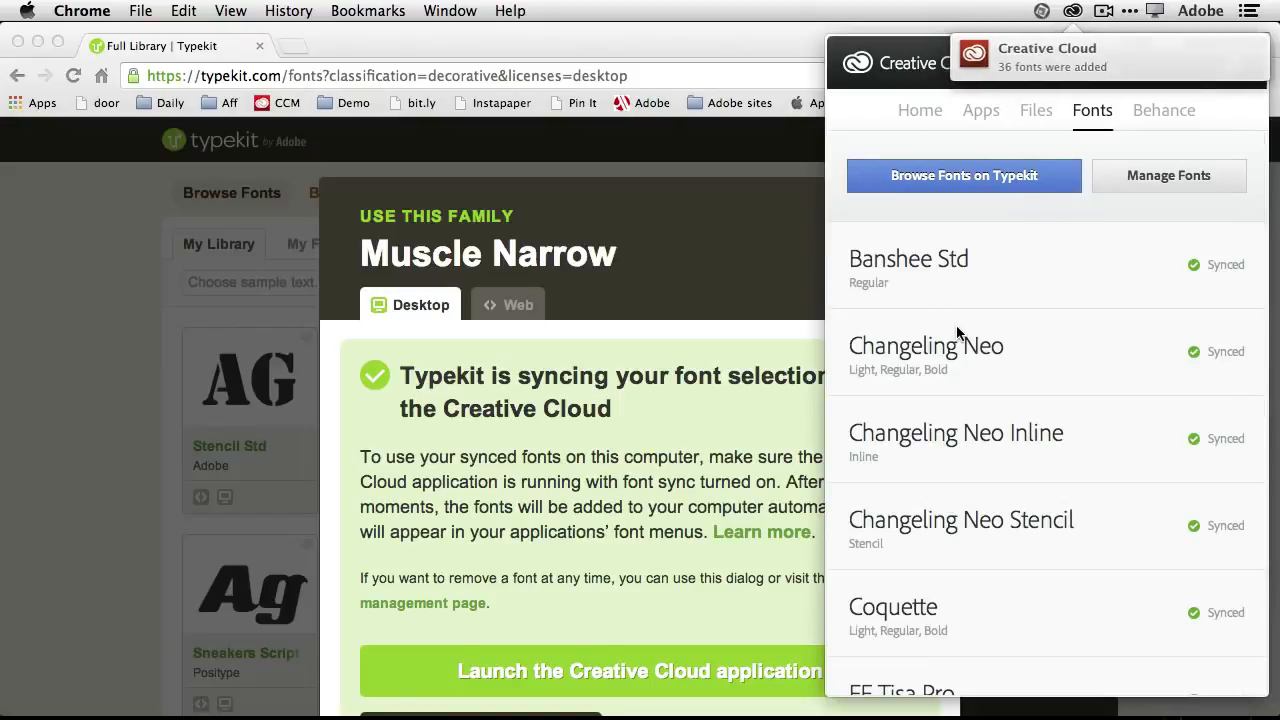
{"action": "scroll", "coordinate": [957, 330], "scroll_direction": "down", "scroll_amount": 3}
{"action": "scroll", "coordinate": [966, 390], "scroll_direction": "down", "scroll_amount": 10}
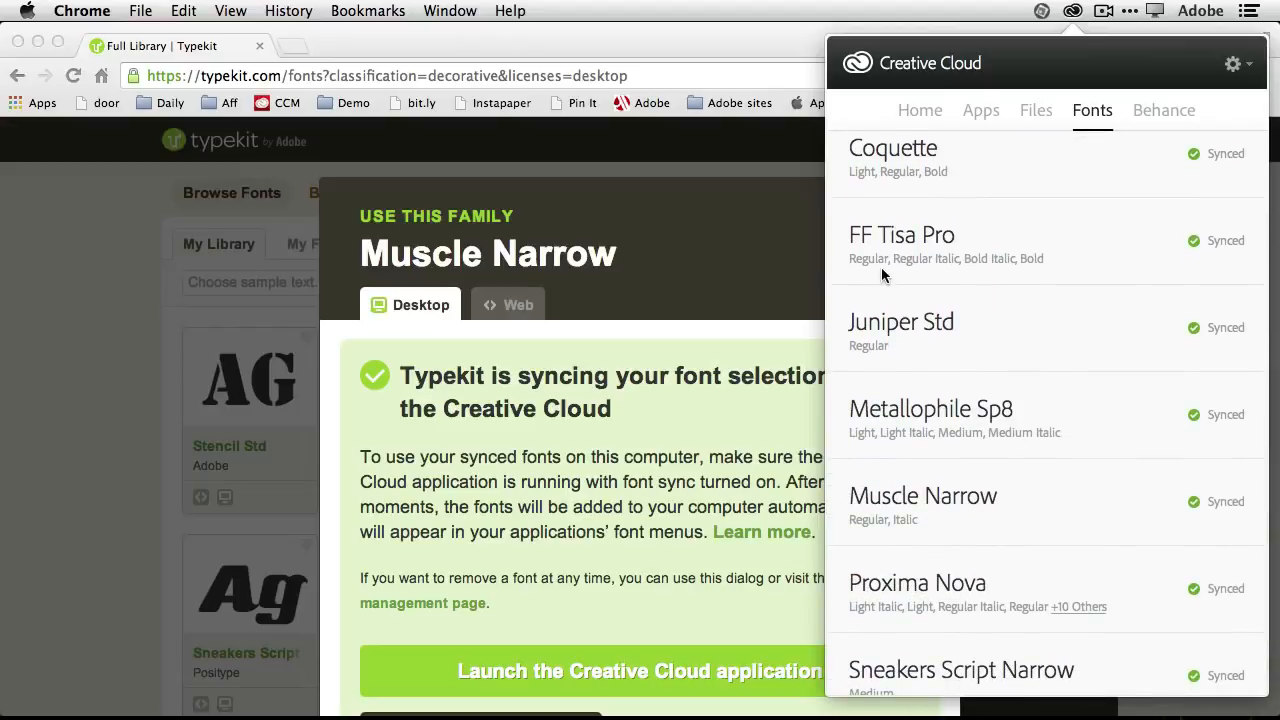
{"action": "left_click", "coordinate": [768, 40]}
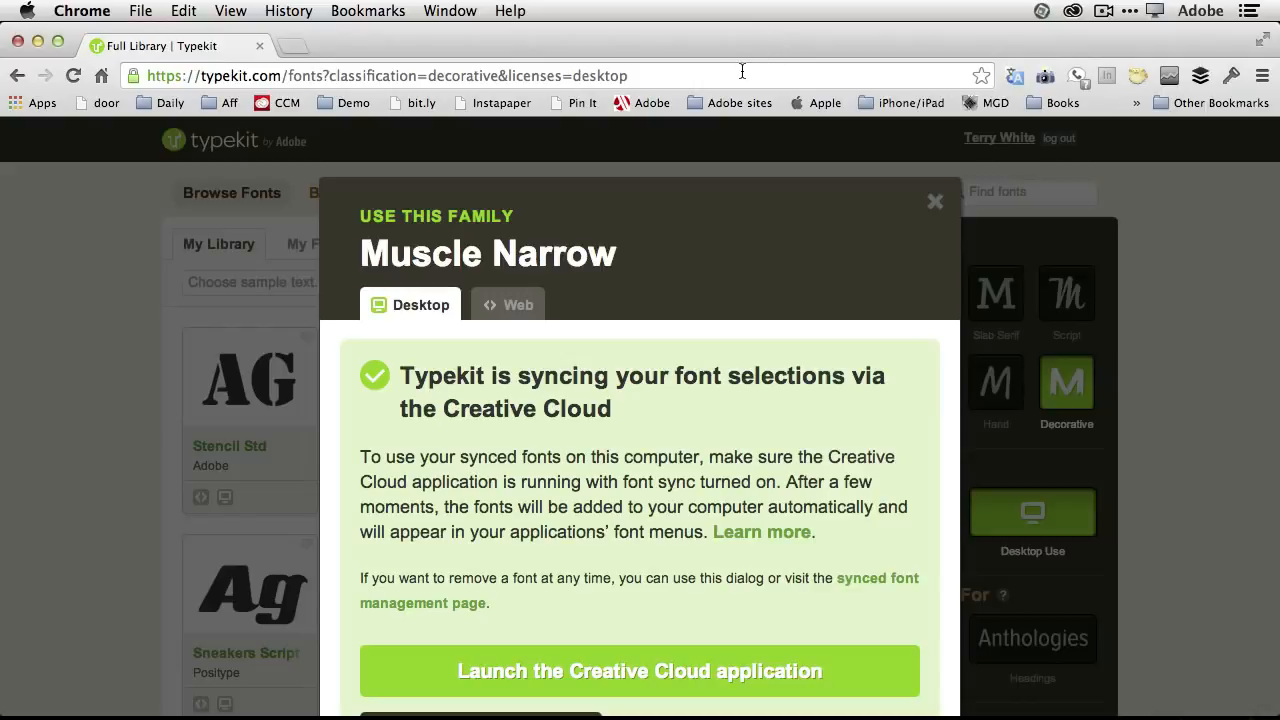
Switch to Photoshop and add the text PUSH in the Muscle Narrow font at 91 pt on the floor area of the jumping-woman composite.
{"action": "key", "text": "super+Tab"}
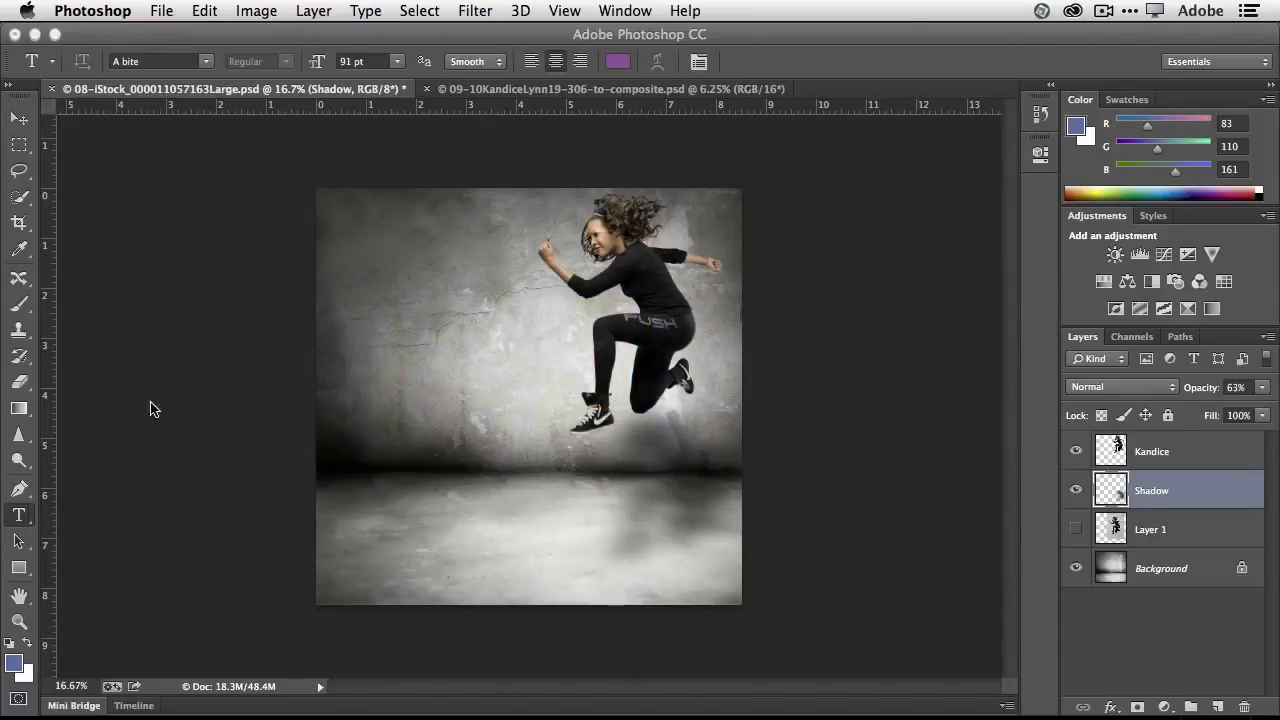
{"action": "left_click", "coordinate": [387, 505]}
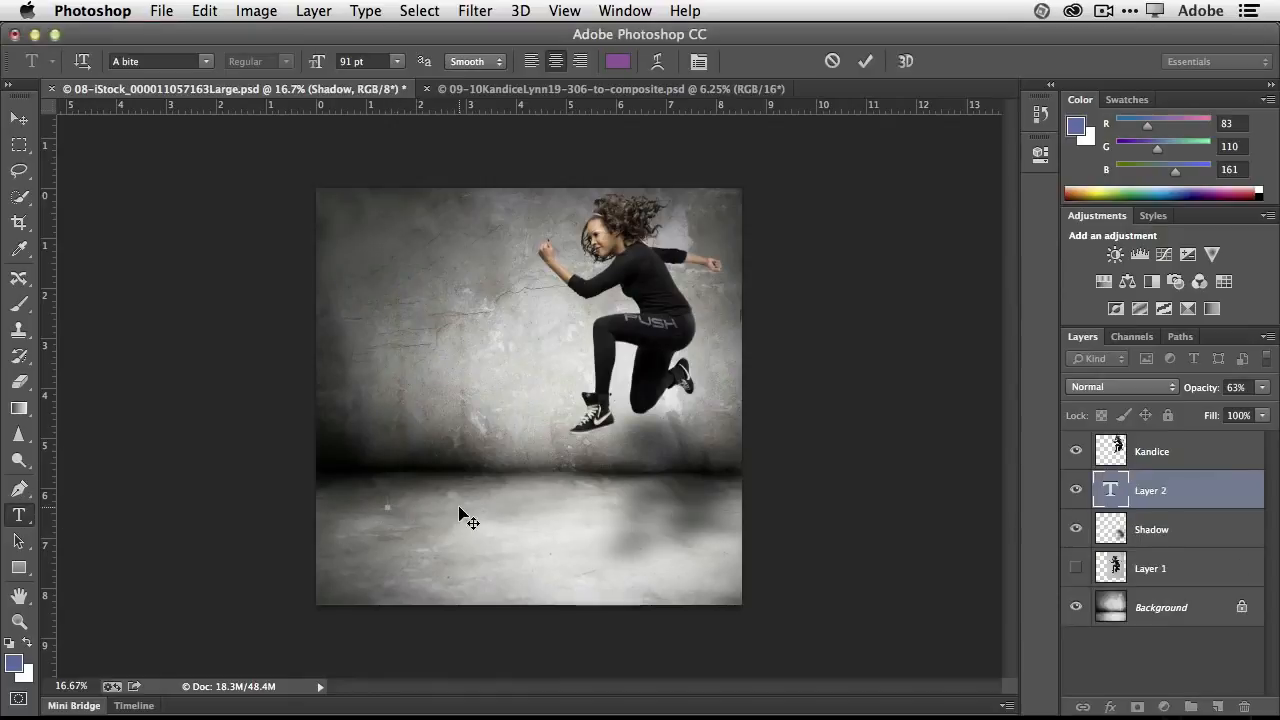
{"action": "left_click", "coordinate": [205, 63]}
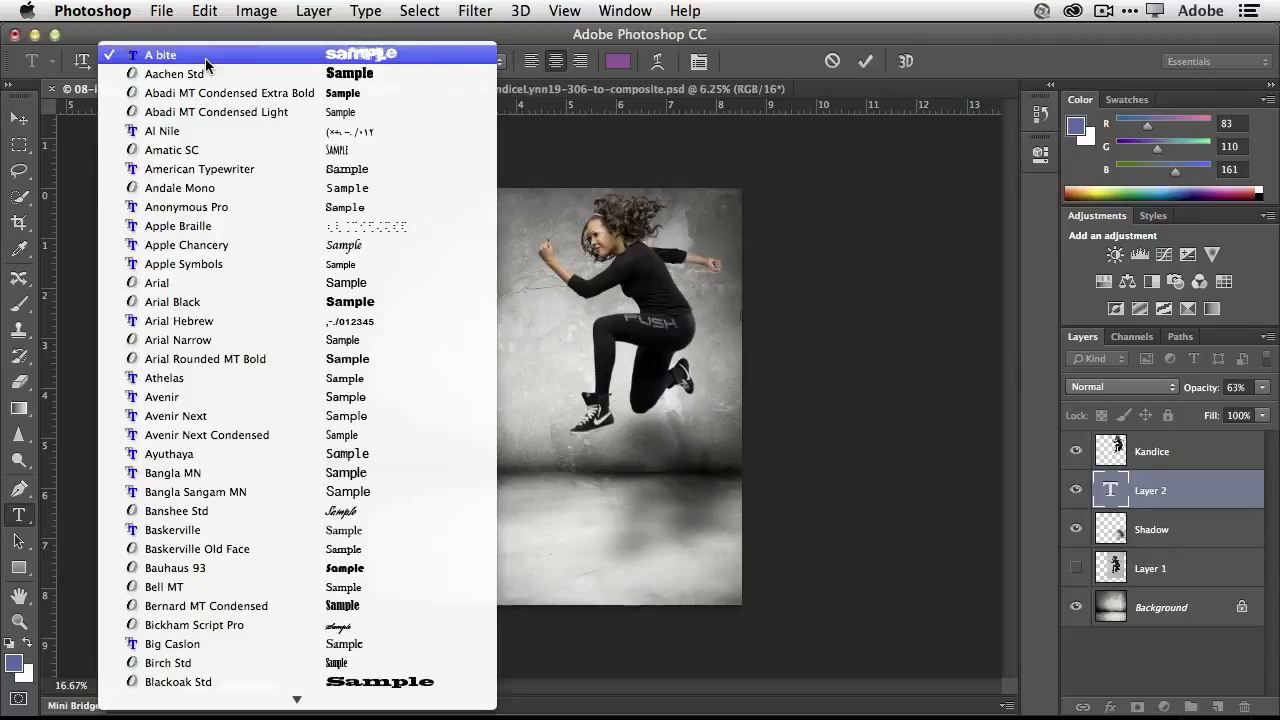
{"action": "scroll", "coordinate": [262, 410], "scroll_direction": "down", "scroll_amount": 20}
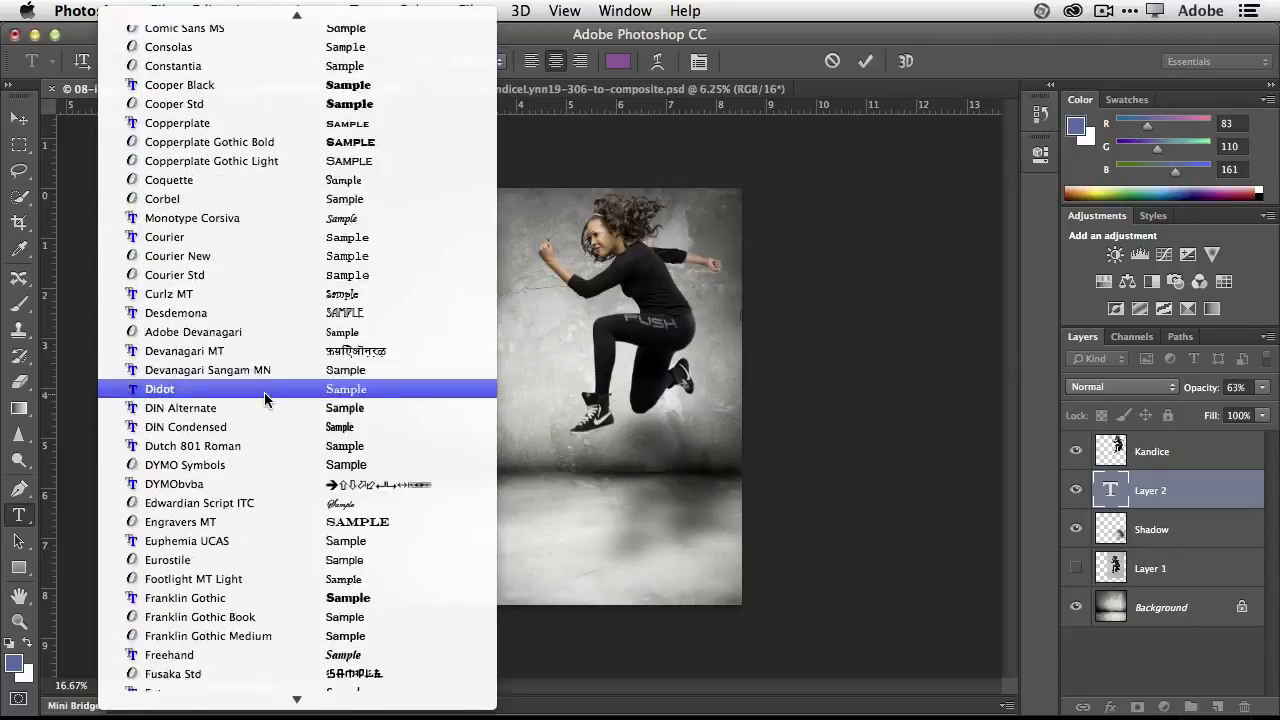
{"action": "scroll", "coordinate": [265, 397], "scroll_direction": "down", "scroll_amount": 20}
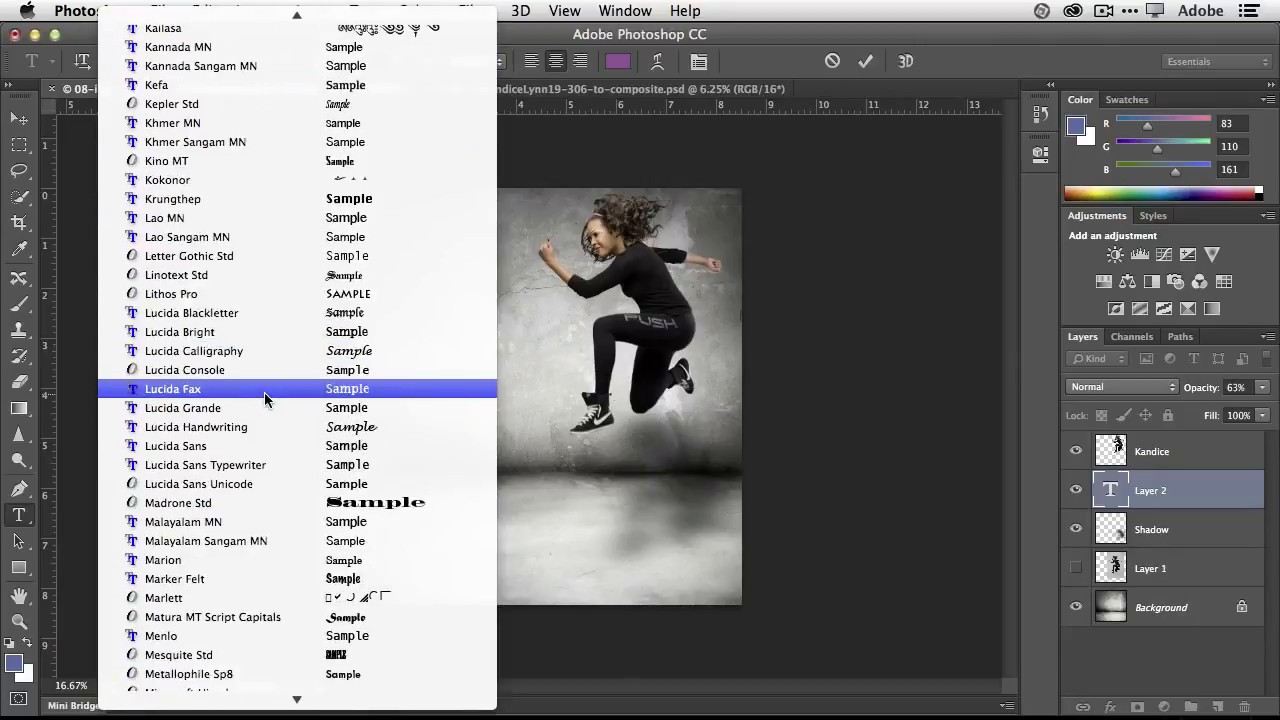
{"action": "scroll", "coordinate": [264, 395], "scroll_direction": "down", "scroll_amount": 10}
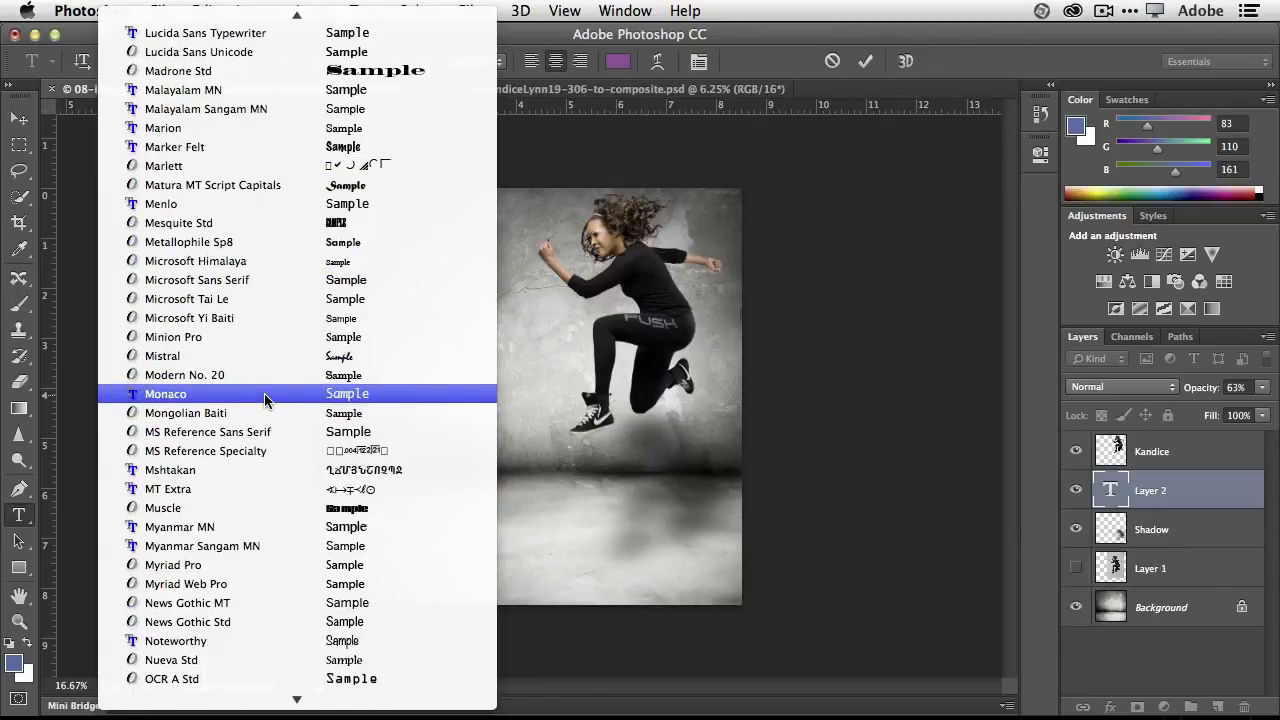
{"action": "left_click", "coordinate": [274, 511]}
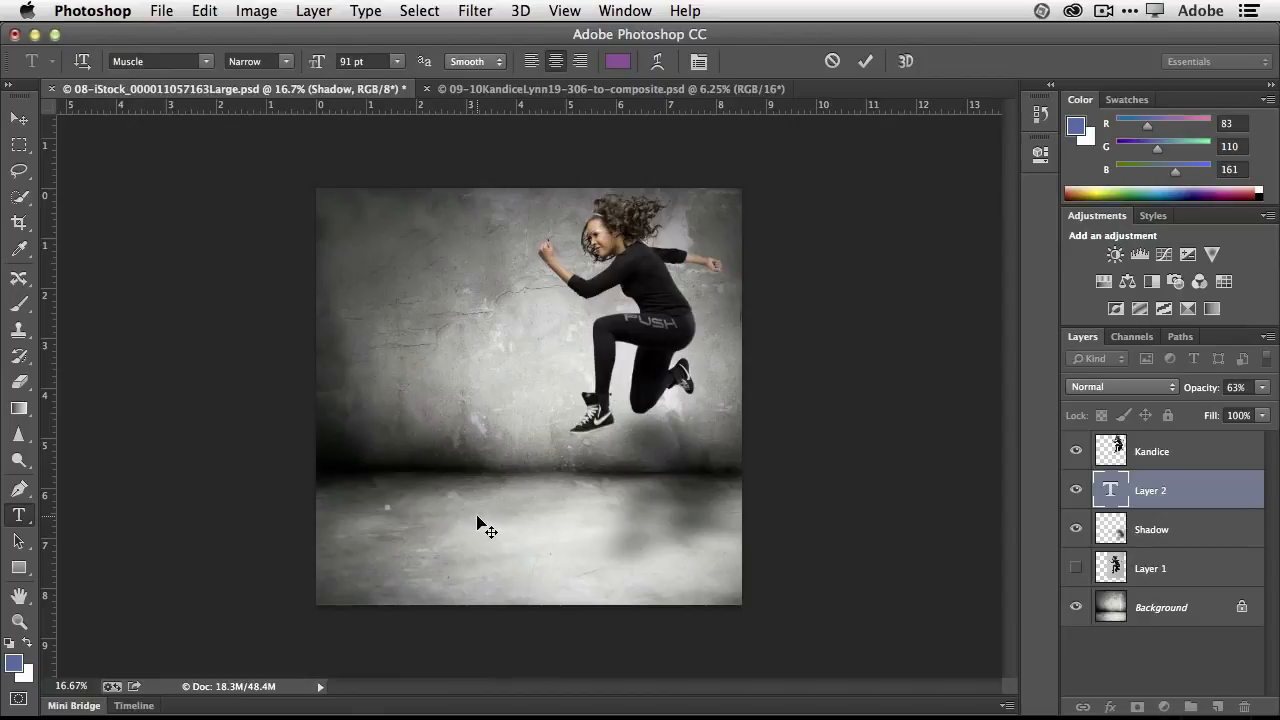
{"action": "type", "text": "PUSH"}
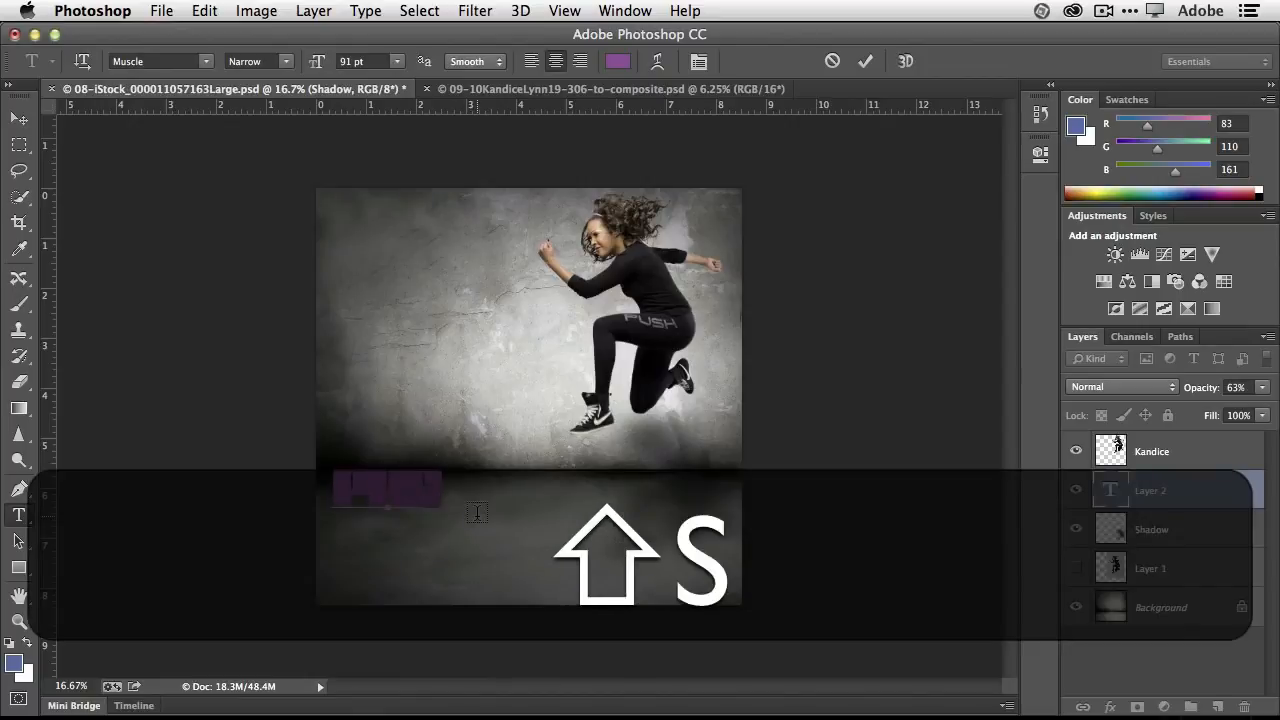
Recolor the whole PUSH text with the dark grey #585b63 sampled from the lettering on the woman's trousers.
{"action": "key", "text": "super+a"}
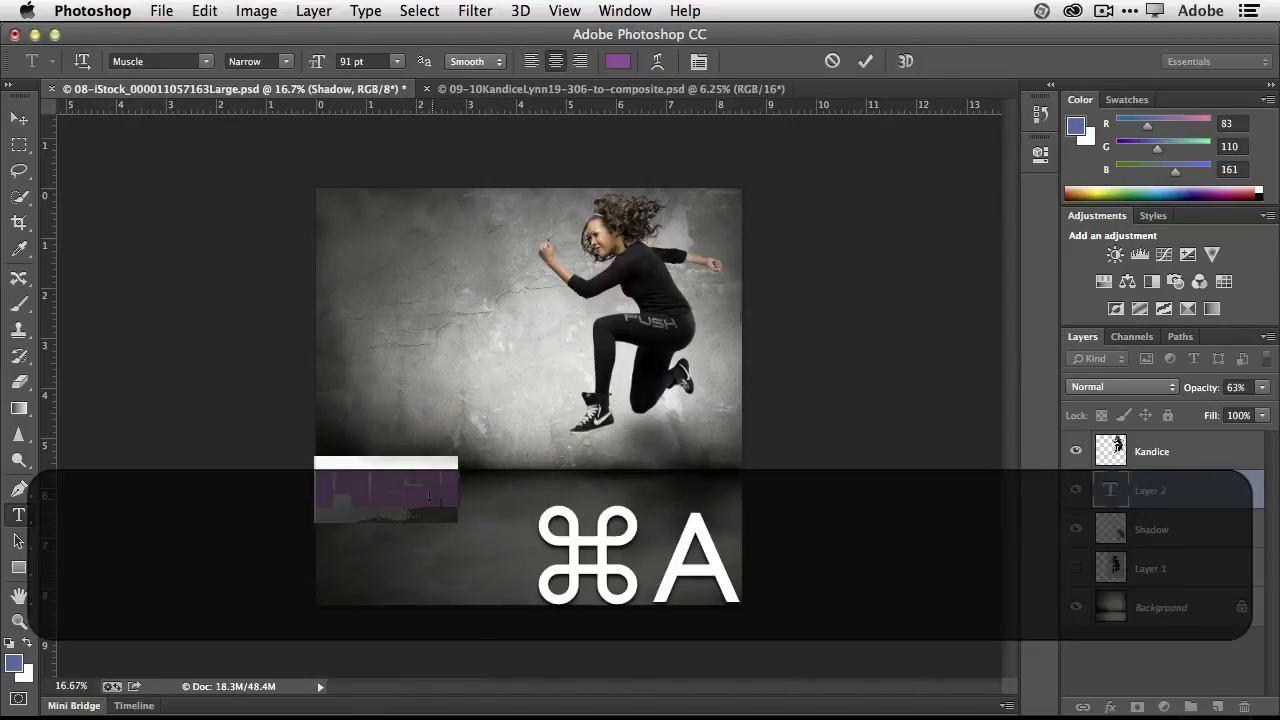
{"action": "left_click", "coordinate": [616, 63]}
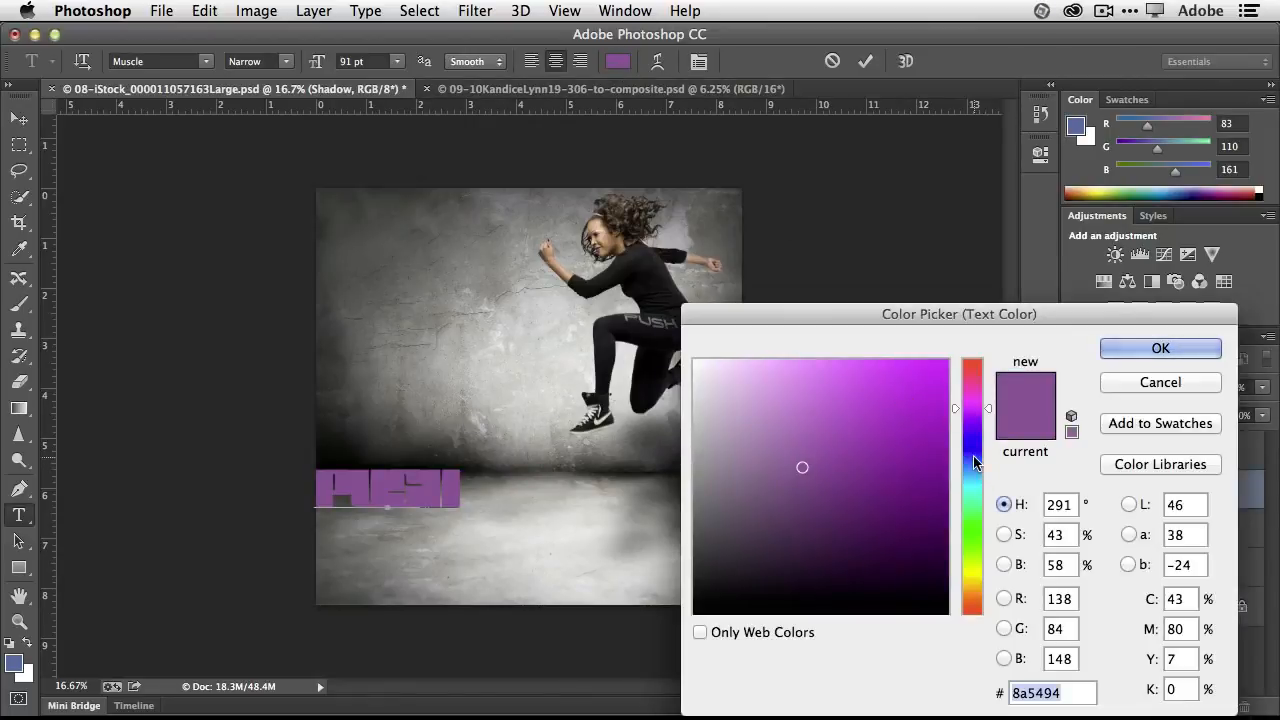
{"action": "left_click_drag", "start_coordinate": [973, 456], "coordinate": [953, 561]}
{"action": "left_click_drag", "start_coordinate": [874, 382], "coordinate": [690, 357]}
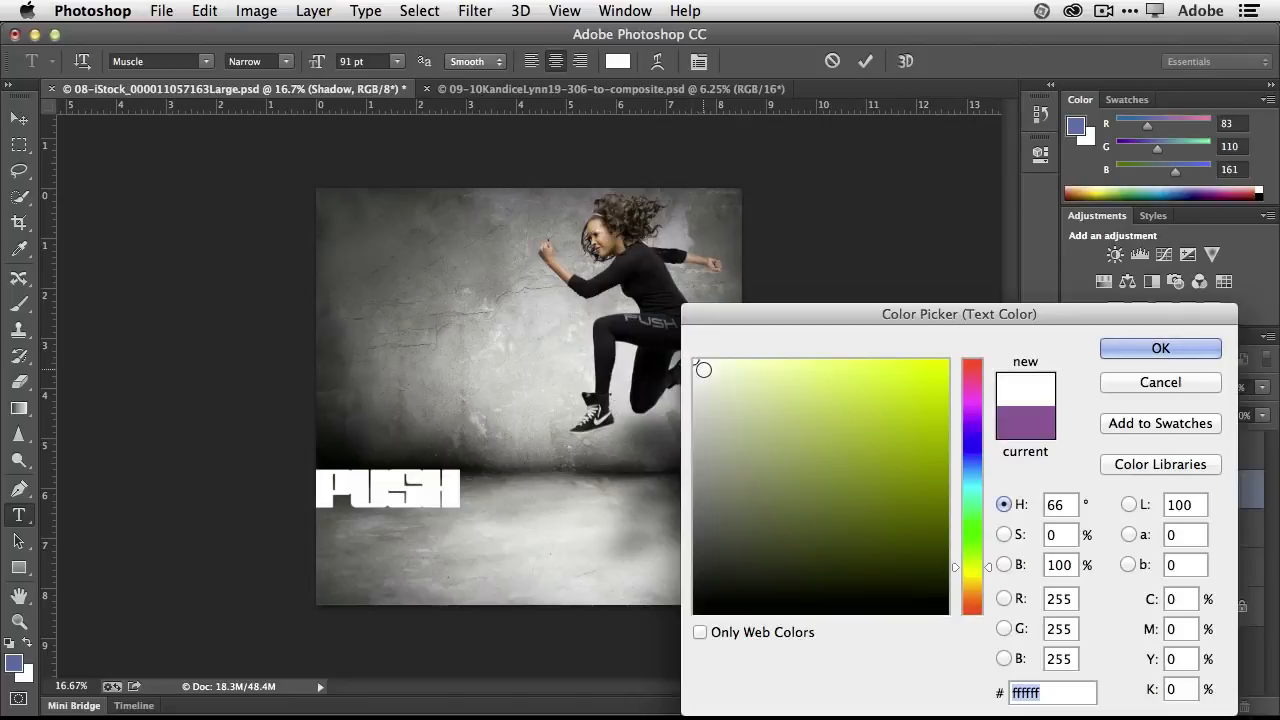
{"action": "left_click", "coordinate": [667, 322]}
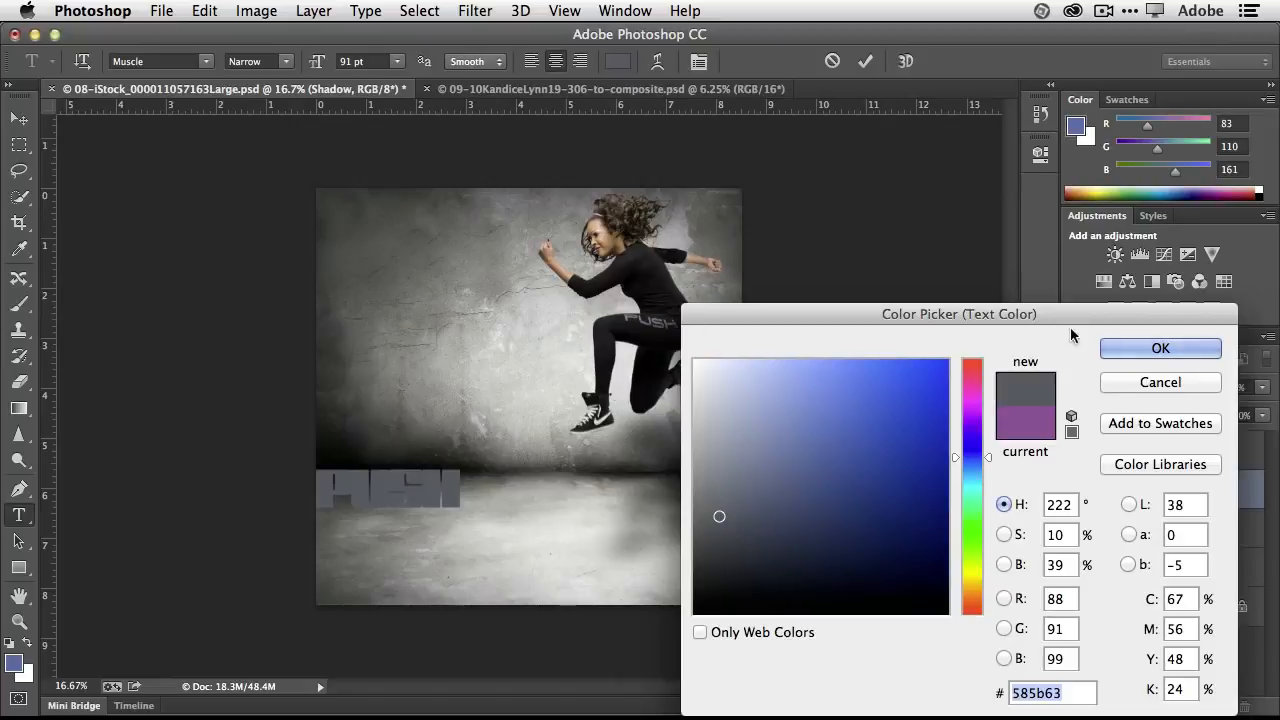
{"action": "left_click", "coordinate": [1128, 352]}
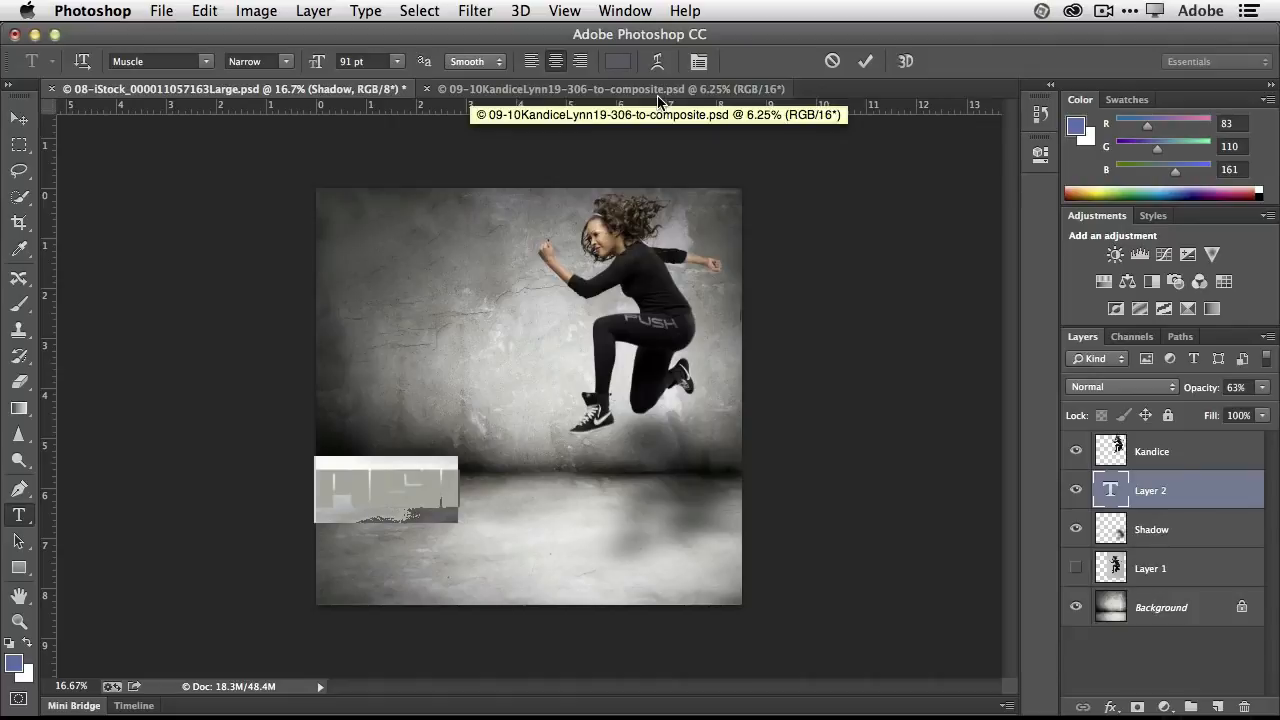
Widen the tracking of the PUSH text and move it up onto the wall in front of the woman.
{"action": "key", "text": "alt+Right"}
{"action": "key", "text": "alt+Right"}
{"action": "key", "text": "alt+Right"}
{"action": "key", "text": "alt+Right"}
{"action": "key", "text": "alt+Right"}
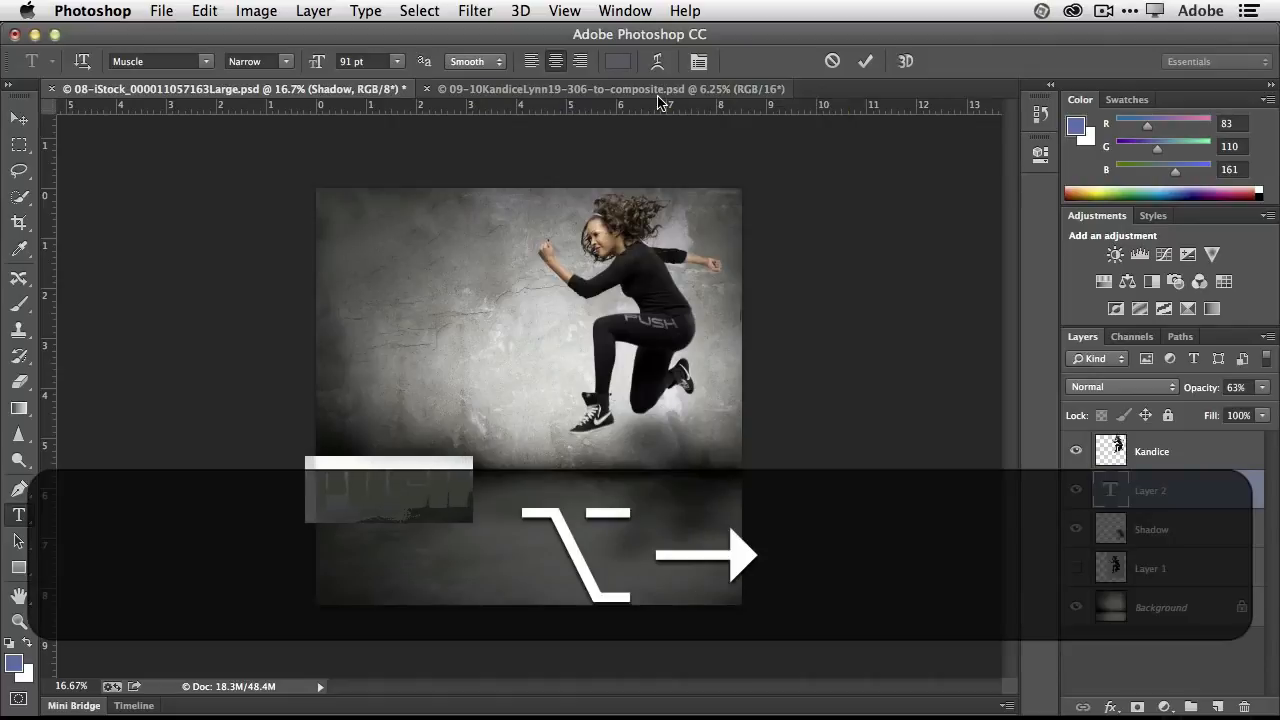
{"action": "left_click", "coordinate": [865, 65]}
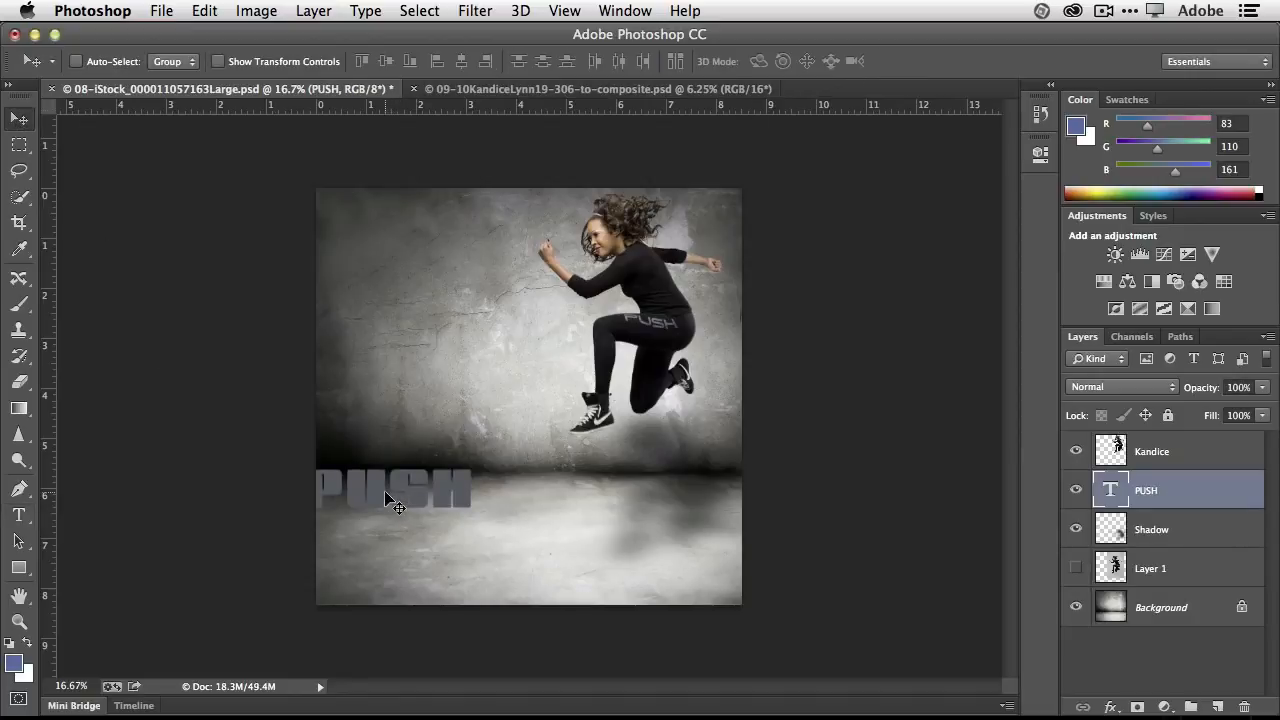
{"action": "left_click_drag", "start_coordinate": [385, 500], "coordinate": [443, 375]}
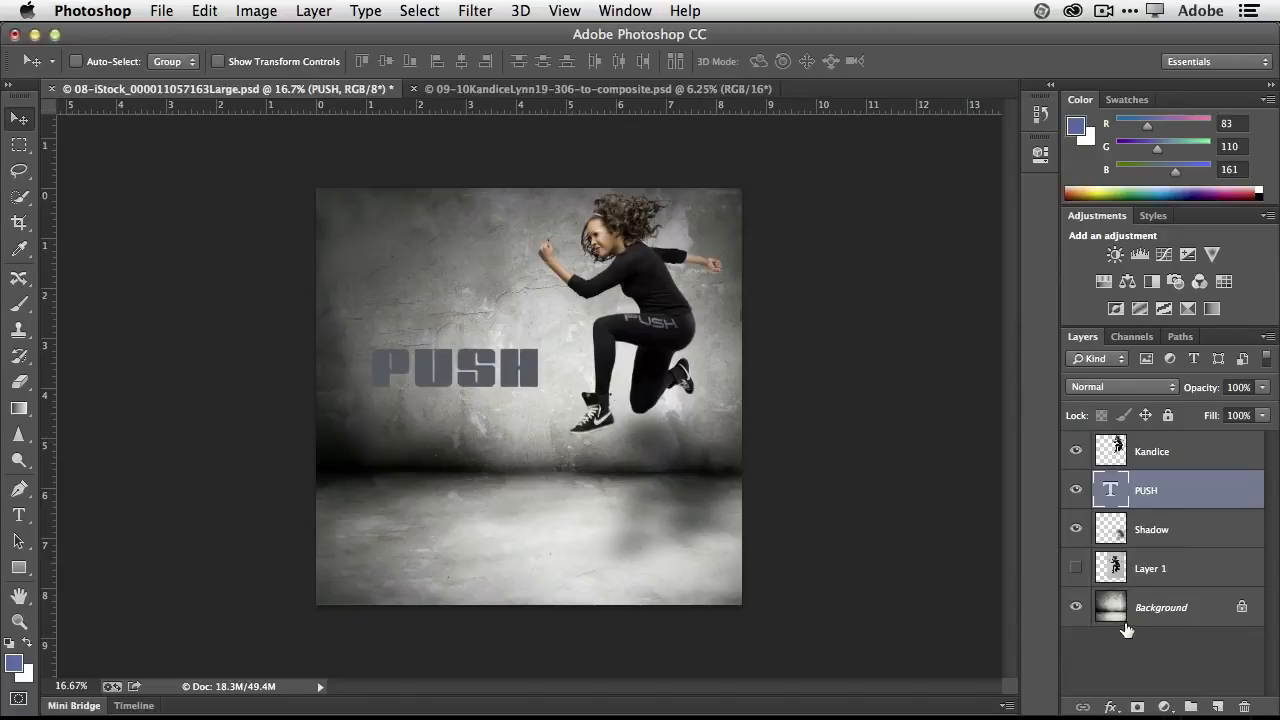
Save the layered composite under the new name KL-push composite.psd in the PS CC Top 10 folder, in Photoshop format.
{"action": "left_click", "coordinate": [161, 10]}
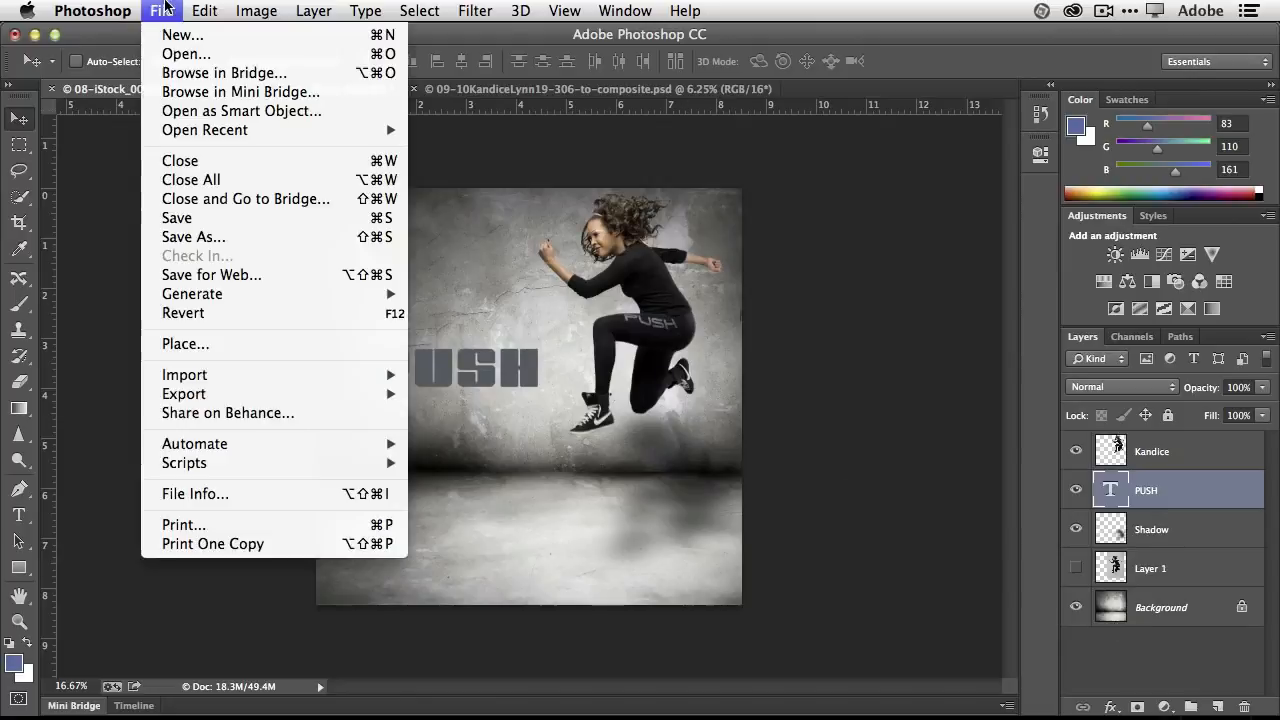
{"action": "left_click", "coordinate": [190, 237]}
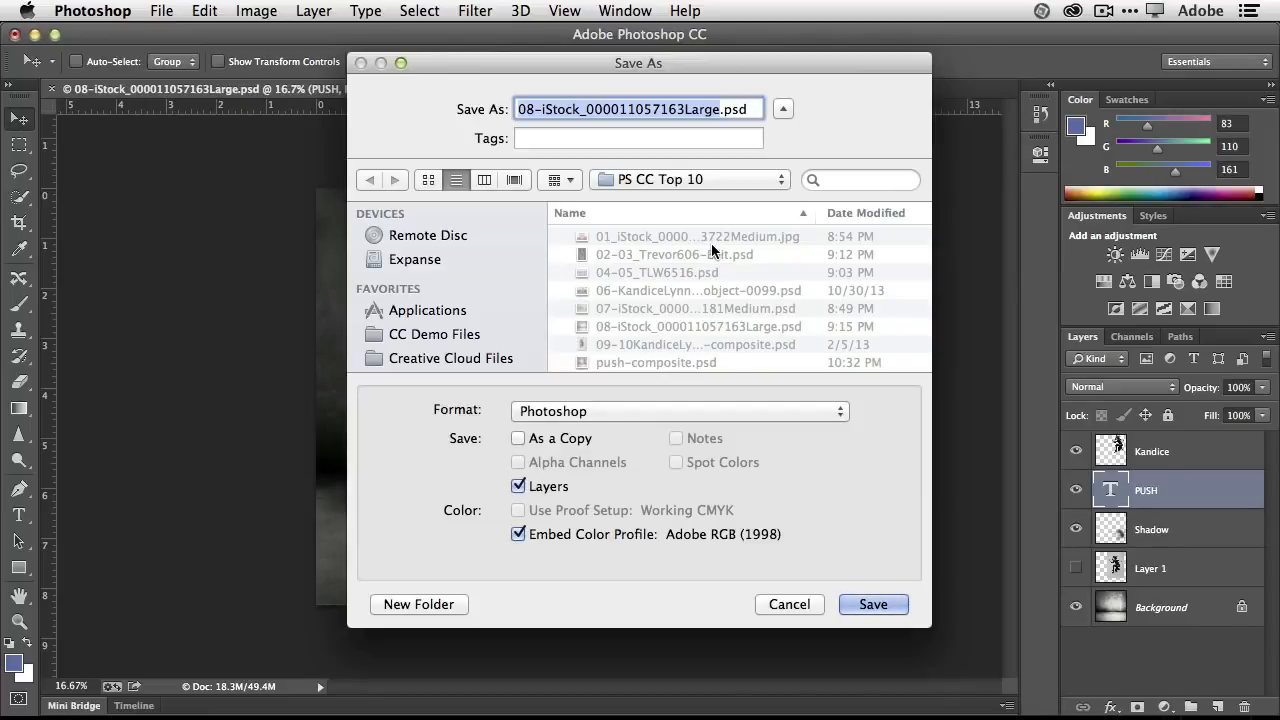
{"action": "type", "text": "push"}
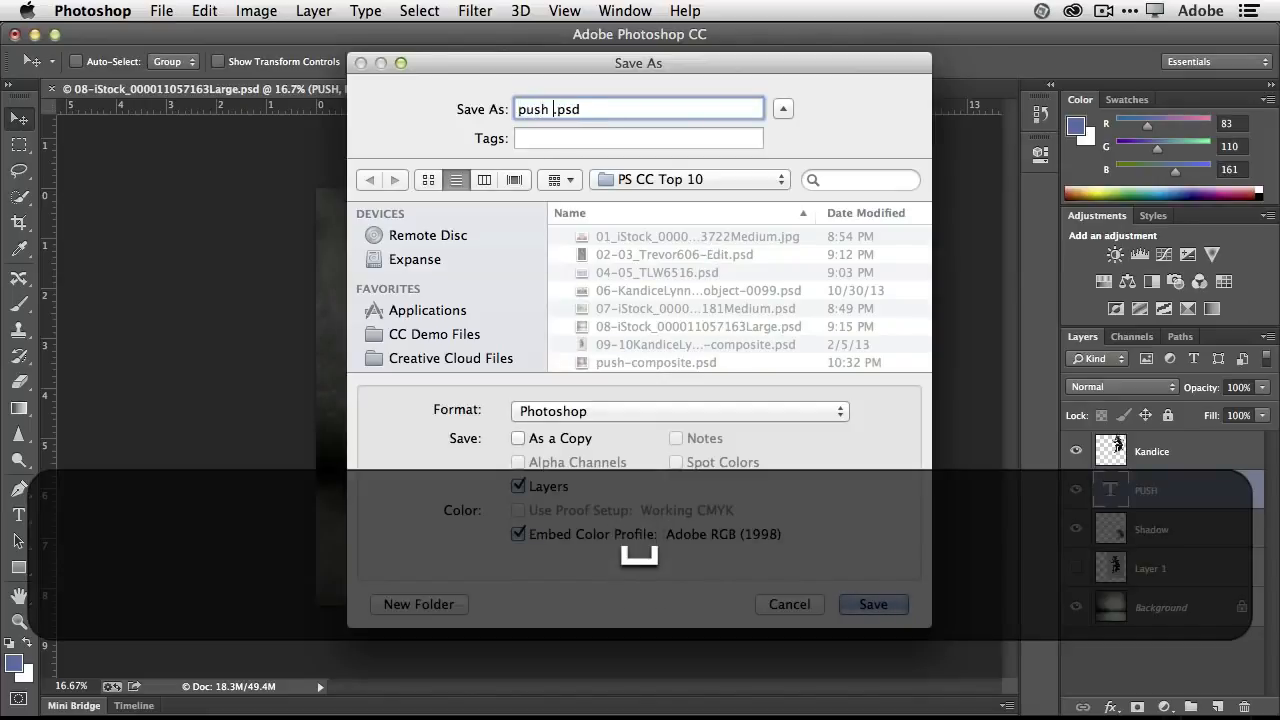
{"action": "key", "text": "BackSpace"}
{"action": "key", "text": "BackSpace"}
{"action": "key", "text": "BackSpace"}
{"action": "key", "text": "BackSpace"}
{"action": "key", "text": "BackSpace"}
{"action": "type", "text": "KL_"}
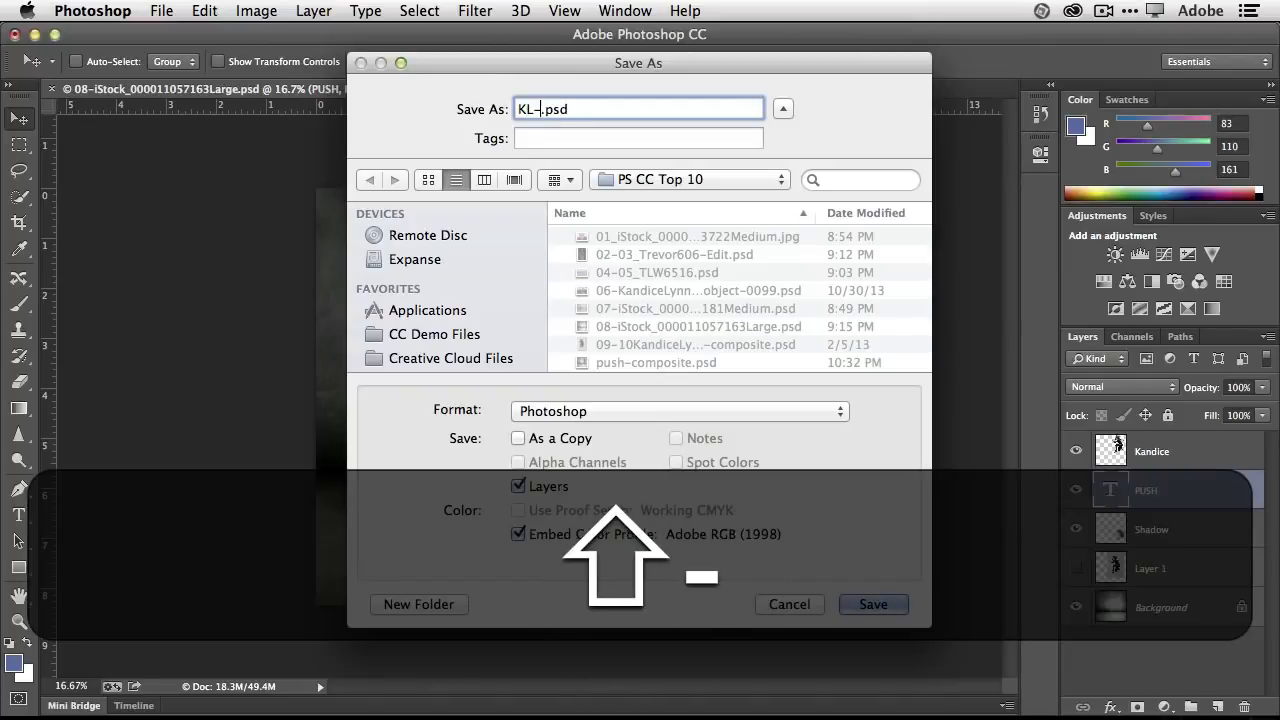
{"action": "type", "text": "push comp"}
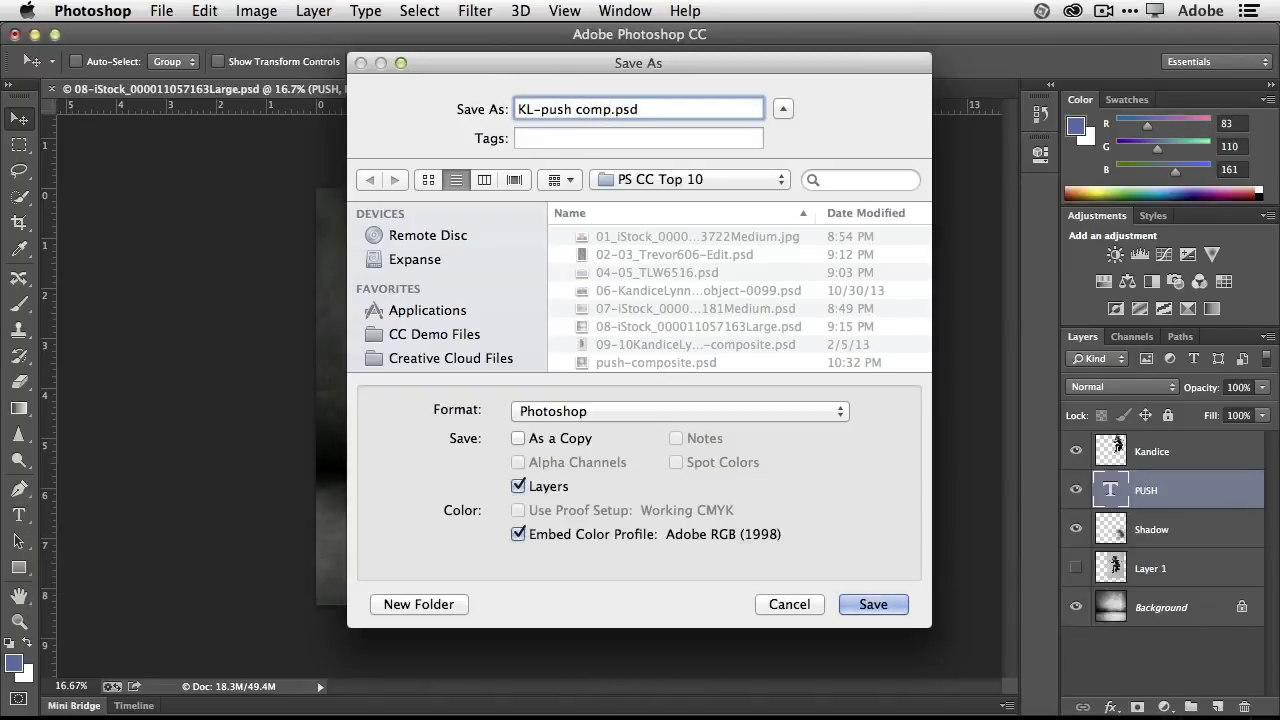
{"action": "type", "text": "osite"}
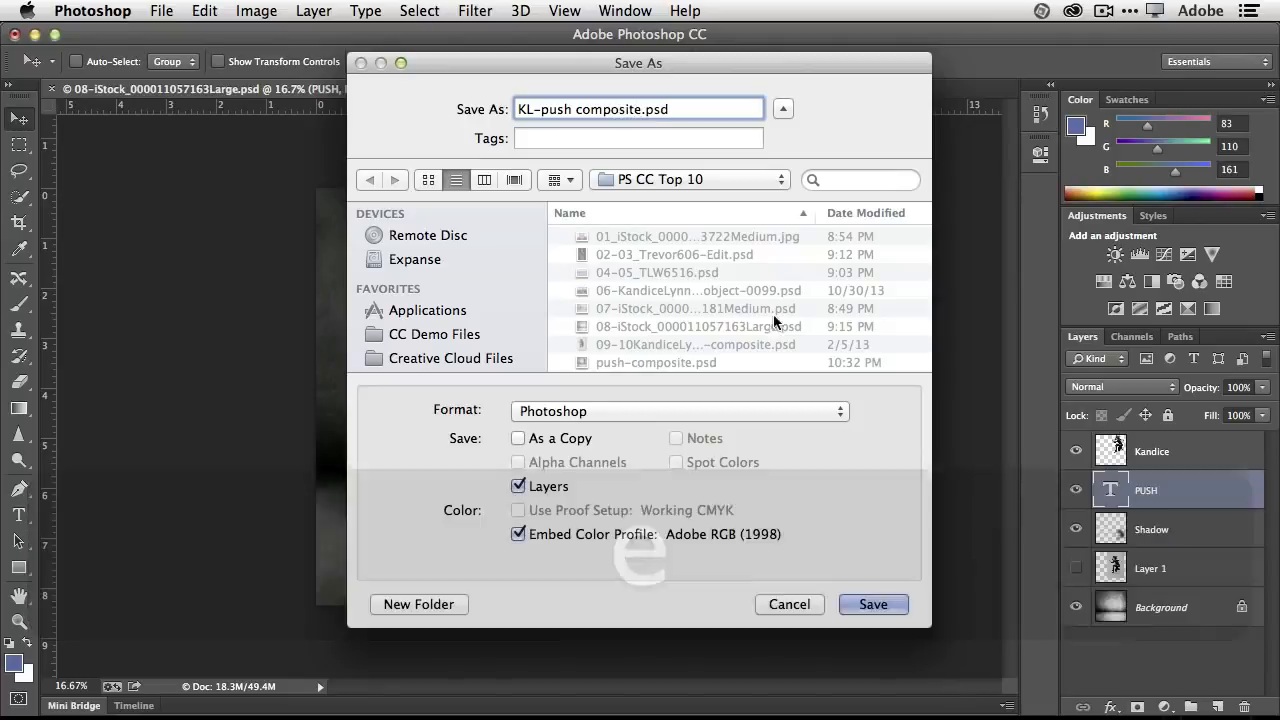
{"action": "left_click", "coordinate": [874, 604]}
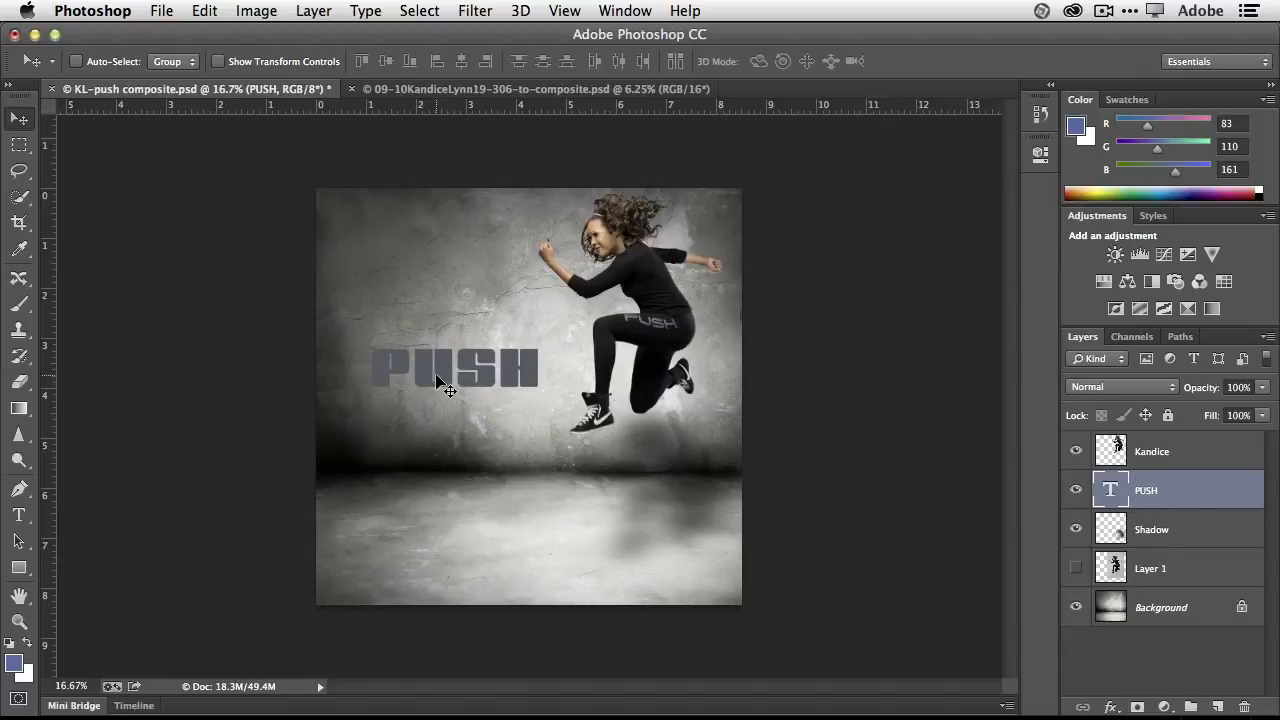
Raise the PUSH text slightly on the wall and start a Save for Web export with the image width set to 800 px.
{"action": "left_click_drag", "start_coordinate": [449, 381], "coordinate": [446, 344]}
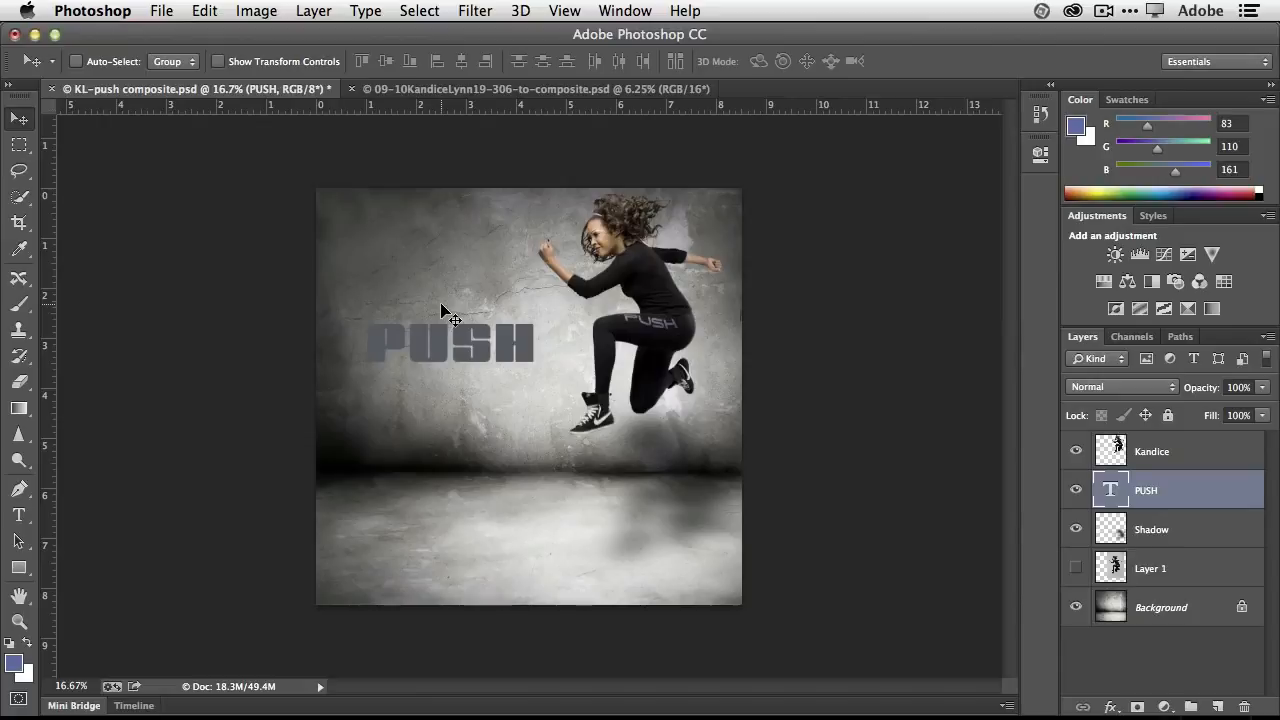
{"action": "left_click", "coordinate": [159, 12]}
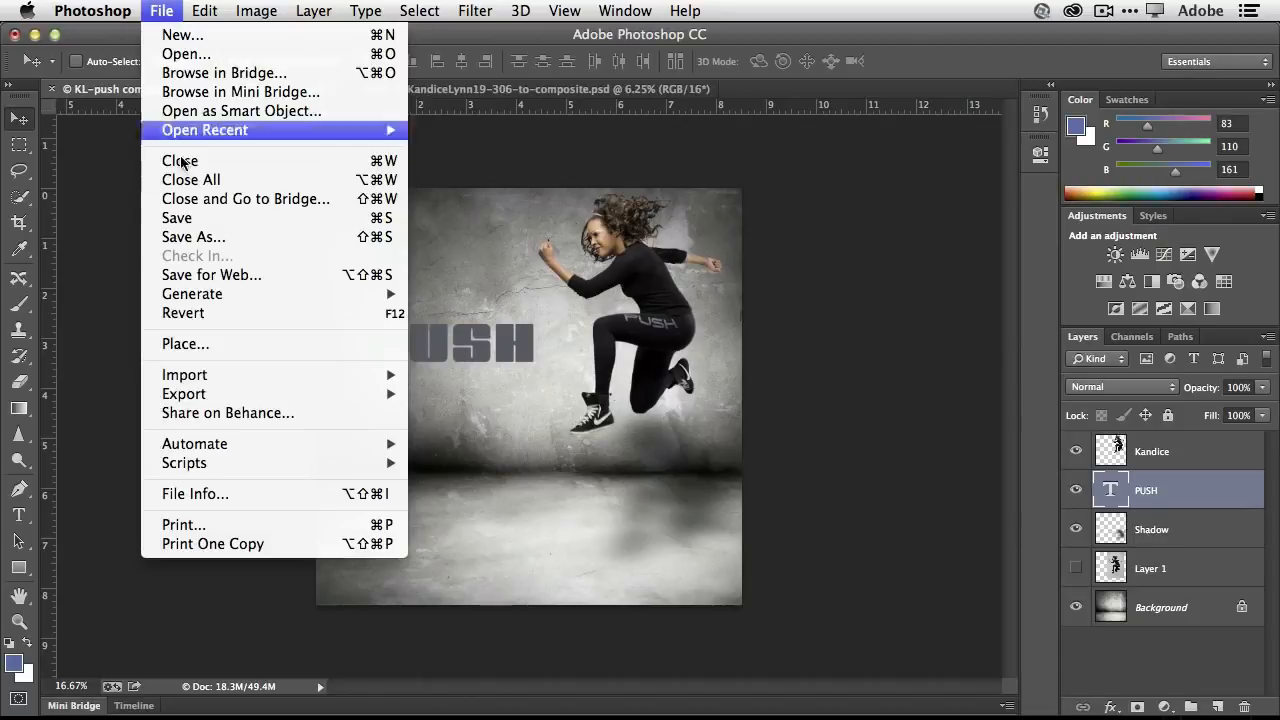
{"action": "left_click", "coordinate": [217, 277]}
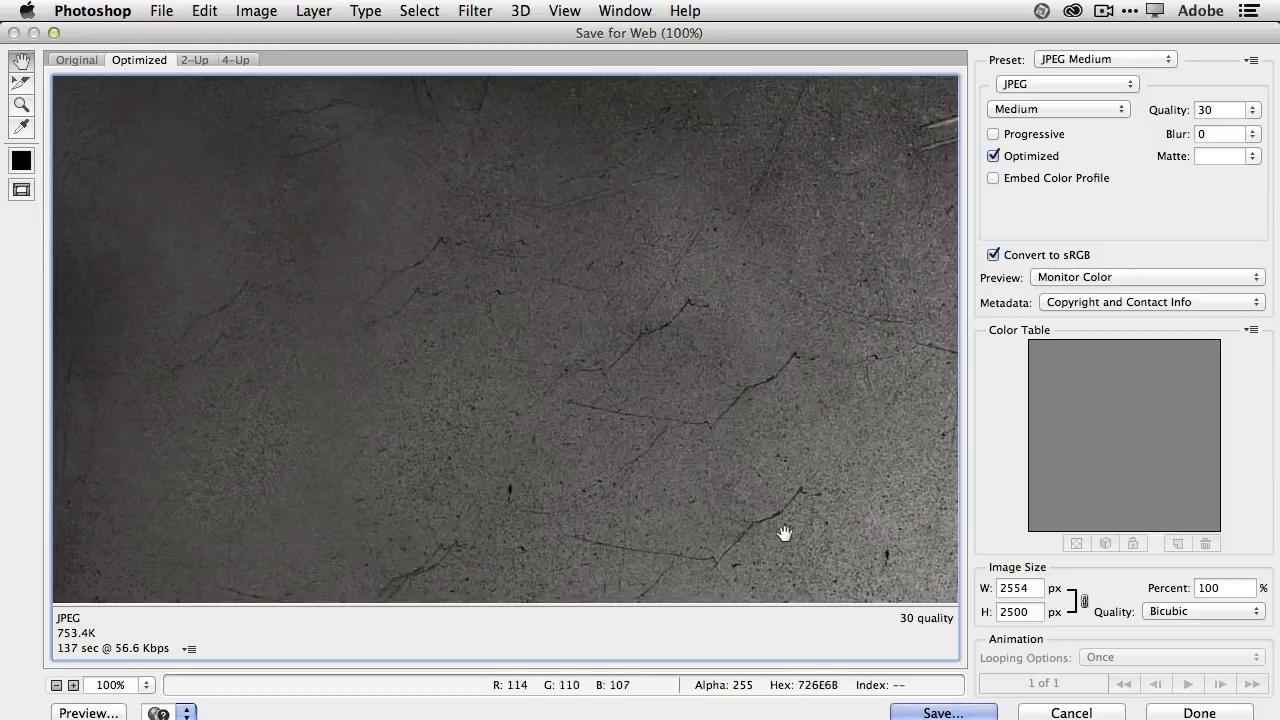
{"action": "double_click", "coordinate": [1028, 588]}
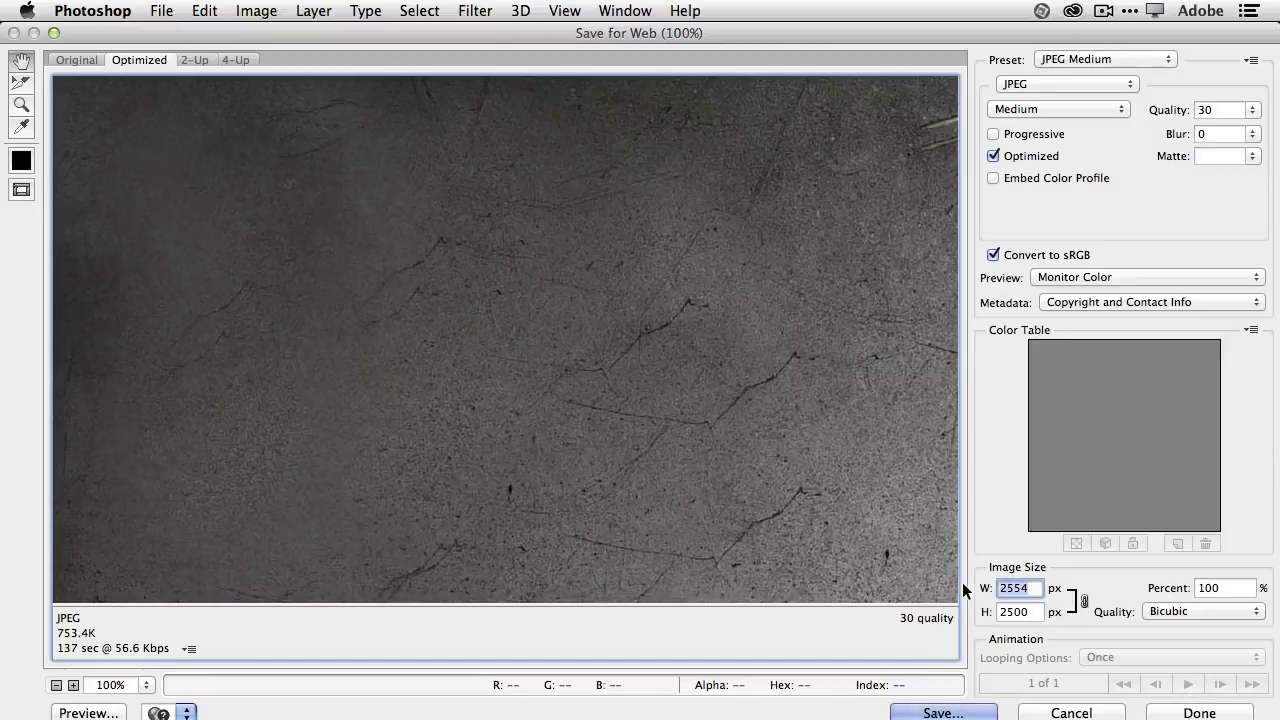
{"action": "type", "text": "800"}
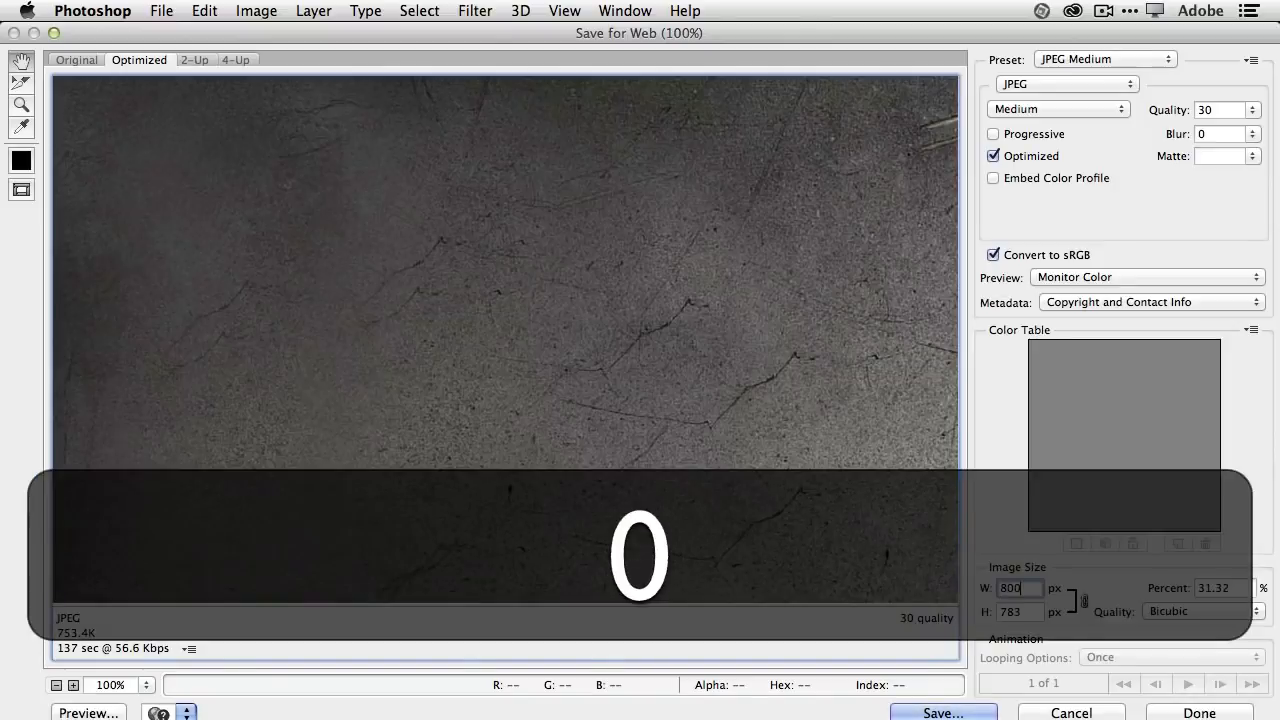
{"action": "key", "text": "Tab"}
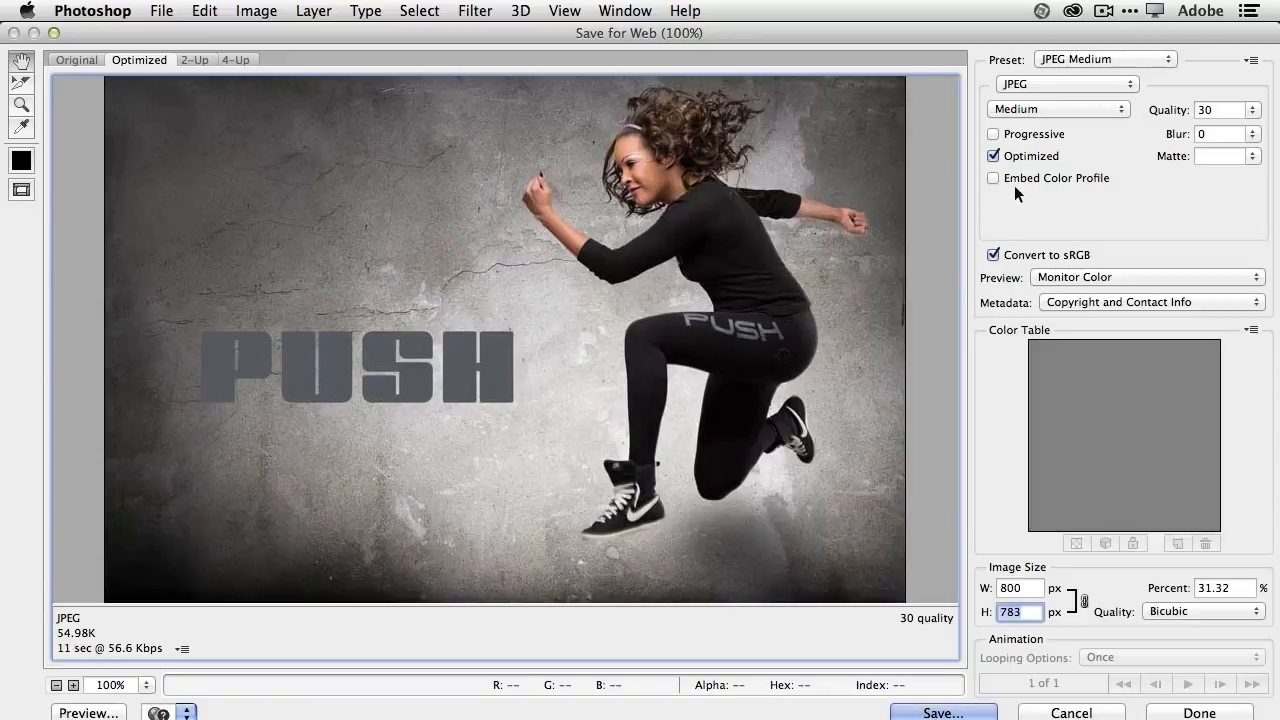
Set the JPEG quality to High and save the web image to the Desktop as KL-push-composite.jpg.
{"action": "left_click", "coordinate": [1046, 106]}
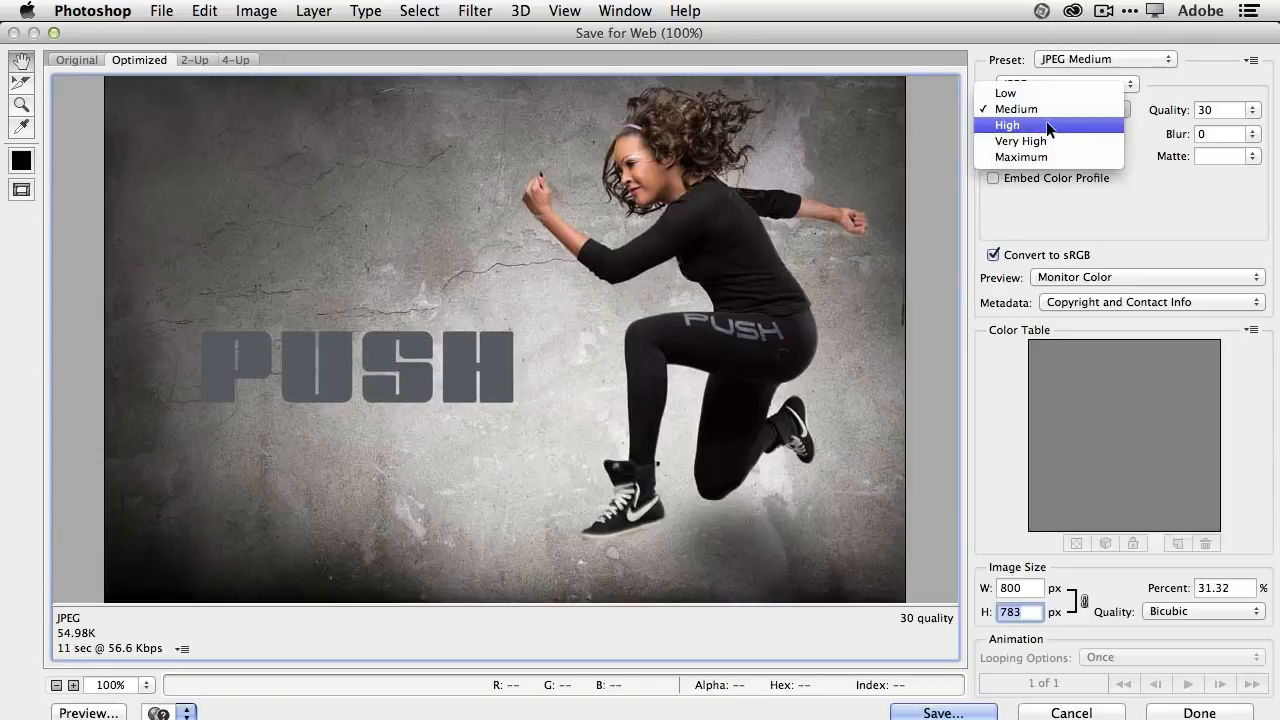
{"action": "left_click", "coordinate": [1046, 121]}
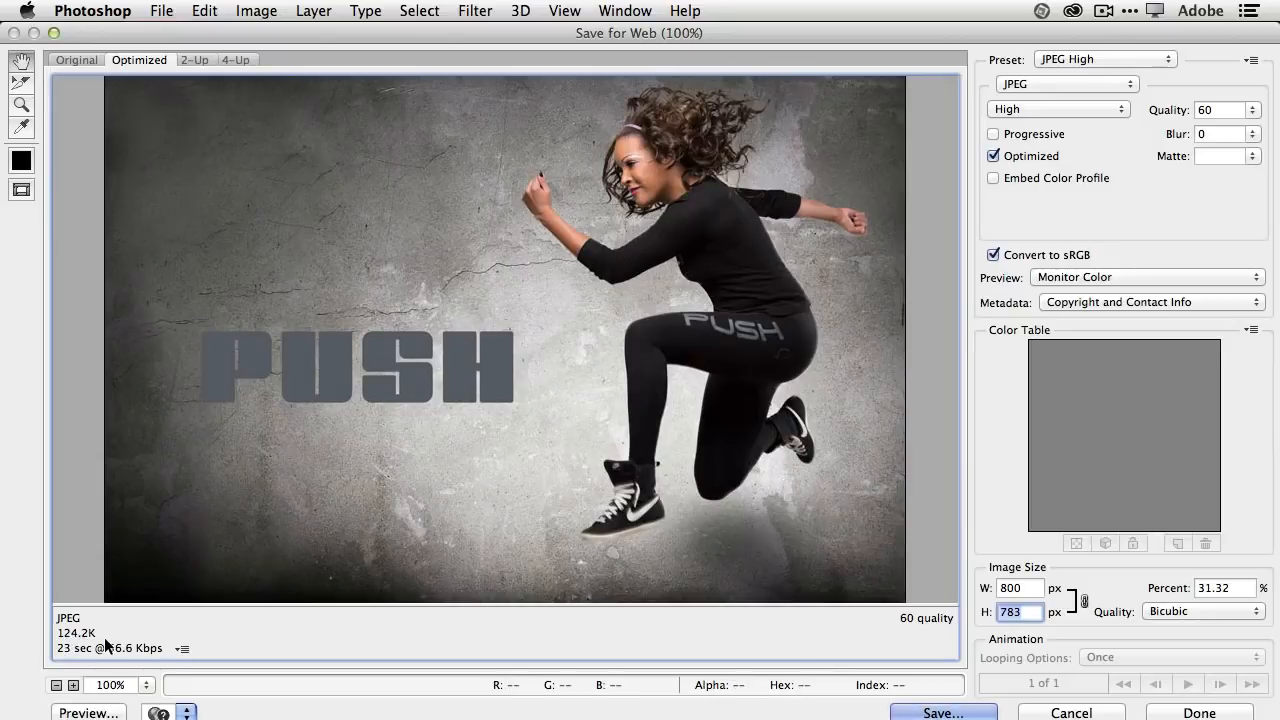
{"action": "left_click", "coordinate": [940, 713]}
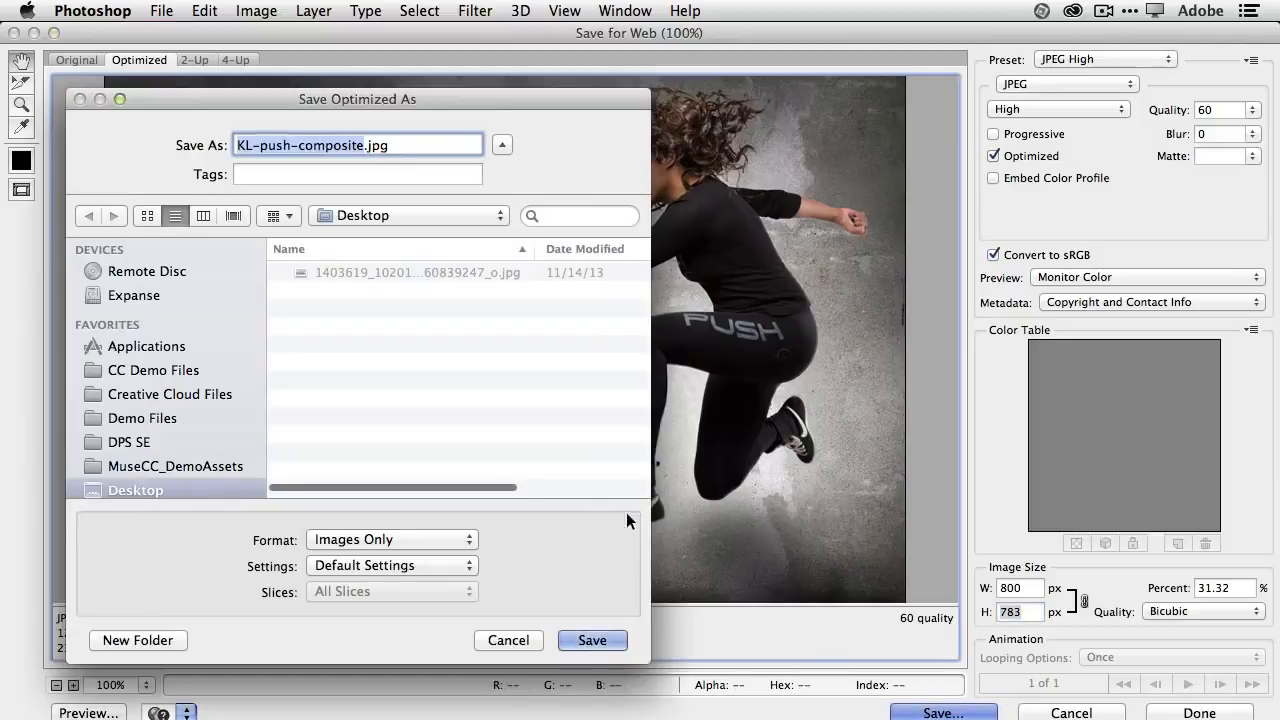
{"action": "left_click", "coordinate": [592, 640]}
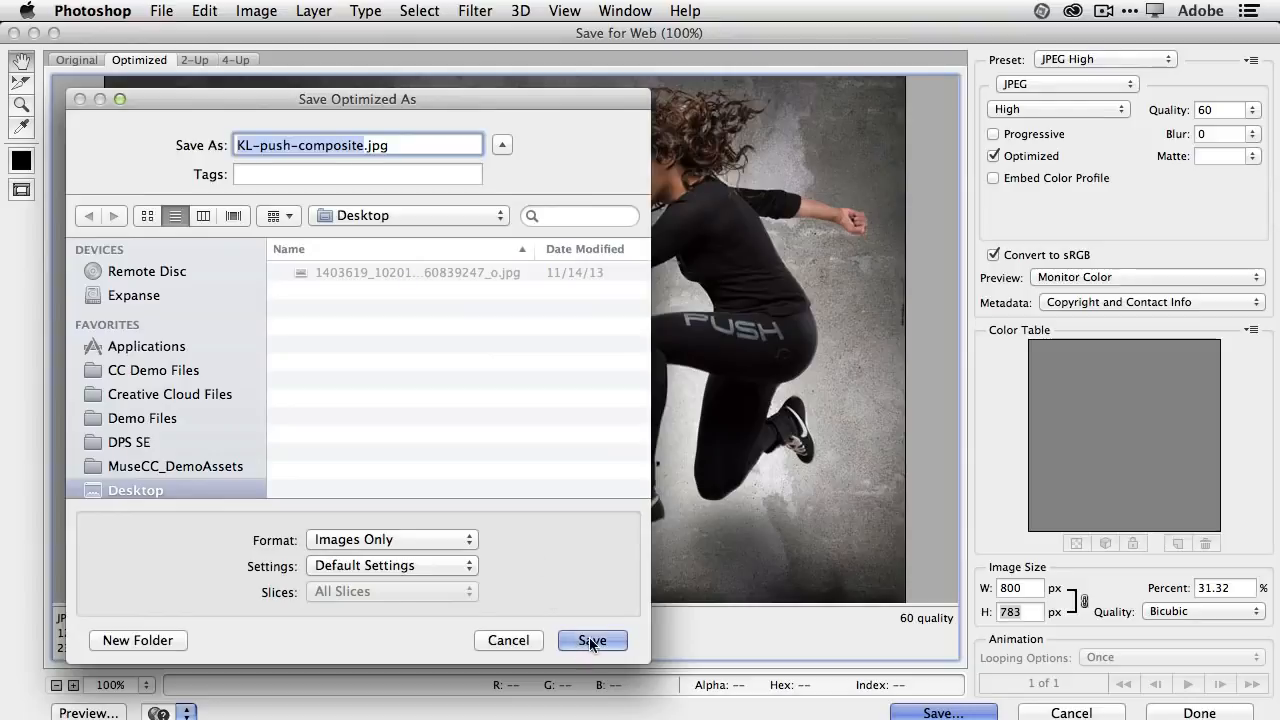